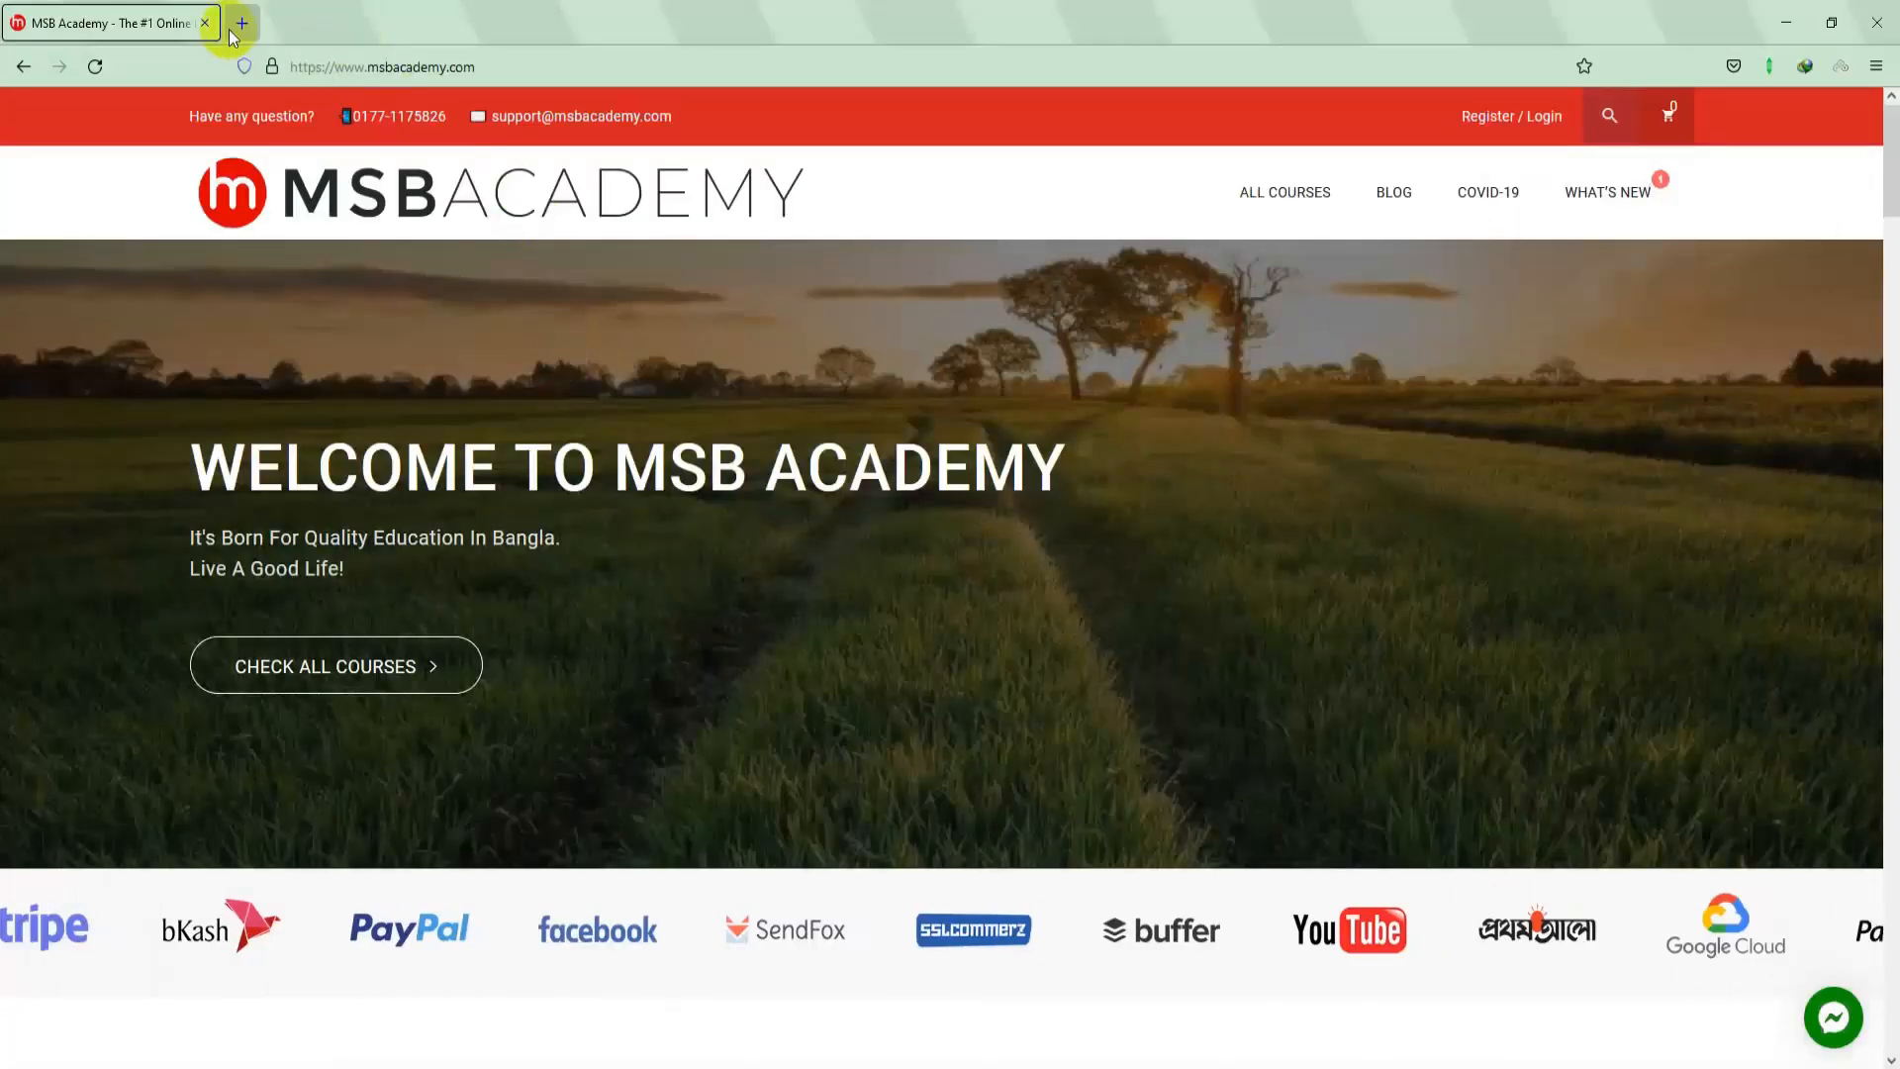
Step: Search Google for "spot image" in a new browser tab and show the image results
left_click(242, 22)
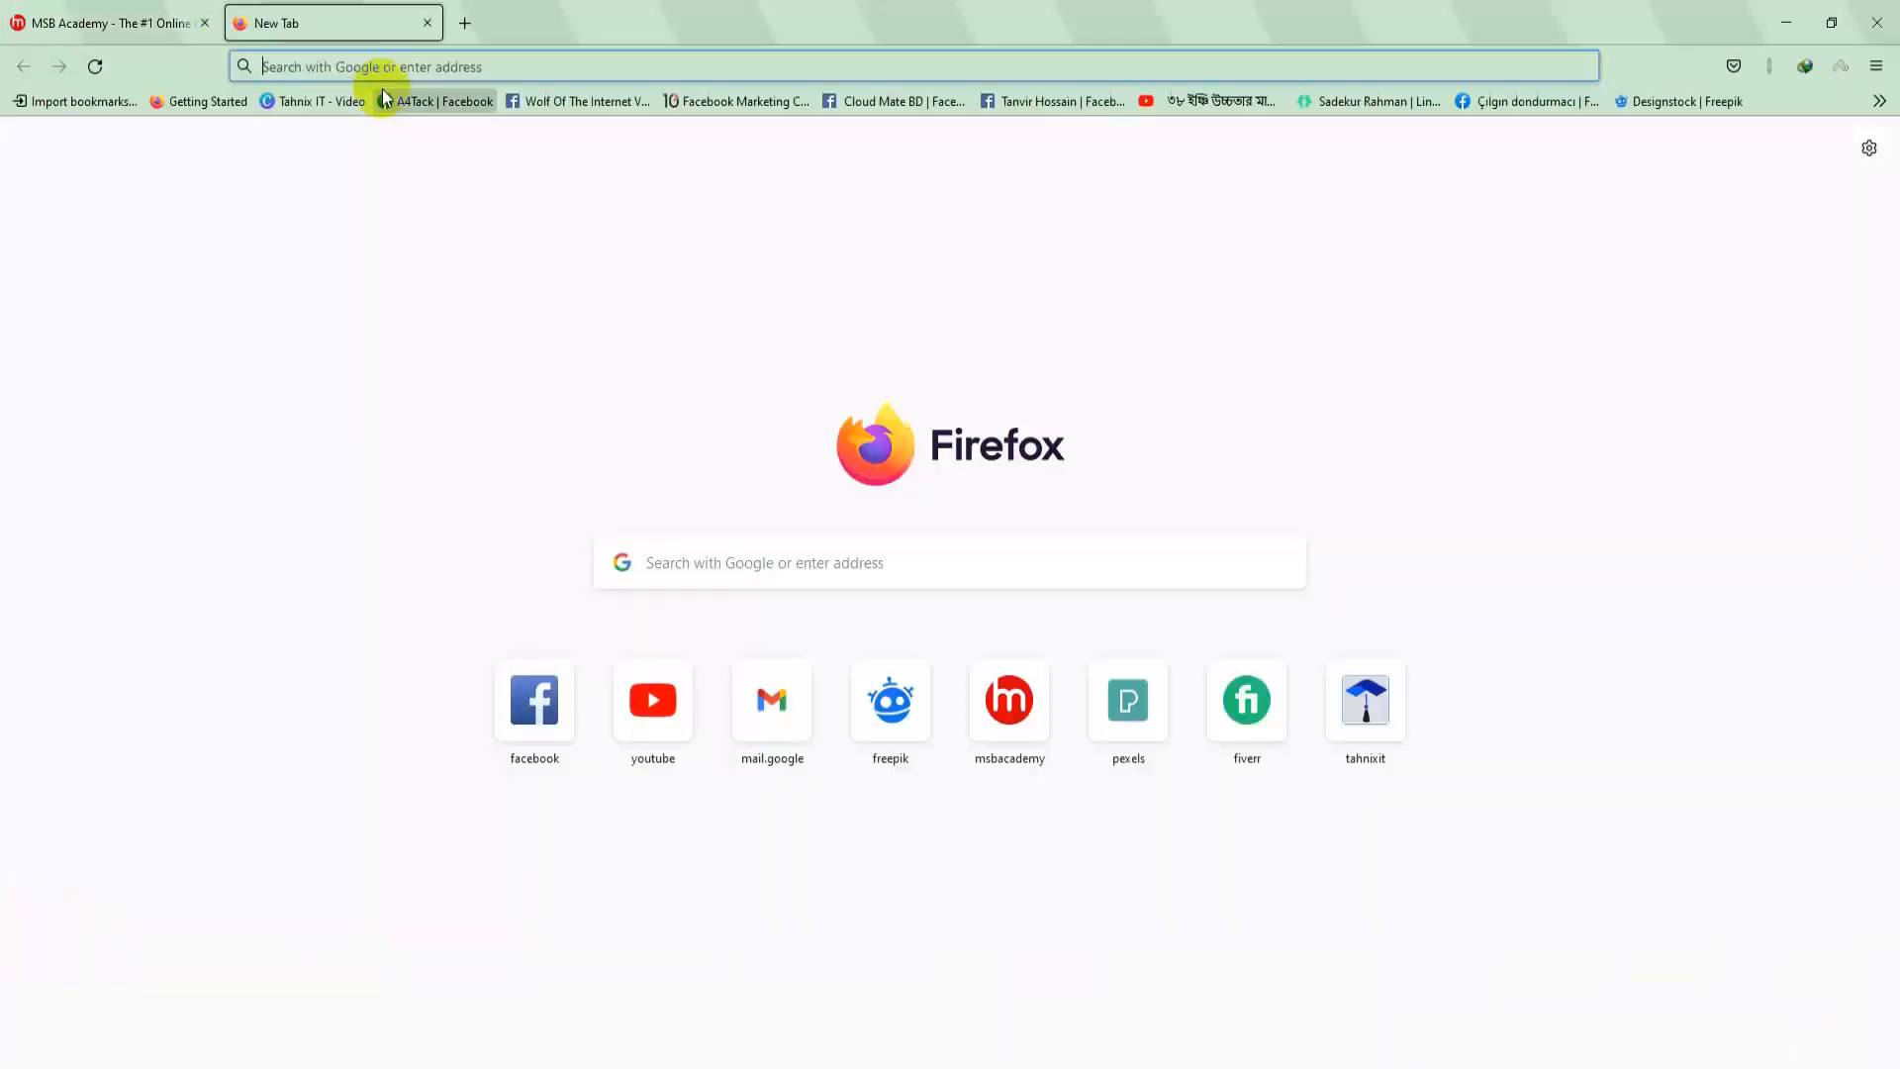
left_click(419, 66)
type("spo")
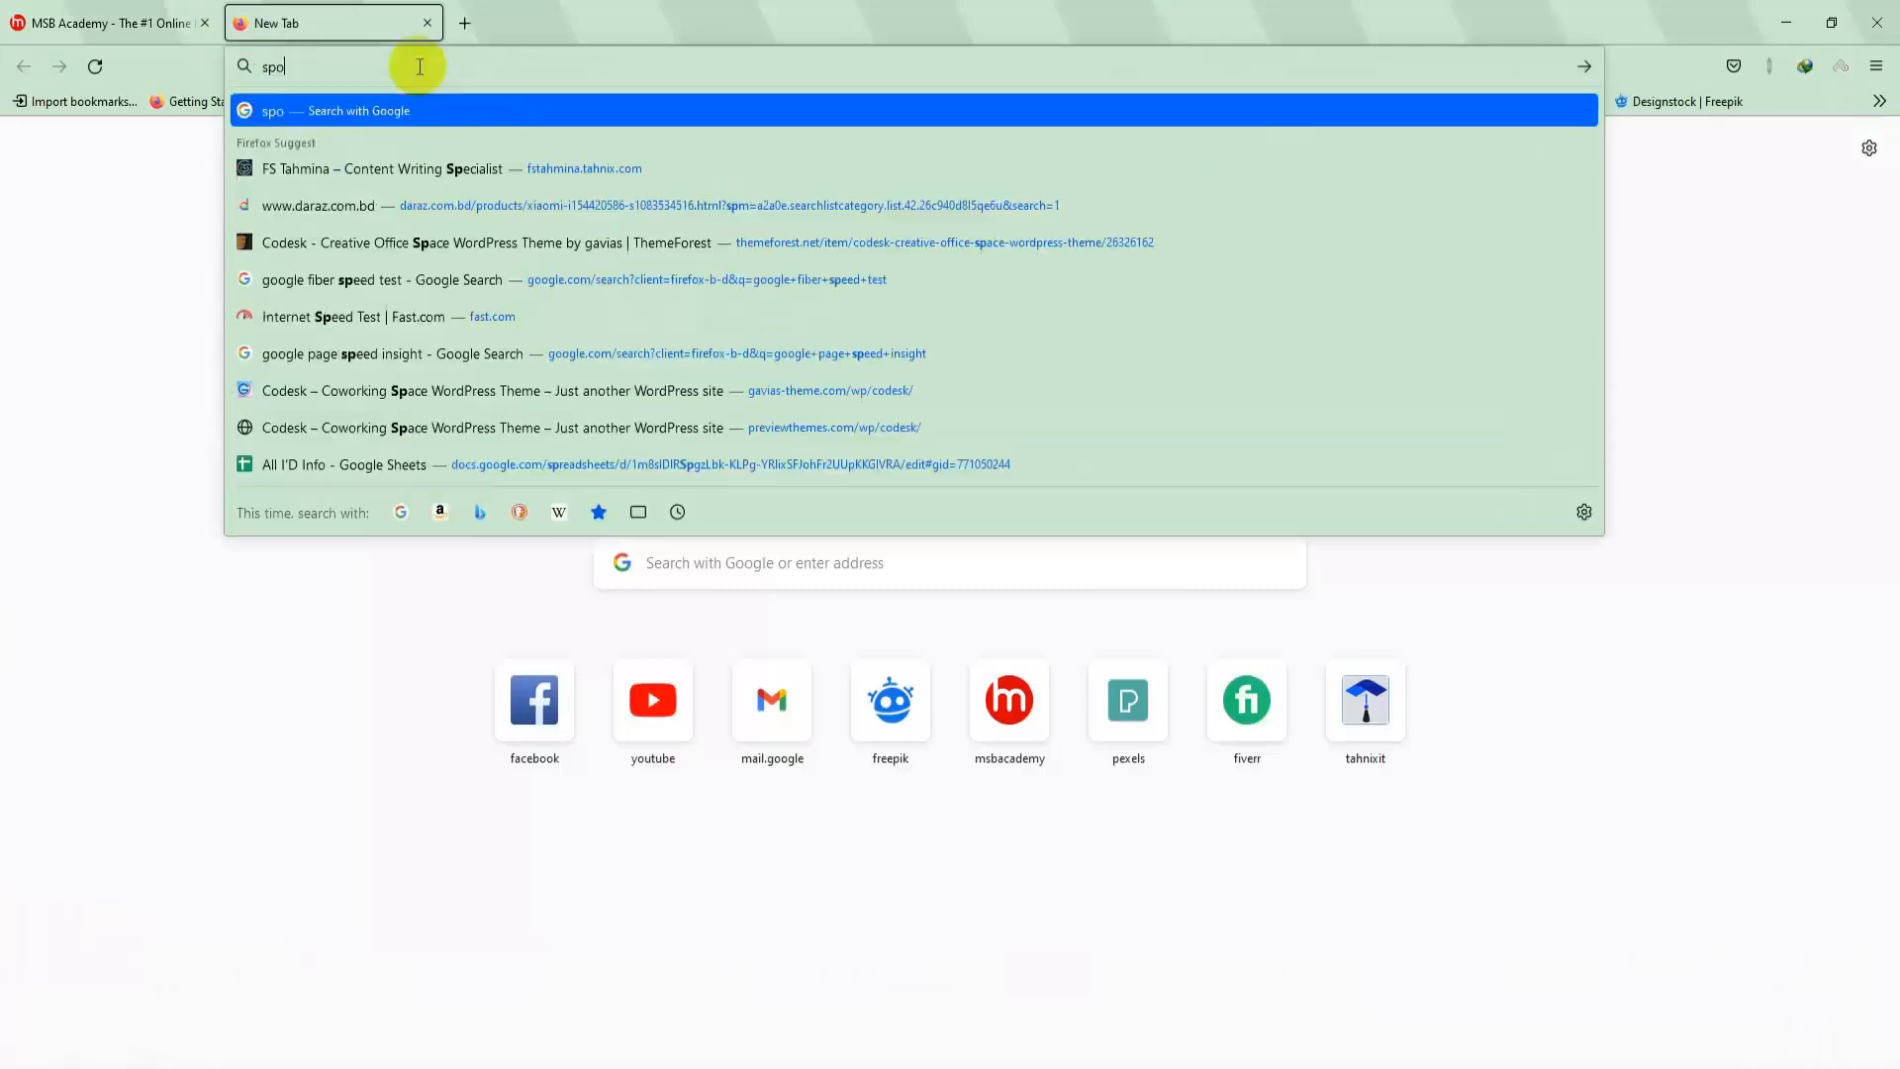
type("t image")
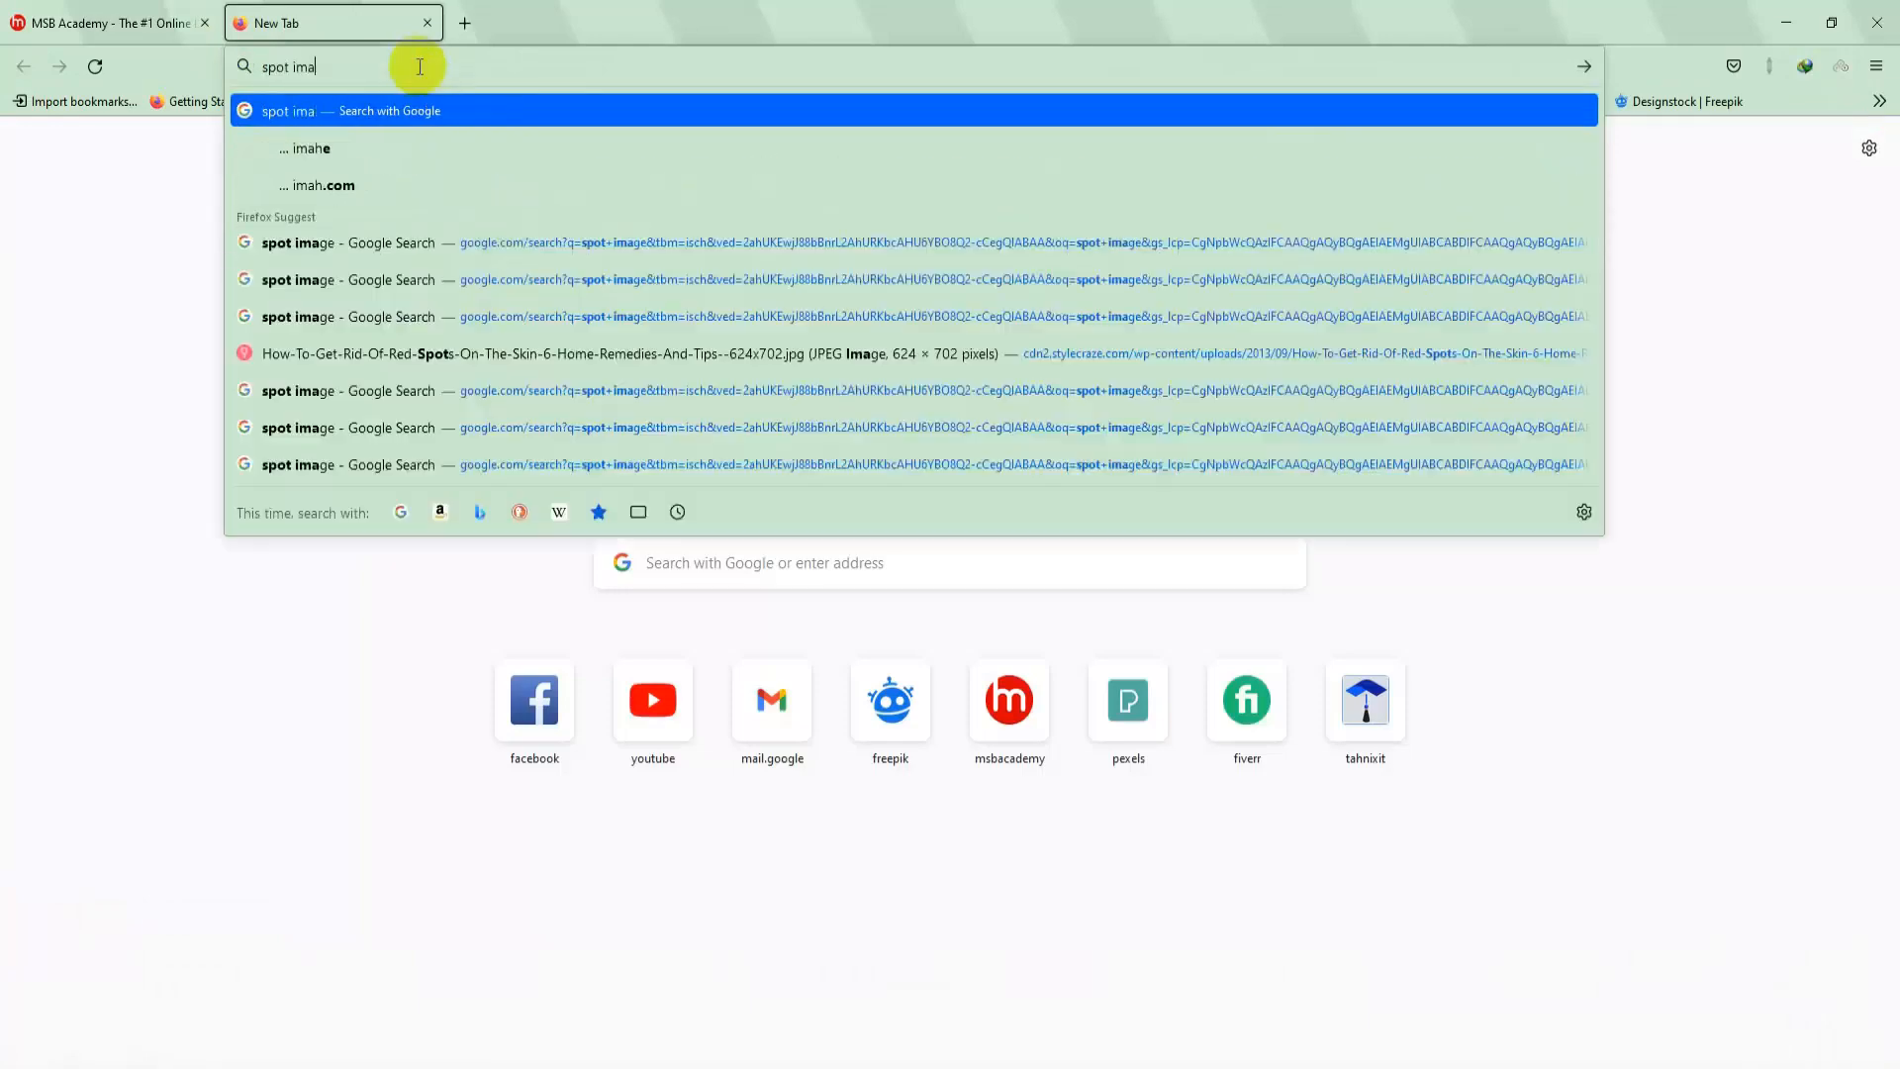
key("Return")
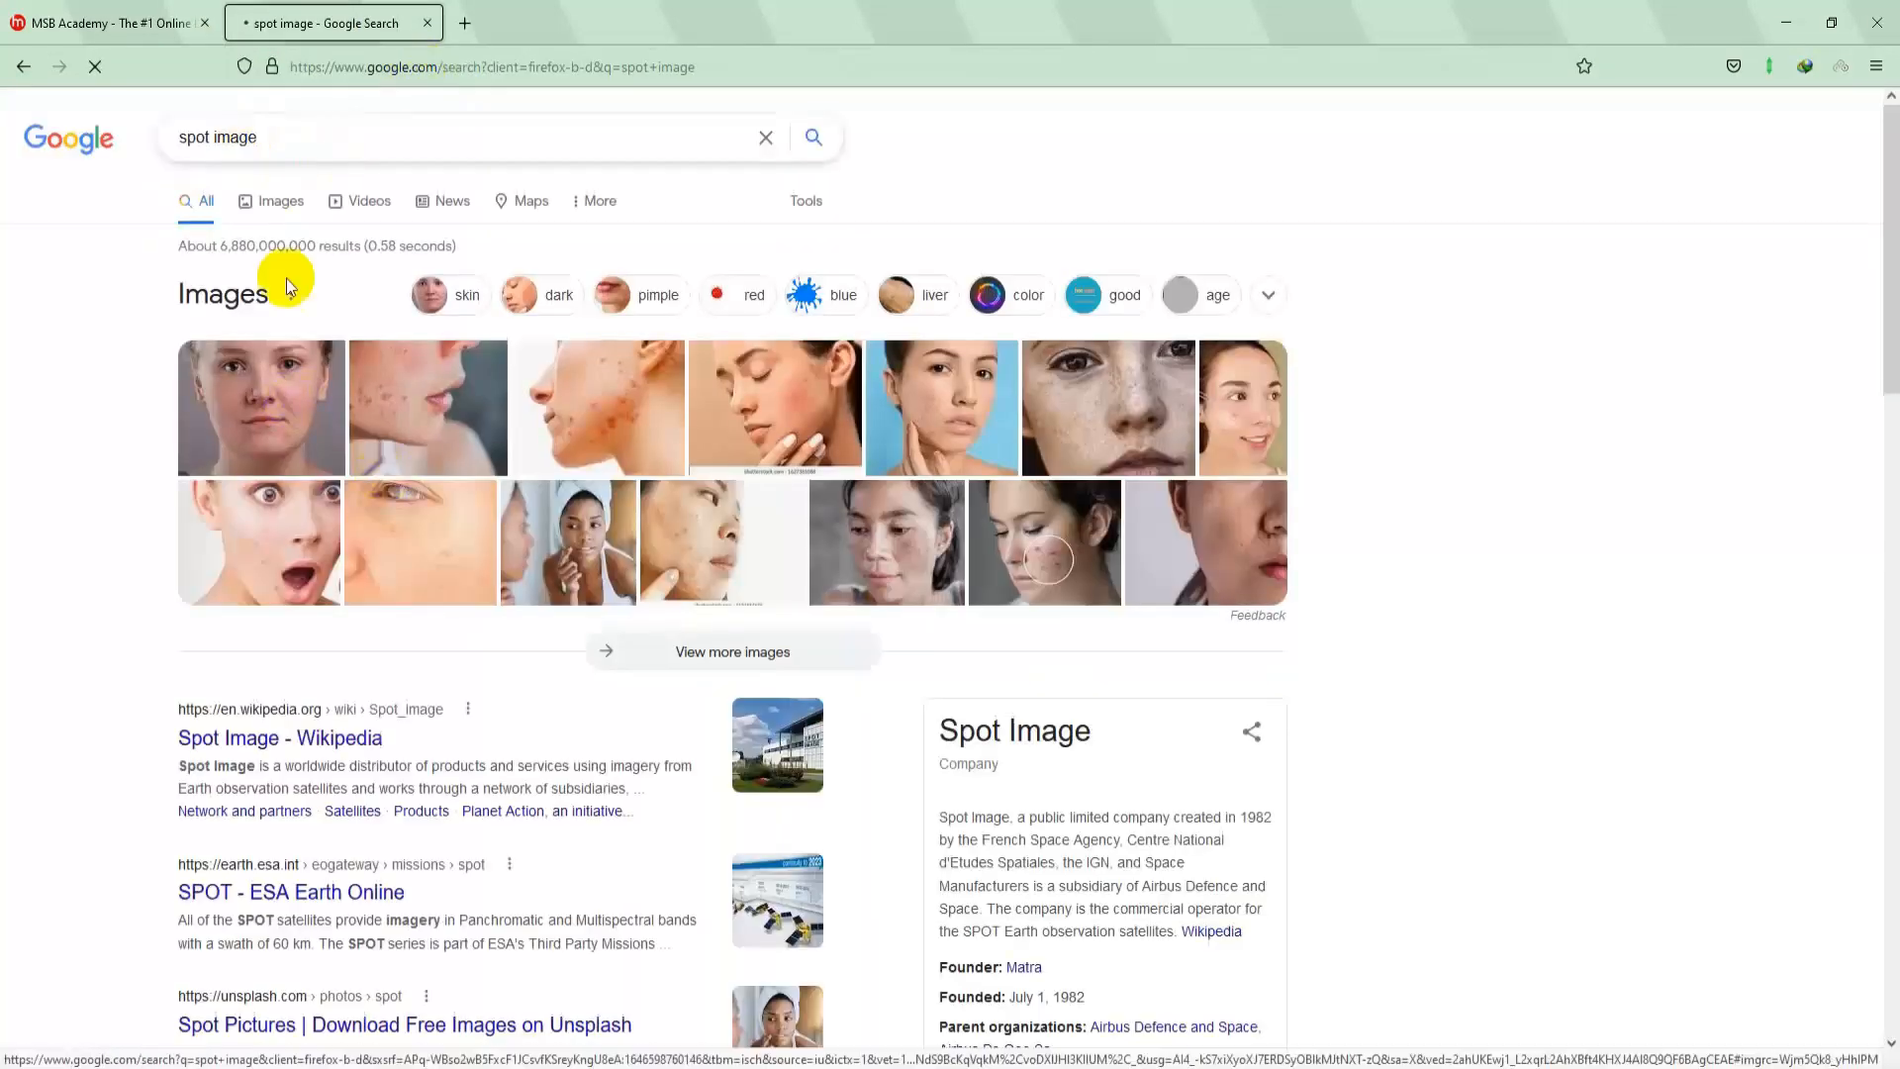
left_click(282, 202)
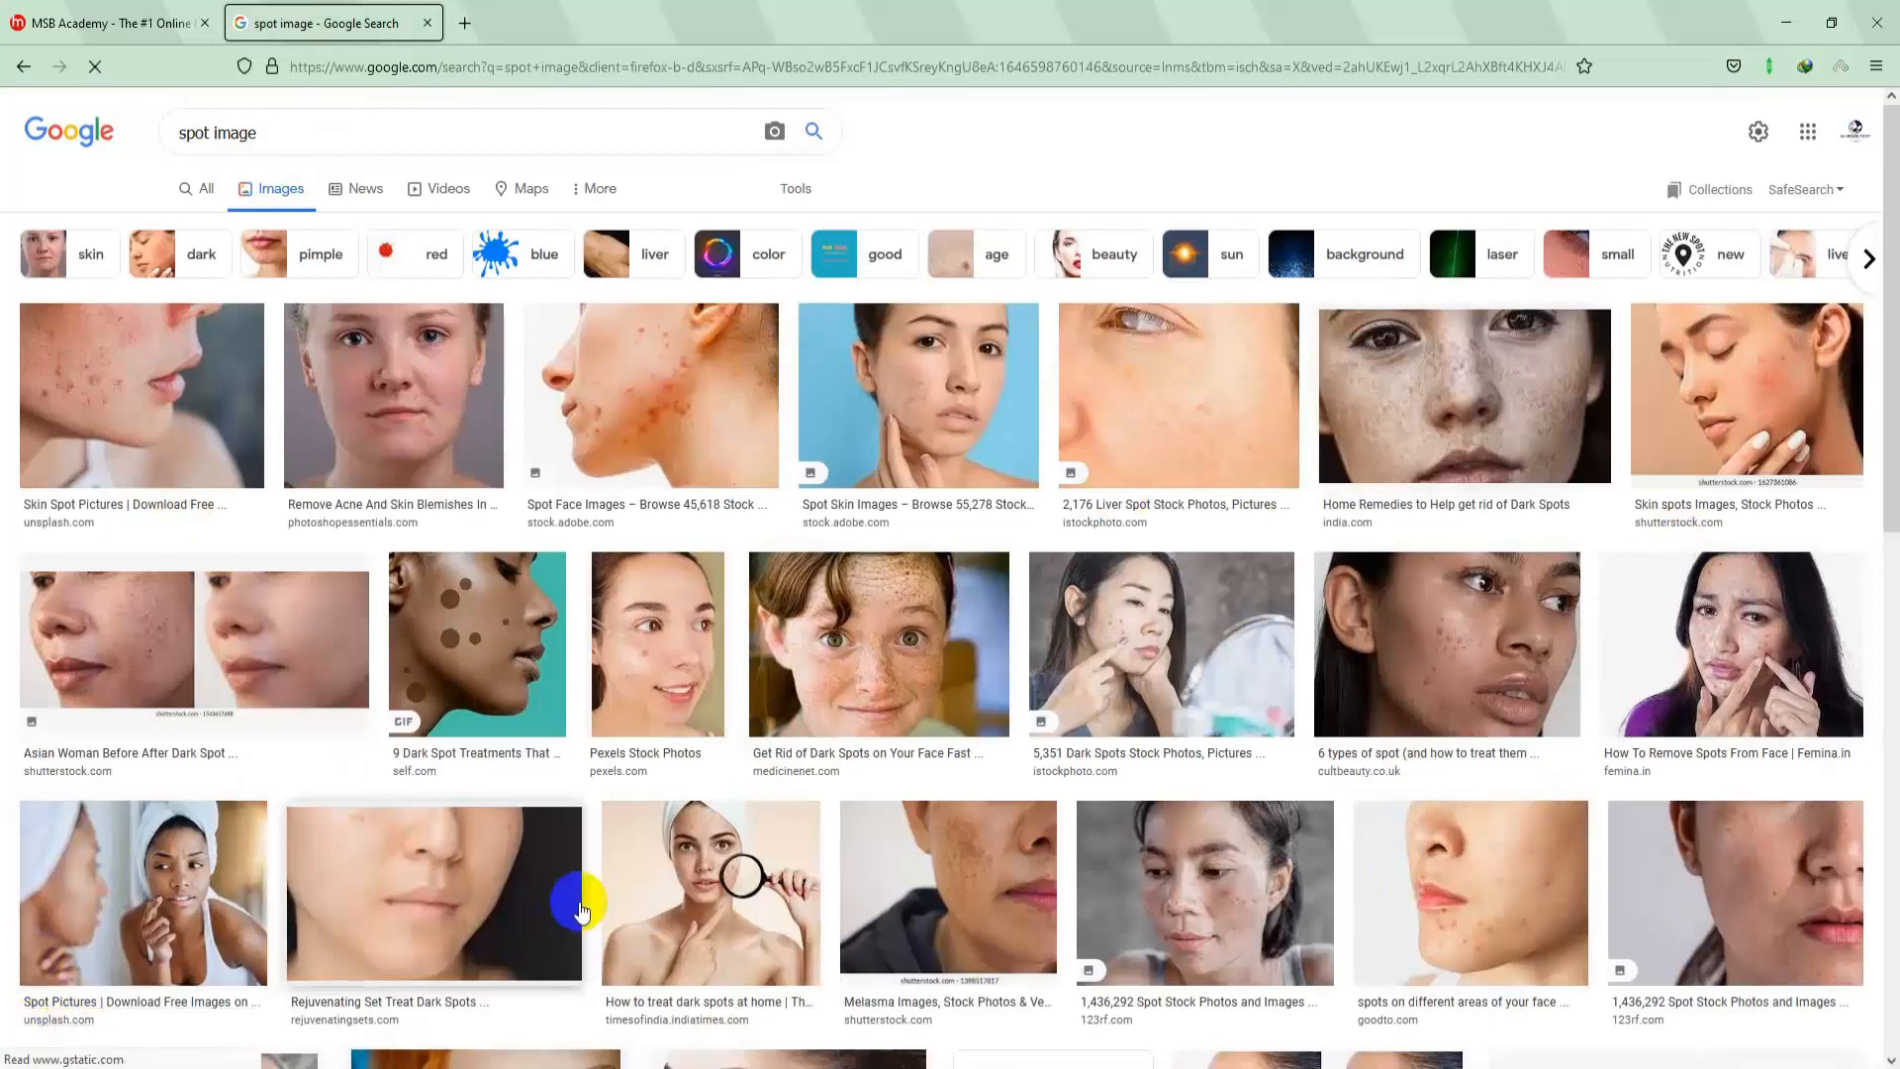
Step: Open the goodto.com photo of a spotted lower face at full size in its own tab and copy the image
left_click(1512, 876)
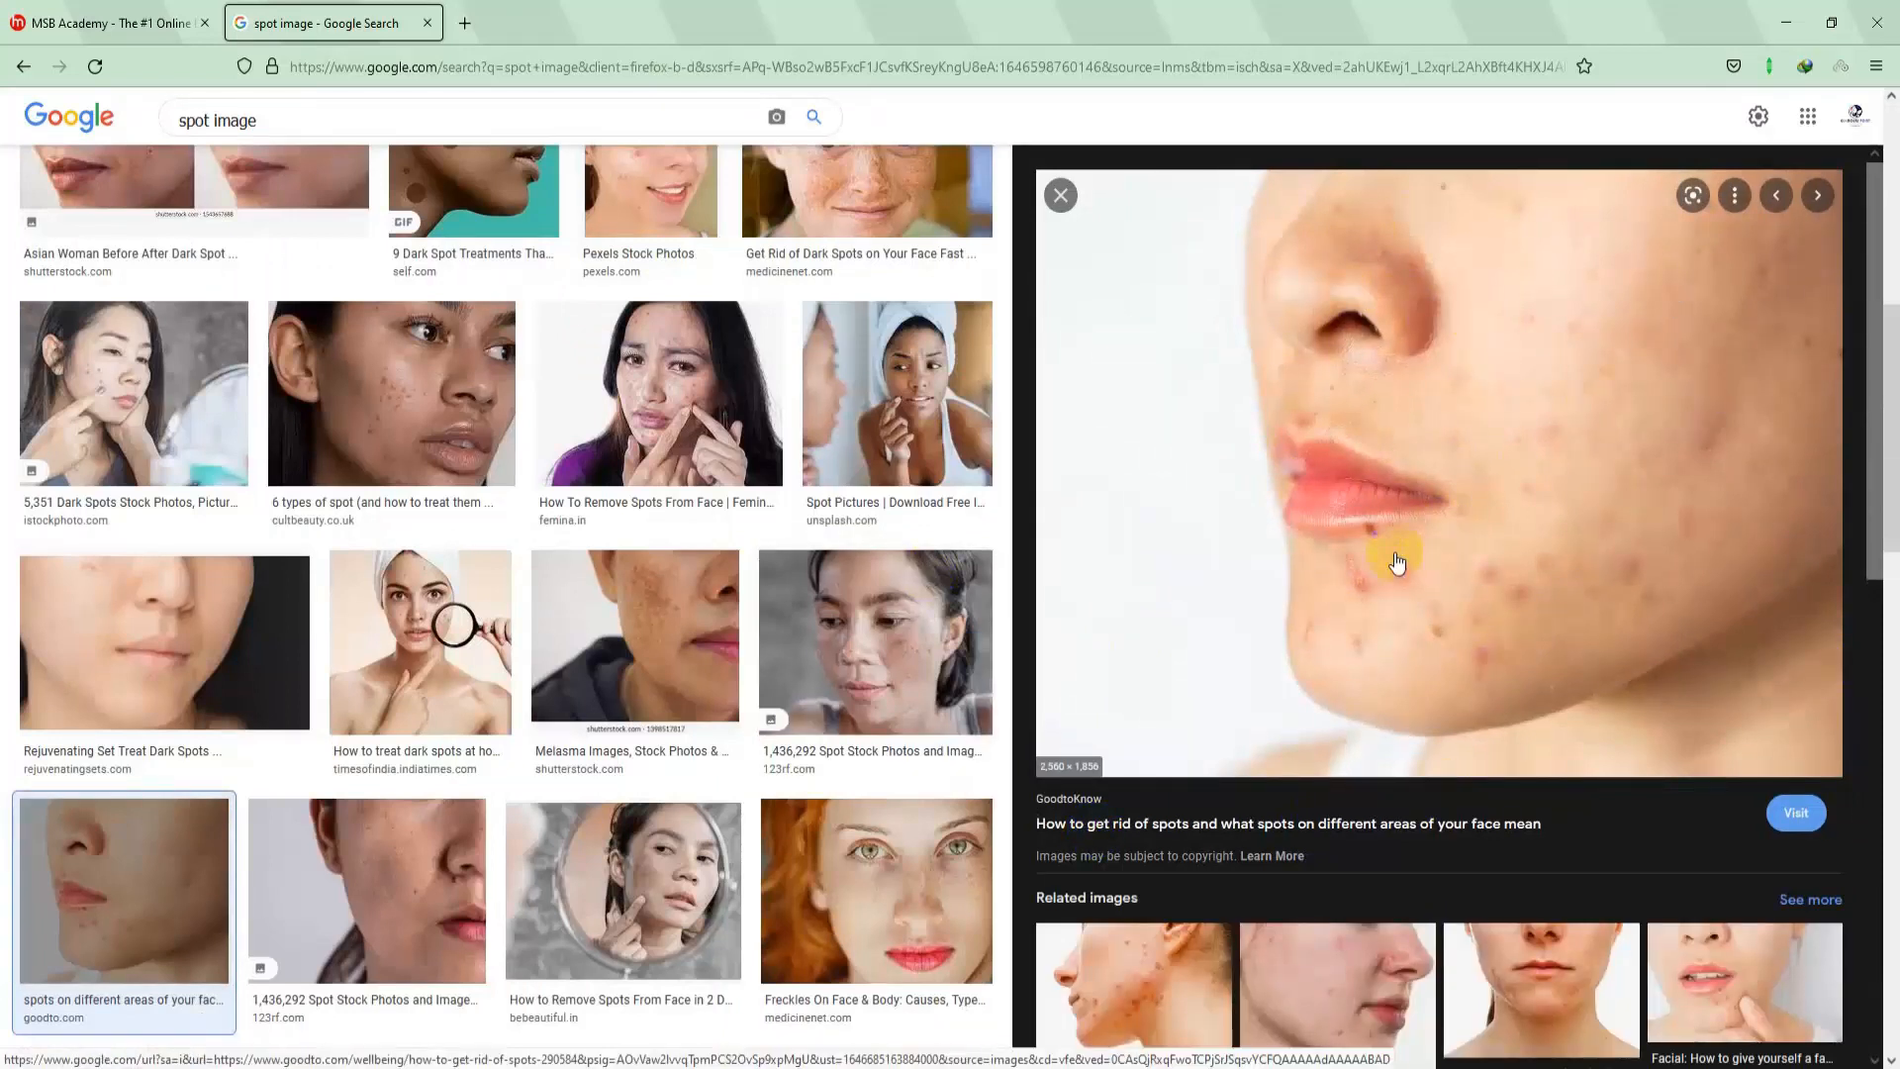
right_click(1332, 293)
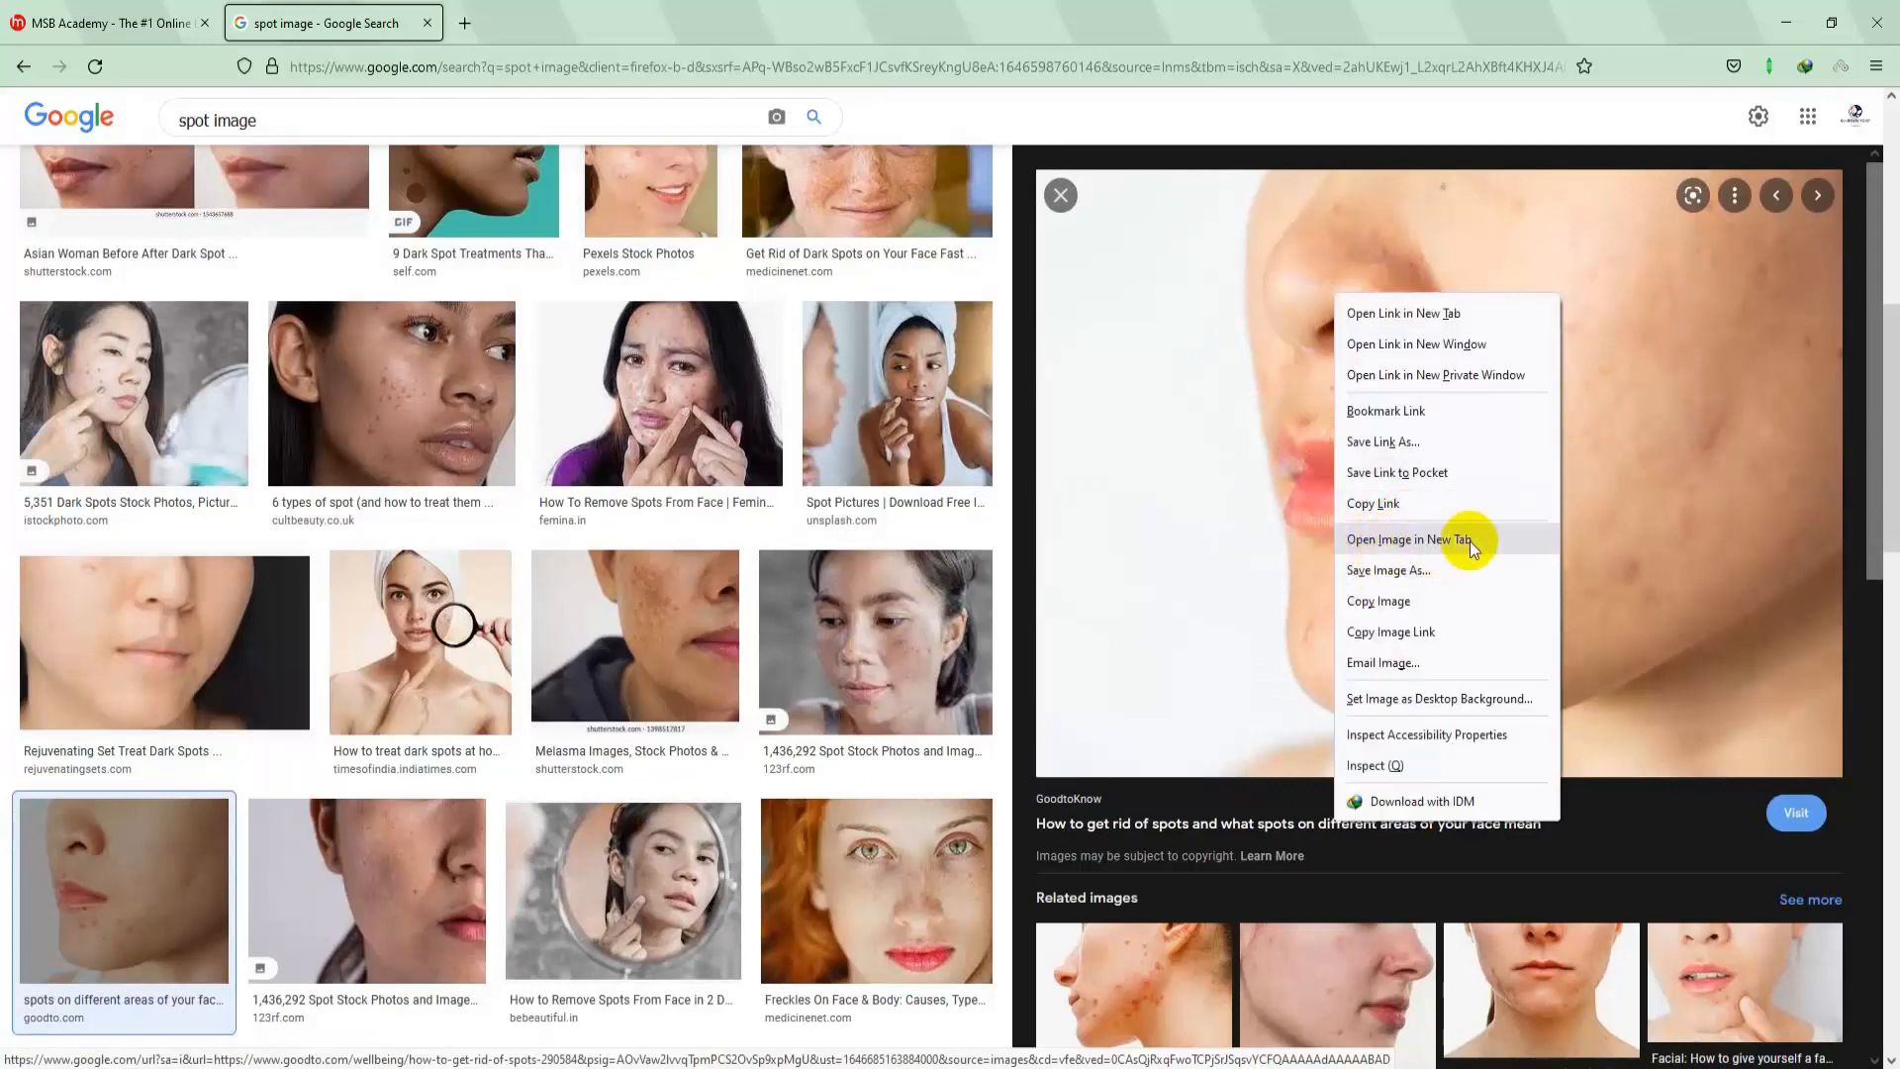
left_click(1269, 508)
left_click(620, 14)
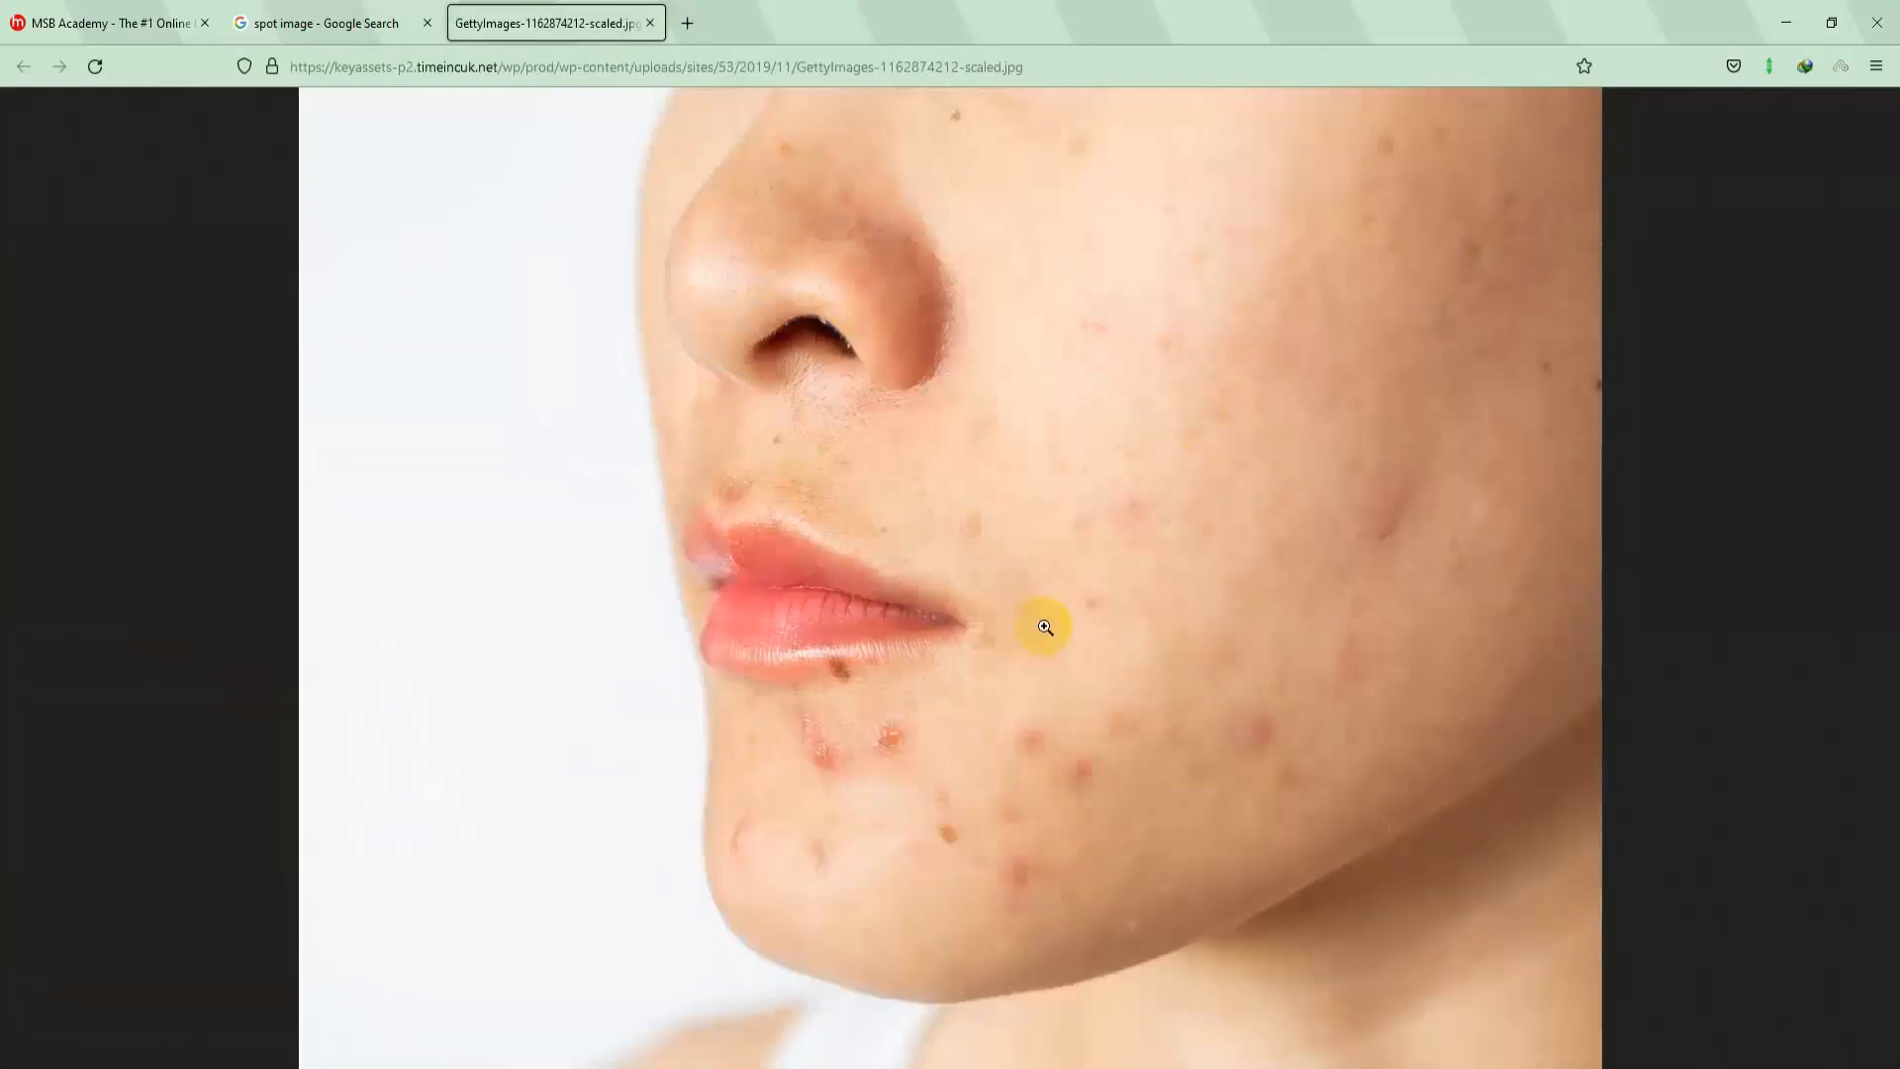
right_click(889, 478)
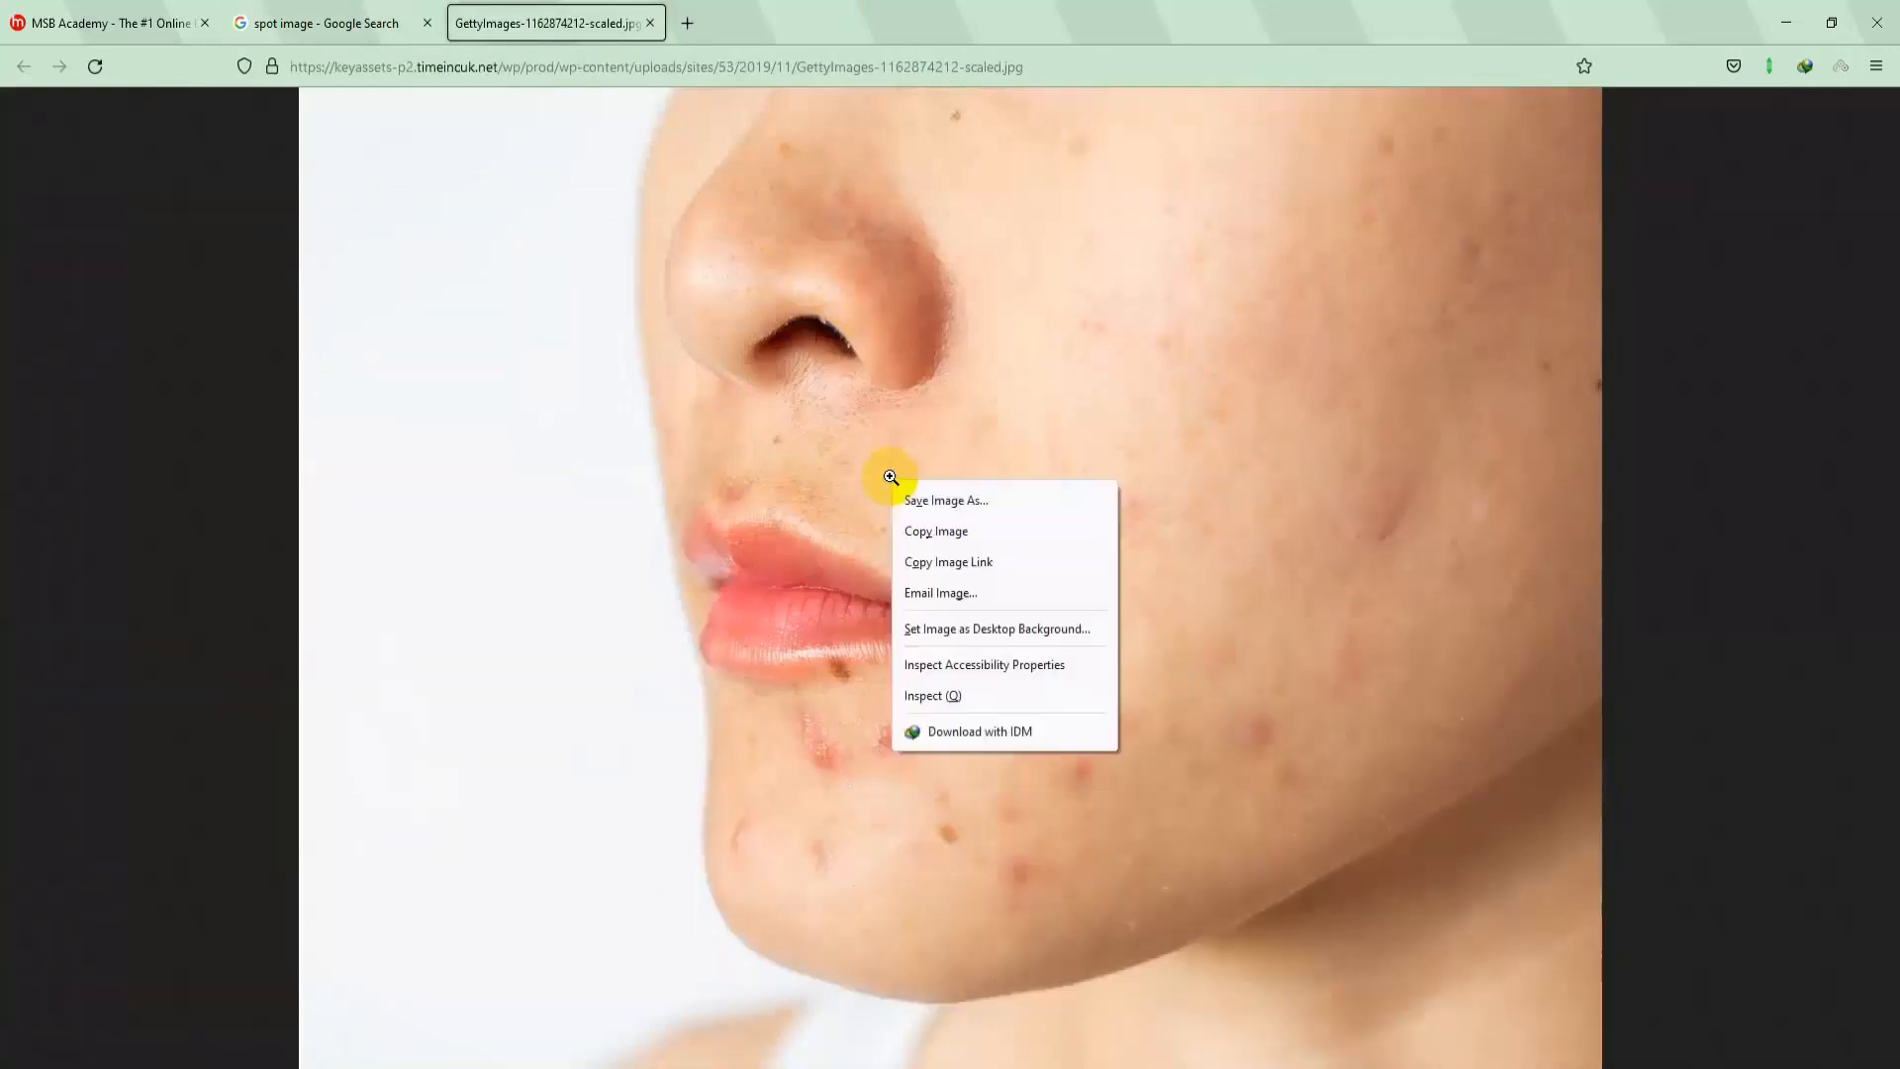
left_click(945, 534)
Step: Switch to Photoshop, add a new layer to the Spot remove document and paste the copied face photo
left_click(715, 1064)
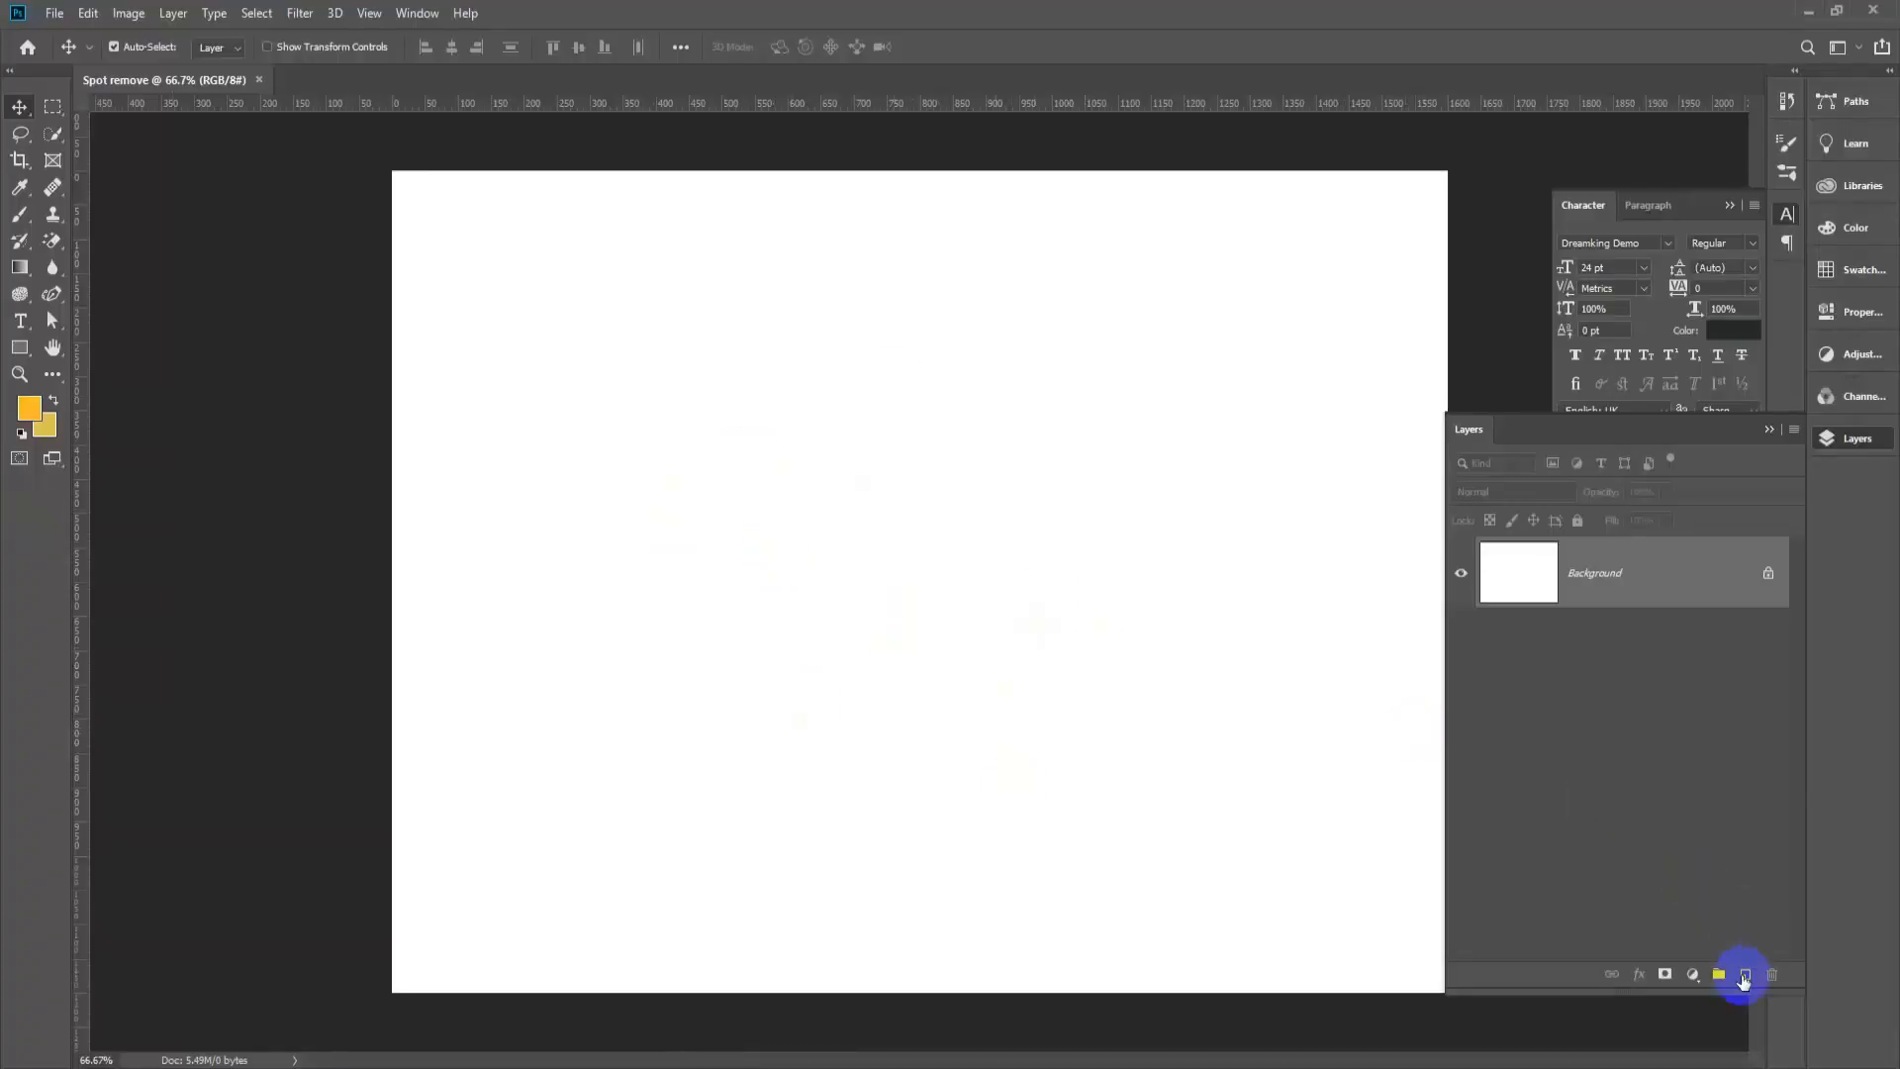
left_click(1744, 976)
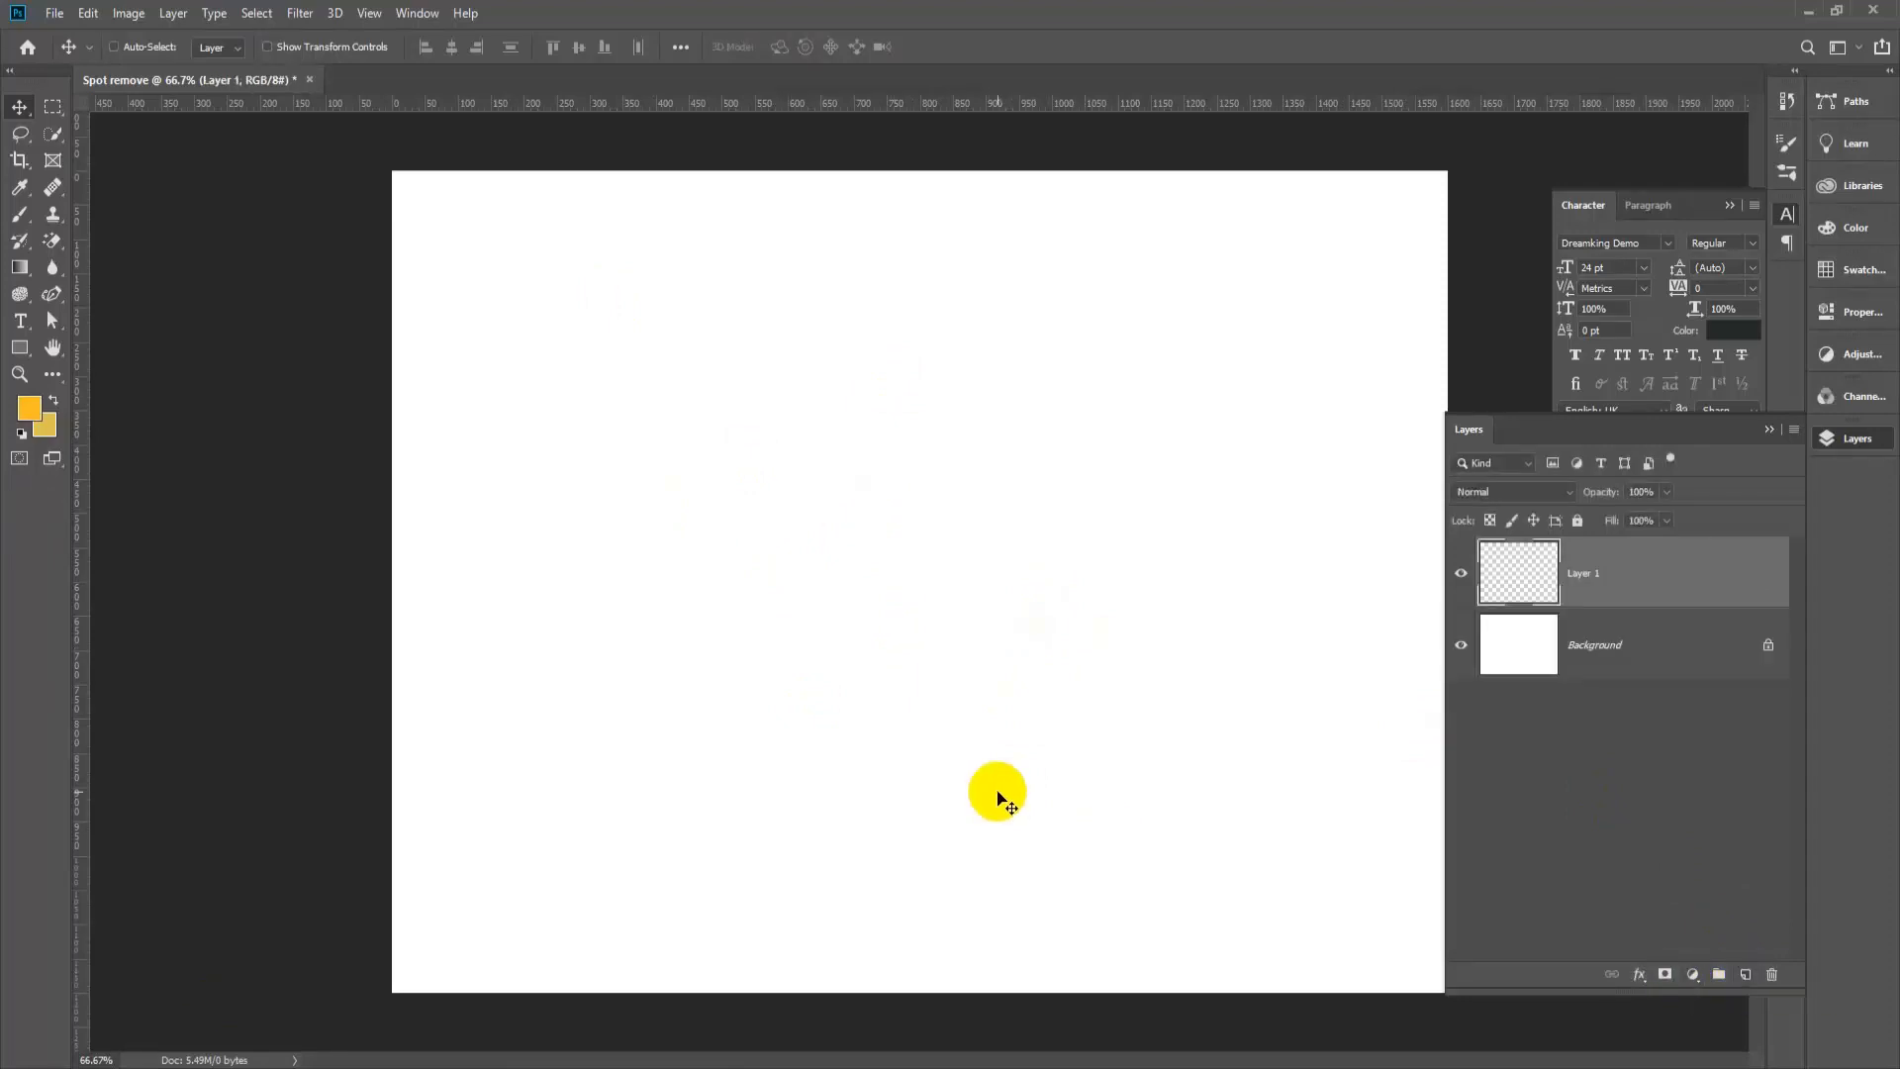
key("ctrl+v")
Step: Scale the pasted face photo down with Free Transform so the nose, lips and whole chin fit the canvas
key("ctrl+minus")
key("ctrl+minus")
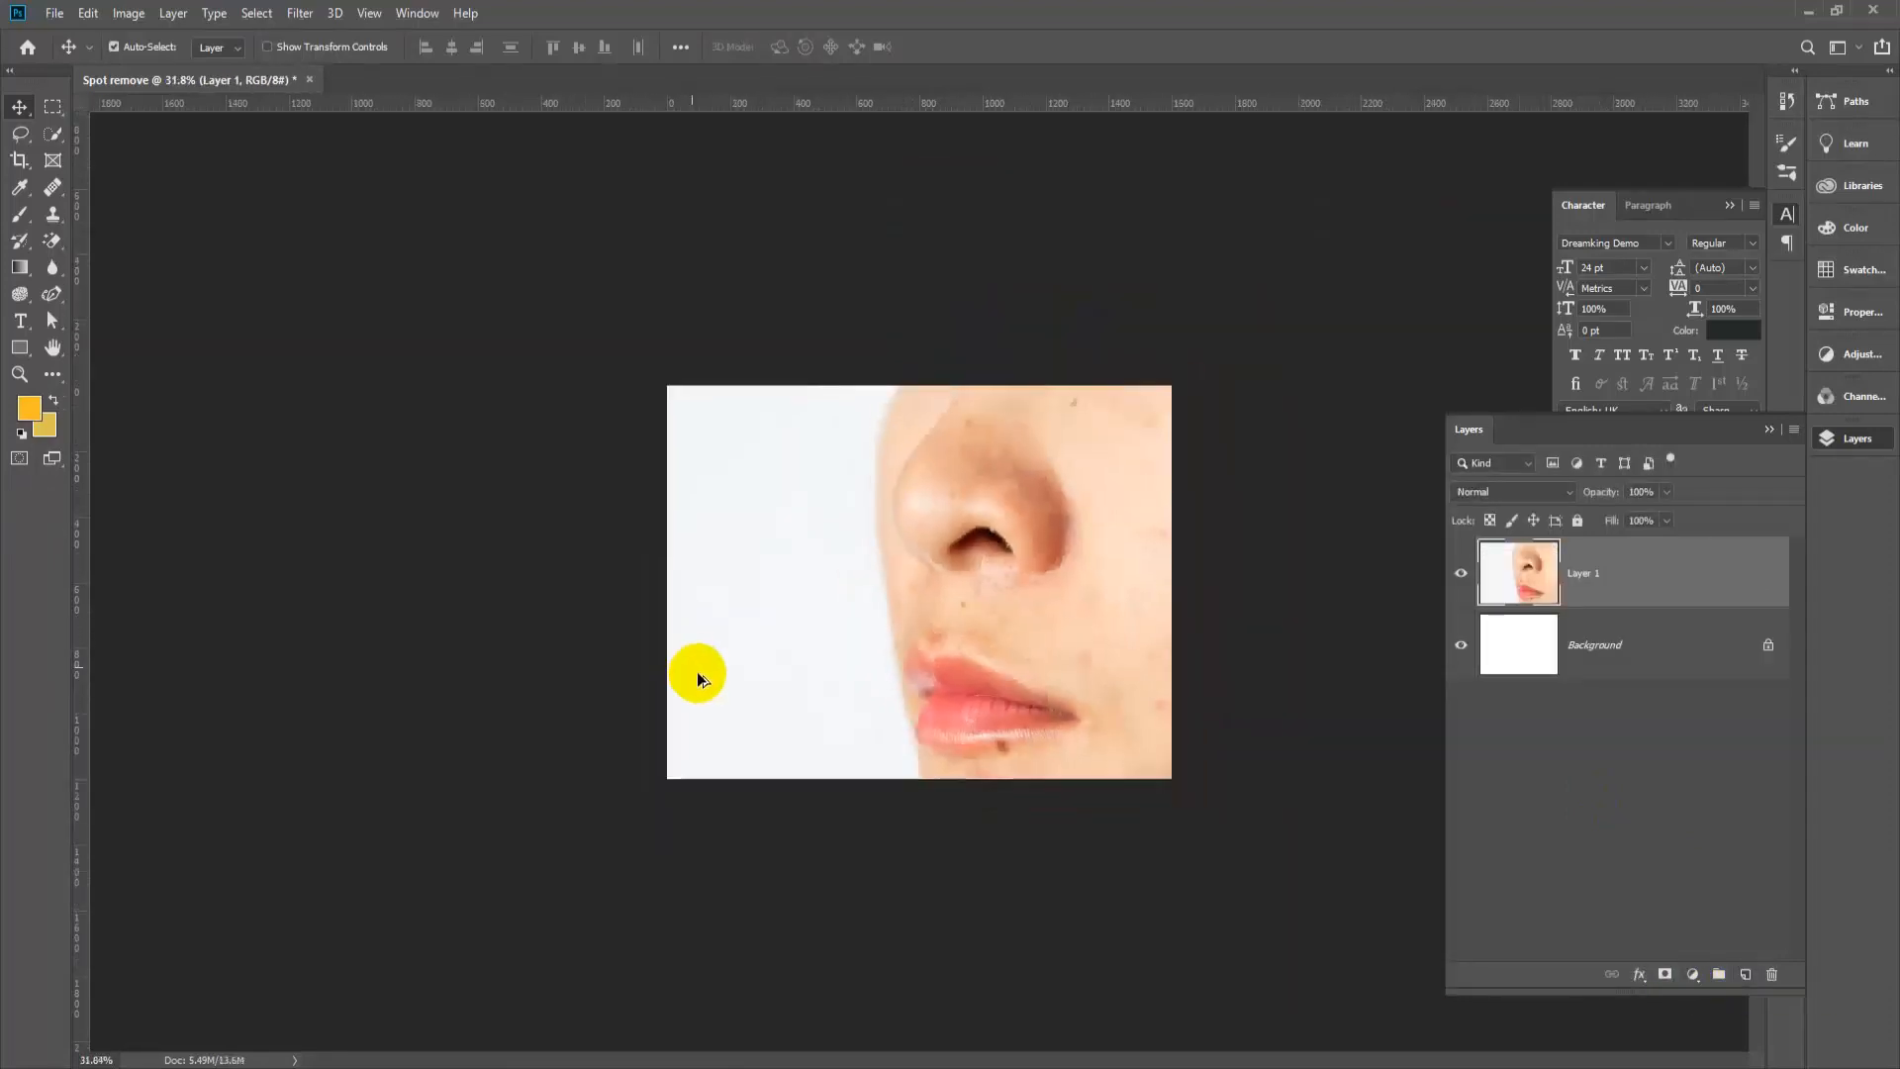
key("ctrl+minus")
key("ctrl")
key("ctrl+t")
left_click_drag(1330, 888, 1121, 747)
key("Return")
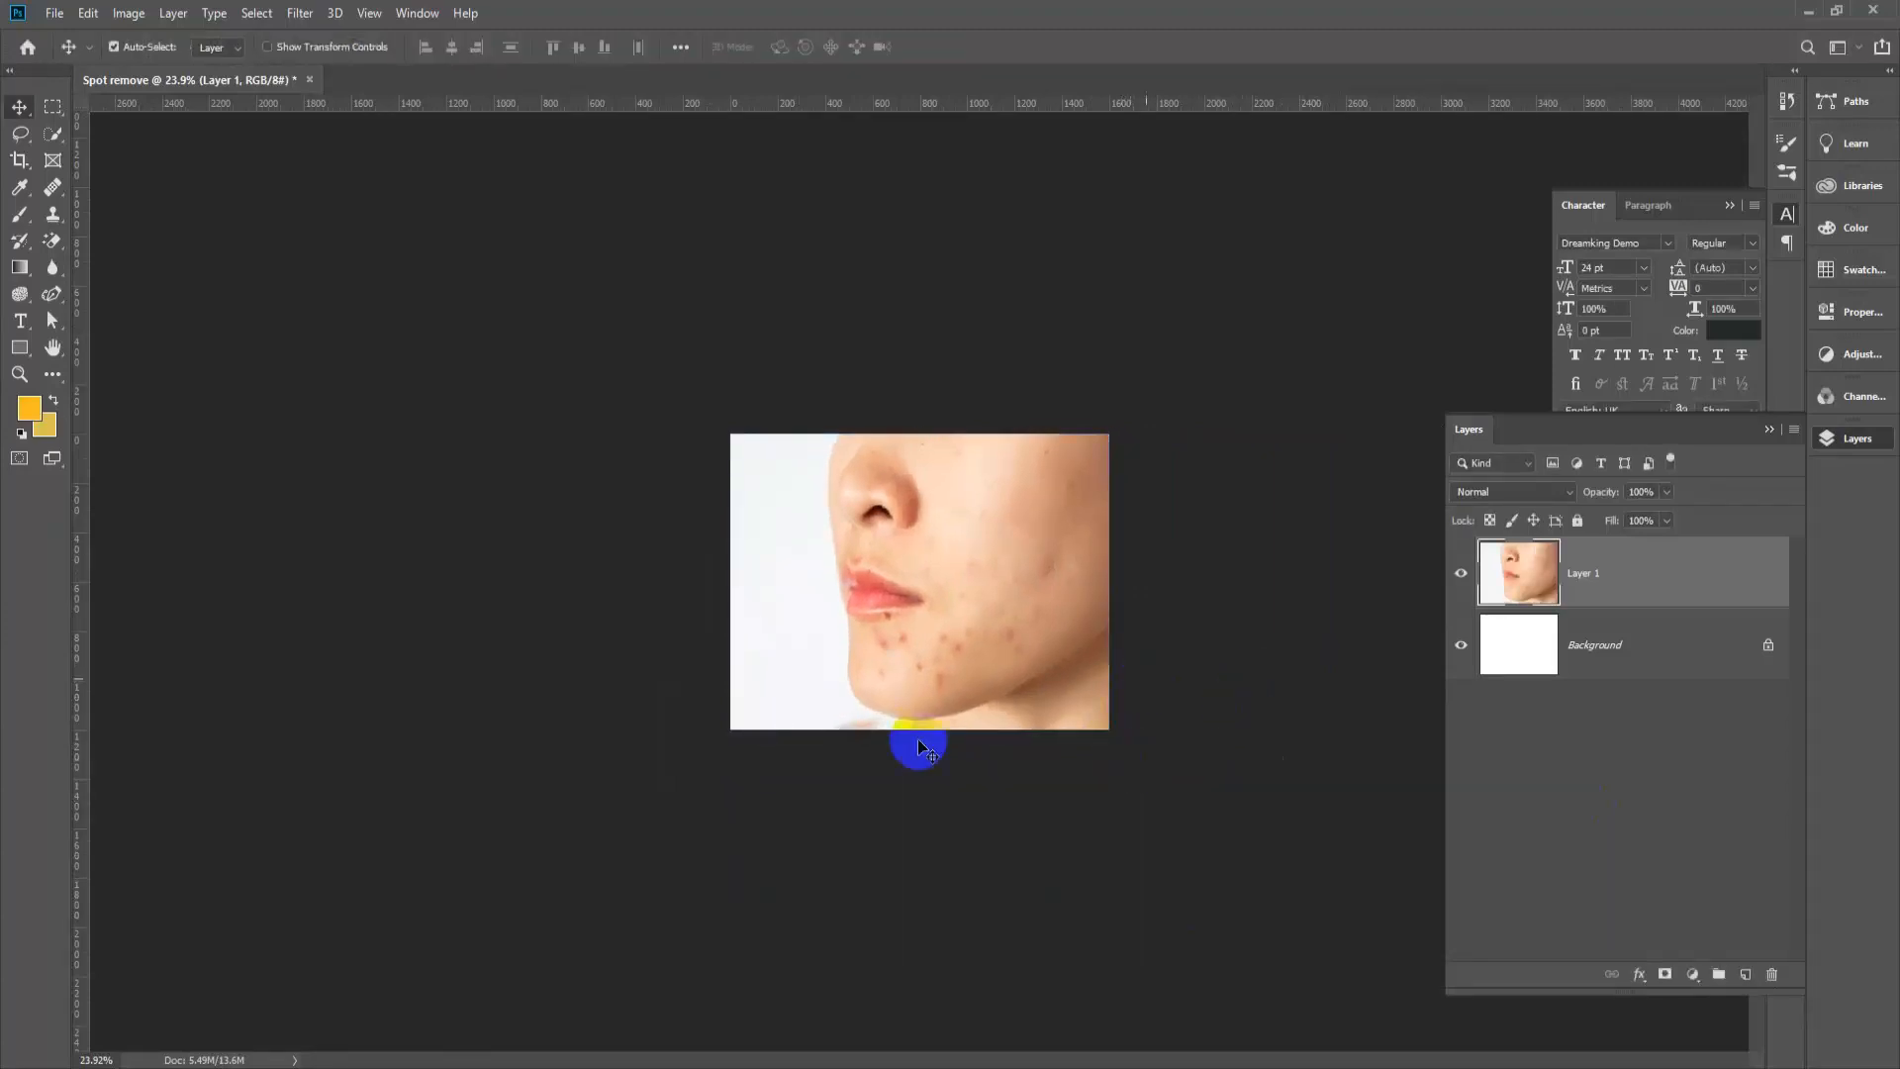
scroll(875, 646, "up", 9)
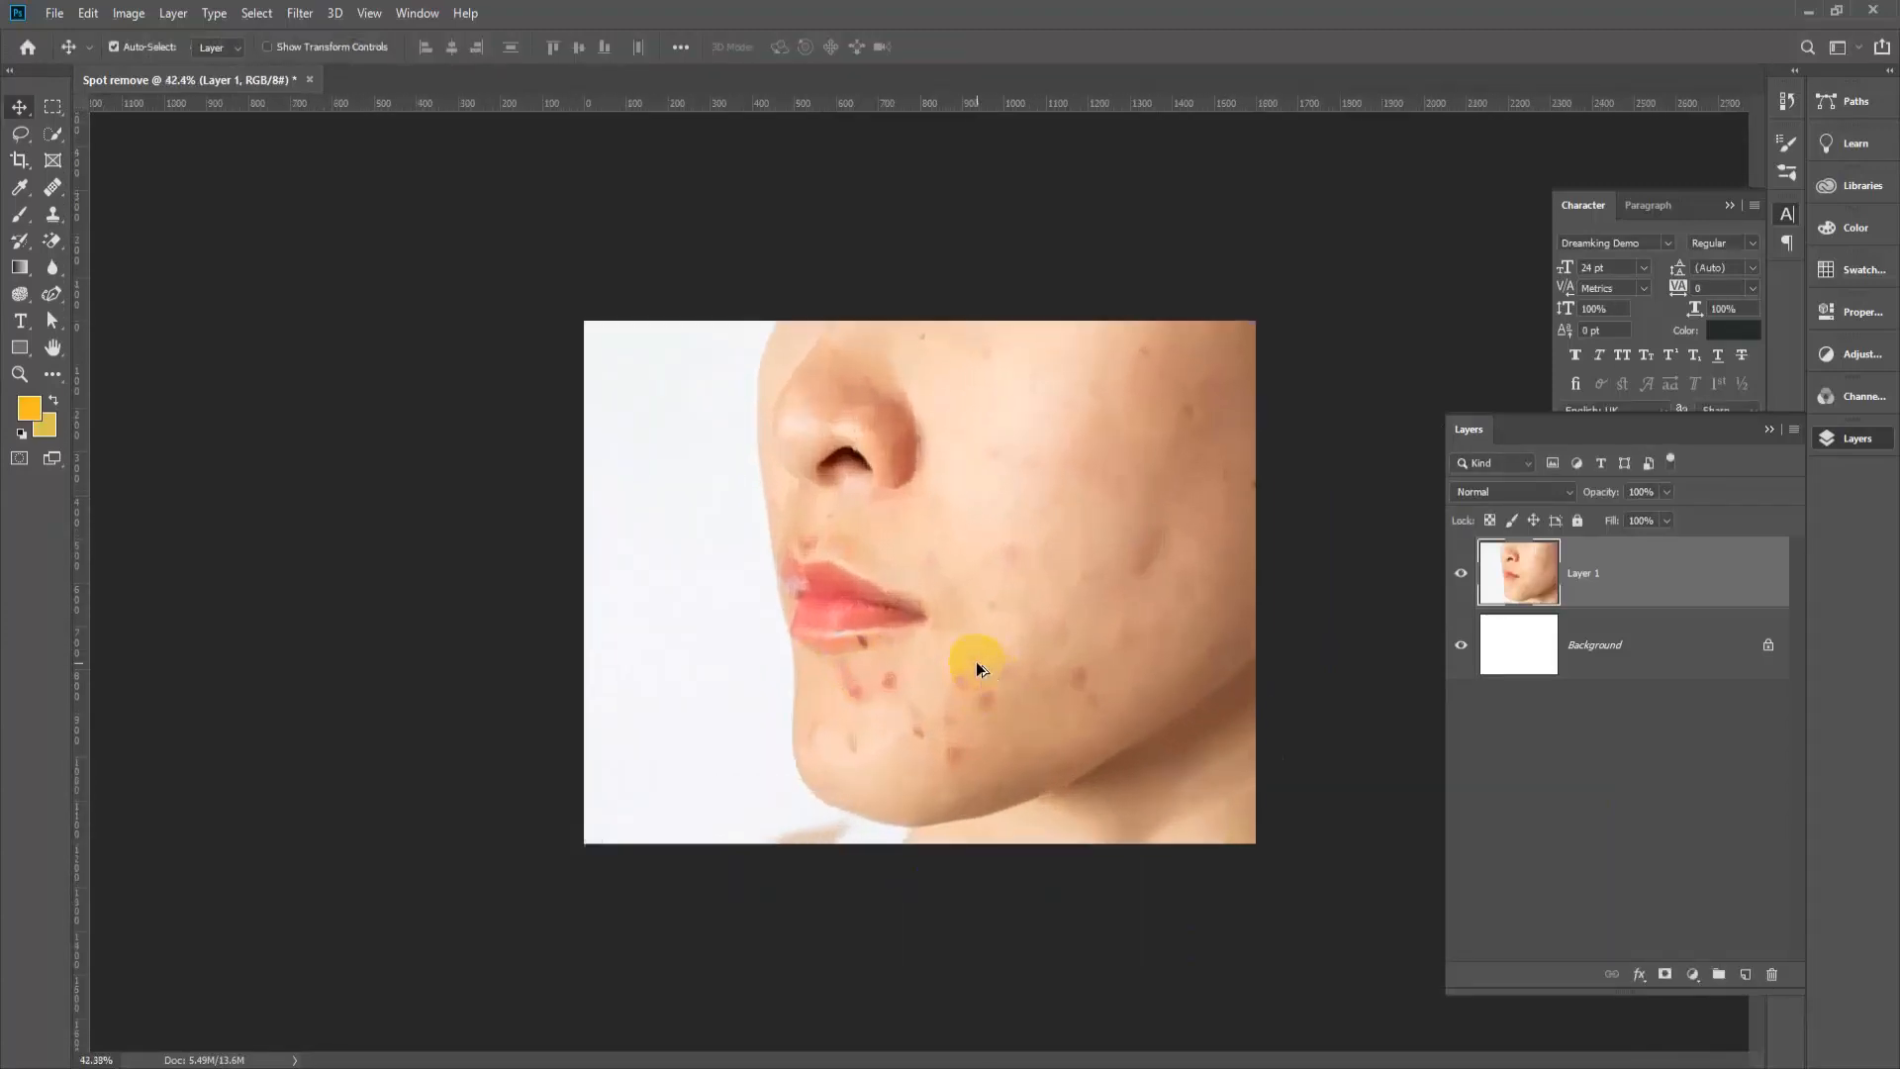
scroll(1058, 693, "up", 1)
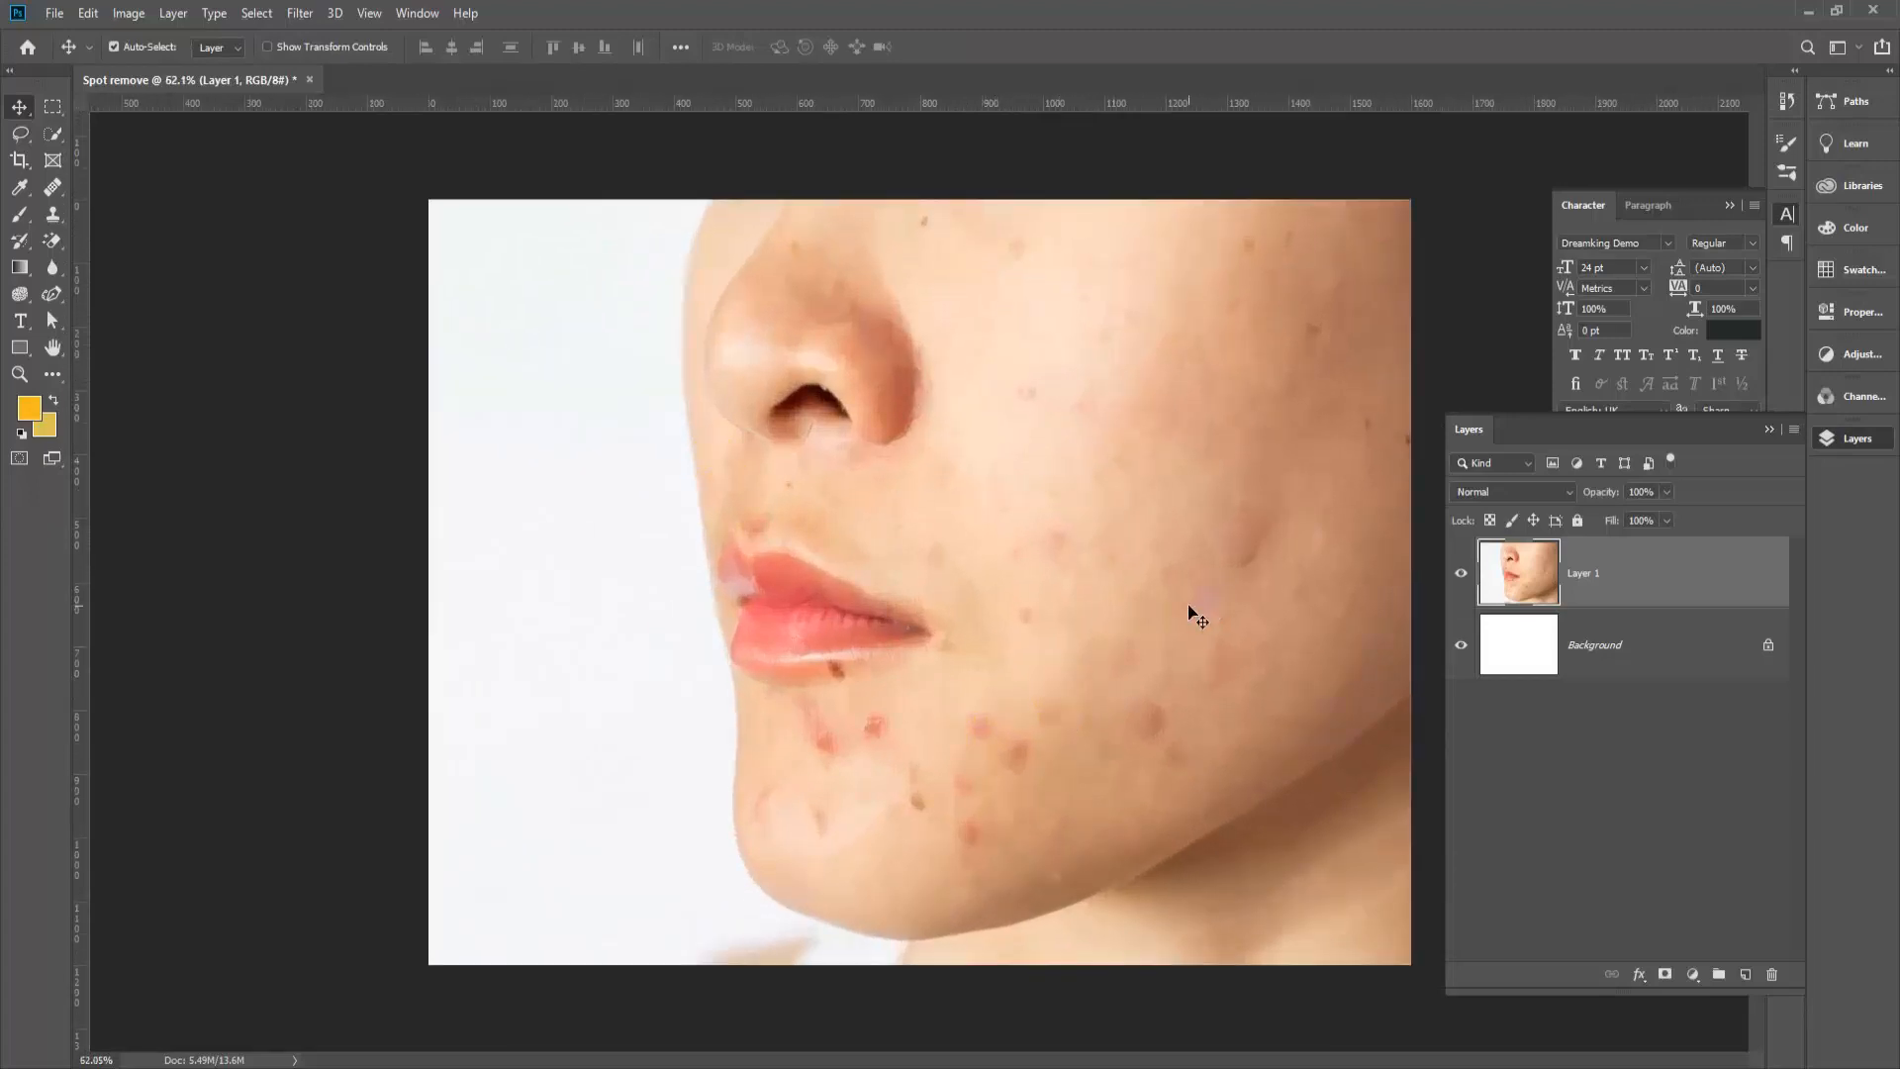
Step: Duplicate the face photo layer, hide the original Layer 1 and make the copy the active layer
left_click(811, 613)
key("ctrl+j")
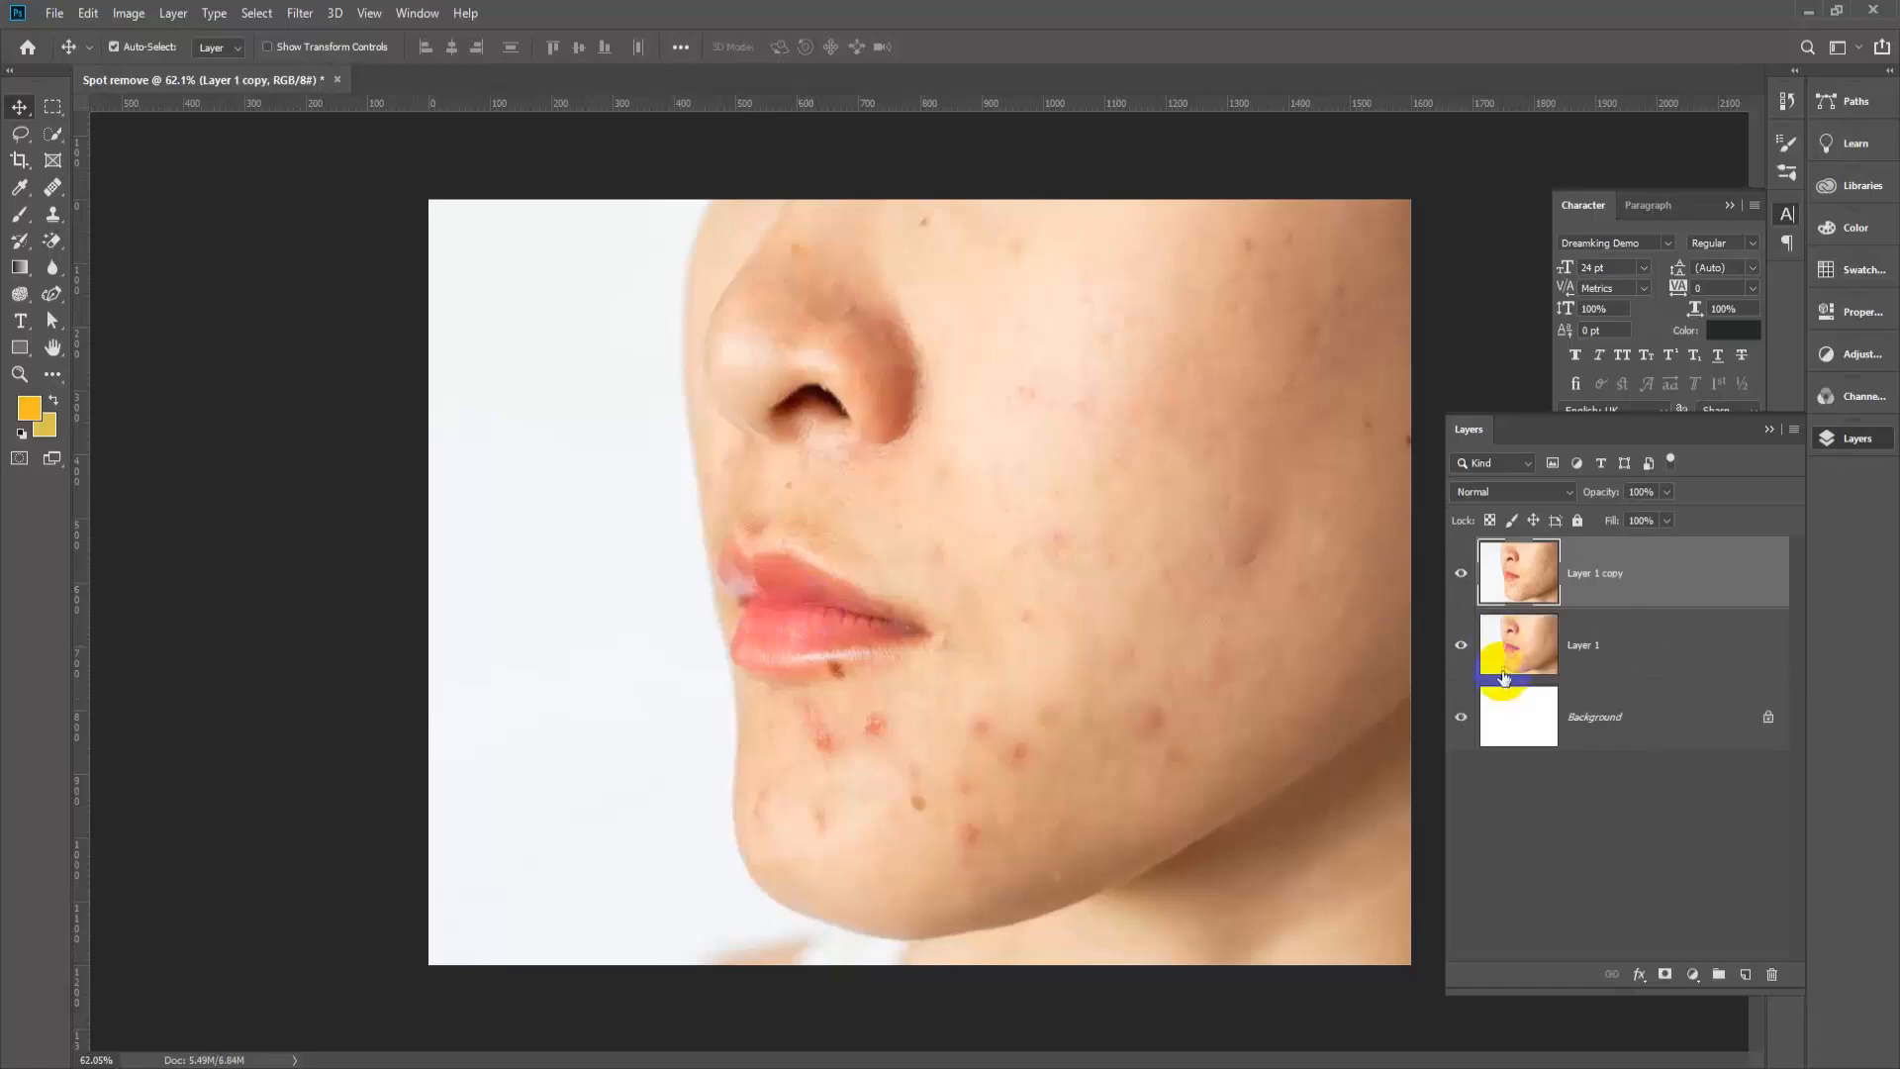
left_click(1606, 661)
left_click(1620, 588)
left_click(1630, 648)
left_click(1459, 648)
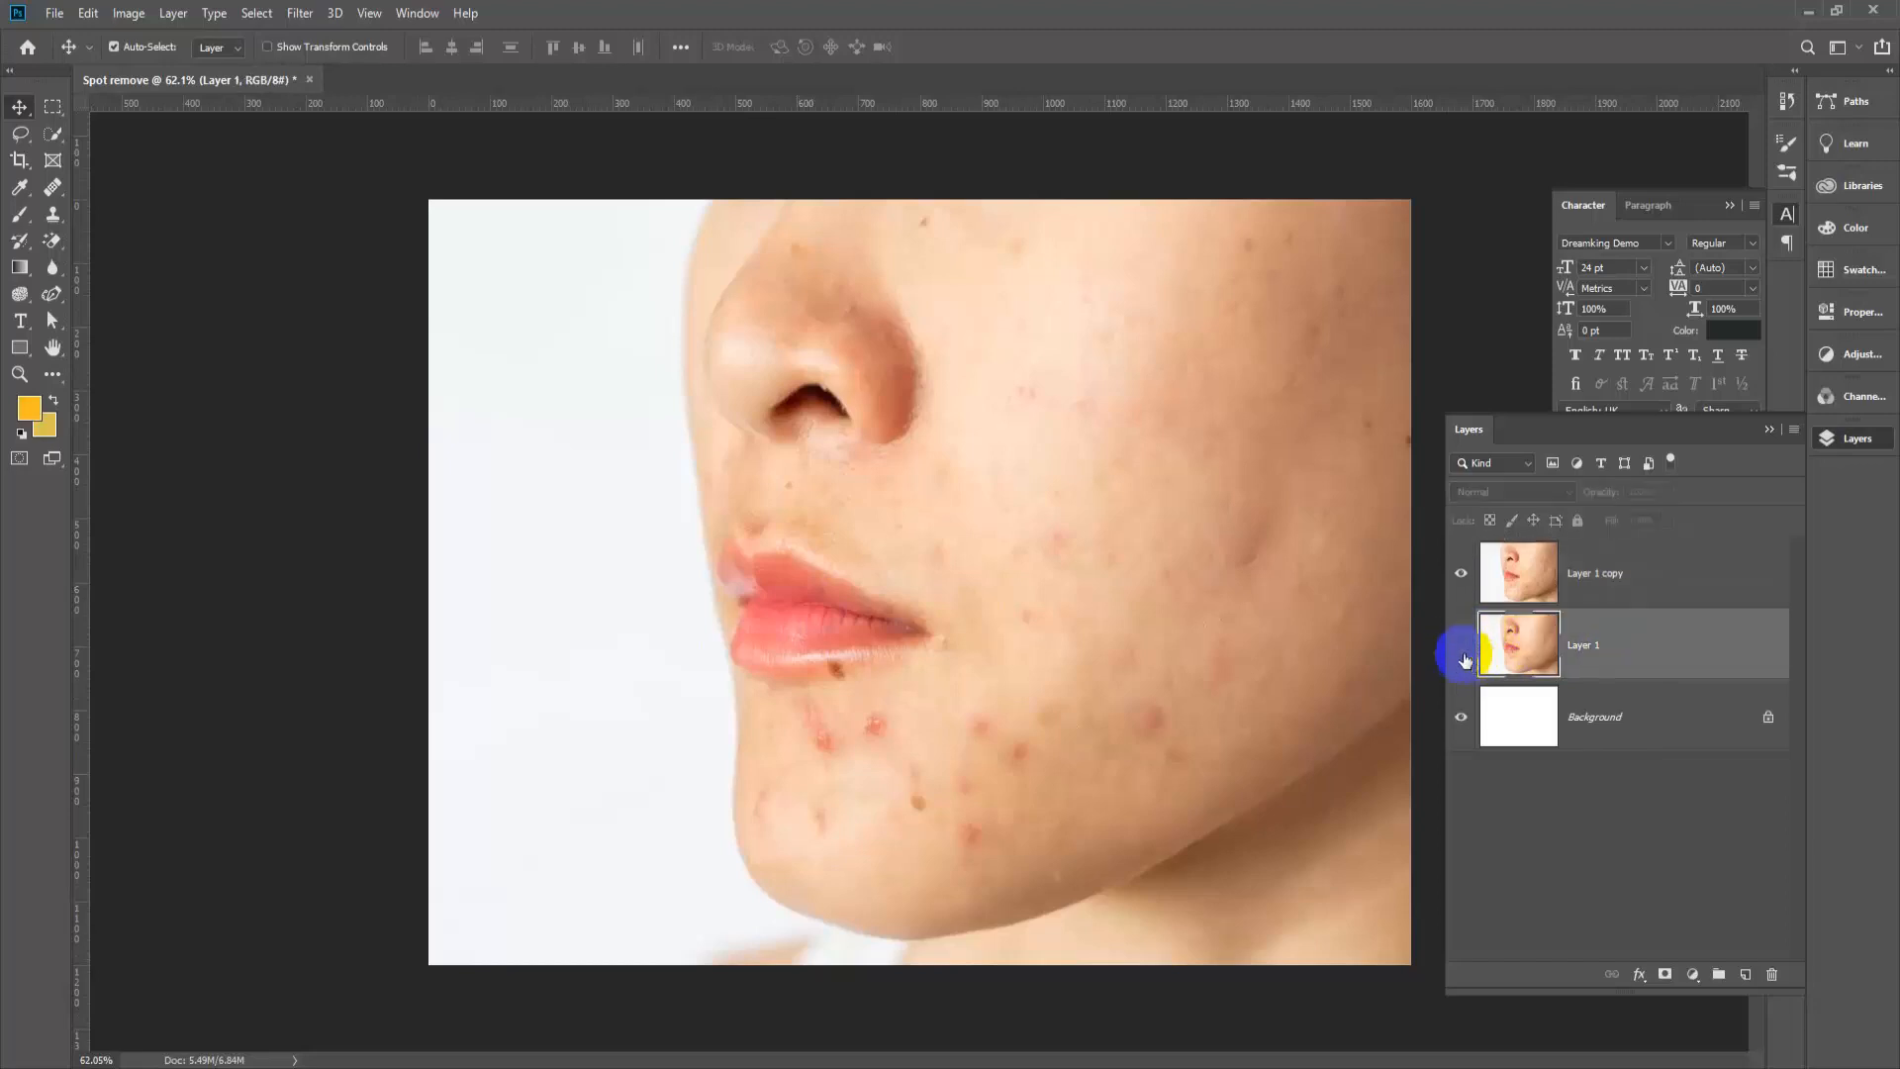
left_click(1595, 586)
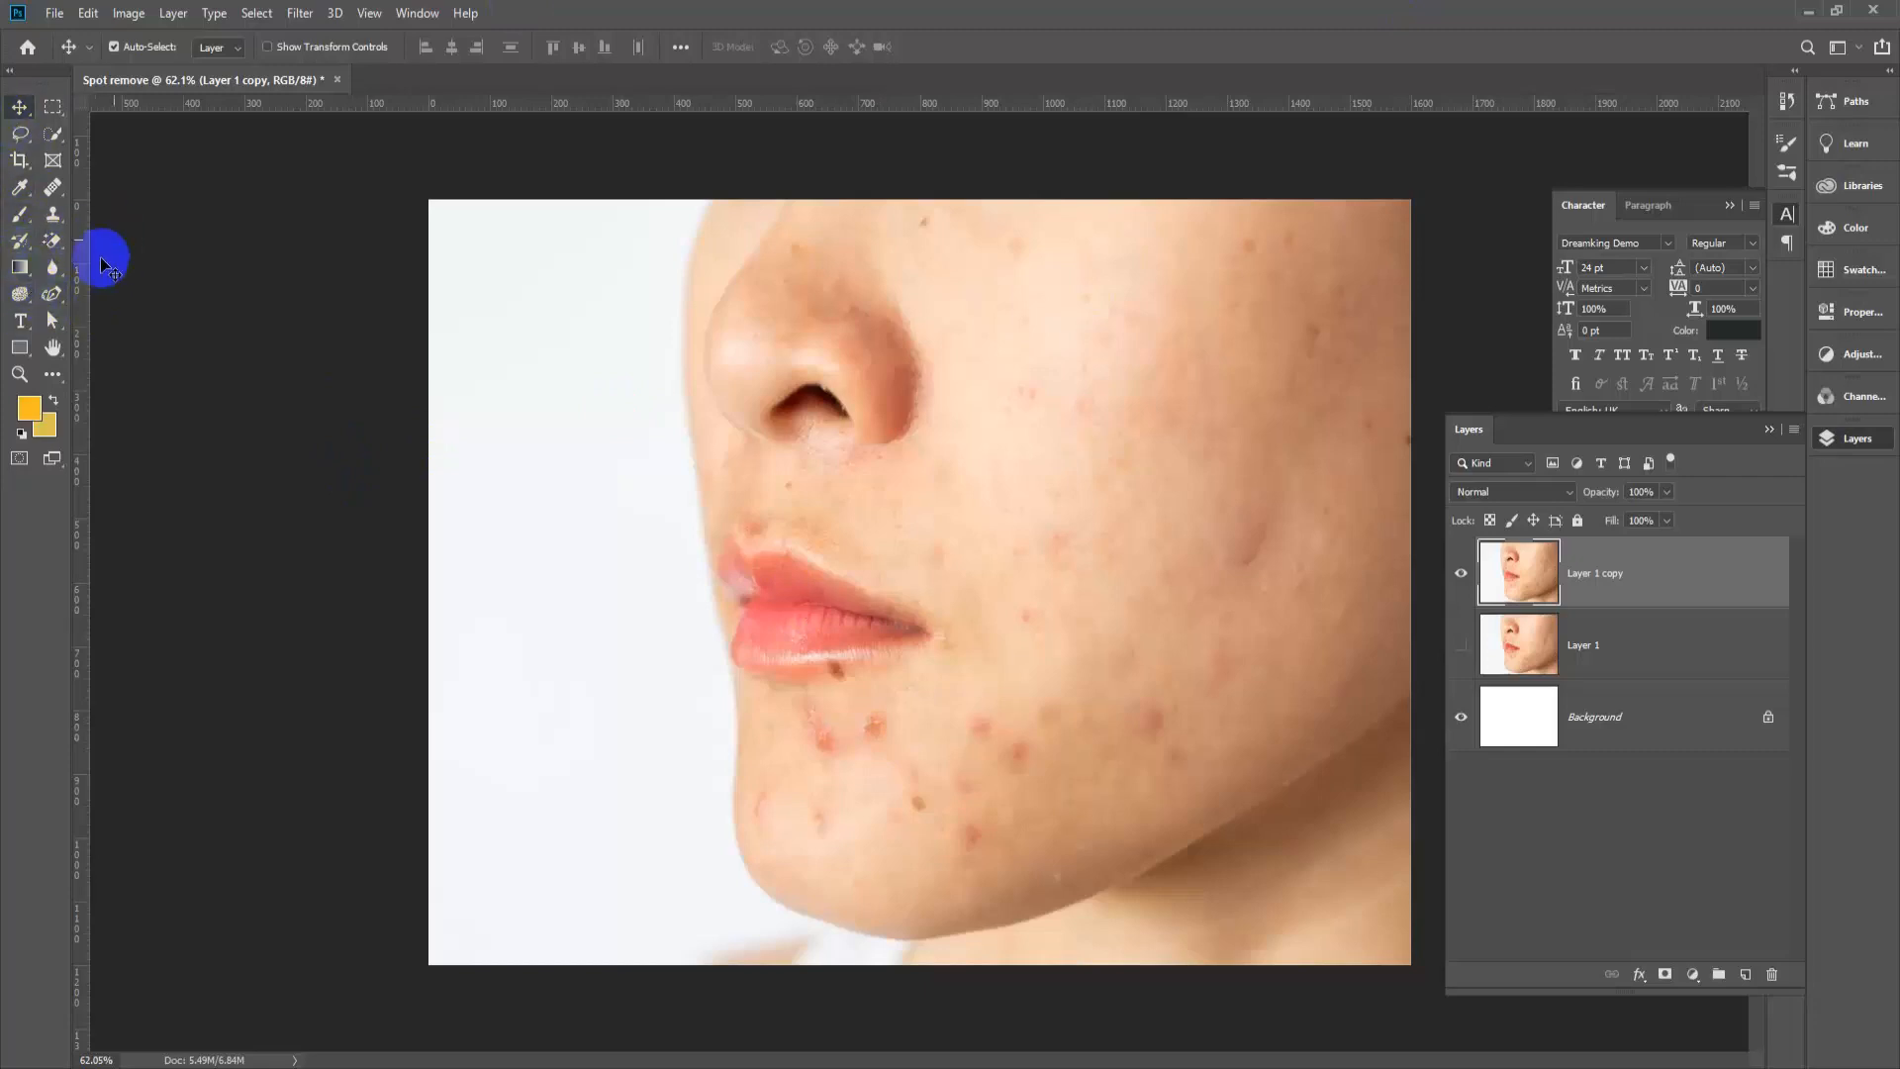
Step: Activate the Spot Healing Brush tool from the group of healing tools
left_click(53, 187)
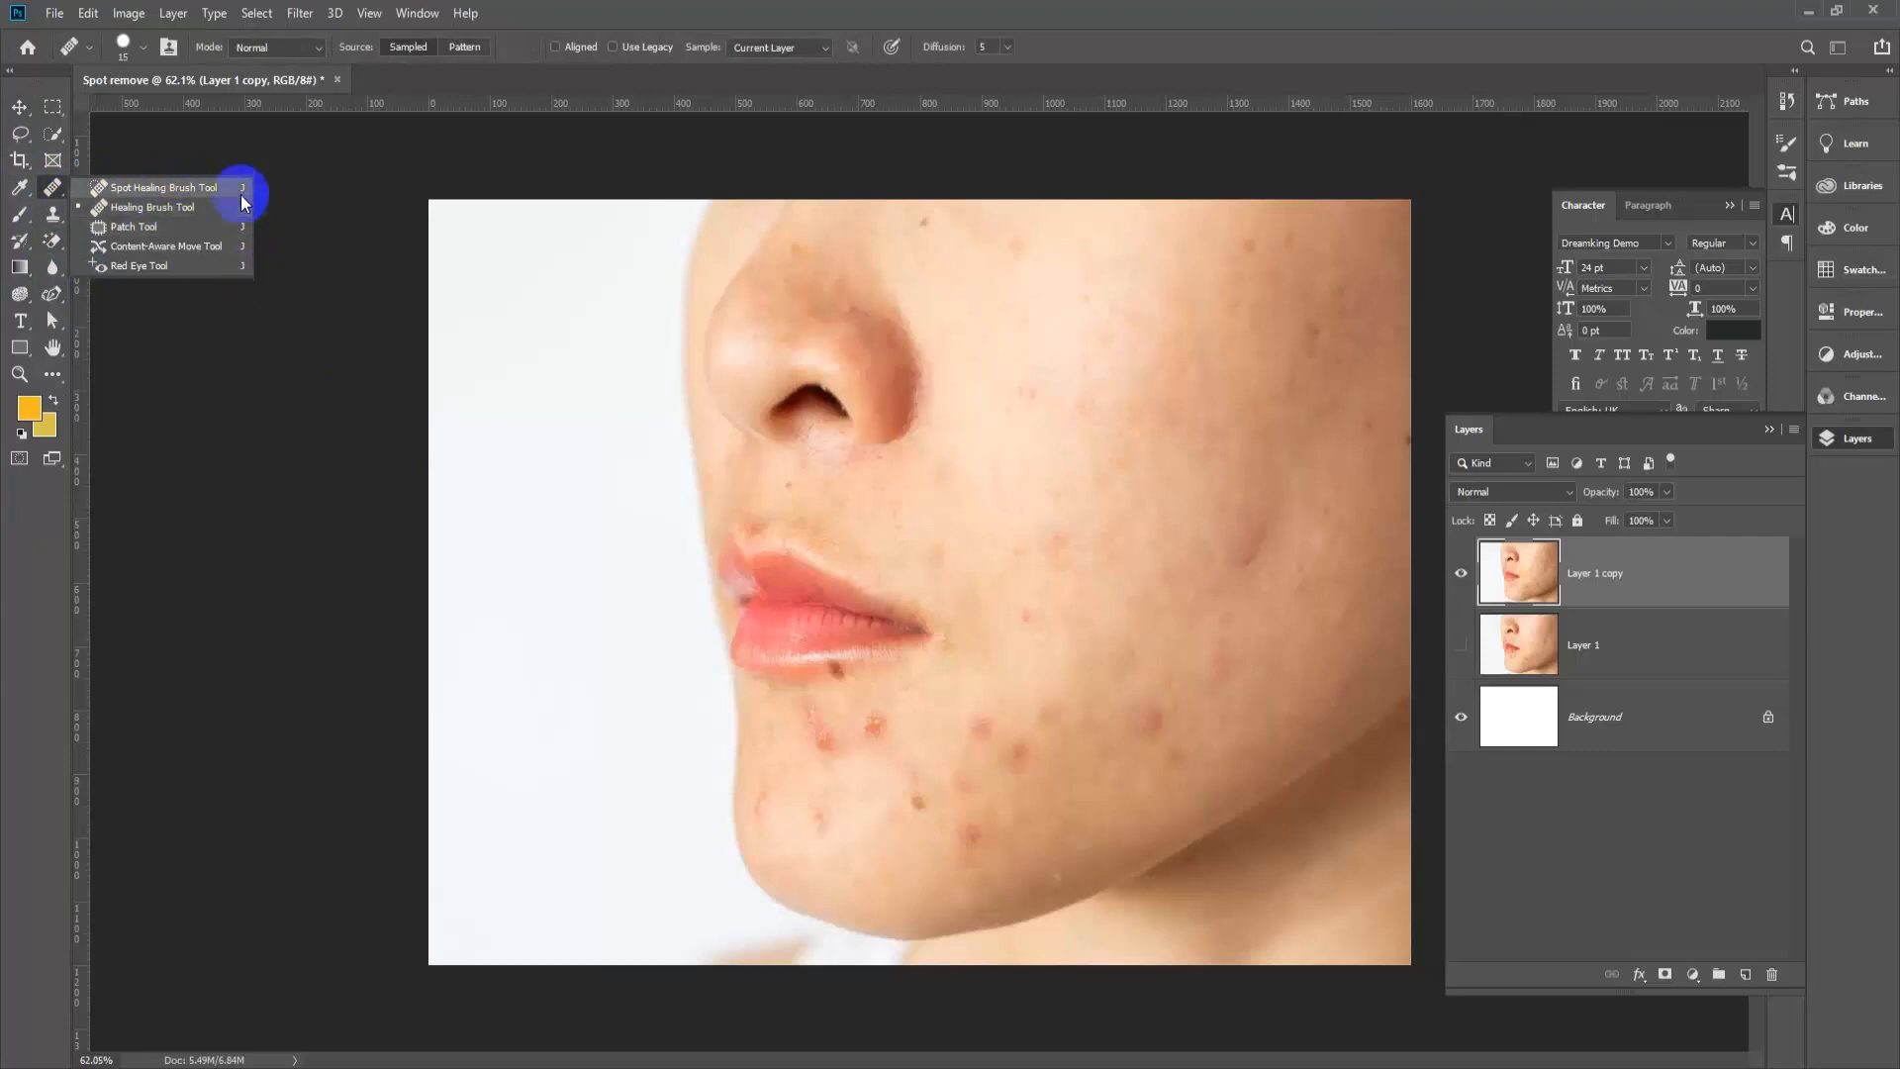
left_click(20, 106)
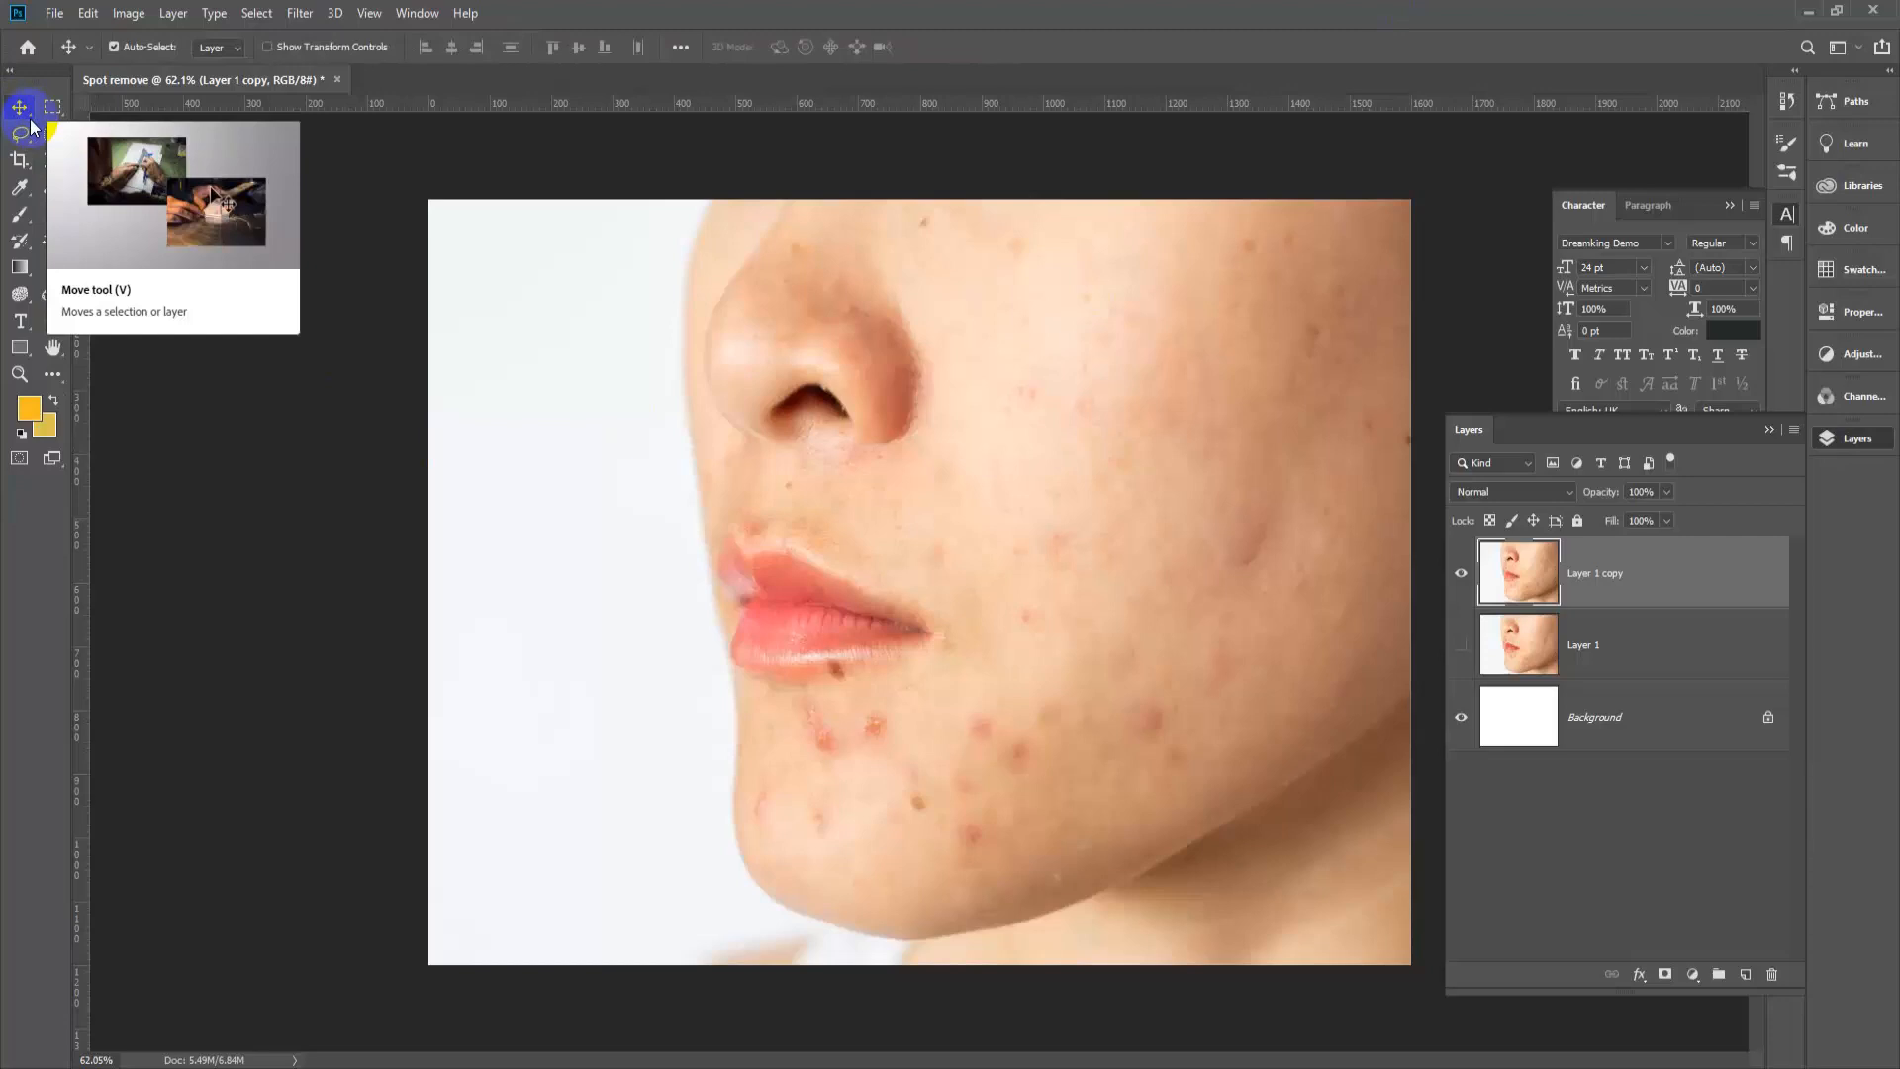
left_click(54, 190)
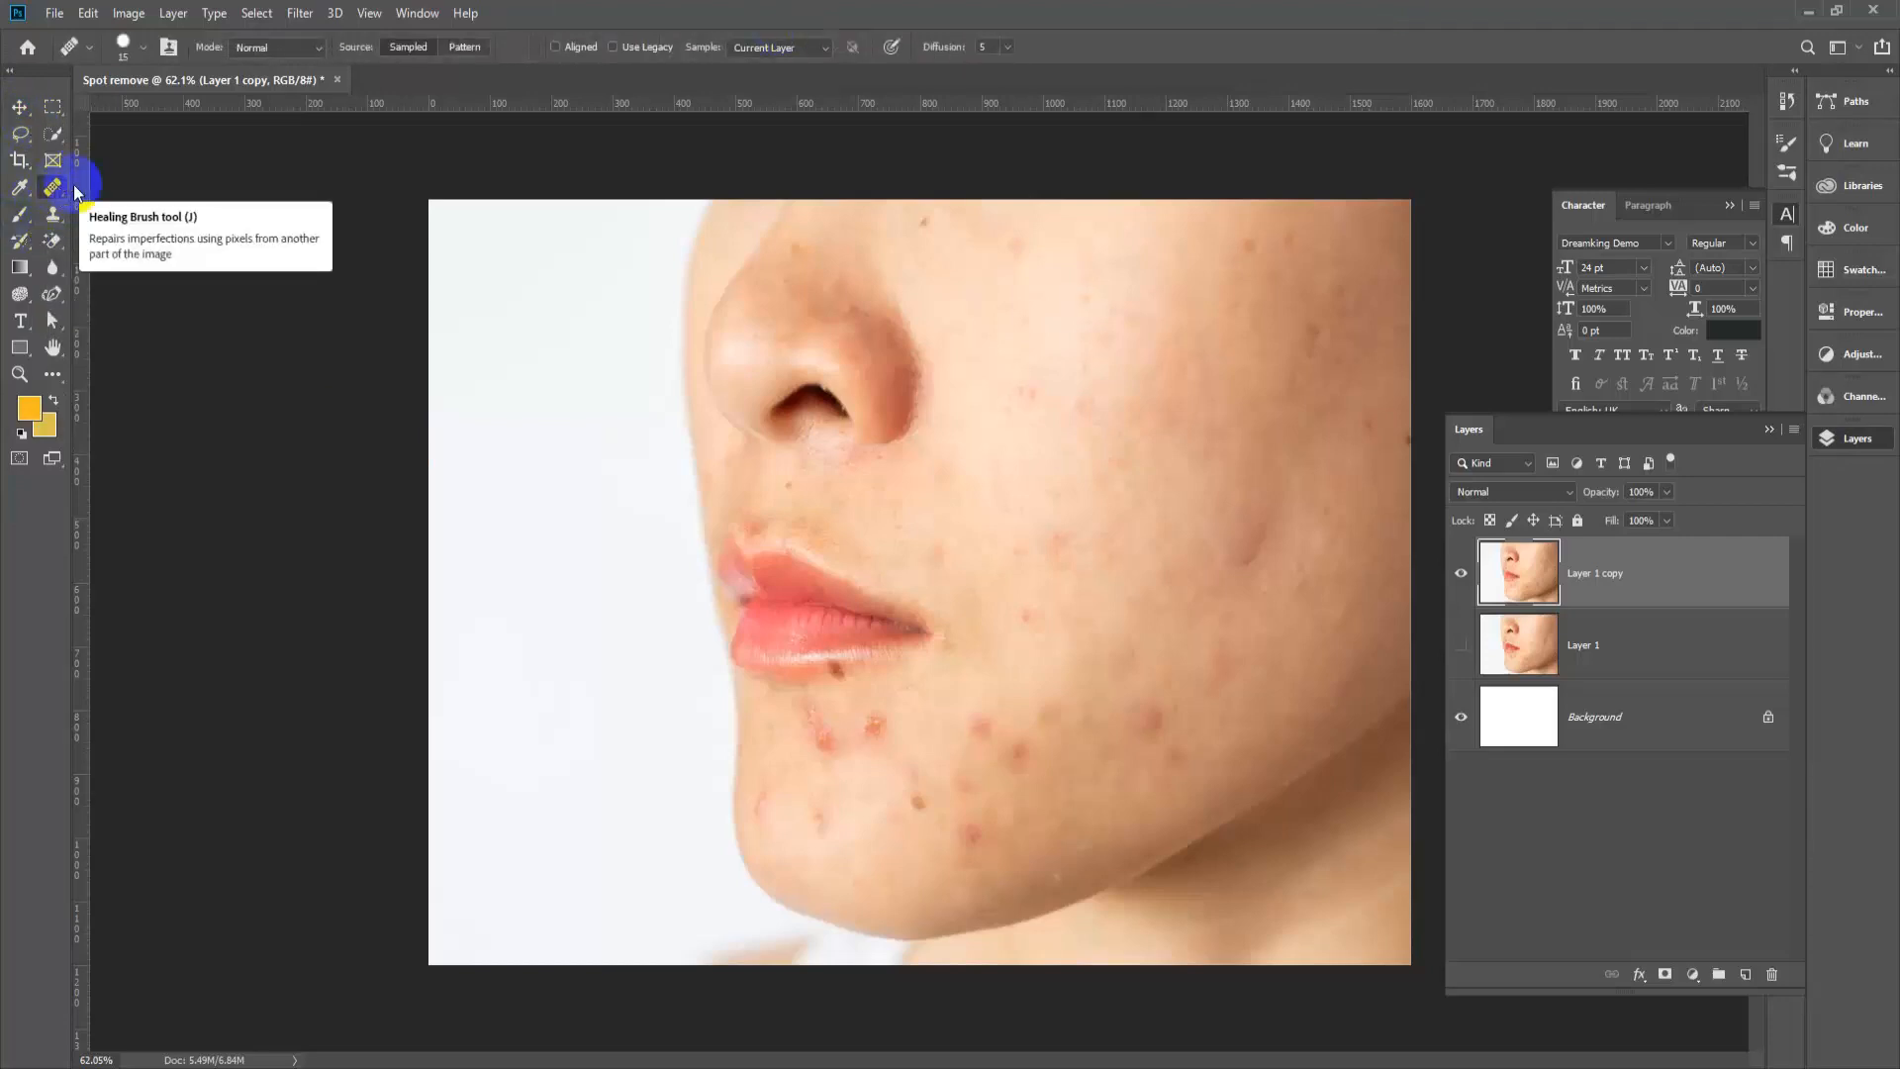
right_click(54, 188)
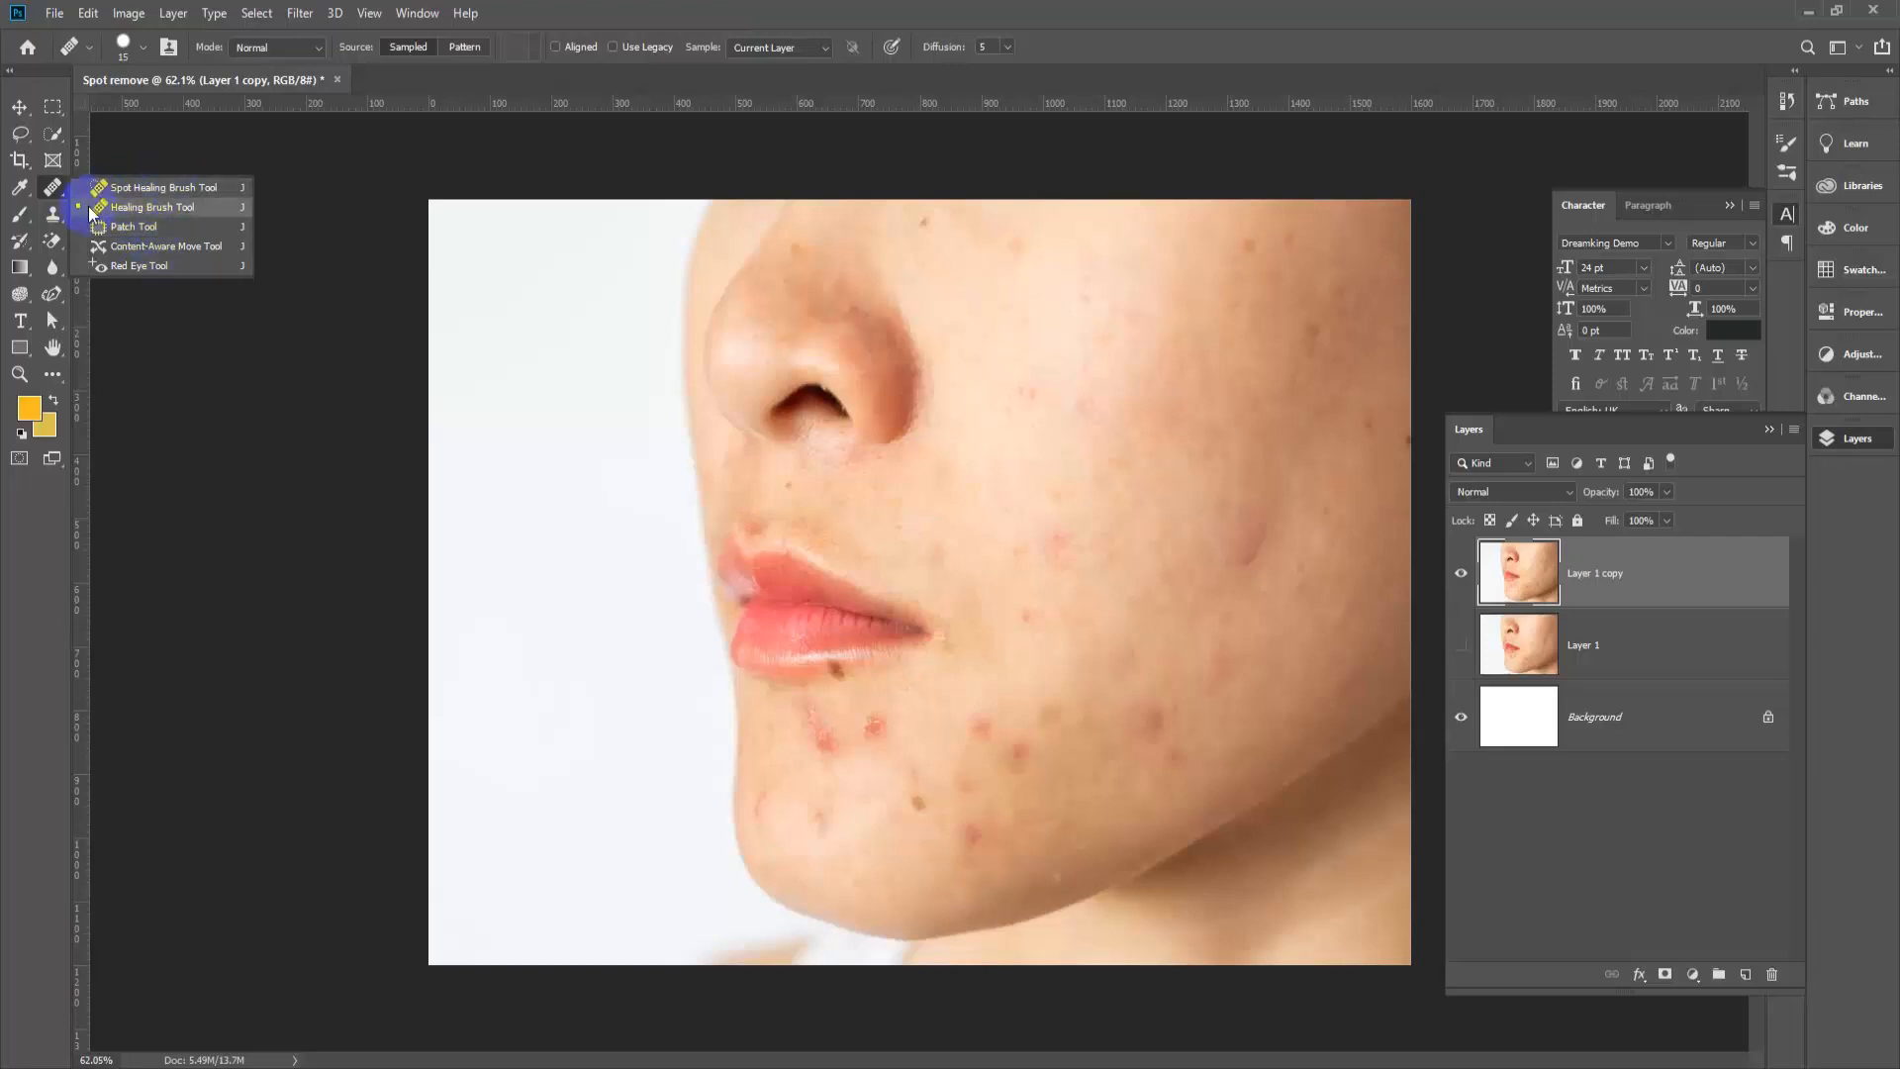
left_click(143, 189)
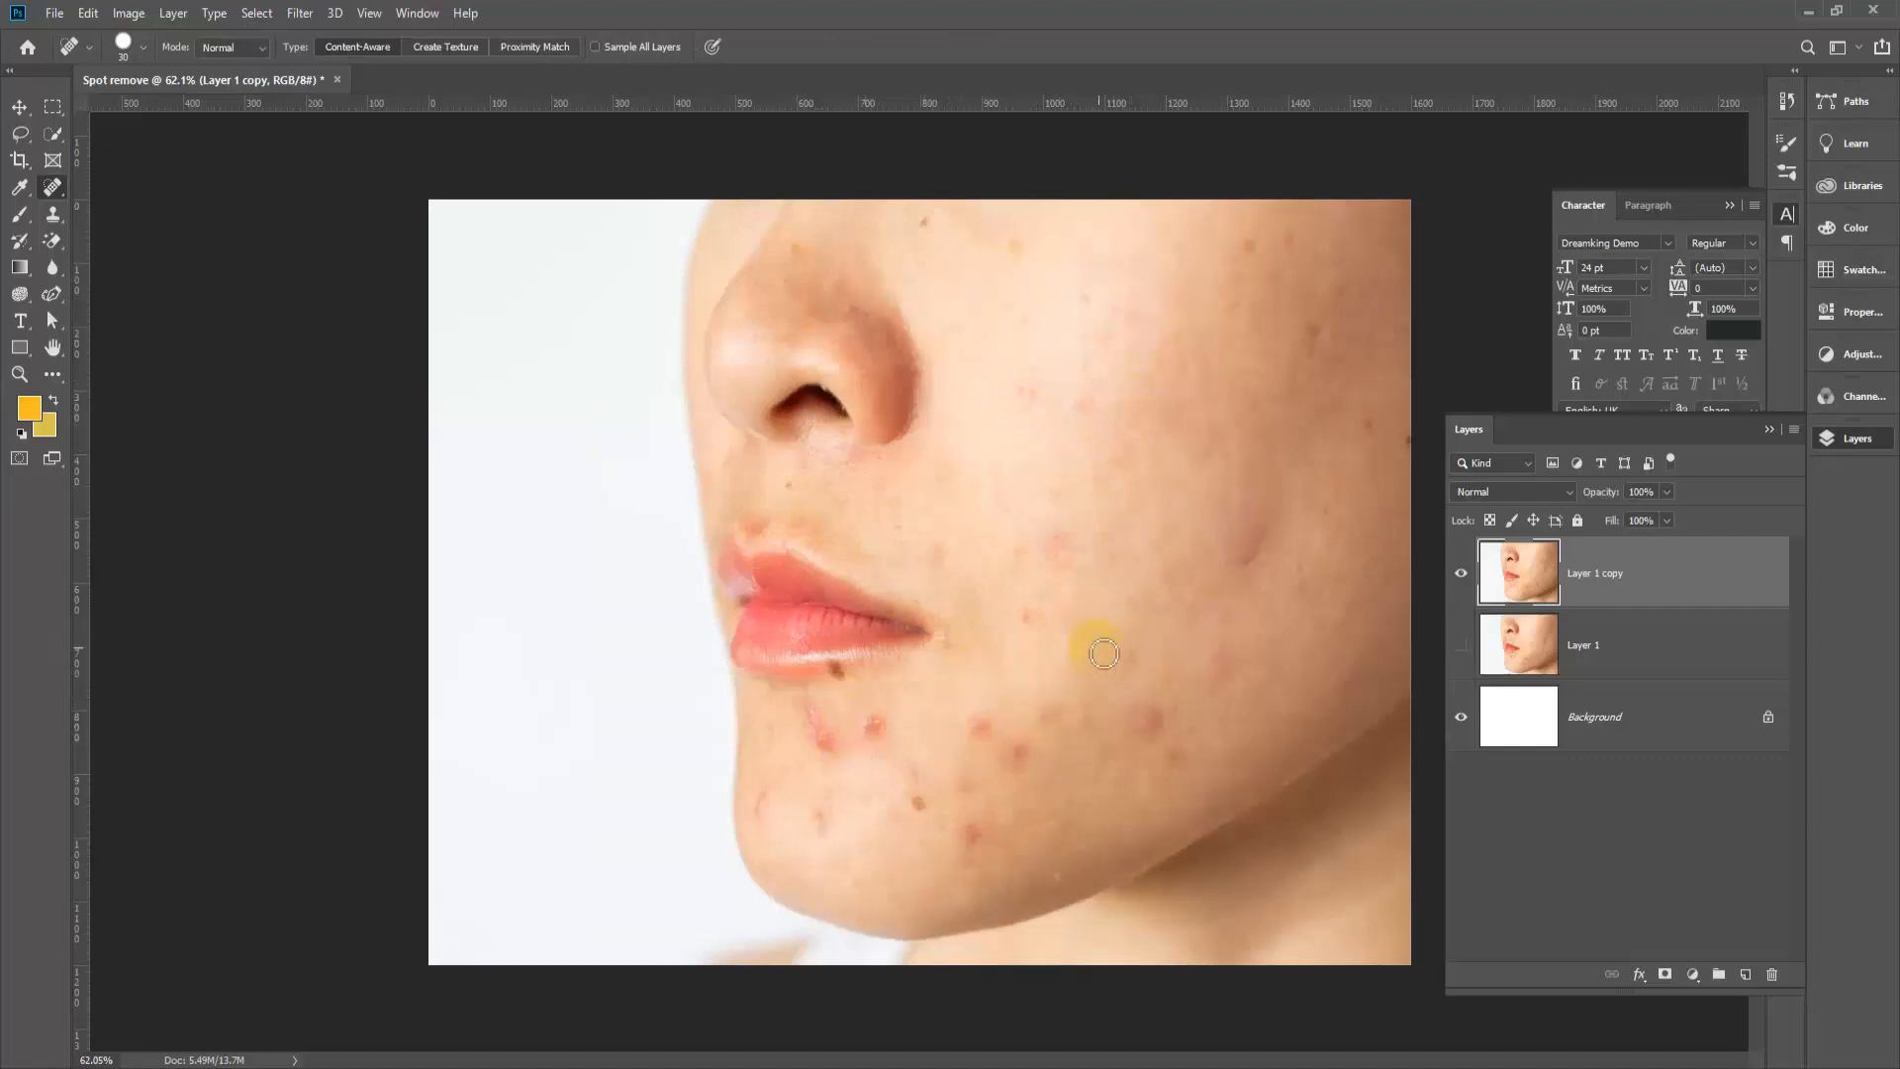
Step: Try different Spot Healing Brush sizes and set the brush size to 77 px
left_click(1028, 490)
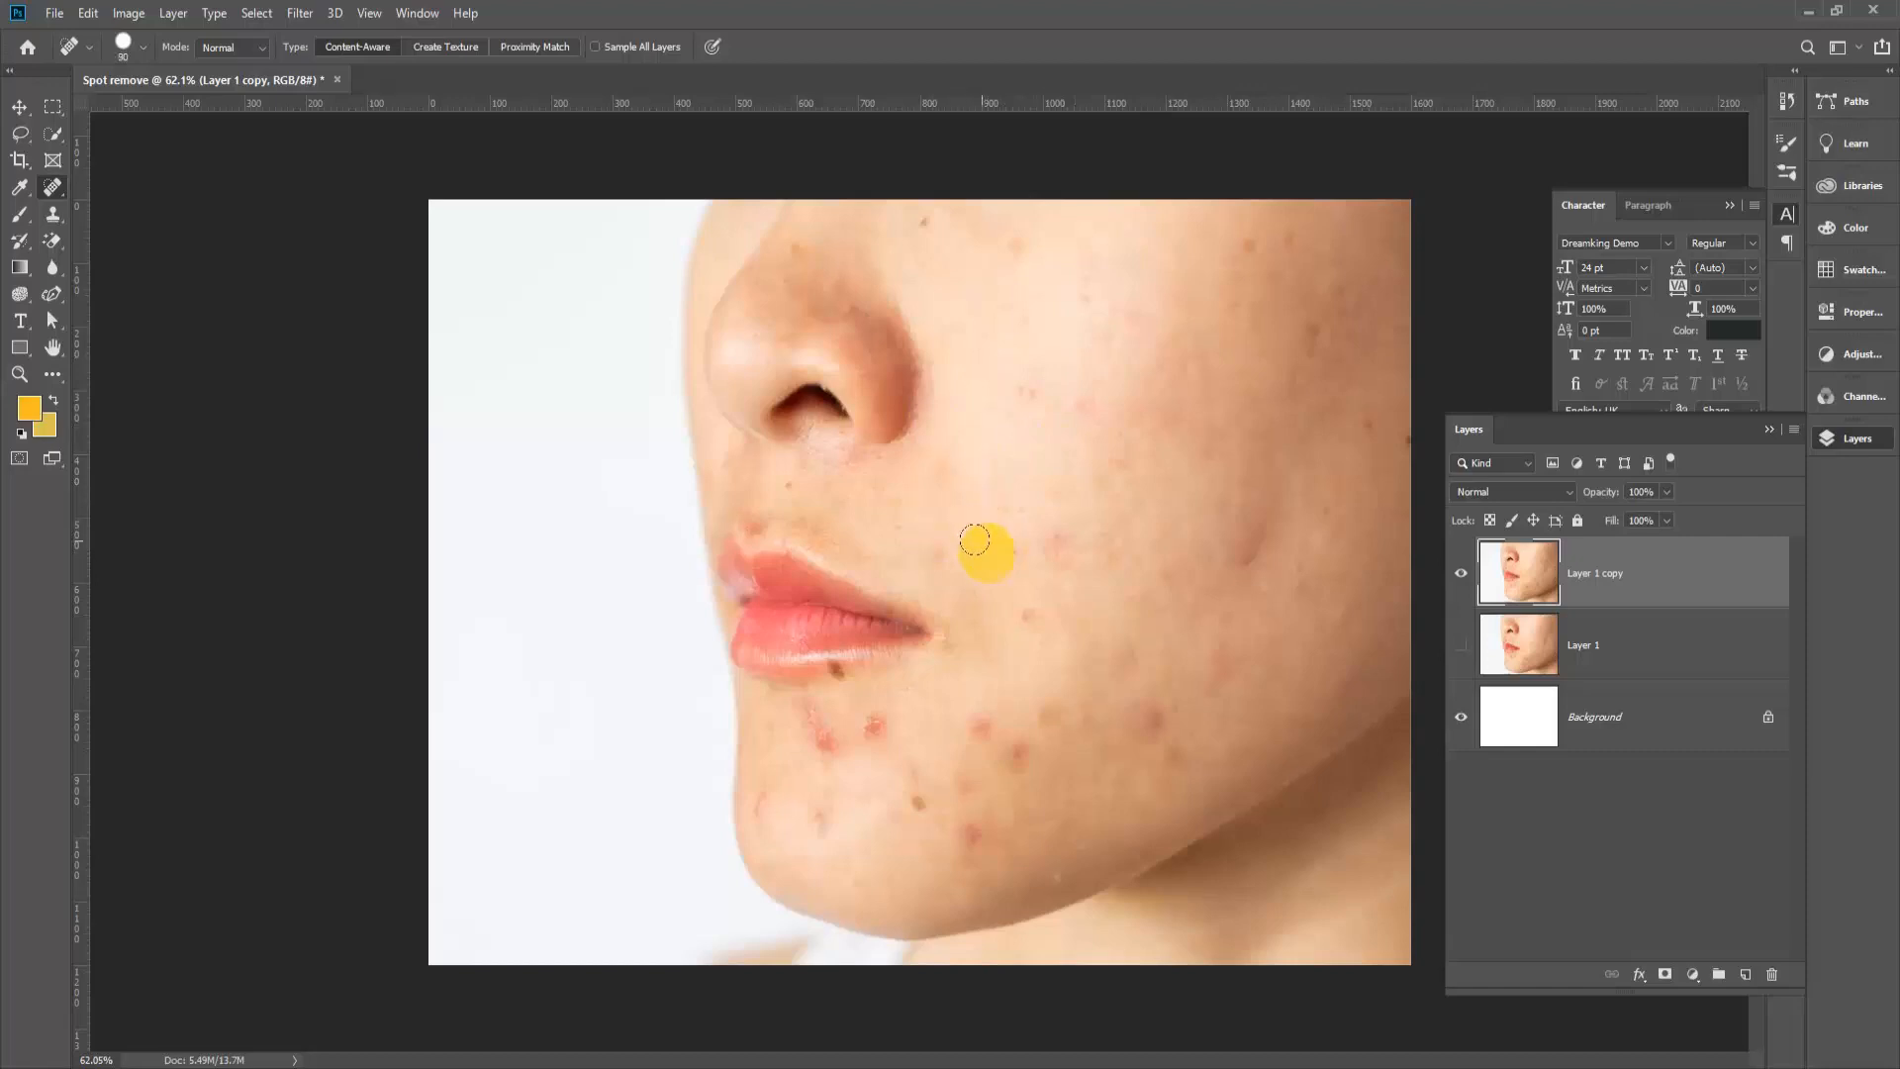
key("bracketright")
key("bracketright")
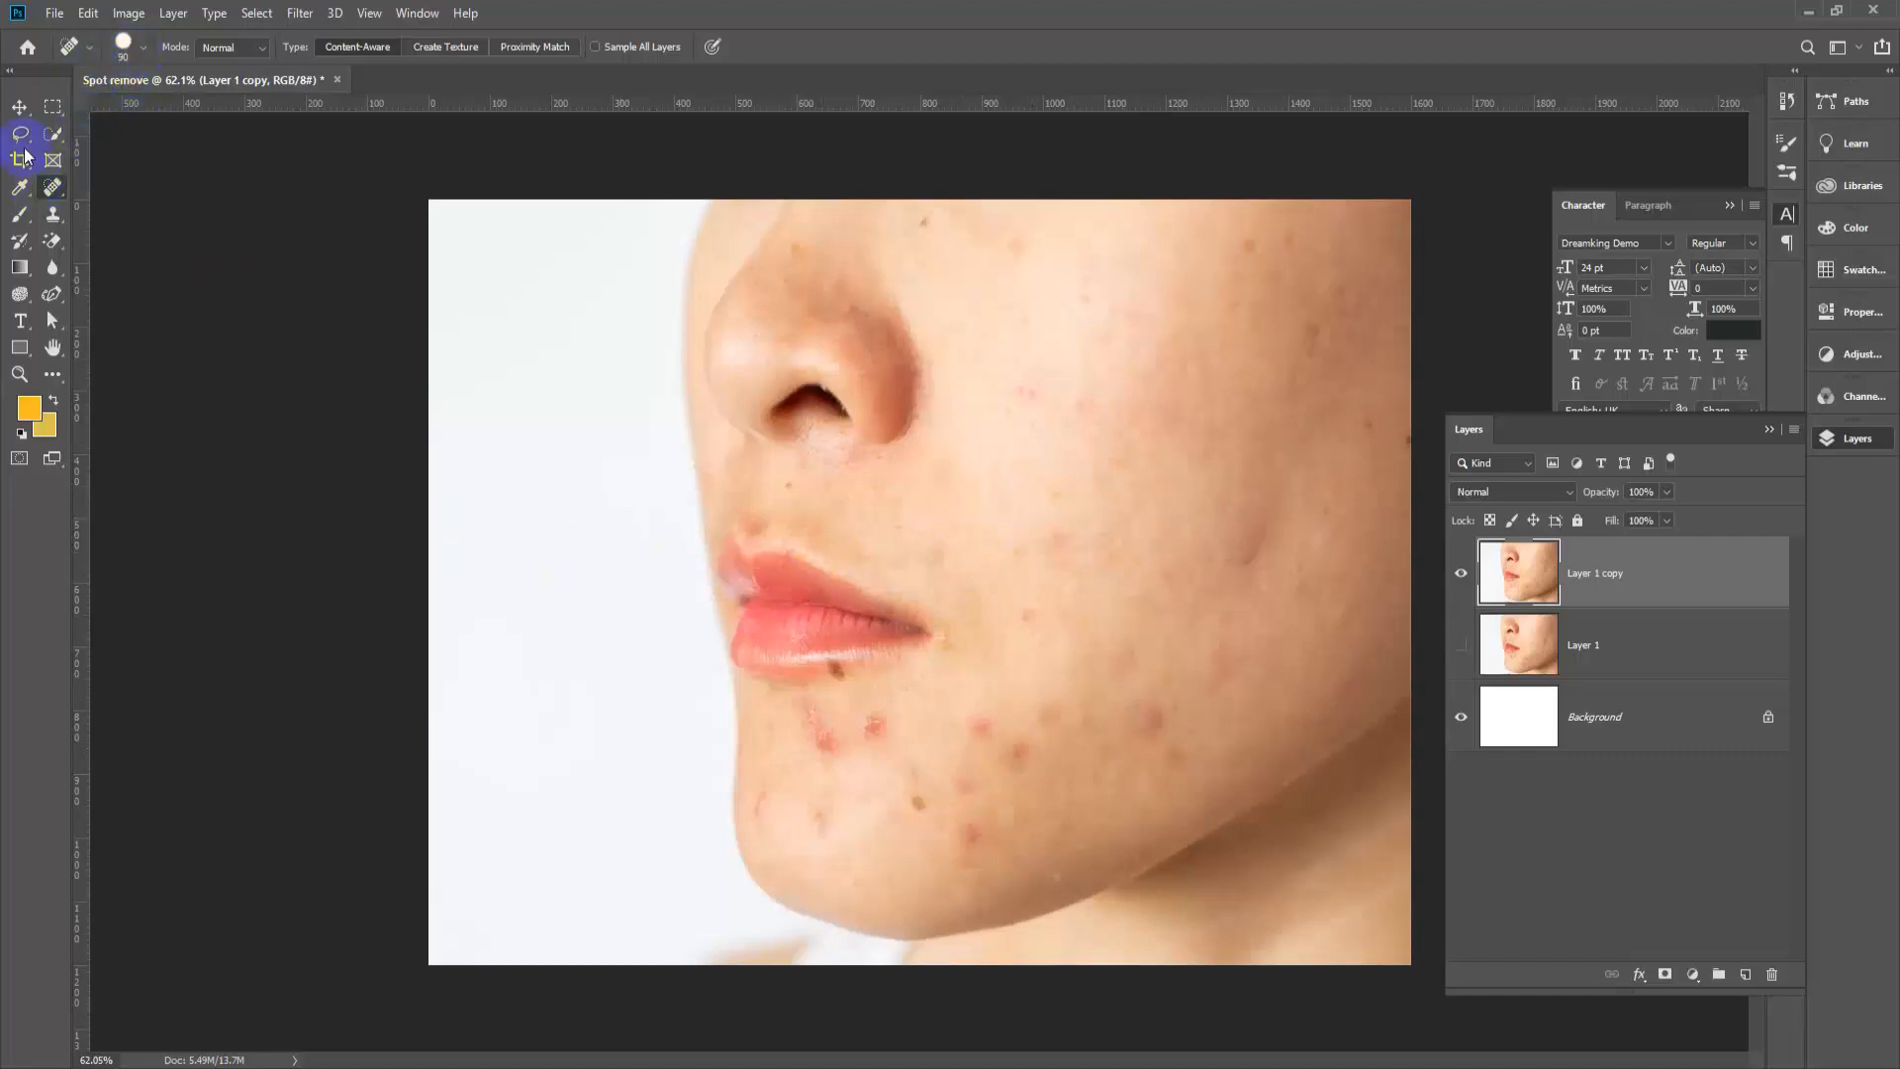
left_click(130, 53)
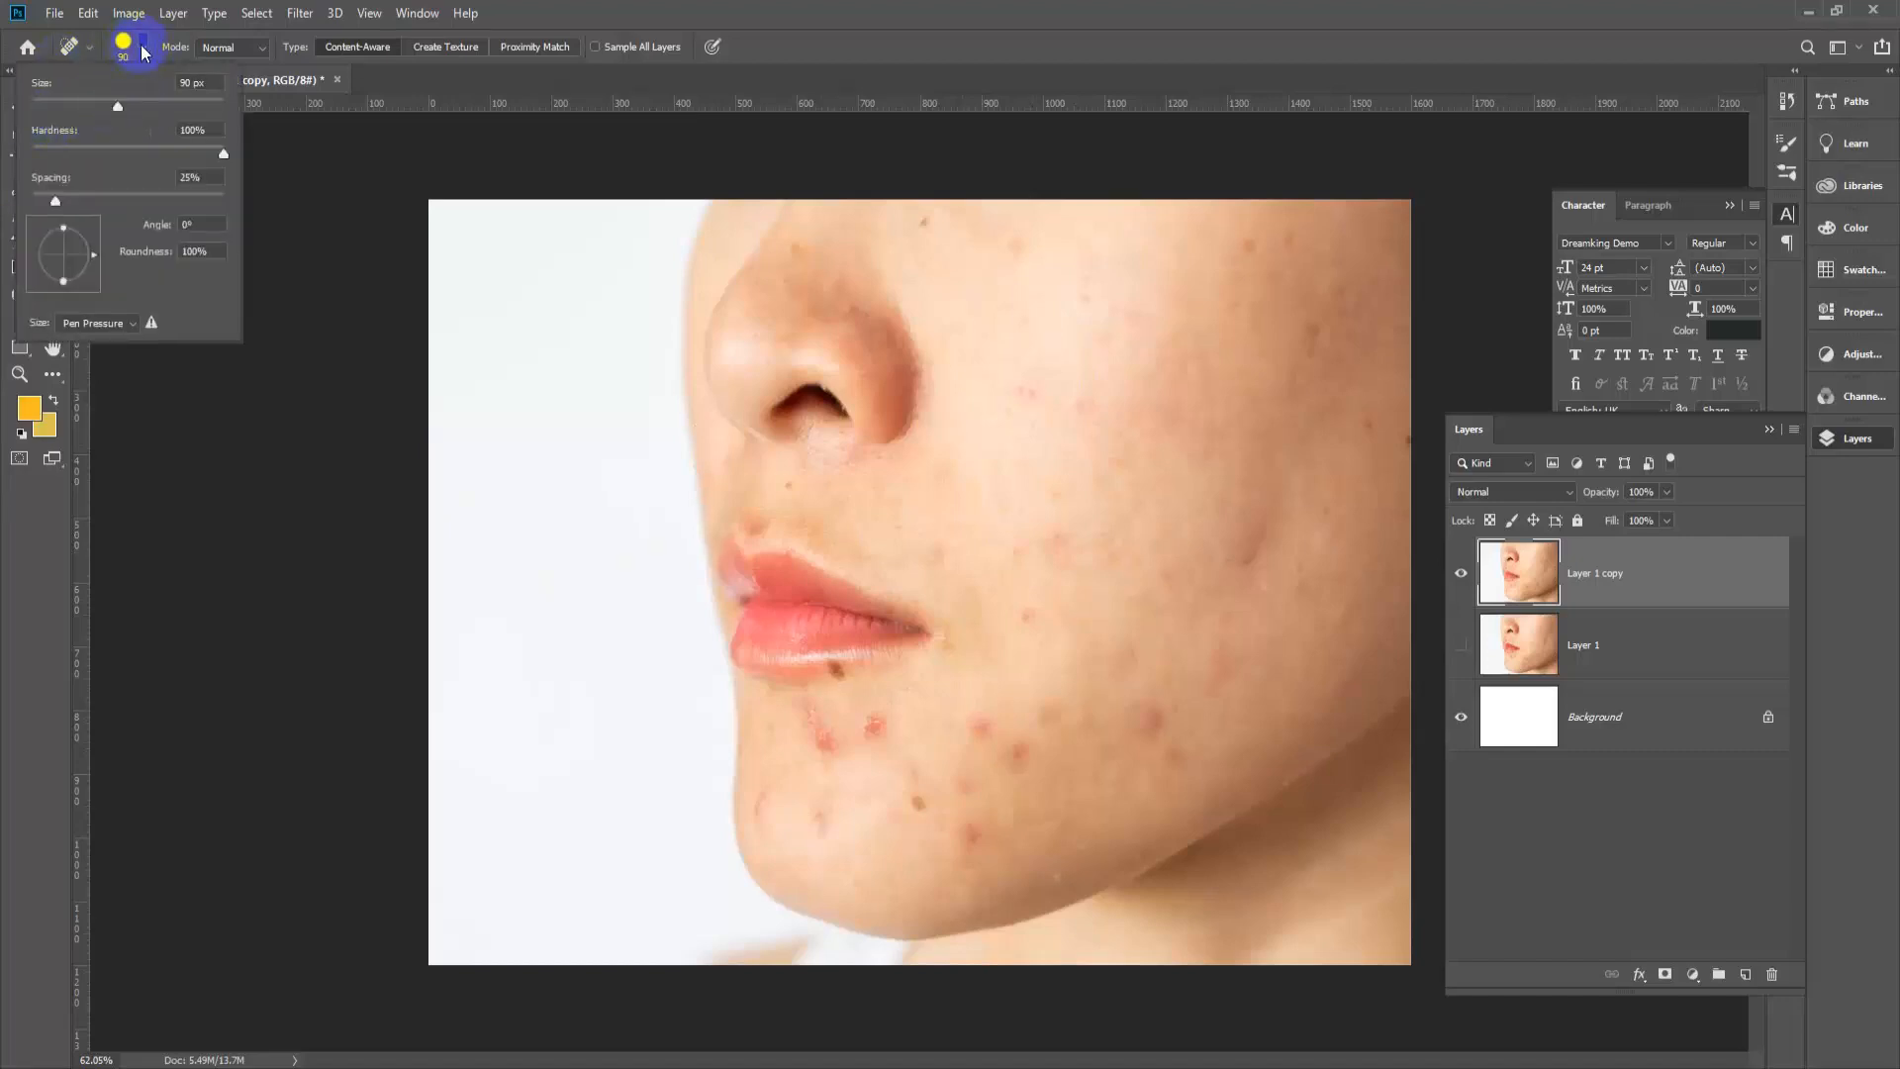
left_click(143, 106)
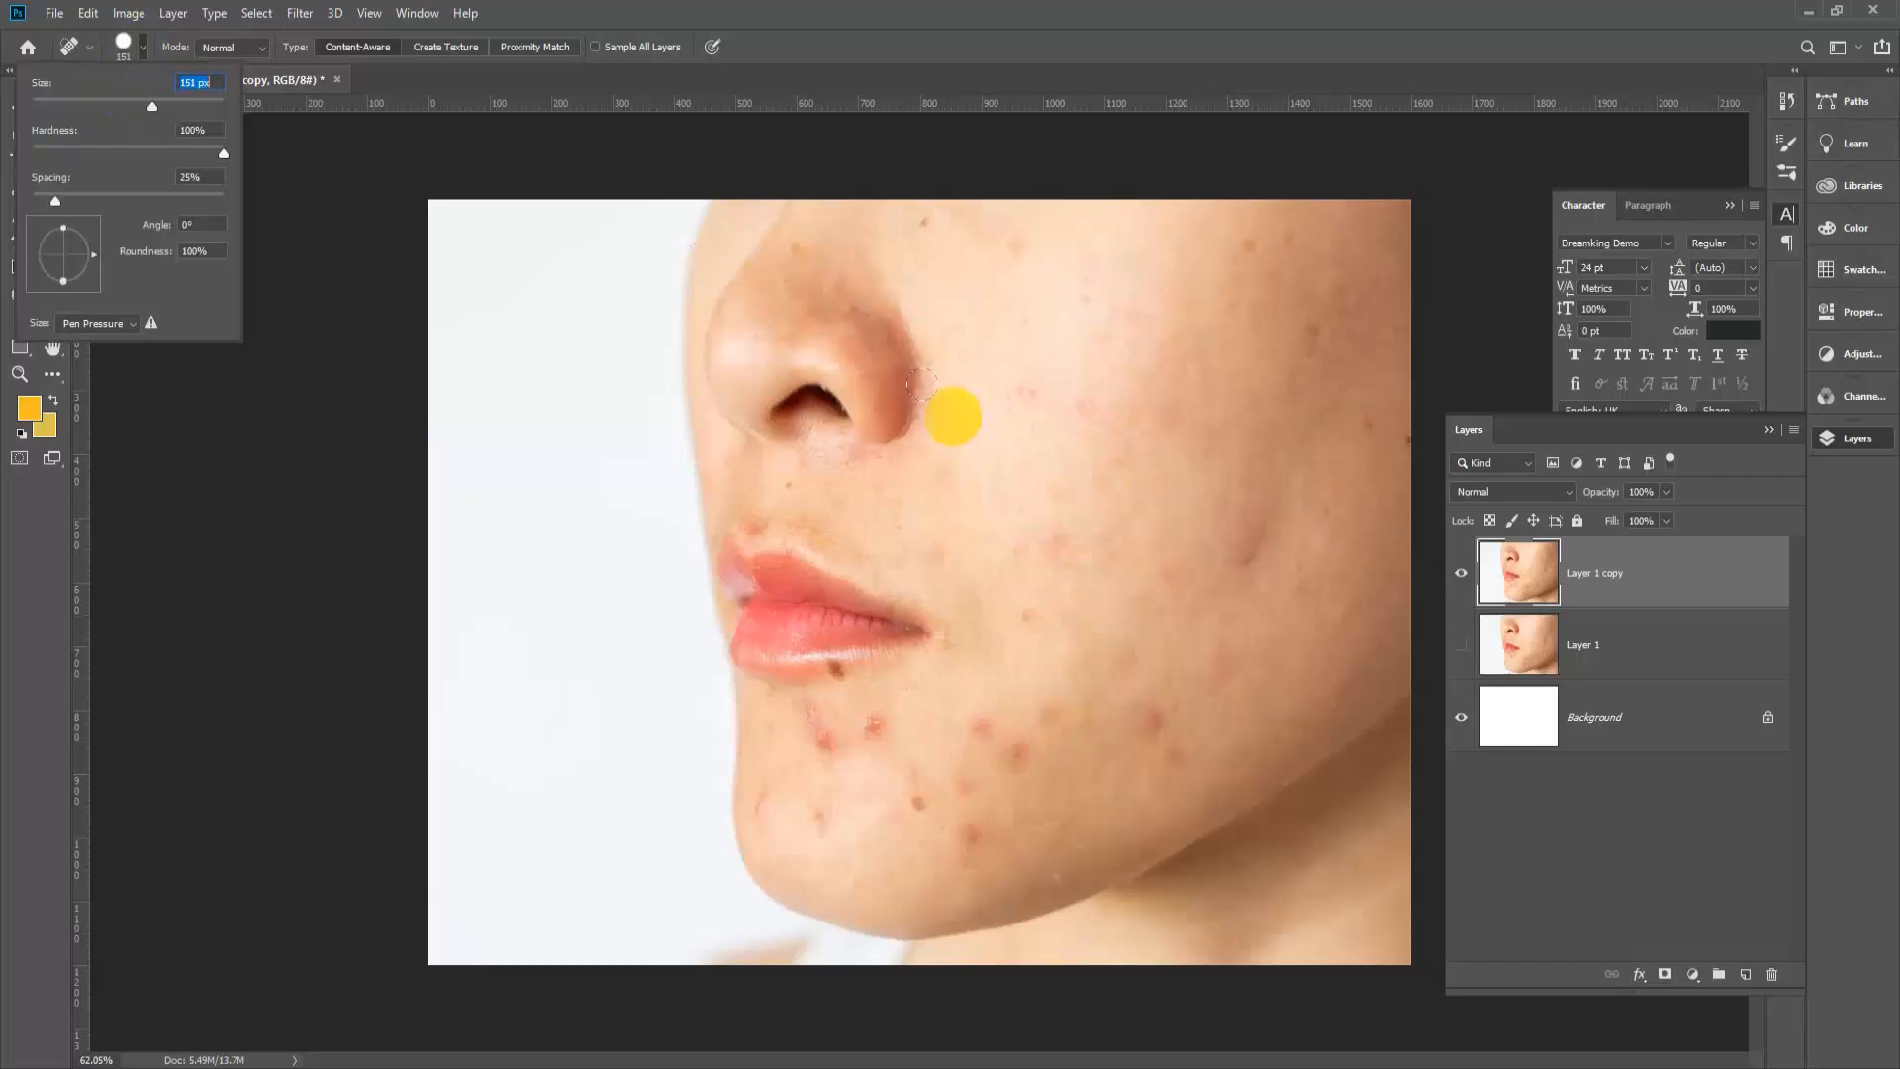
left_click(109, 106)
left_click(958, 269)
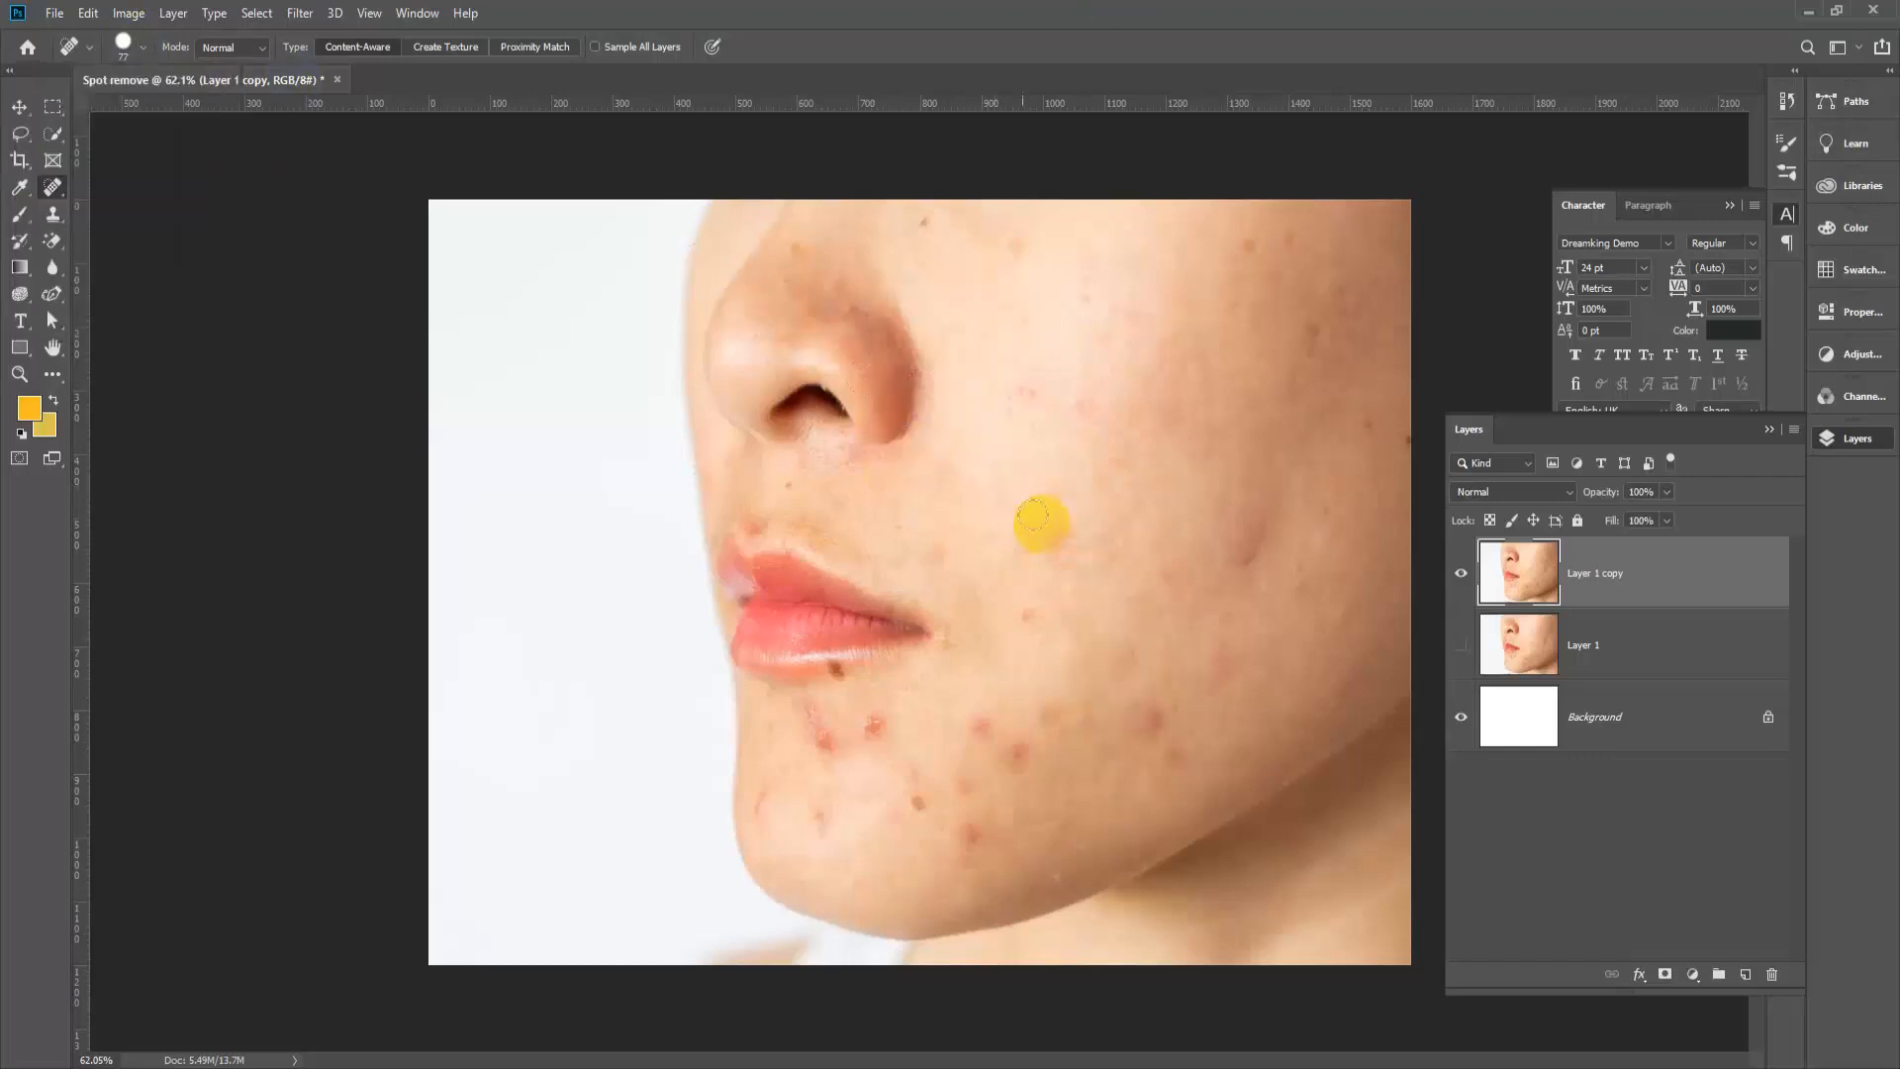
Step: Heal the red and brown spots across the middle of the chin and jaw with the Spot Healing Brush
scroll(1203, 711, "up", 3)
scroll(1141, 820, "down", 2)
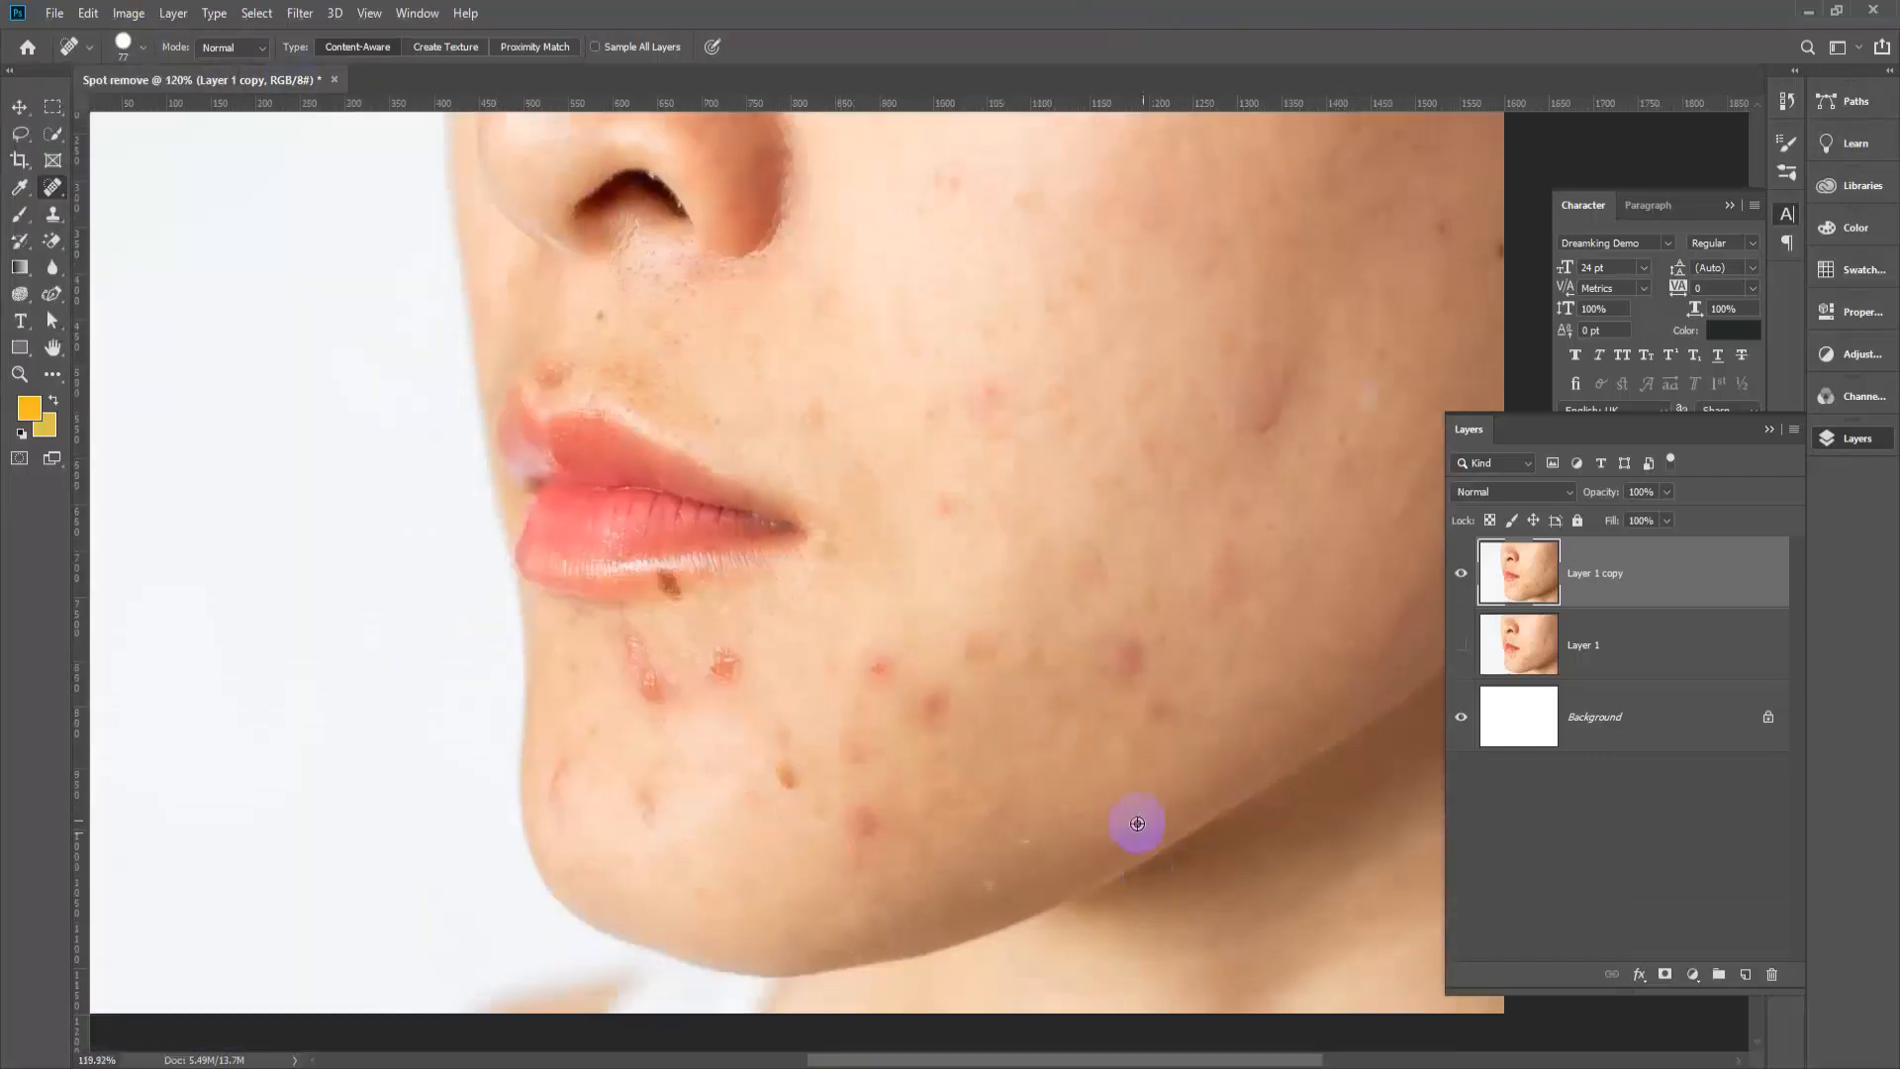
scroll(1143, 822, "up", 3)
scroll(767, 787, "down", 1)
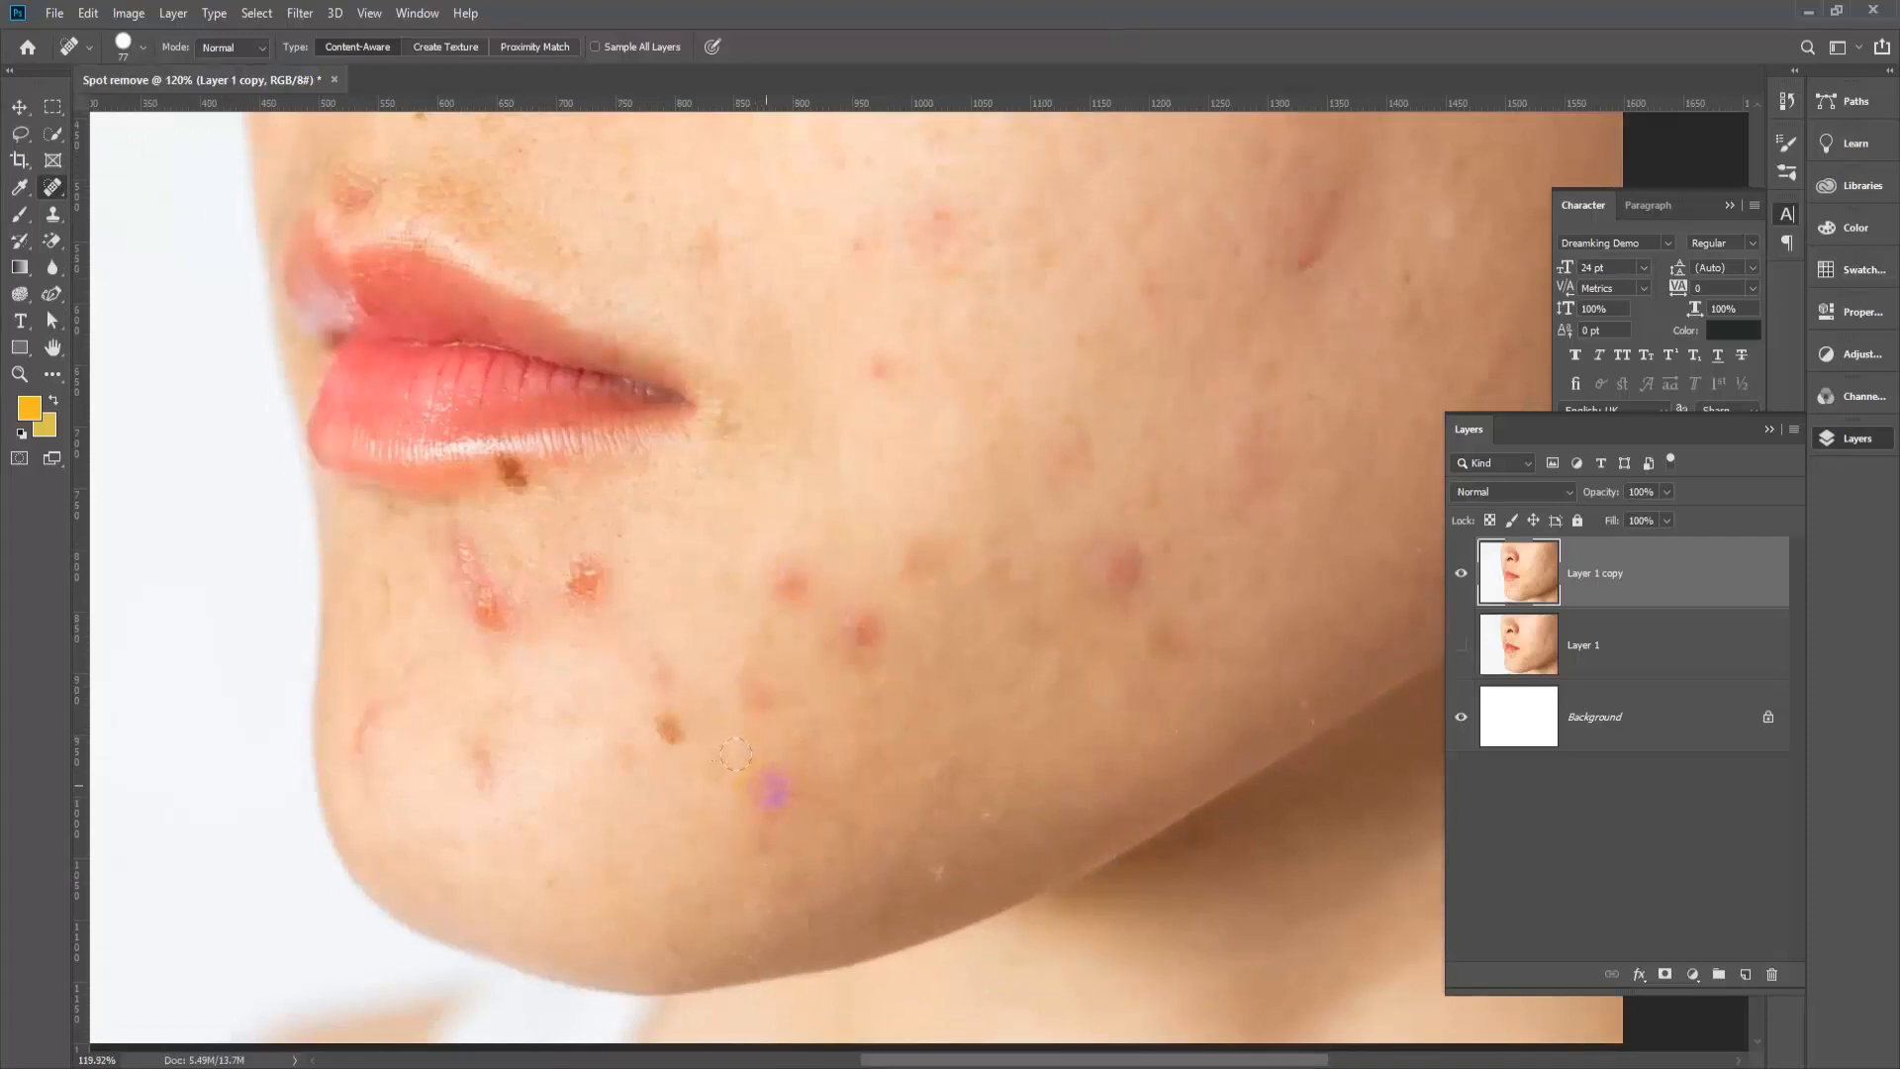
left_click(771, 781)
left_click(792, 592)
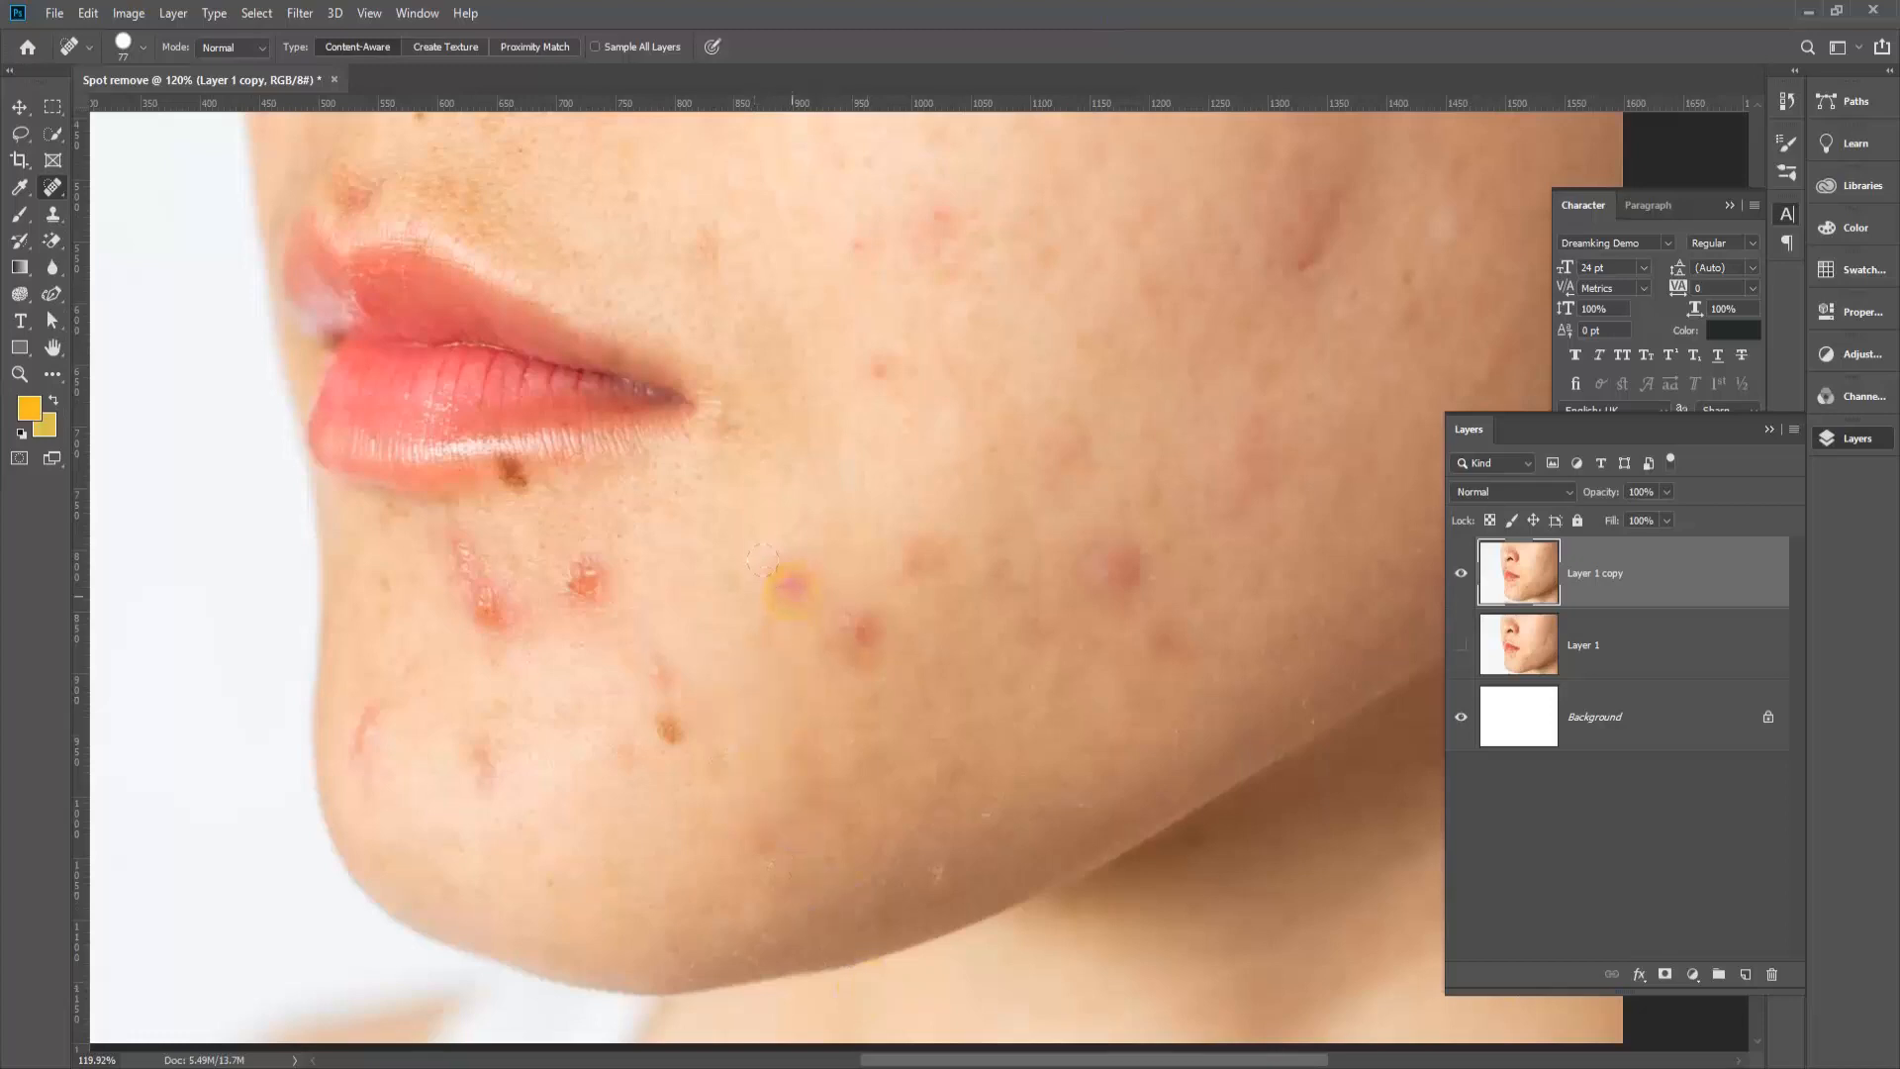
left_click(859, 620)
left_click(678, 716)
left_click(650, 666)
Step: Heal the dark spot on the lower cheek and the round red spot below the lower lip
scroll(443, 796, "down", 4)
scroll(952, 692, "up", 3)
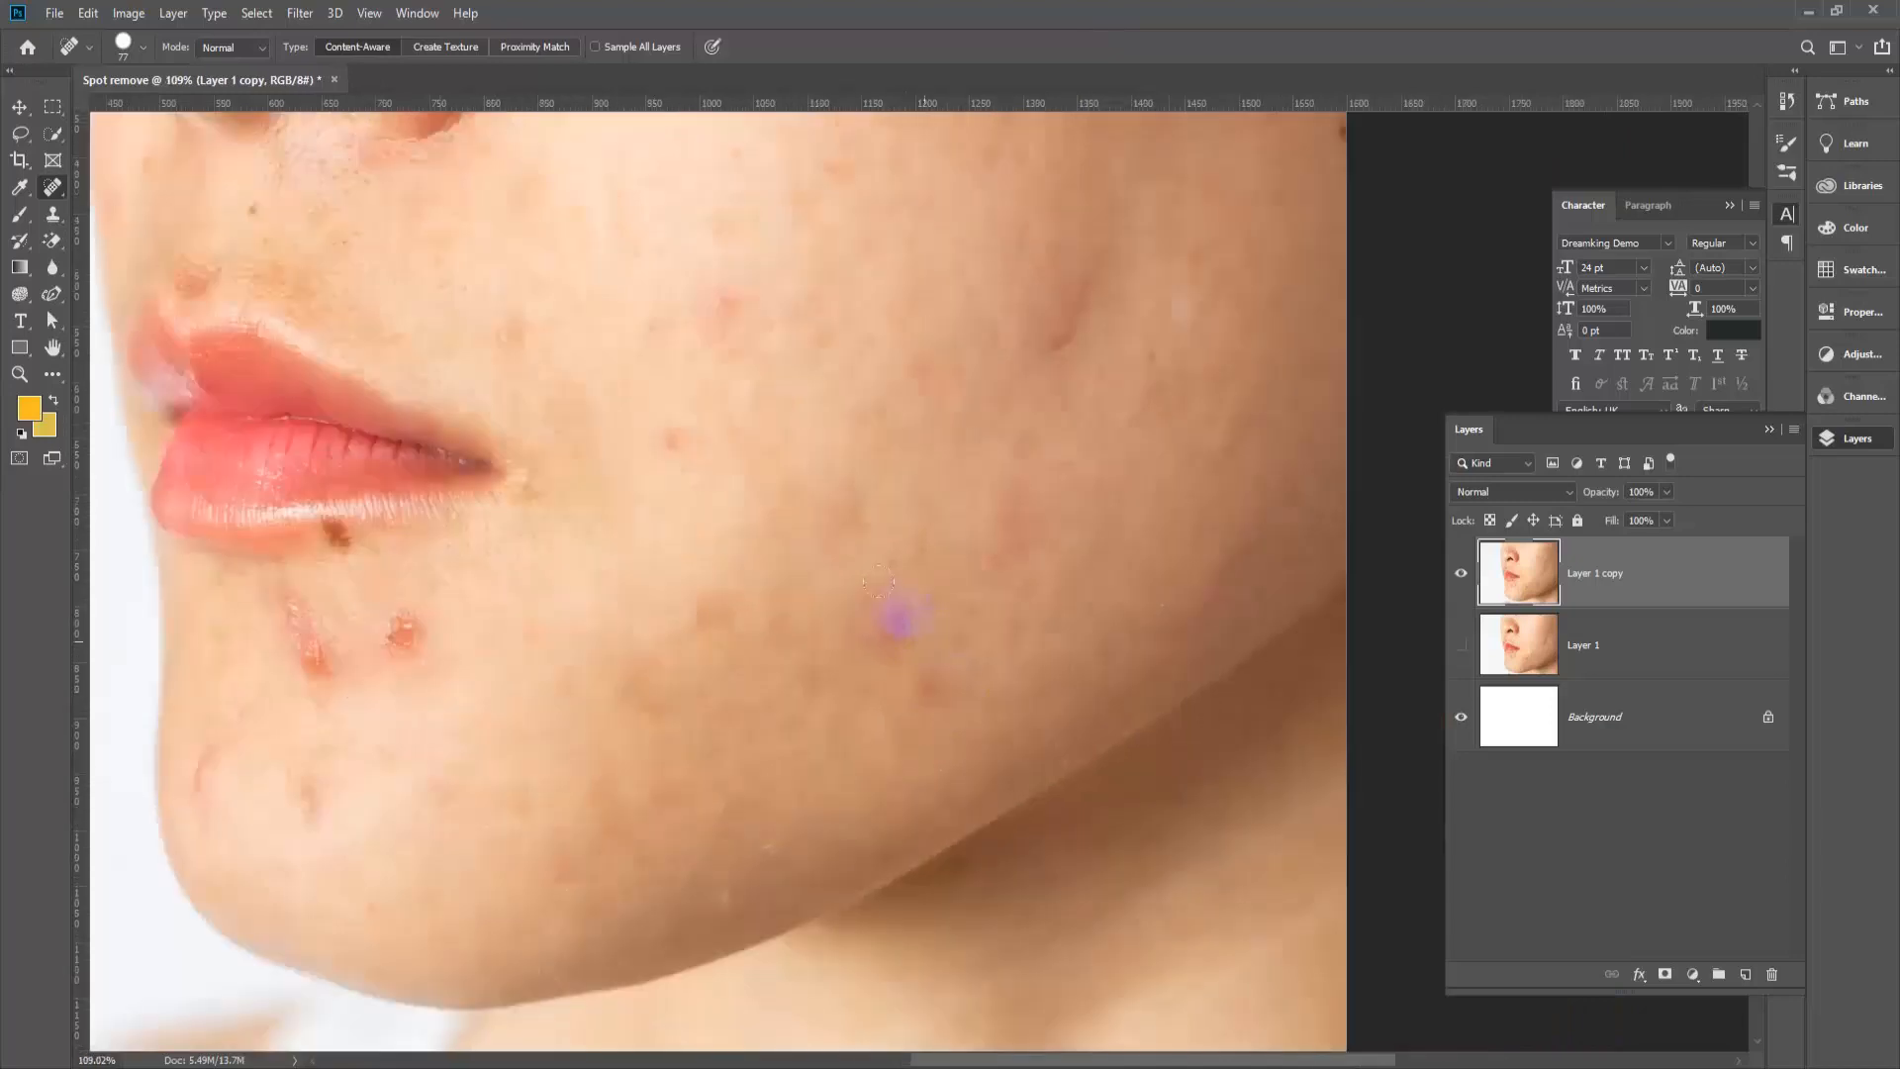
left_click(882, 620)
left_click(343, 614)
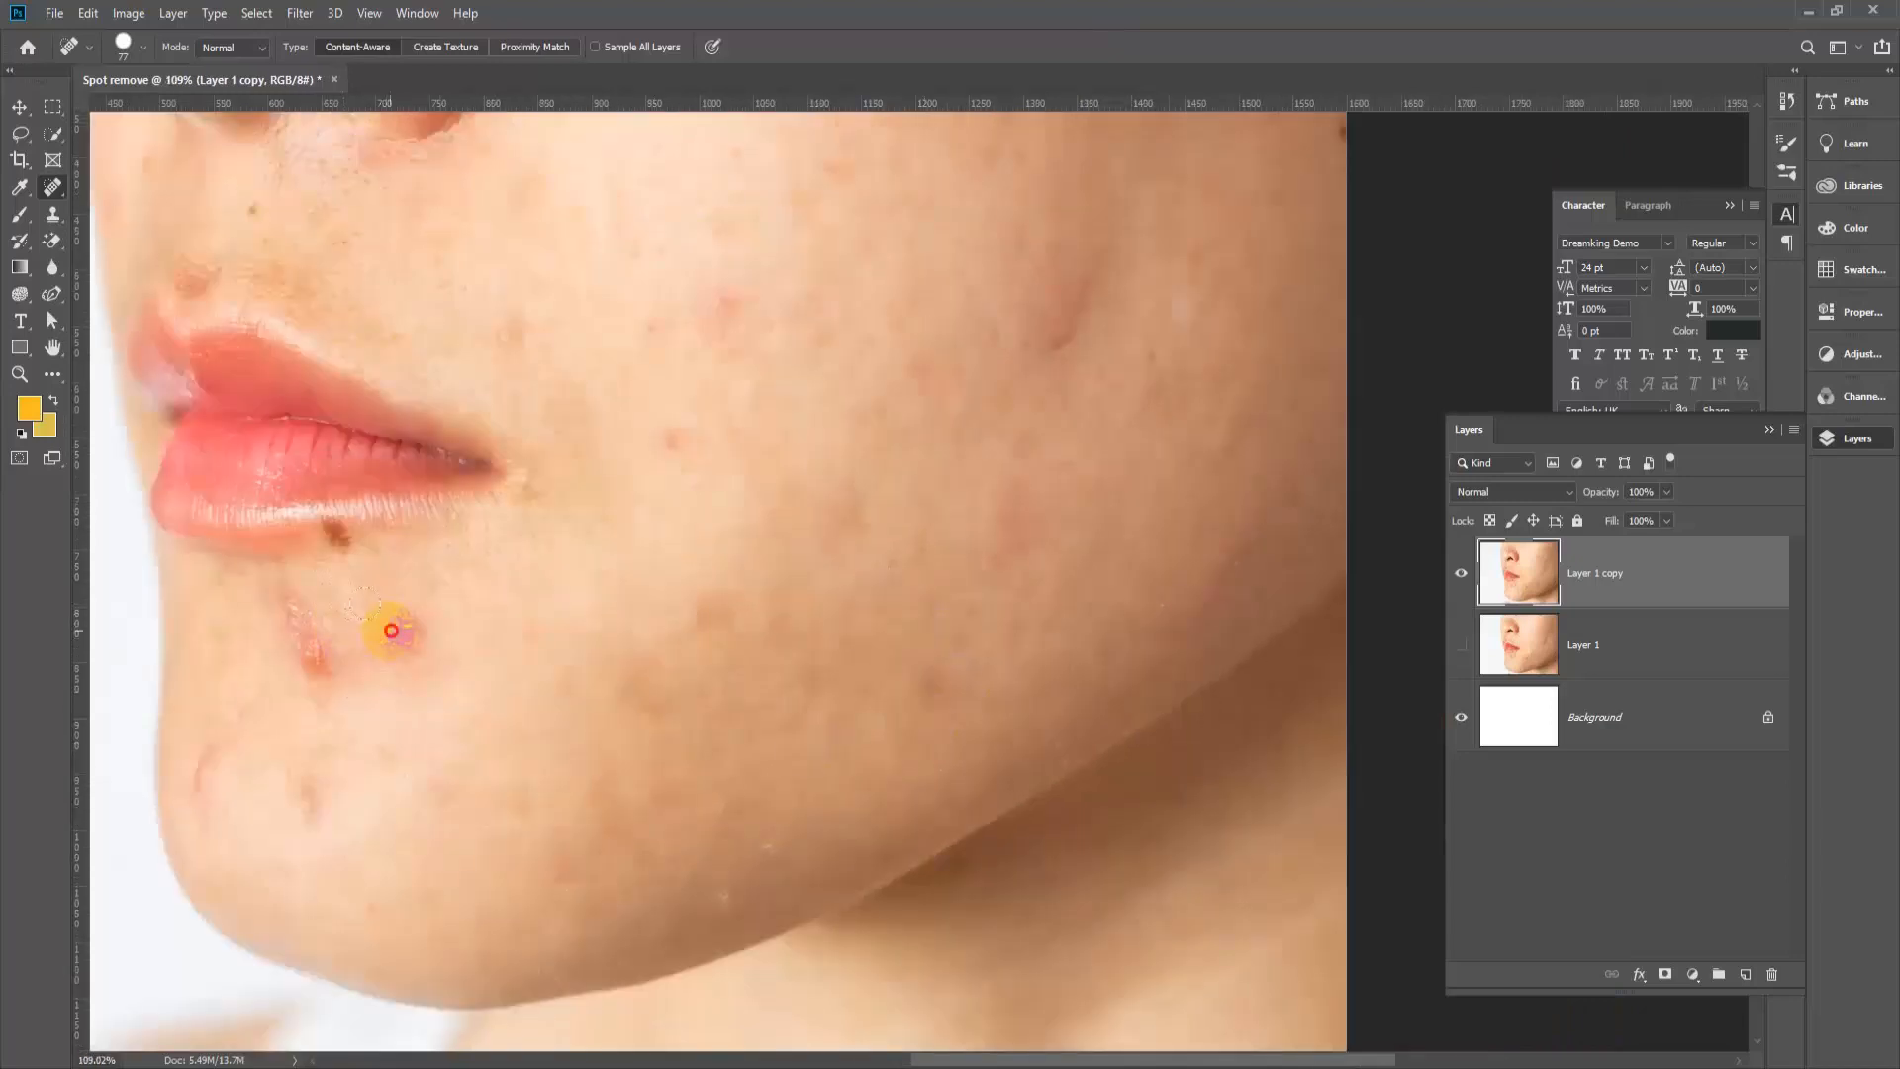
left_click(387, 630)
Step: Heal the two faint reddish marks on the front of the chin
scroll(759, 666, "down", 2)
scroll(390, 723, "up", 3)
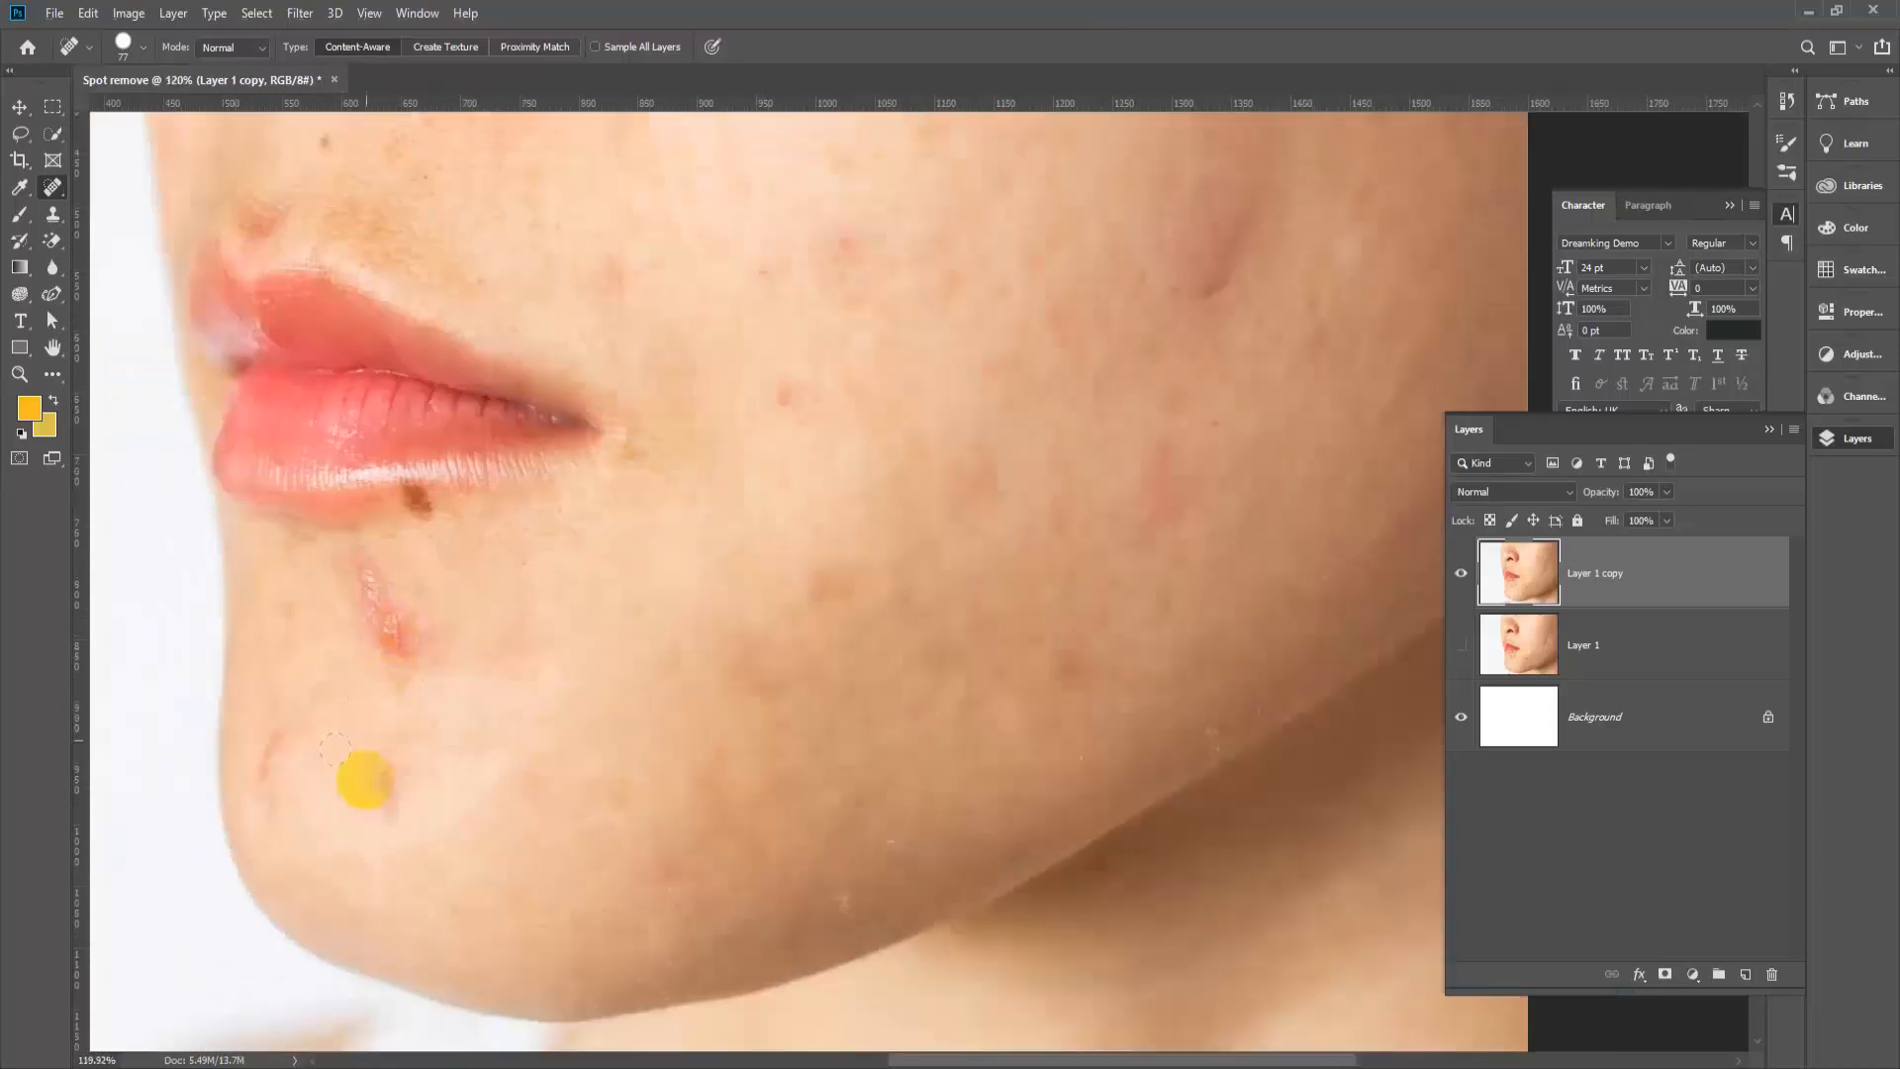
left_click(383, 784)
left_click(280, 763)
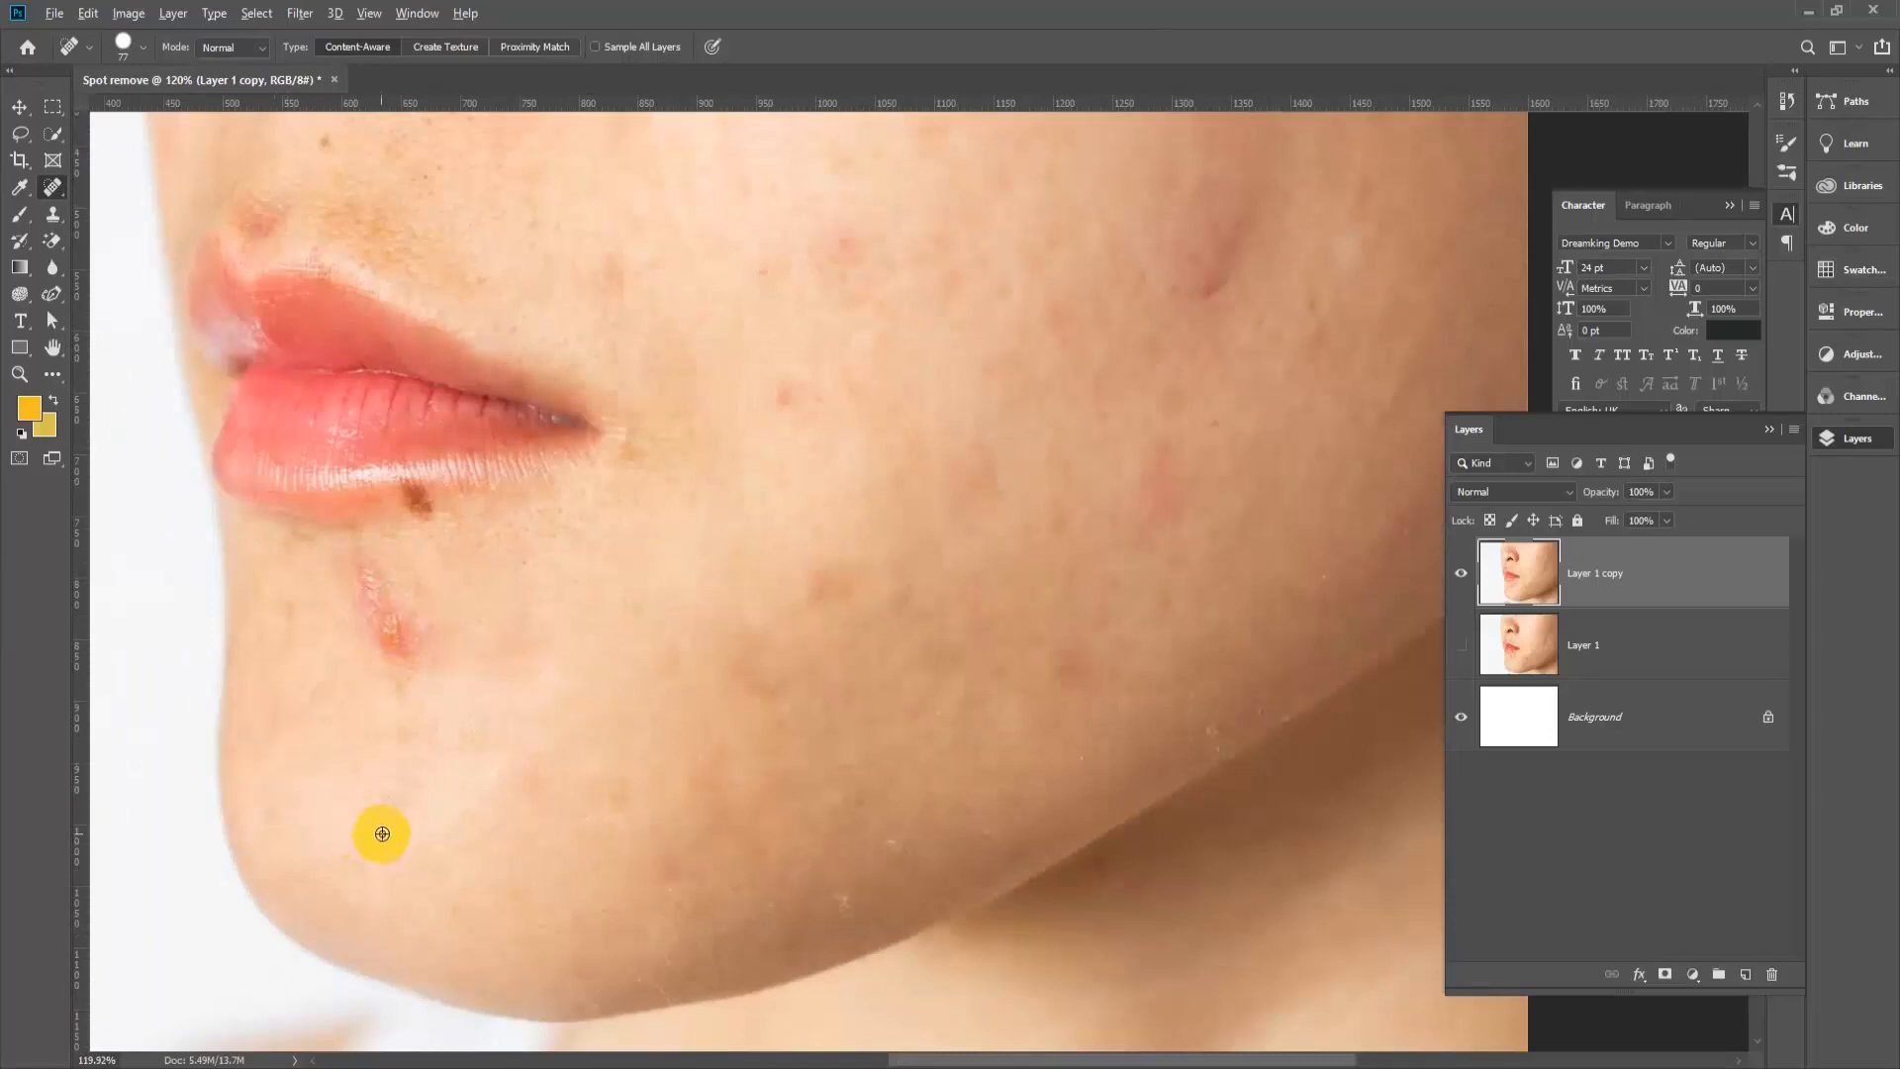
Step: Heal the long red mark between the lower lip and the chin with a larger Spot Healing Brush
scroll(356, 796, "down", 2)
scroll(406, 733, "up", 3)
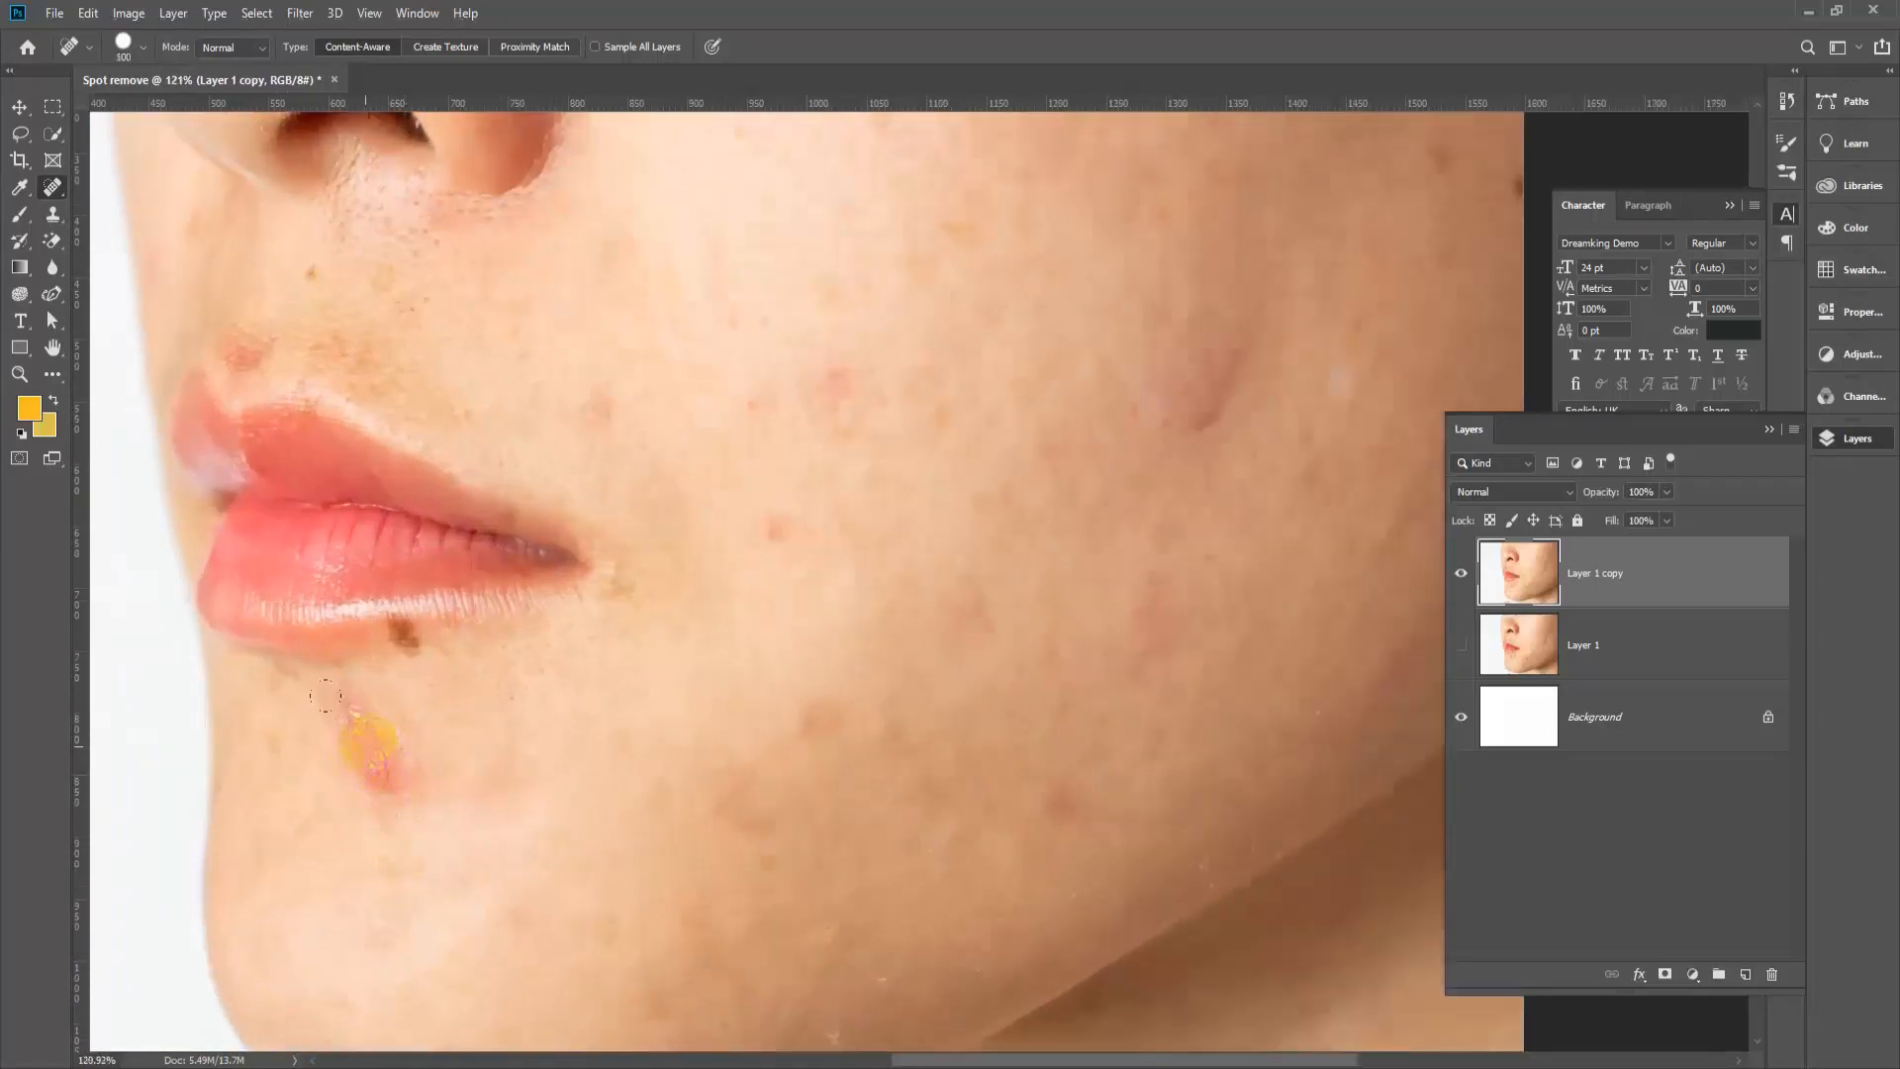
left_click(372, 742)
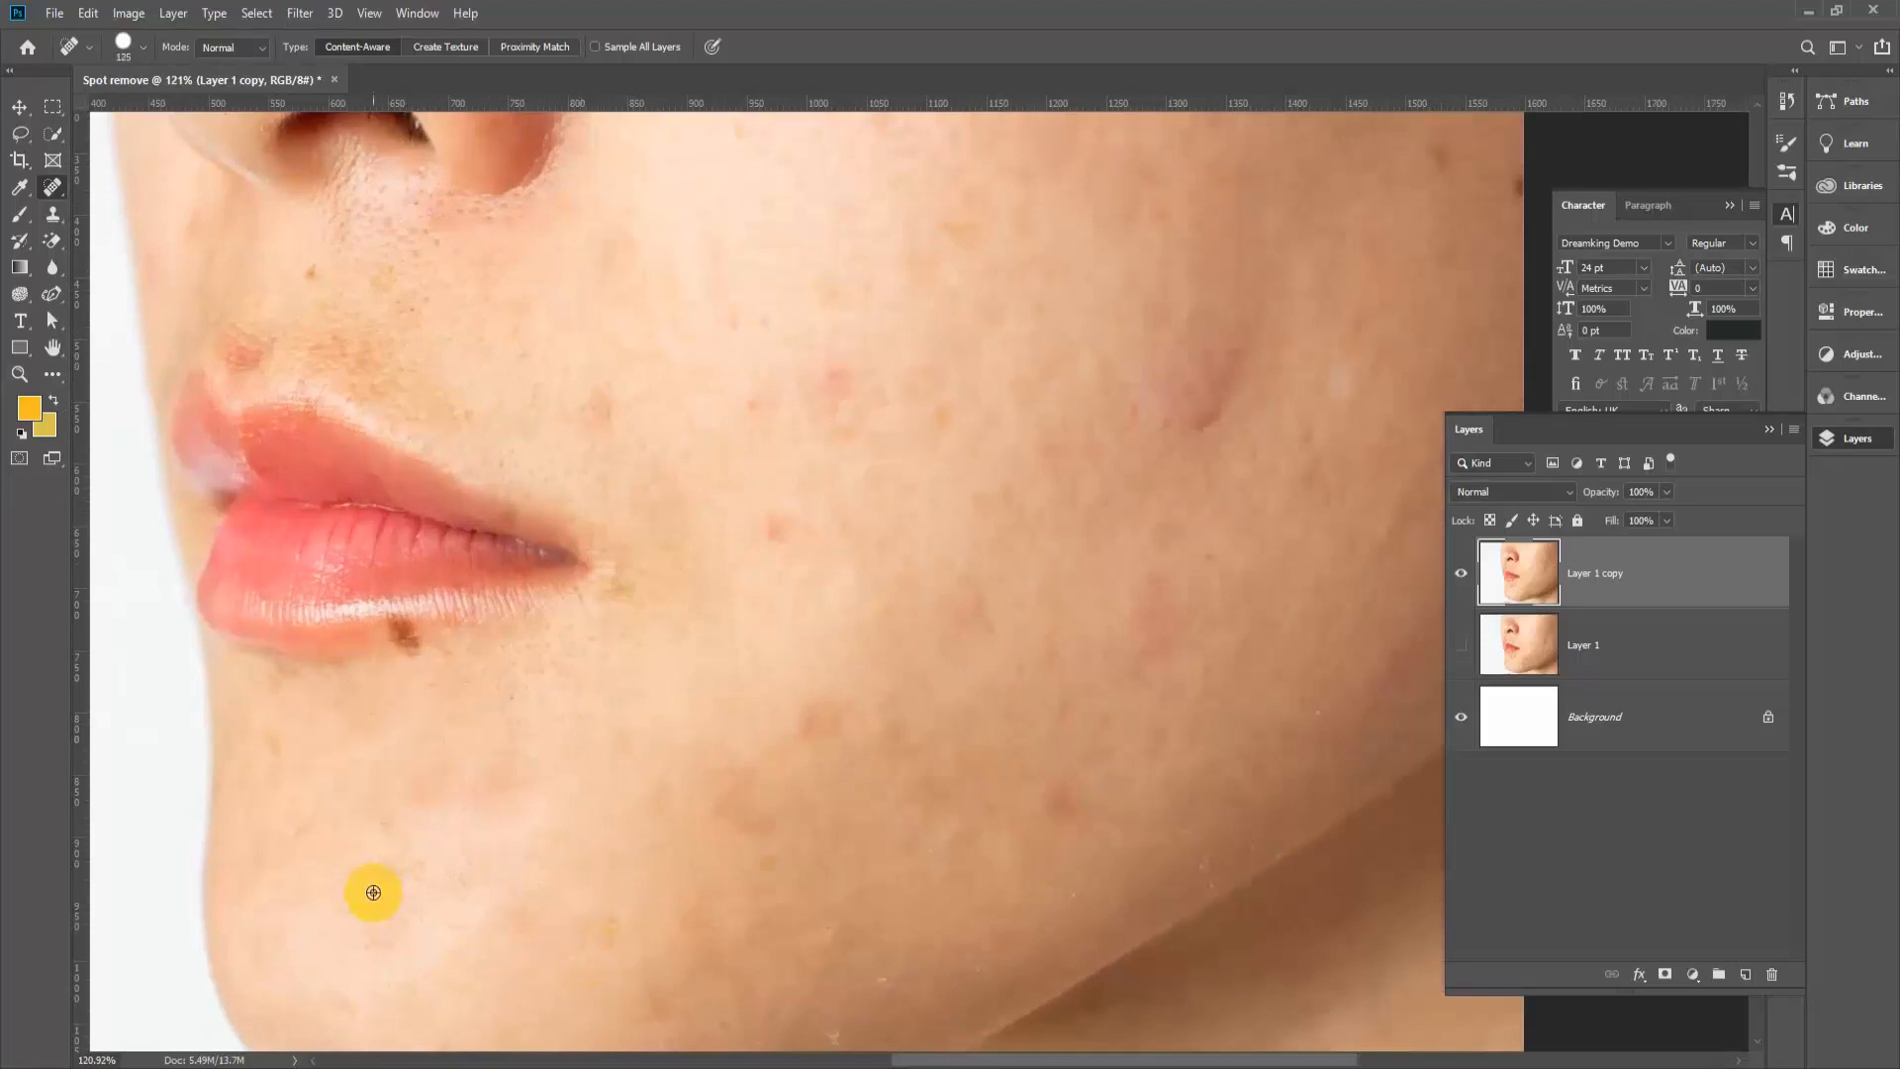
Step: Heal the reddish and brown spots across the lower cheek and along the jawline with the Spot Healing Brush
scroll(373, 895, "down", 2)
scroll(403, 971, "up", 2)
scroll(524, 795, "down", 2)
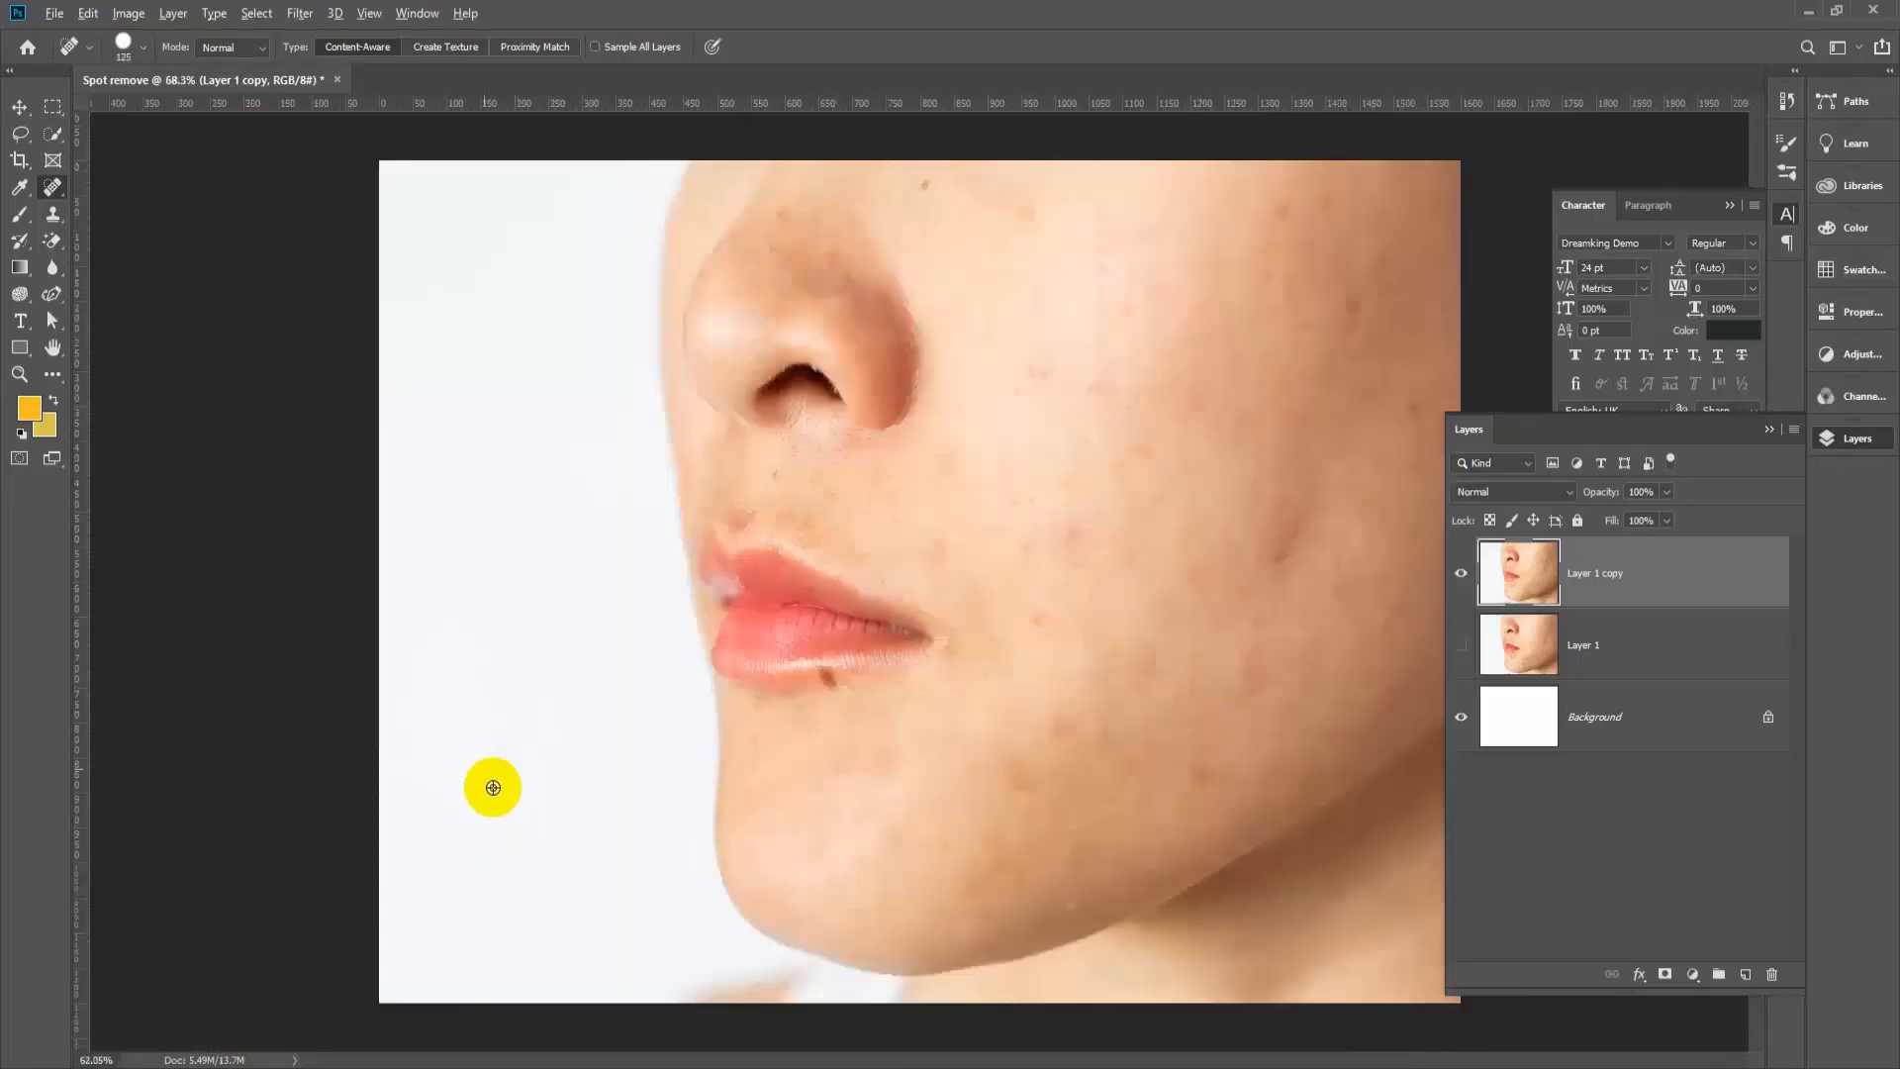
scroll(1213, 666, "down", 1)
scroll(1287, 594, "up", 3)
scroll(1354, 619, "up", 2)
scroll(599, 569, "down", 2)
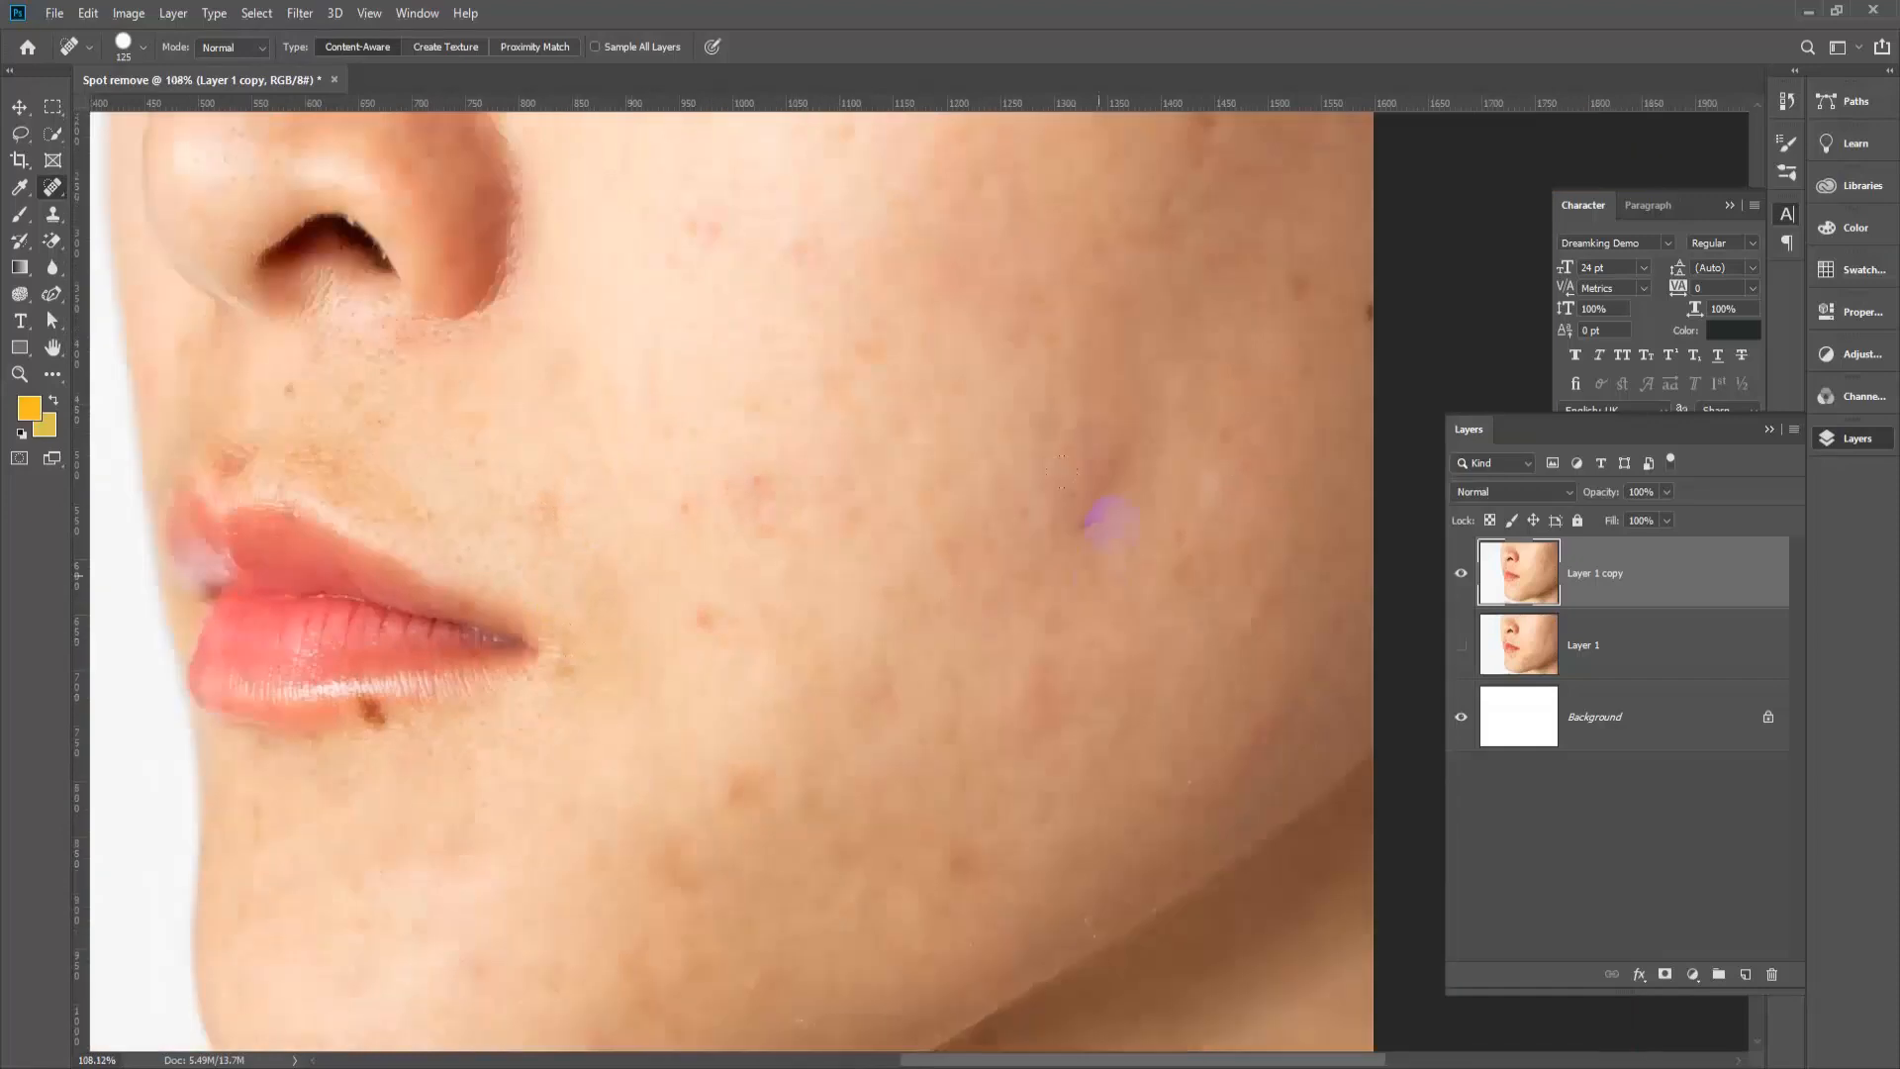
scroll(1096, 559, "up", 1)
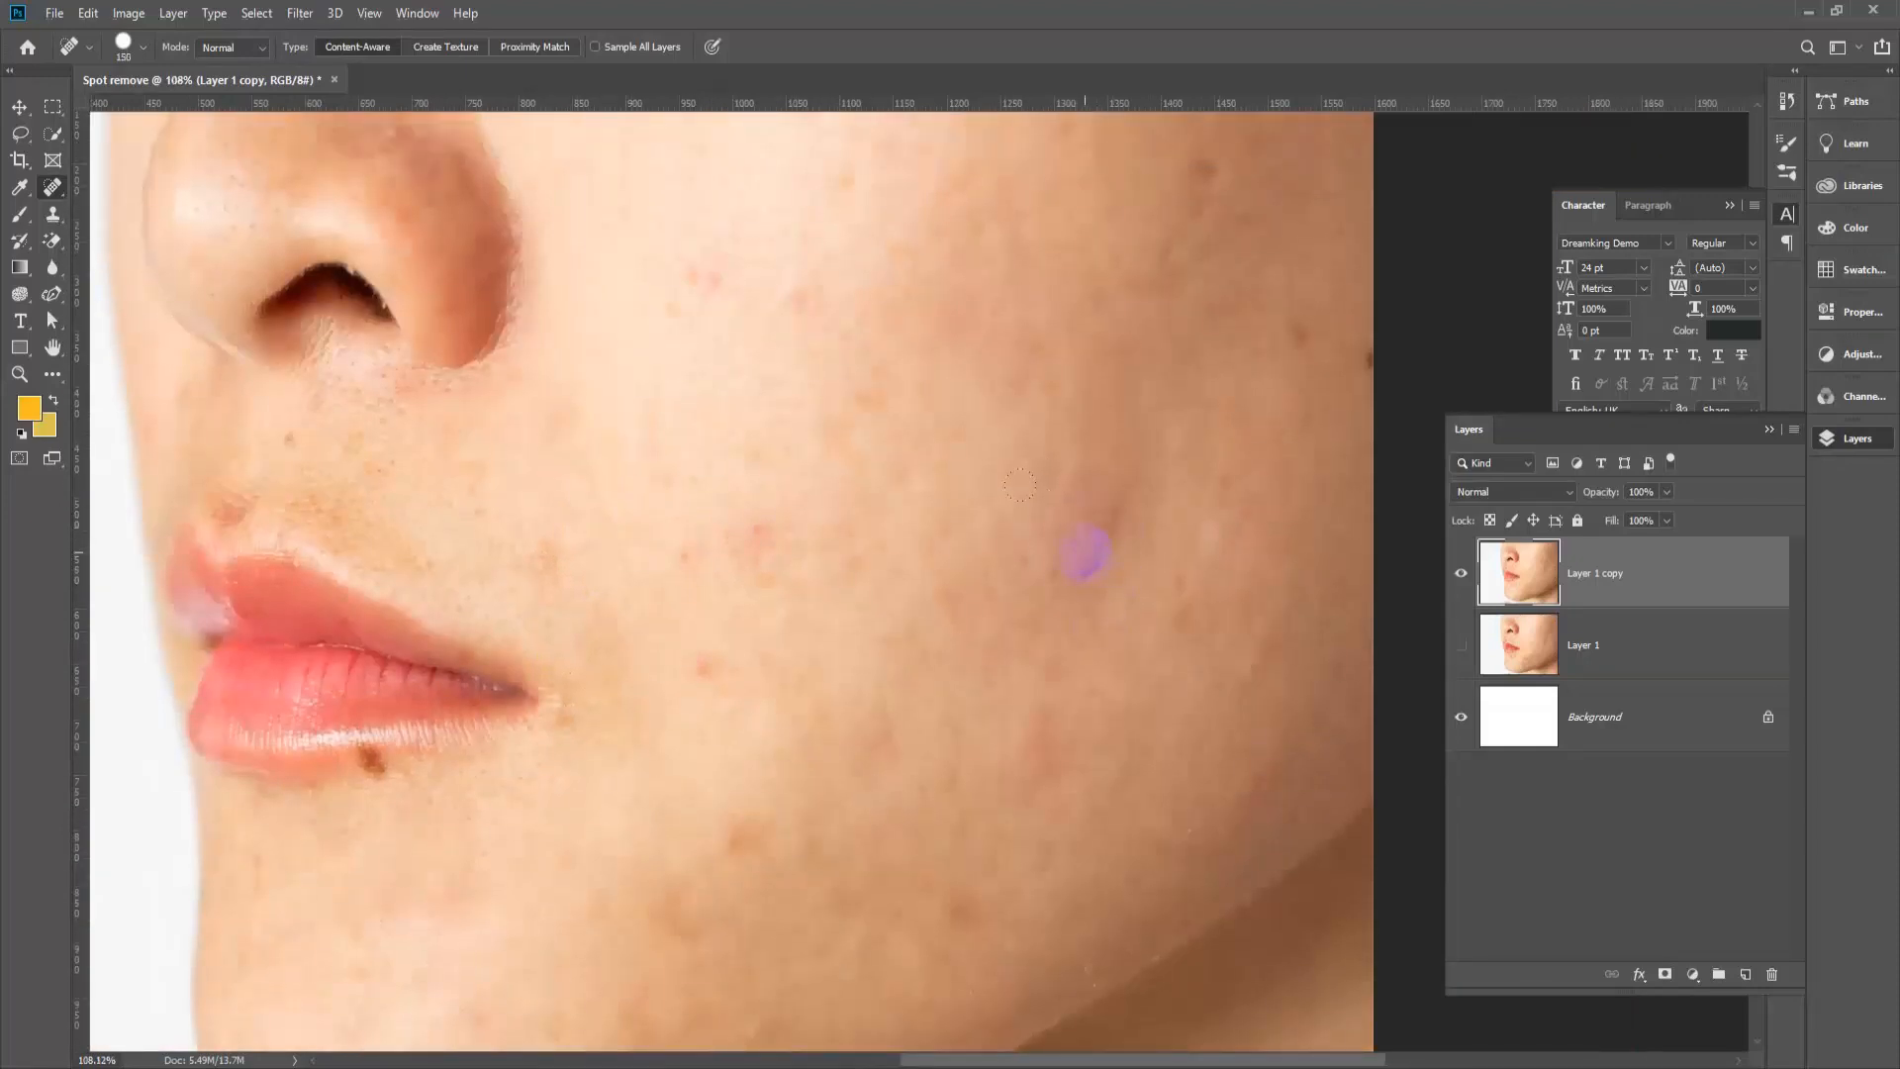
left_click(994, 706)
left_click(928, 867)
left_click(1234, 776)
left_click(1255, 662)
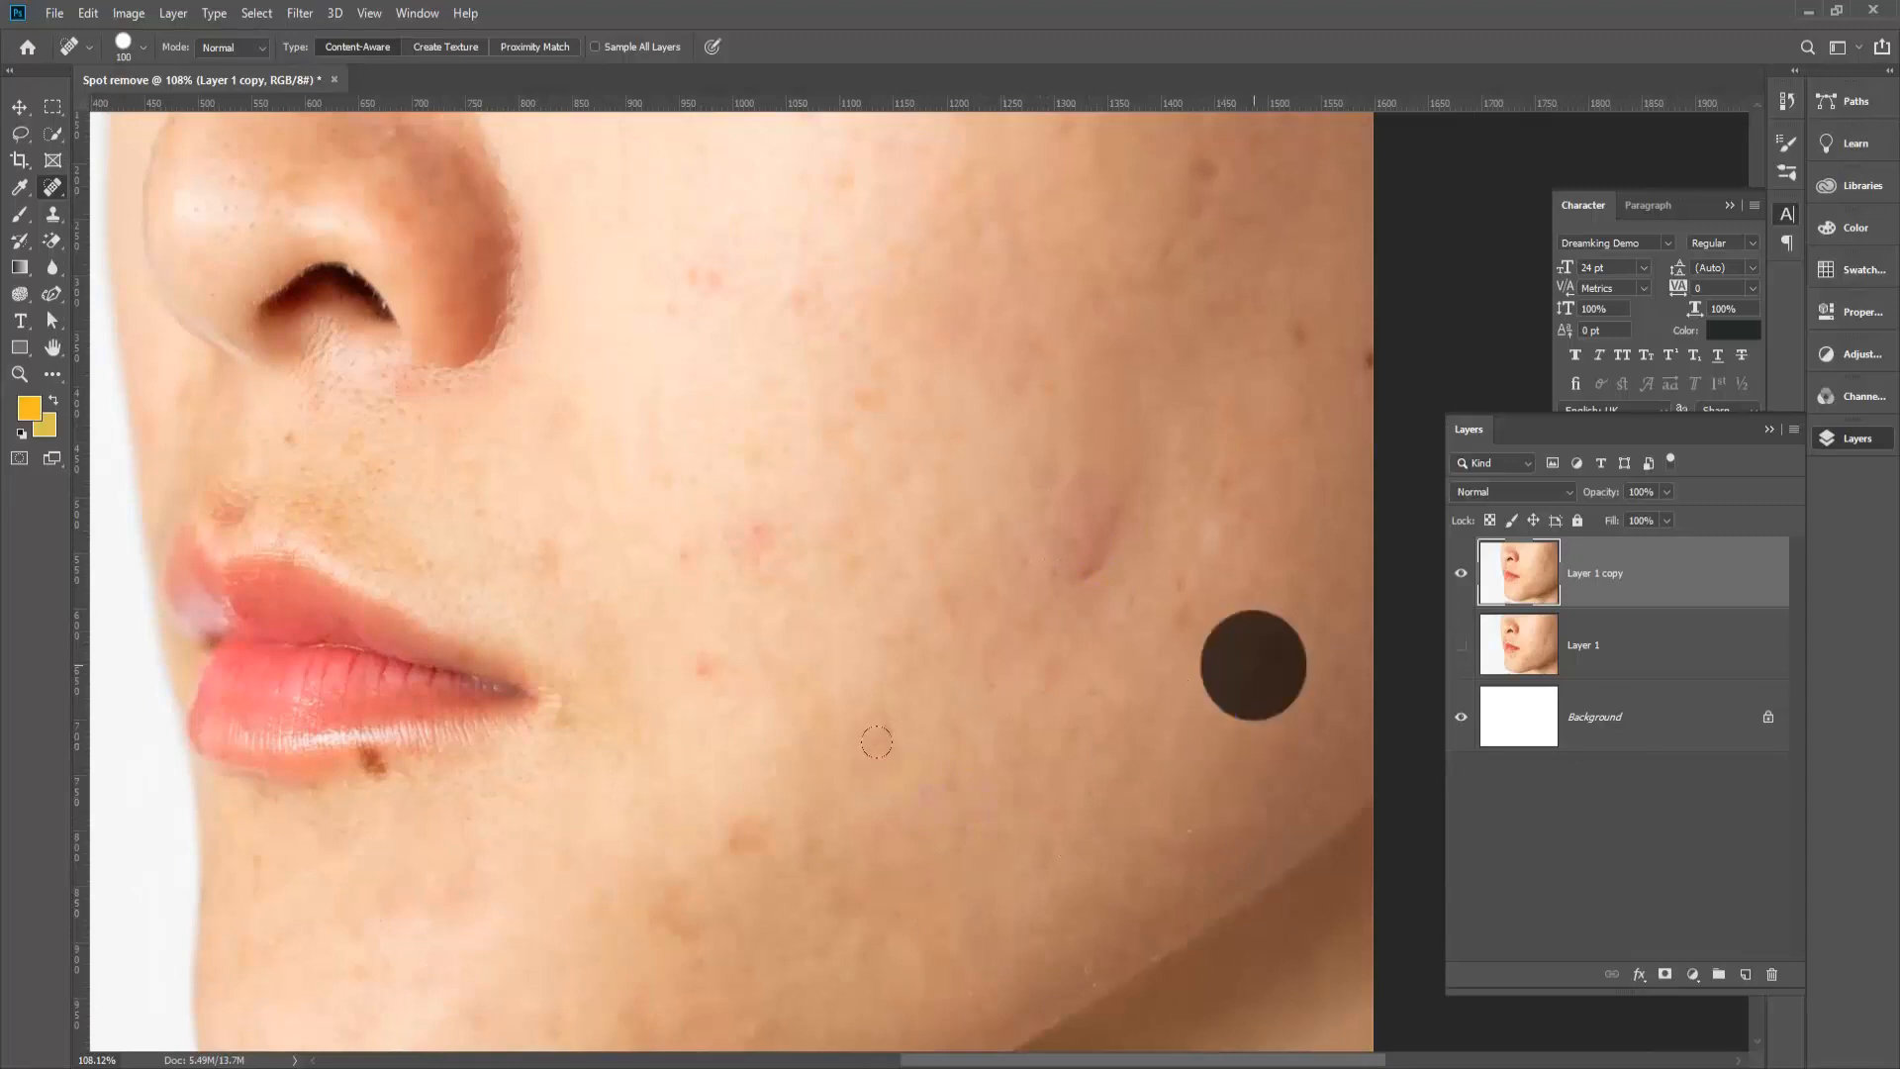
Step: Heal the dark crease on the outer cheek and the marks around it using a 100 px brush
scroll(1188, 633, "up", 2)
left_click(1088, 633)
left_click(1074, 560)
scroll(1255, 554, "up", 1)
left_click(1267, 484)
scroll(721, 693, "down", 1)
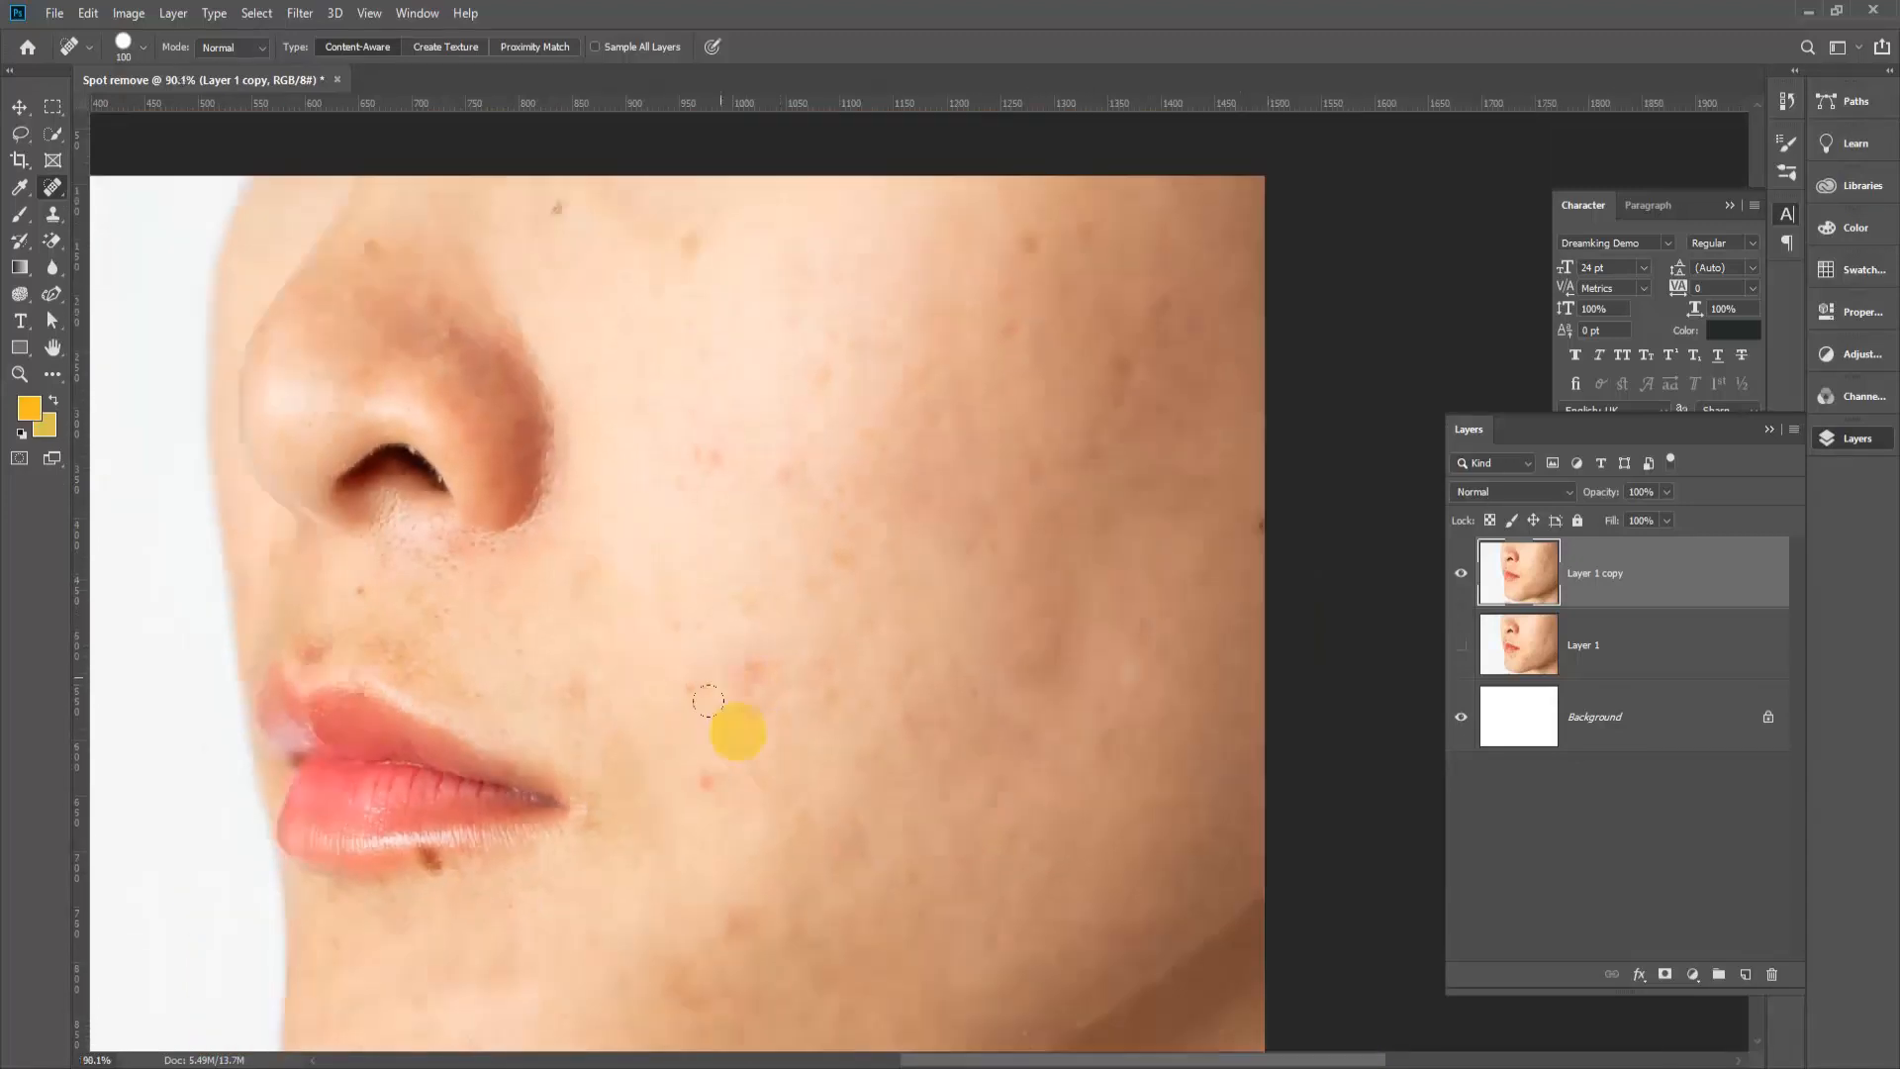
Step: Heal the pink and red spots on the inner cheek between the nose and the corner of the mouth
scroll(721, 501, "up", 2)
left_click(692, 418)
left_click(770, 737)
left_click(722, 873)
left_click(687, 768)
Step: Heal the brown spots on the outer part of the upper cheek
scroll(780, 822, "down", 2)
scroll(1138, 550, "up", 1)
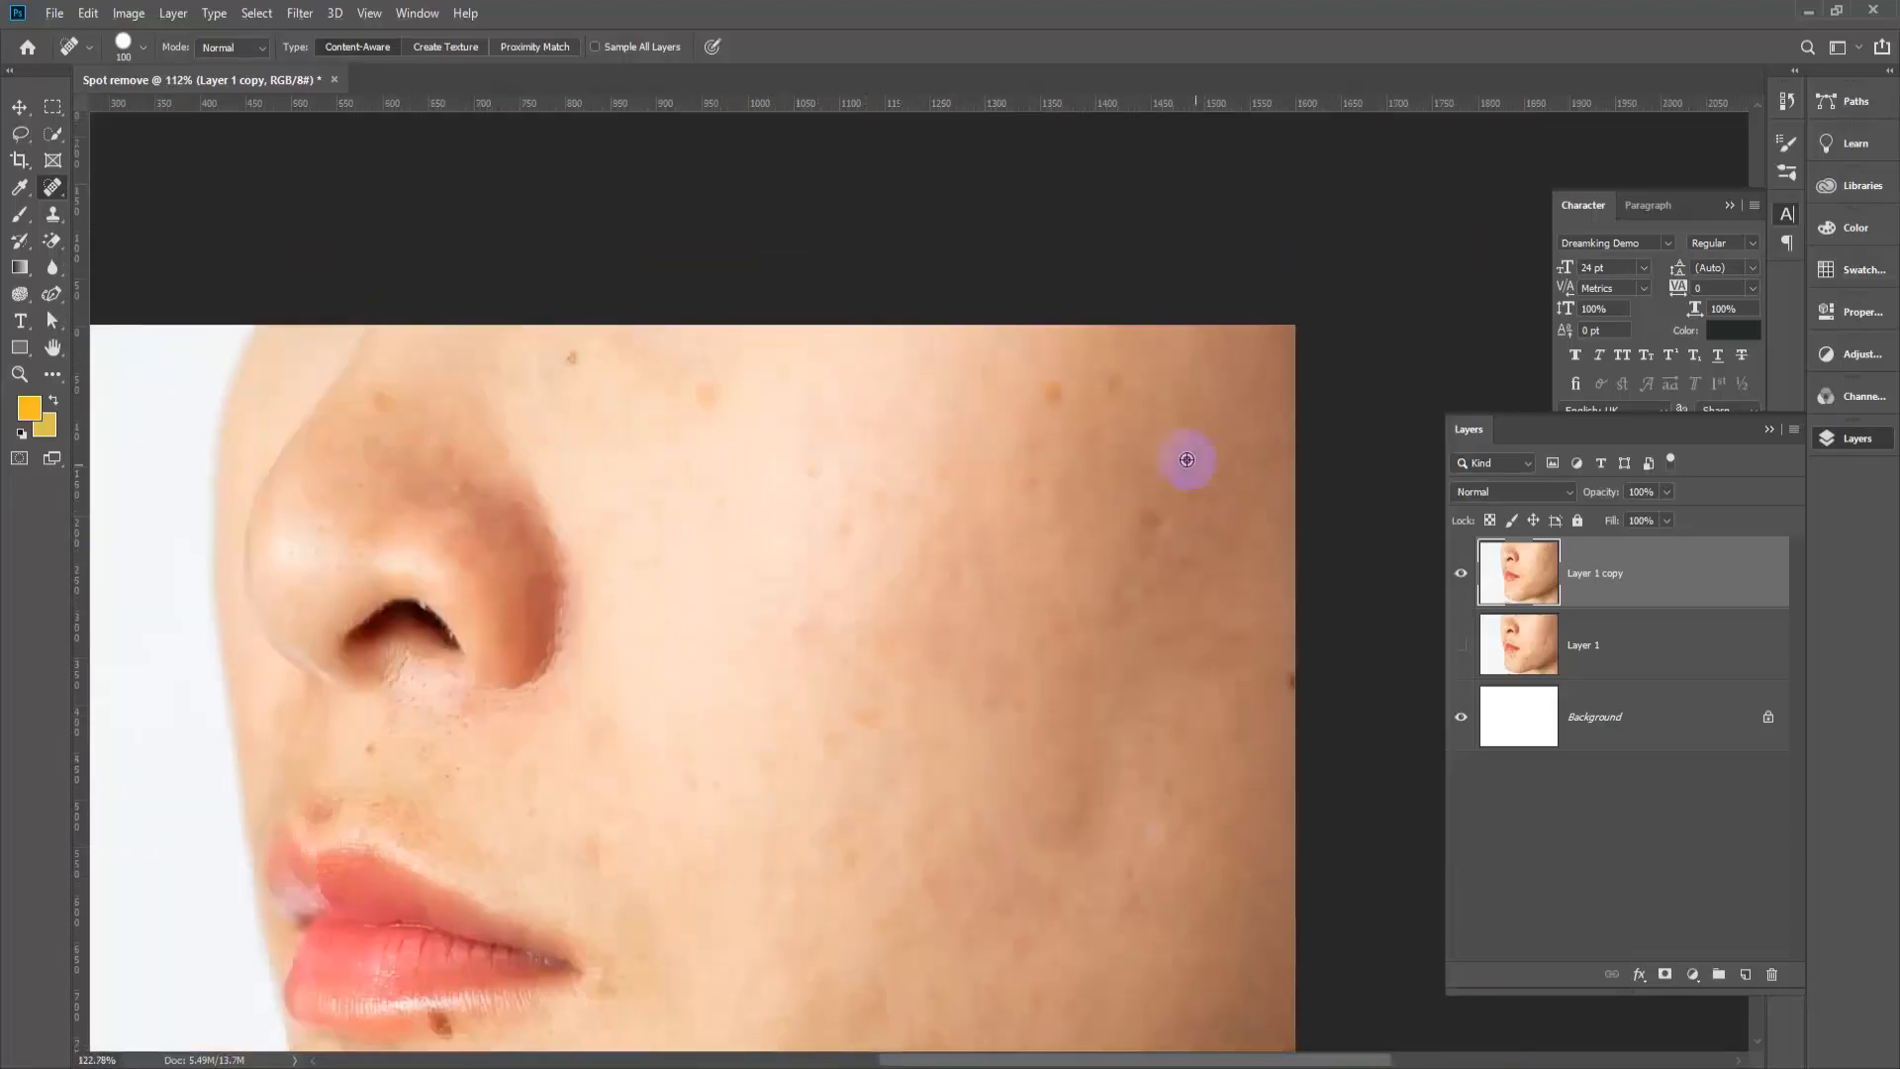
scroll(1196, 464, "up", 2)
left_click(985, 466)
left_click(1143, 526)
scroll(598, 554, "down", 1)
Step: Heal the dark spot beside the nose bridge and the brown mark on the upper nose
left_click(517, 399)
scroll(810, 614, "down", 1)
scroll(435, 474, "up", 1)
left_click(559, 440)
scroll(429, 564, "up", 2)
left_click(536, 482)
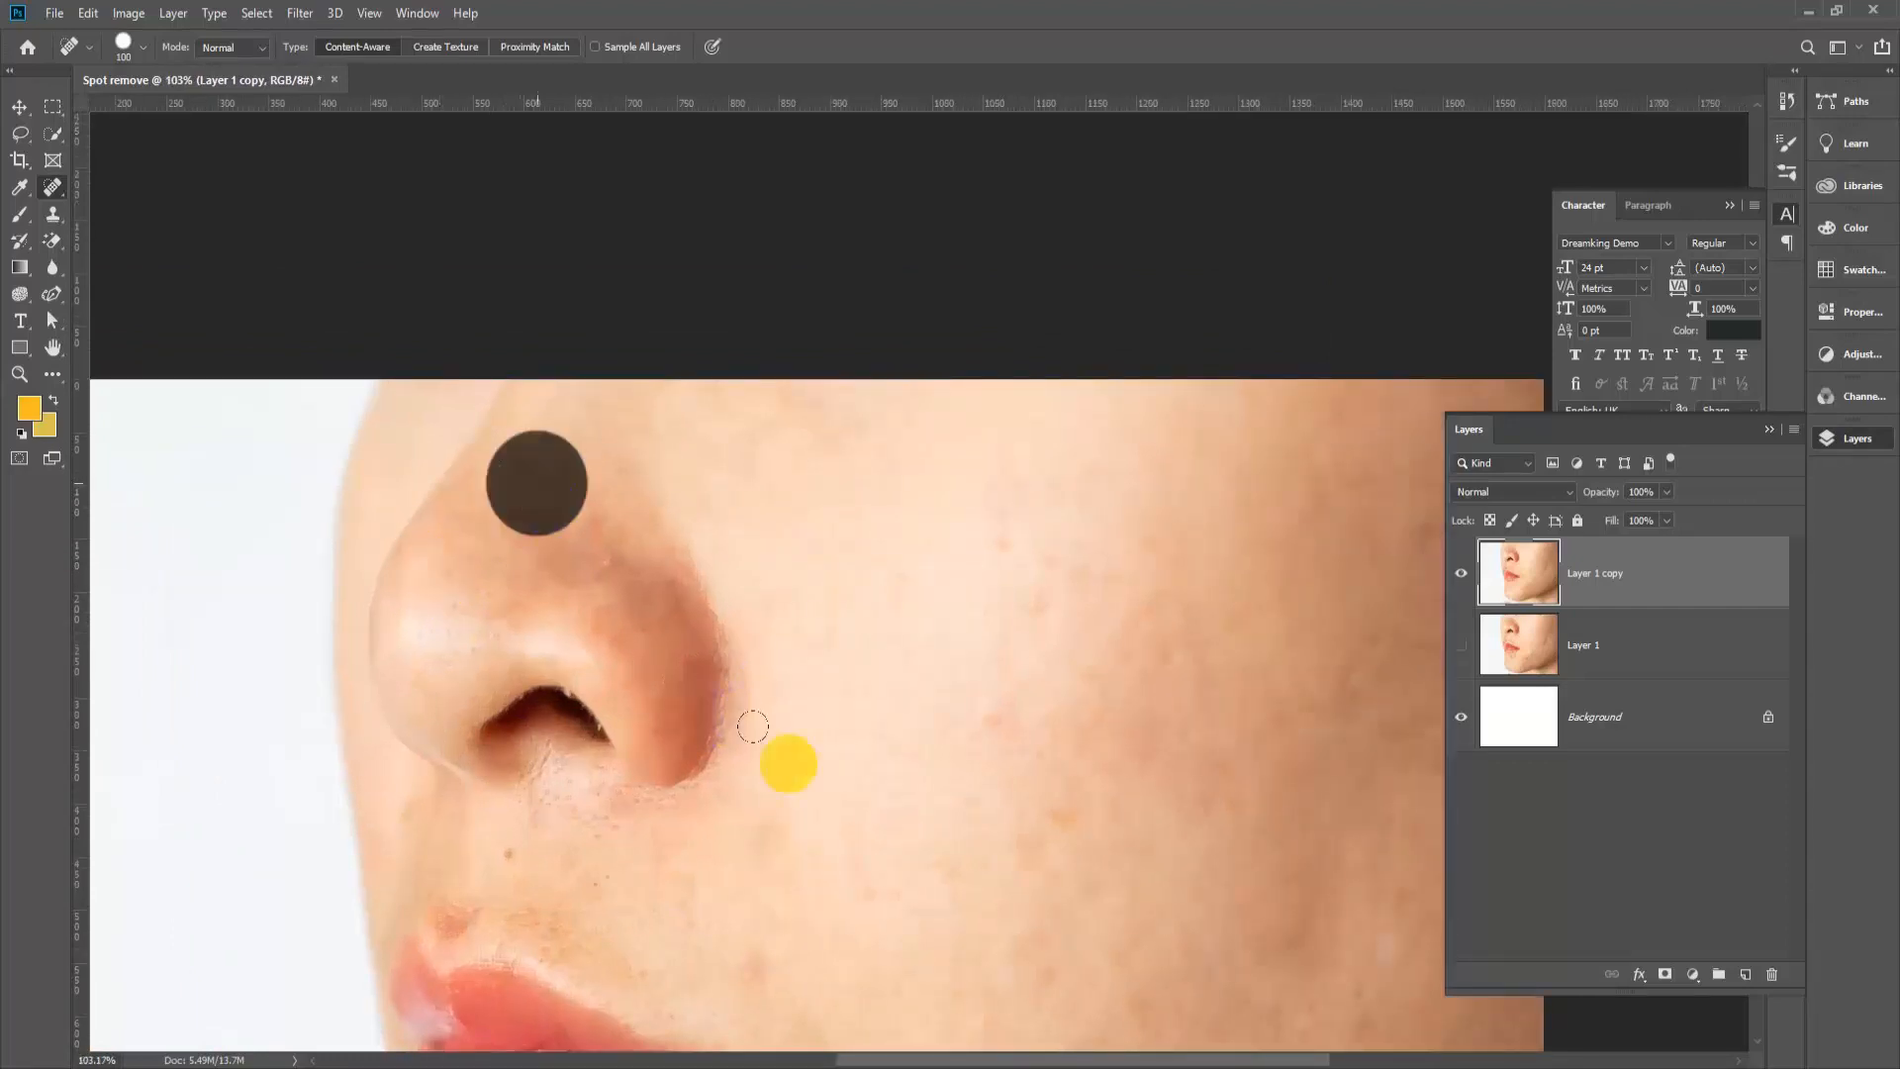
Step: Reduce the brush to 60 px and heal the small marks on the bridge and side of the nose
left_click(615, 545)
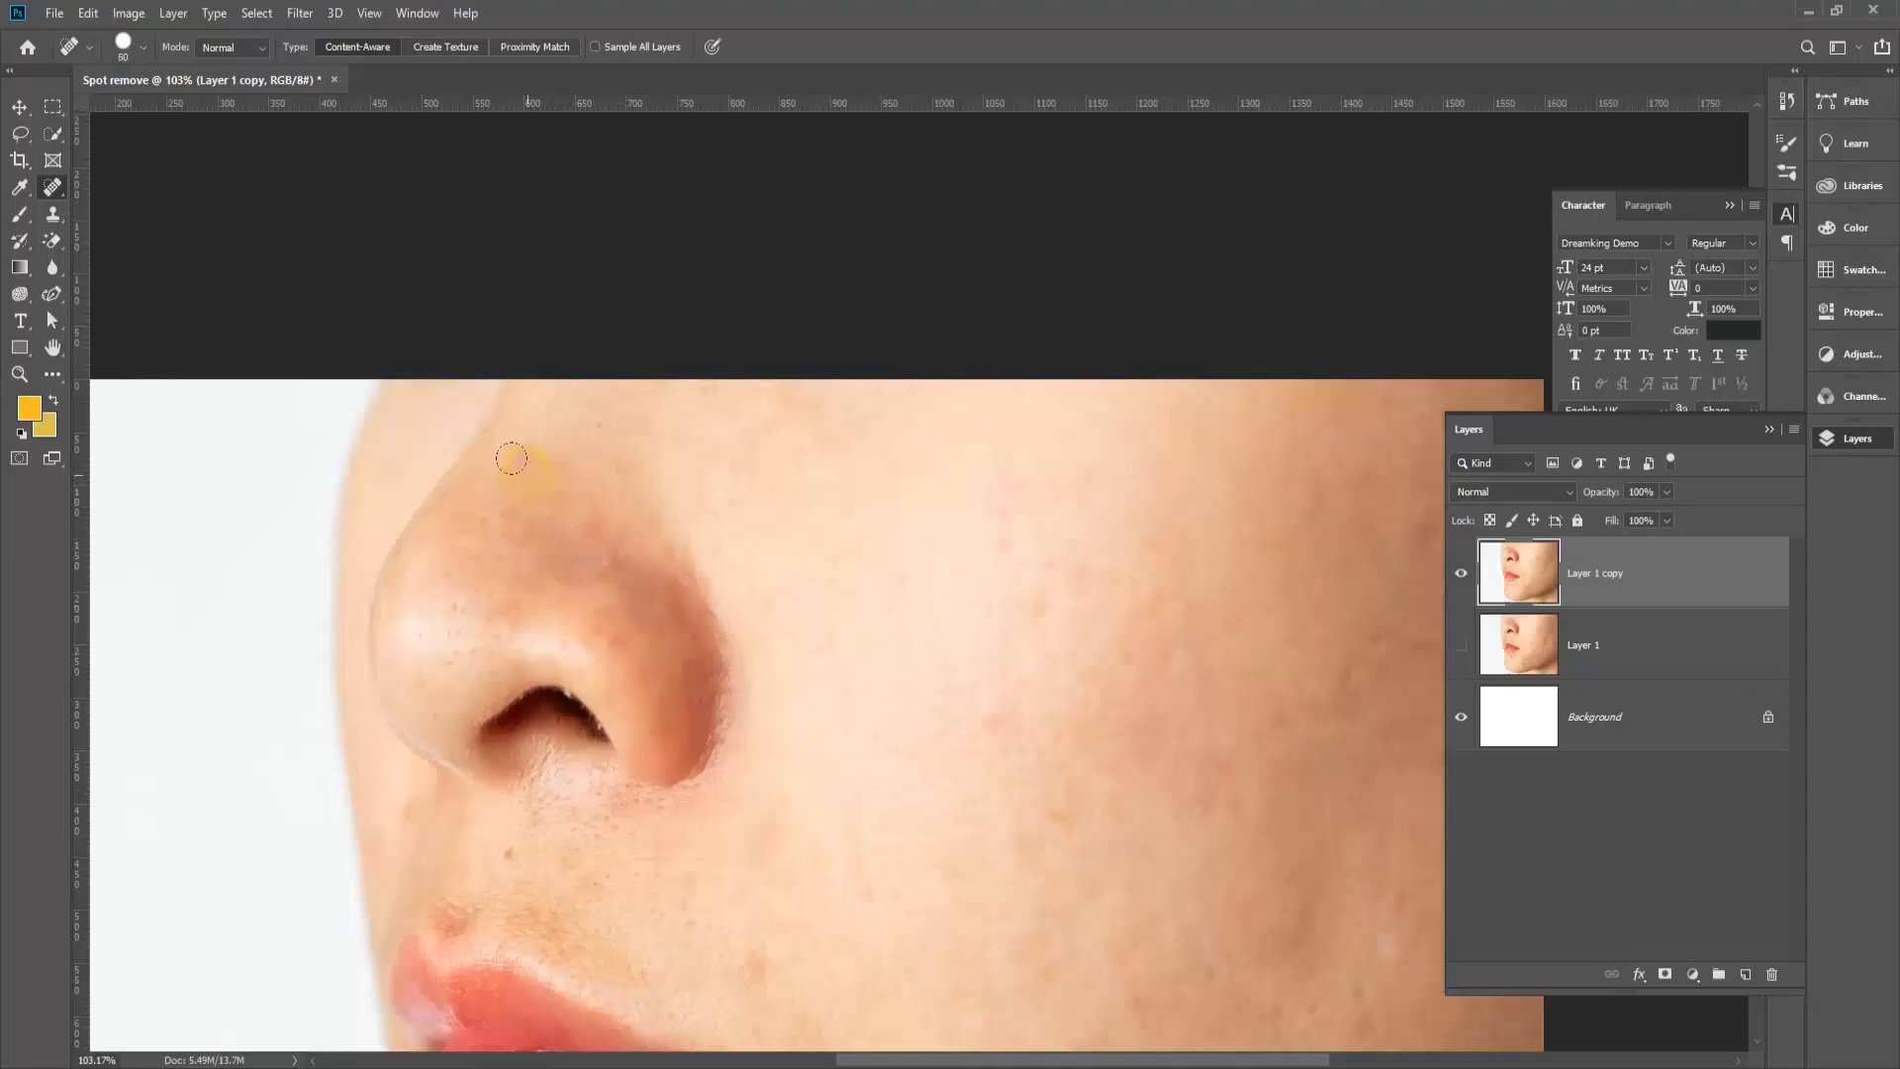
scroll(532, 317, "up", 3)
left_click(520, 521)
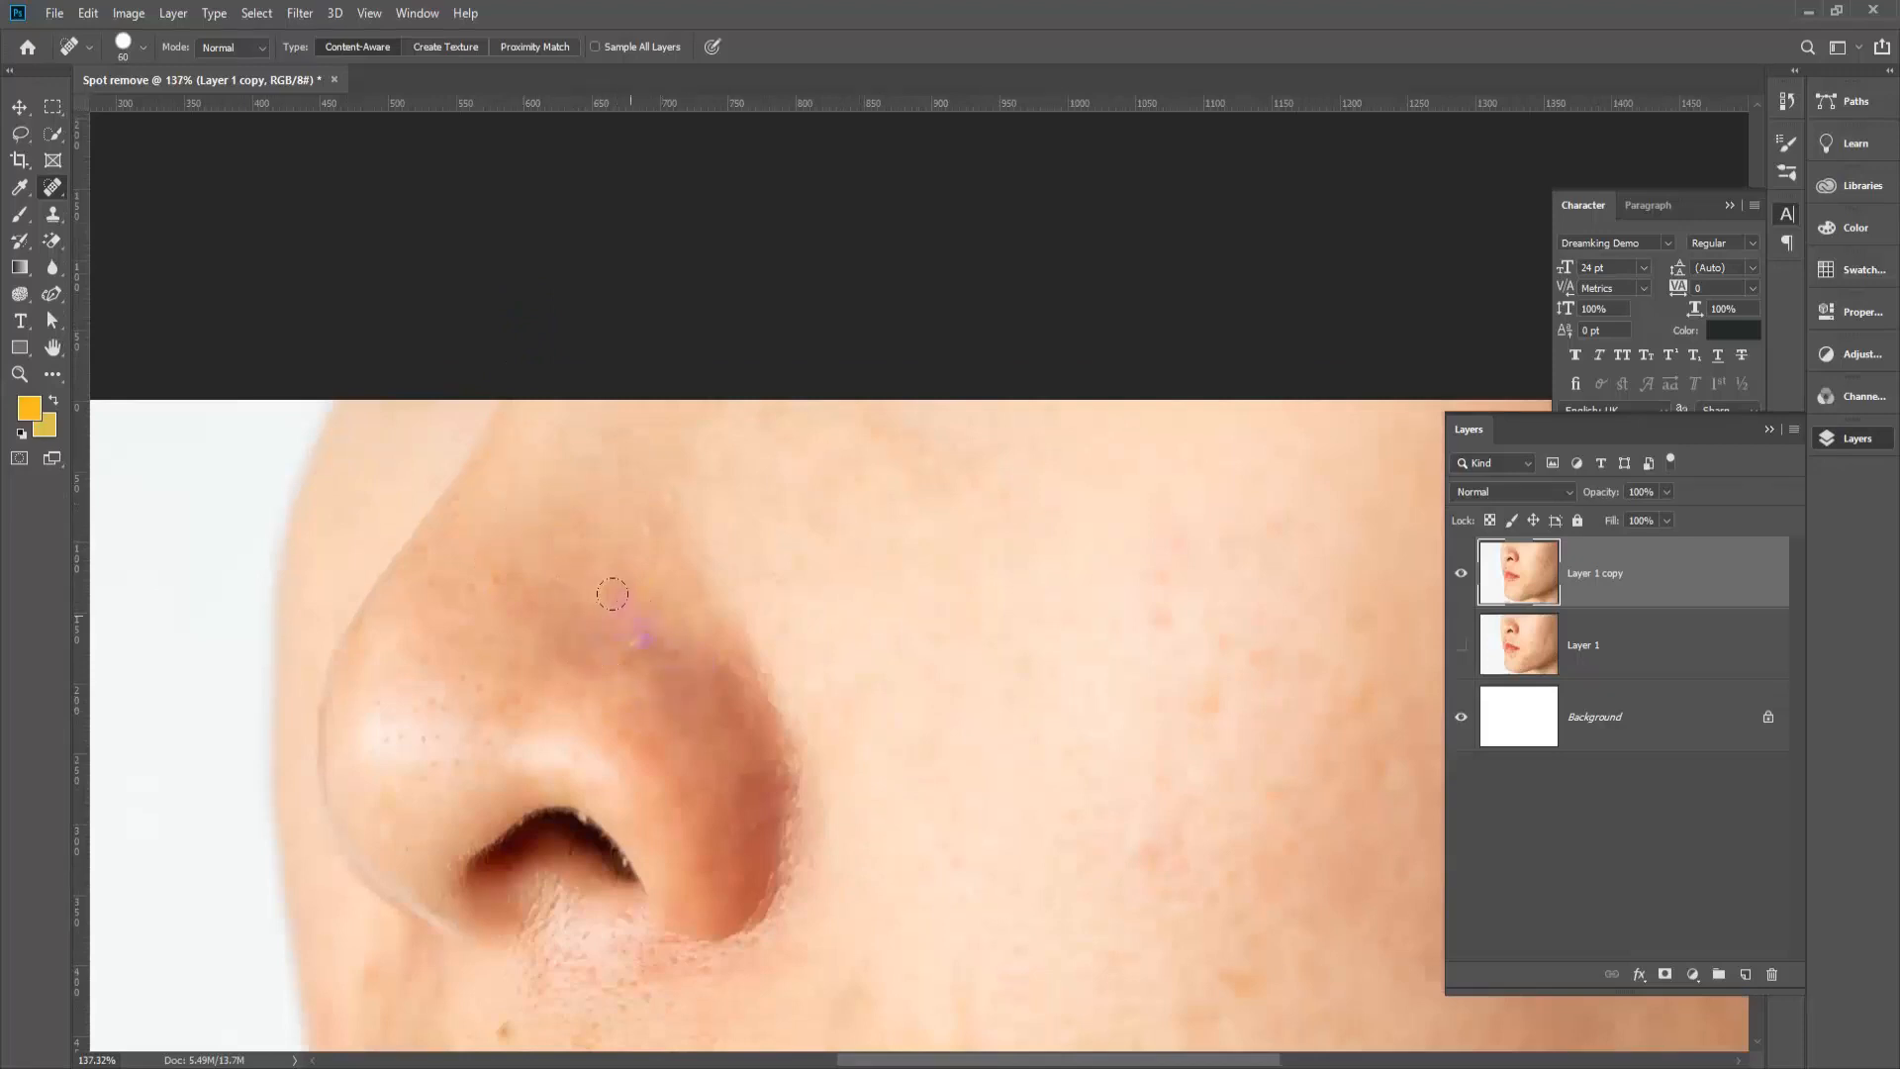
left_click(638, 633)
scroll(566, 730, "down", 3)
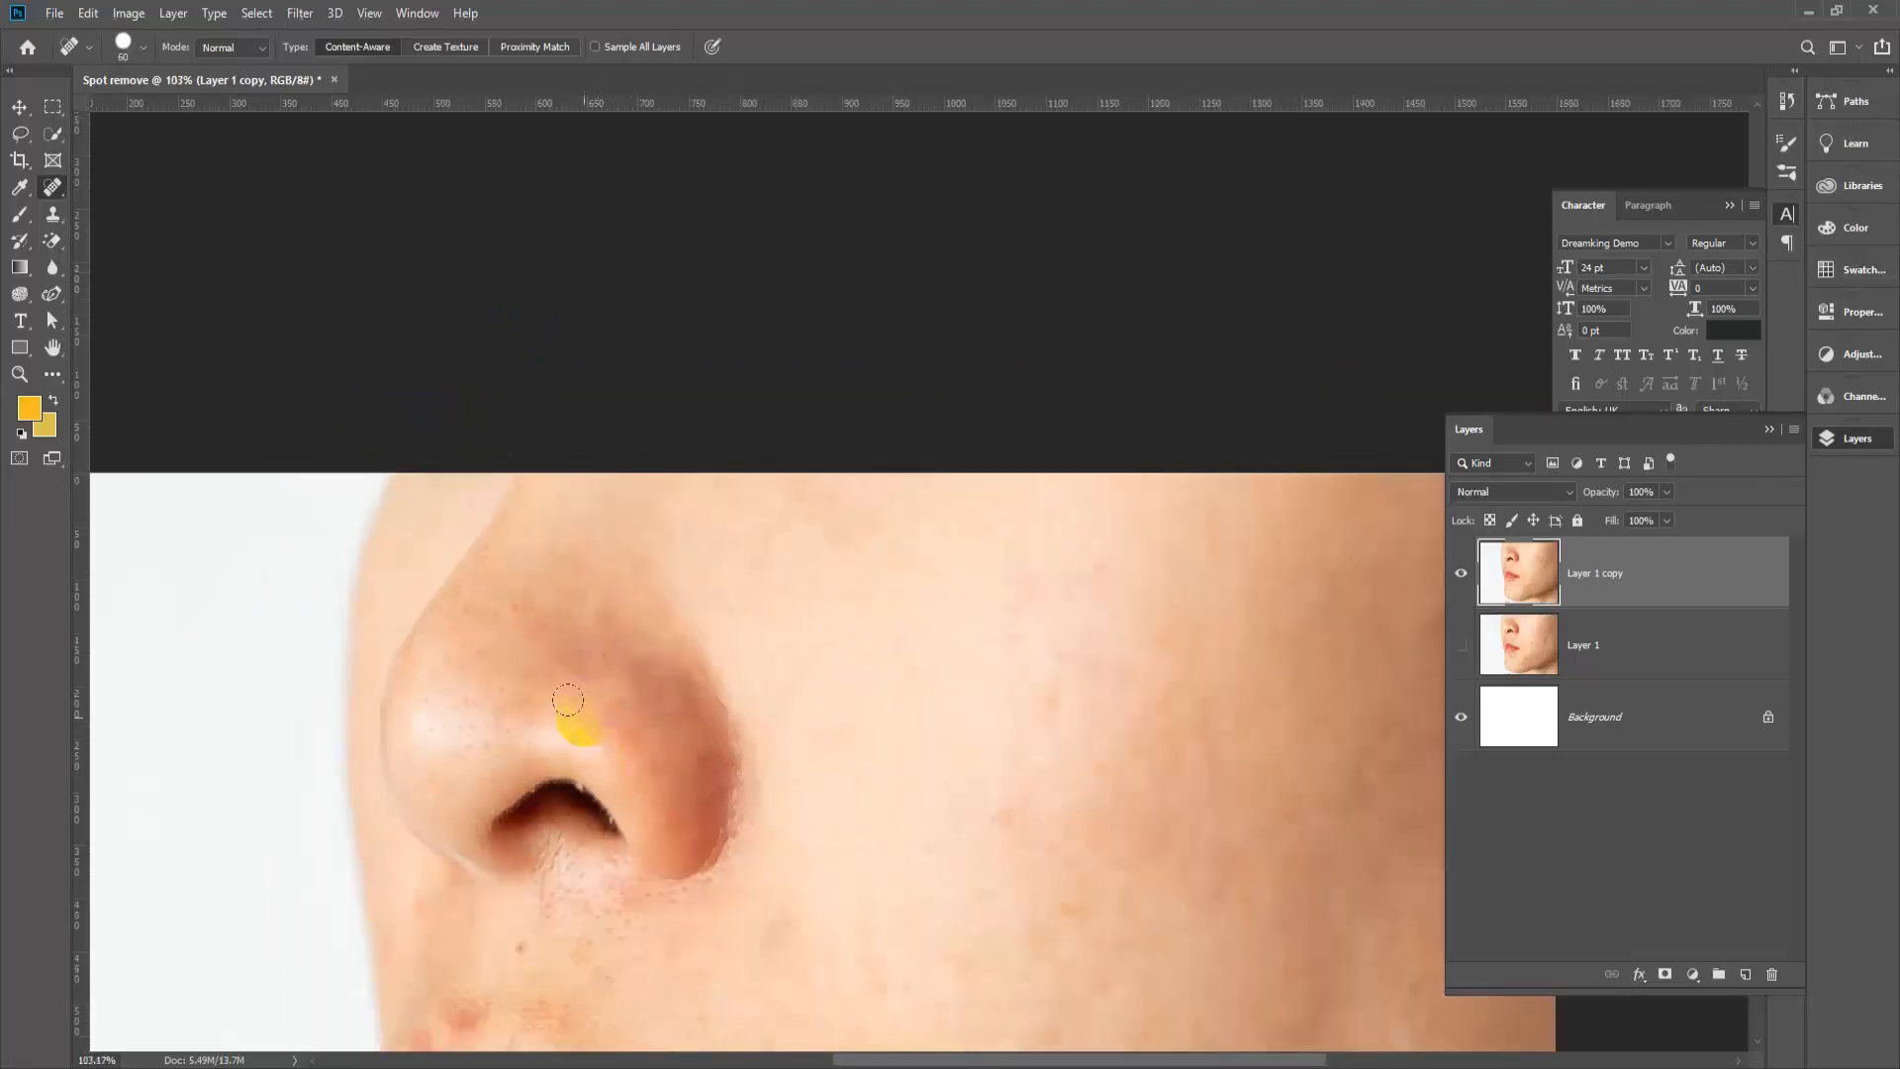
Step: Heal the dark brown mole at the edge of the lower lip
scroll(498, 863, "up", 2)
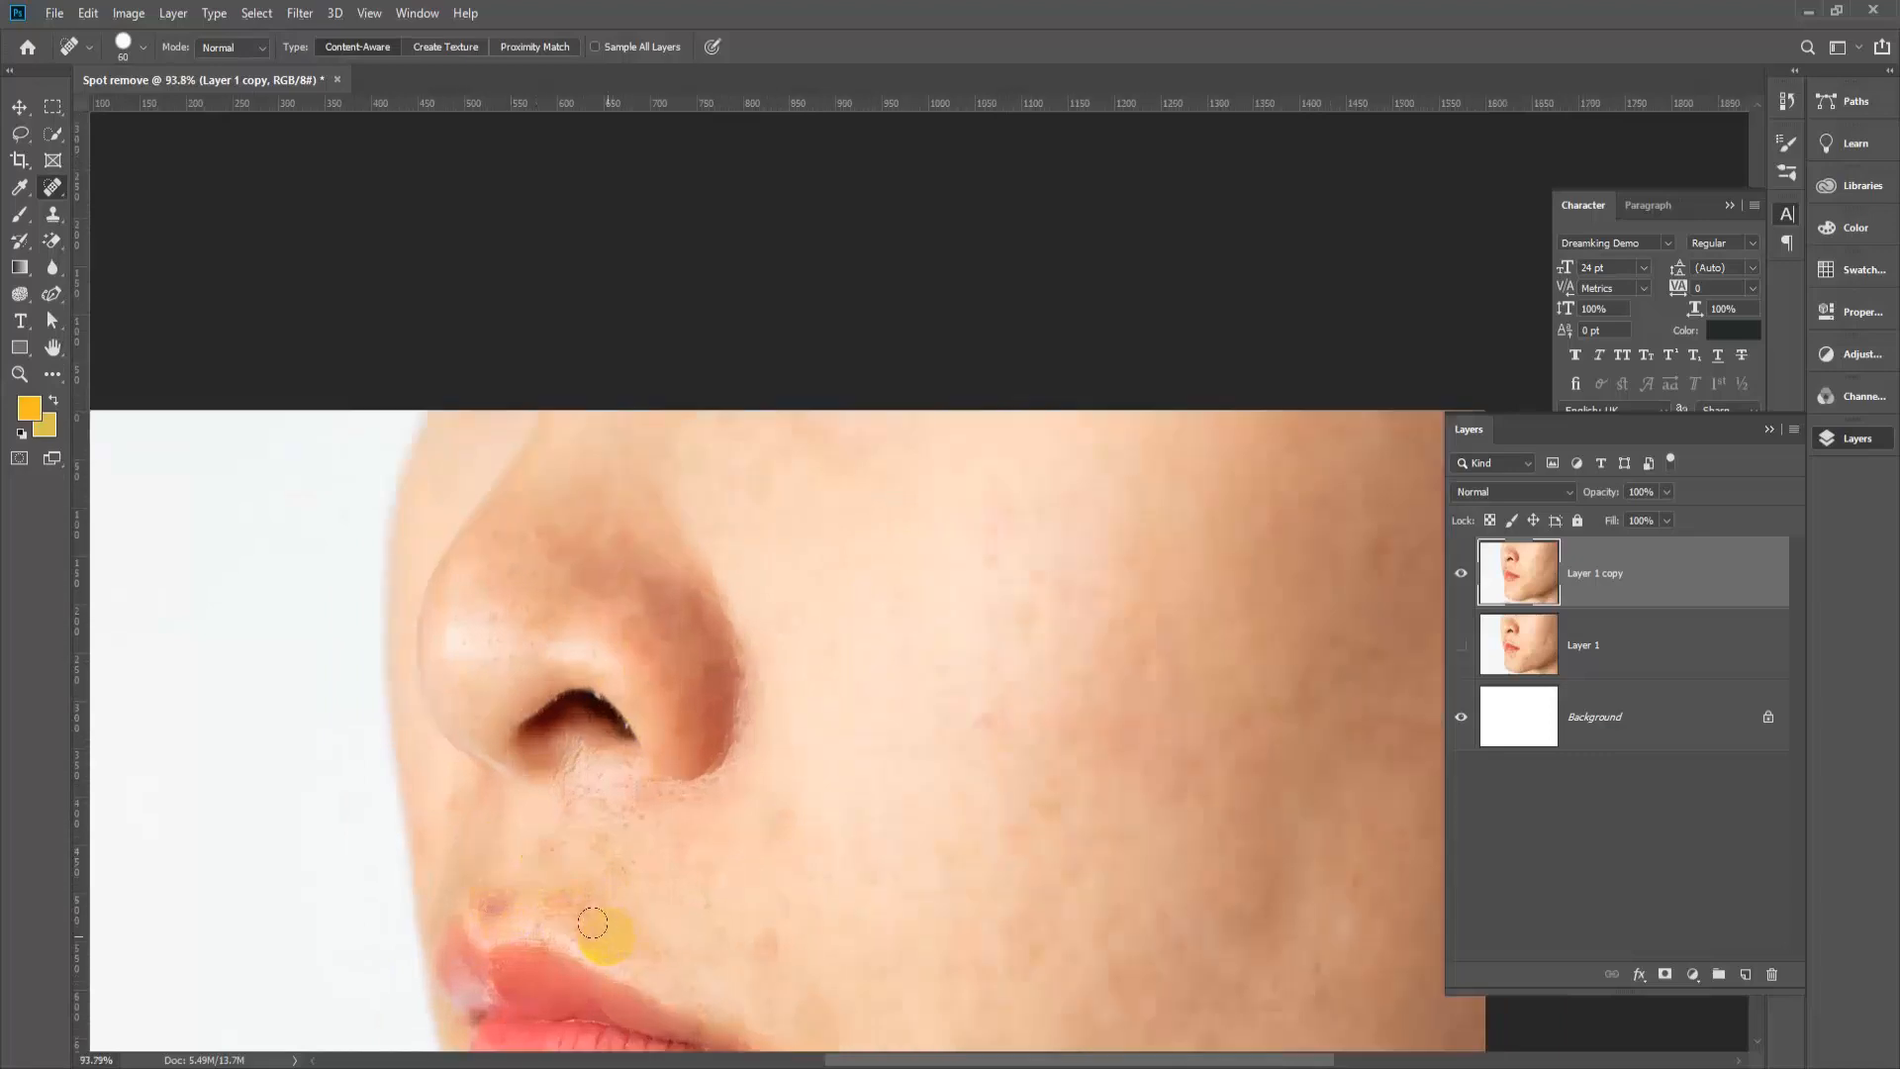
scroll(569, 851, "down", 2)
scroll(904, 713, "up", 4)
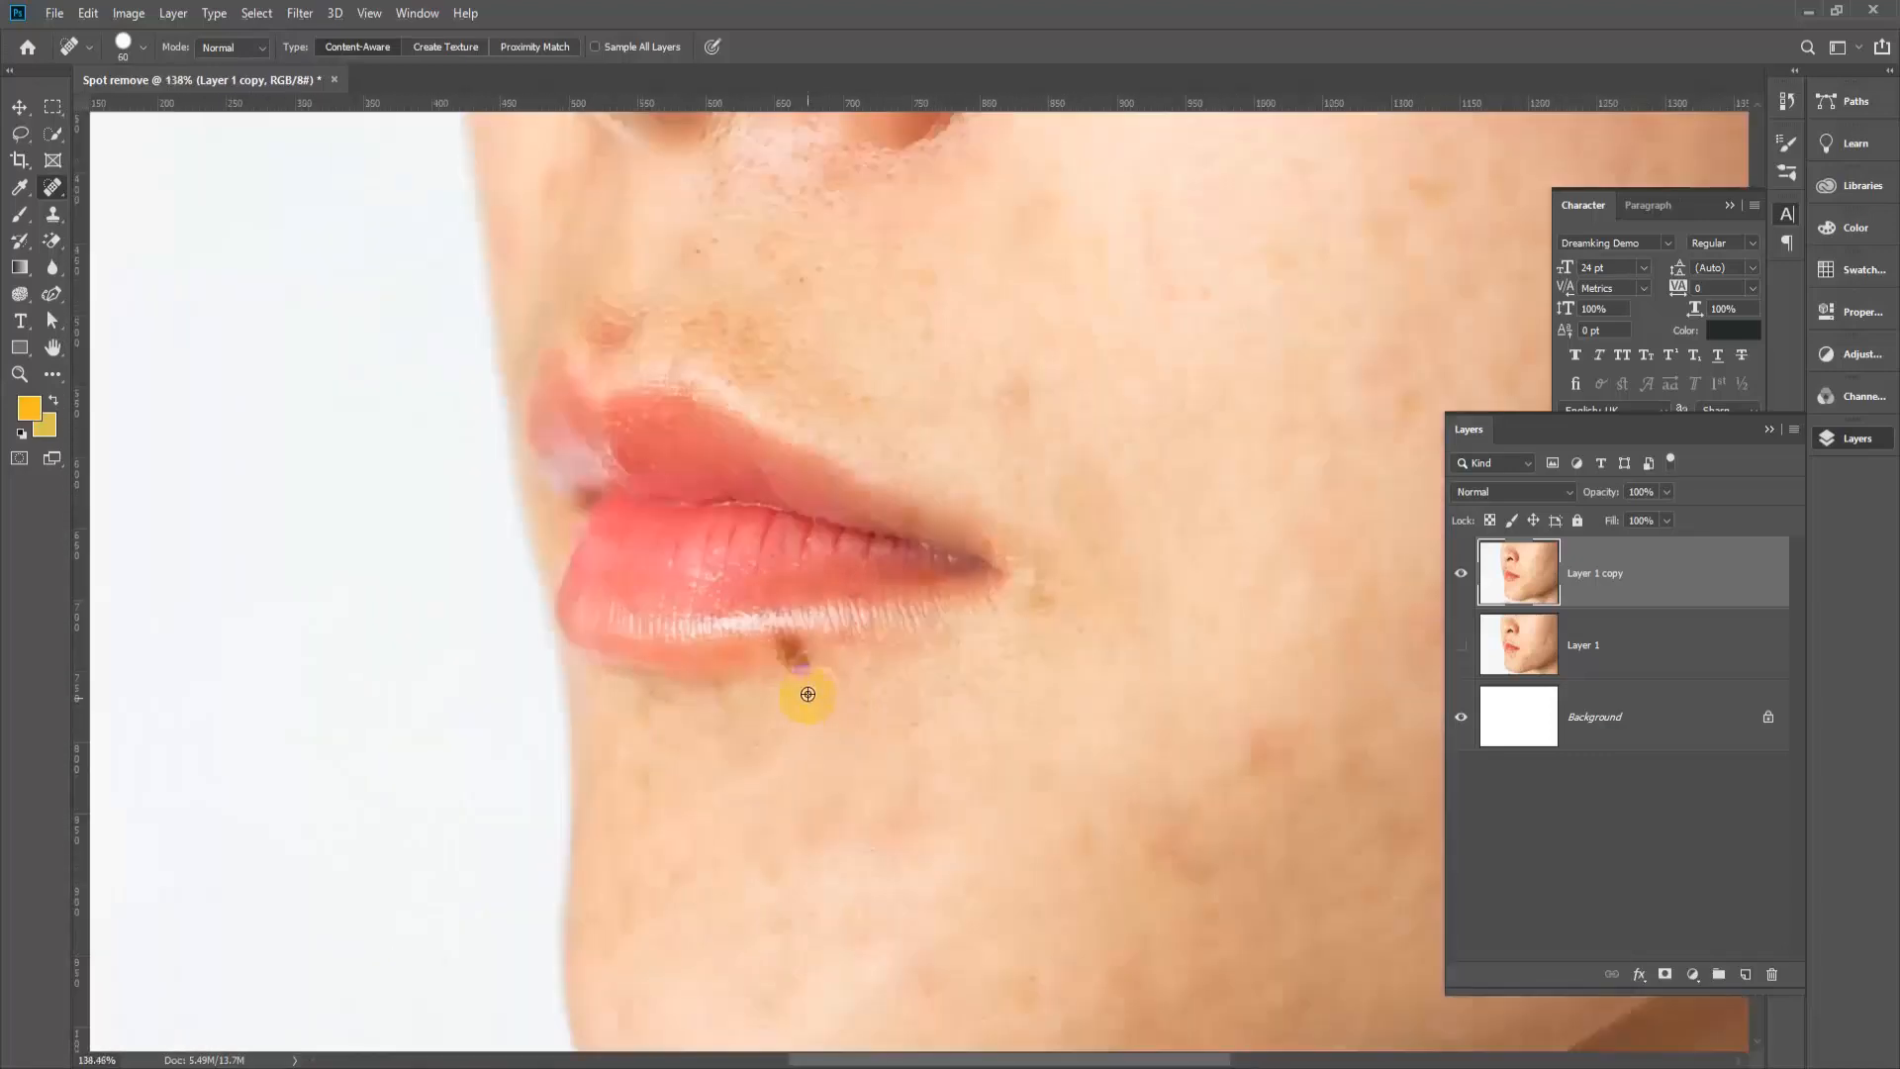
left_click(789, 644)
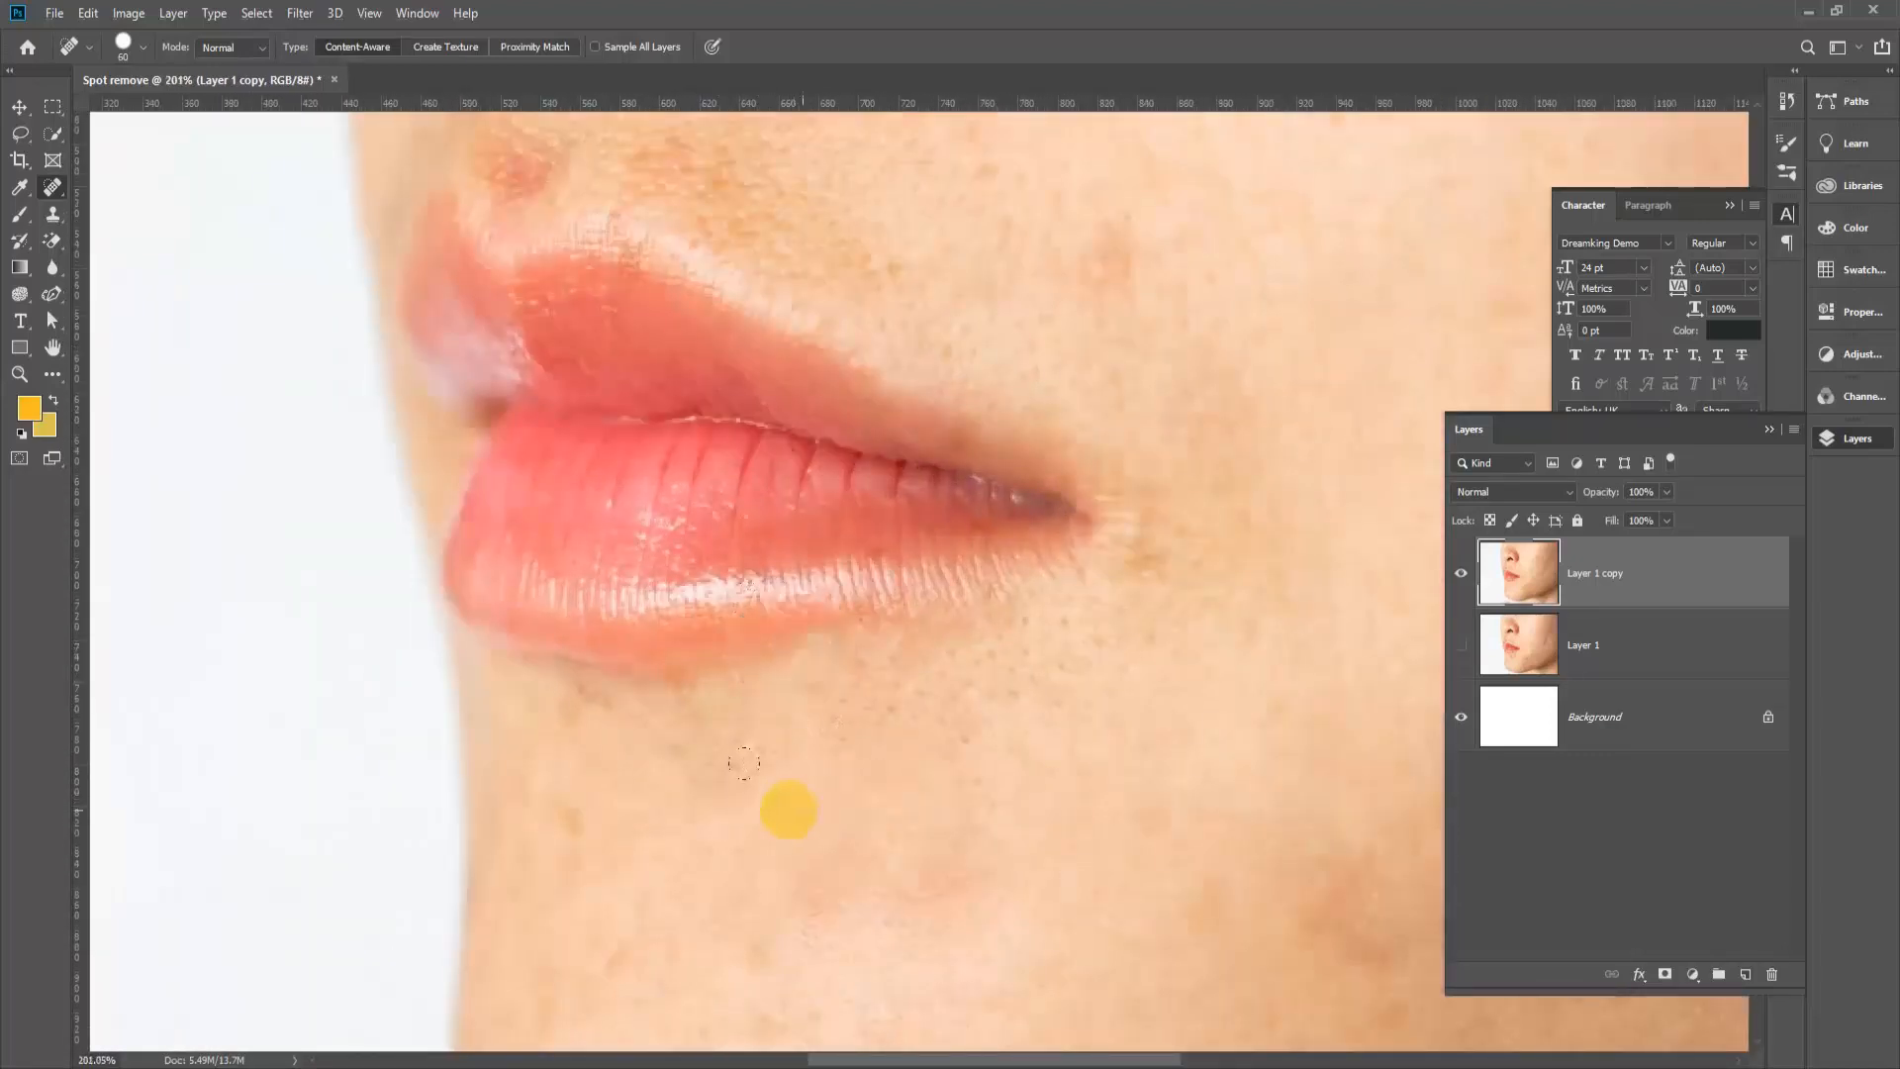
Step: Heal the remaining faint spots across the middle and upper cheek with the 60 px brush
scroll(743, 797, "down", 4)
scroll(1010, 836, "down", 2)
scroll(874, 887, "up", 2)
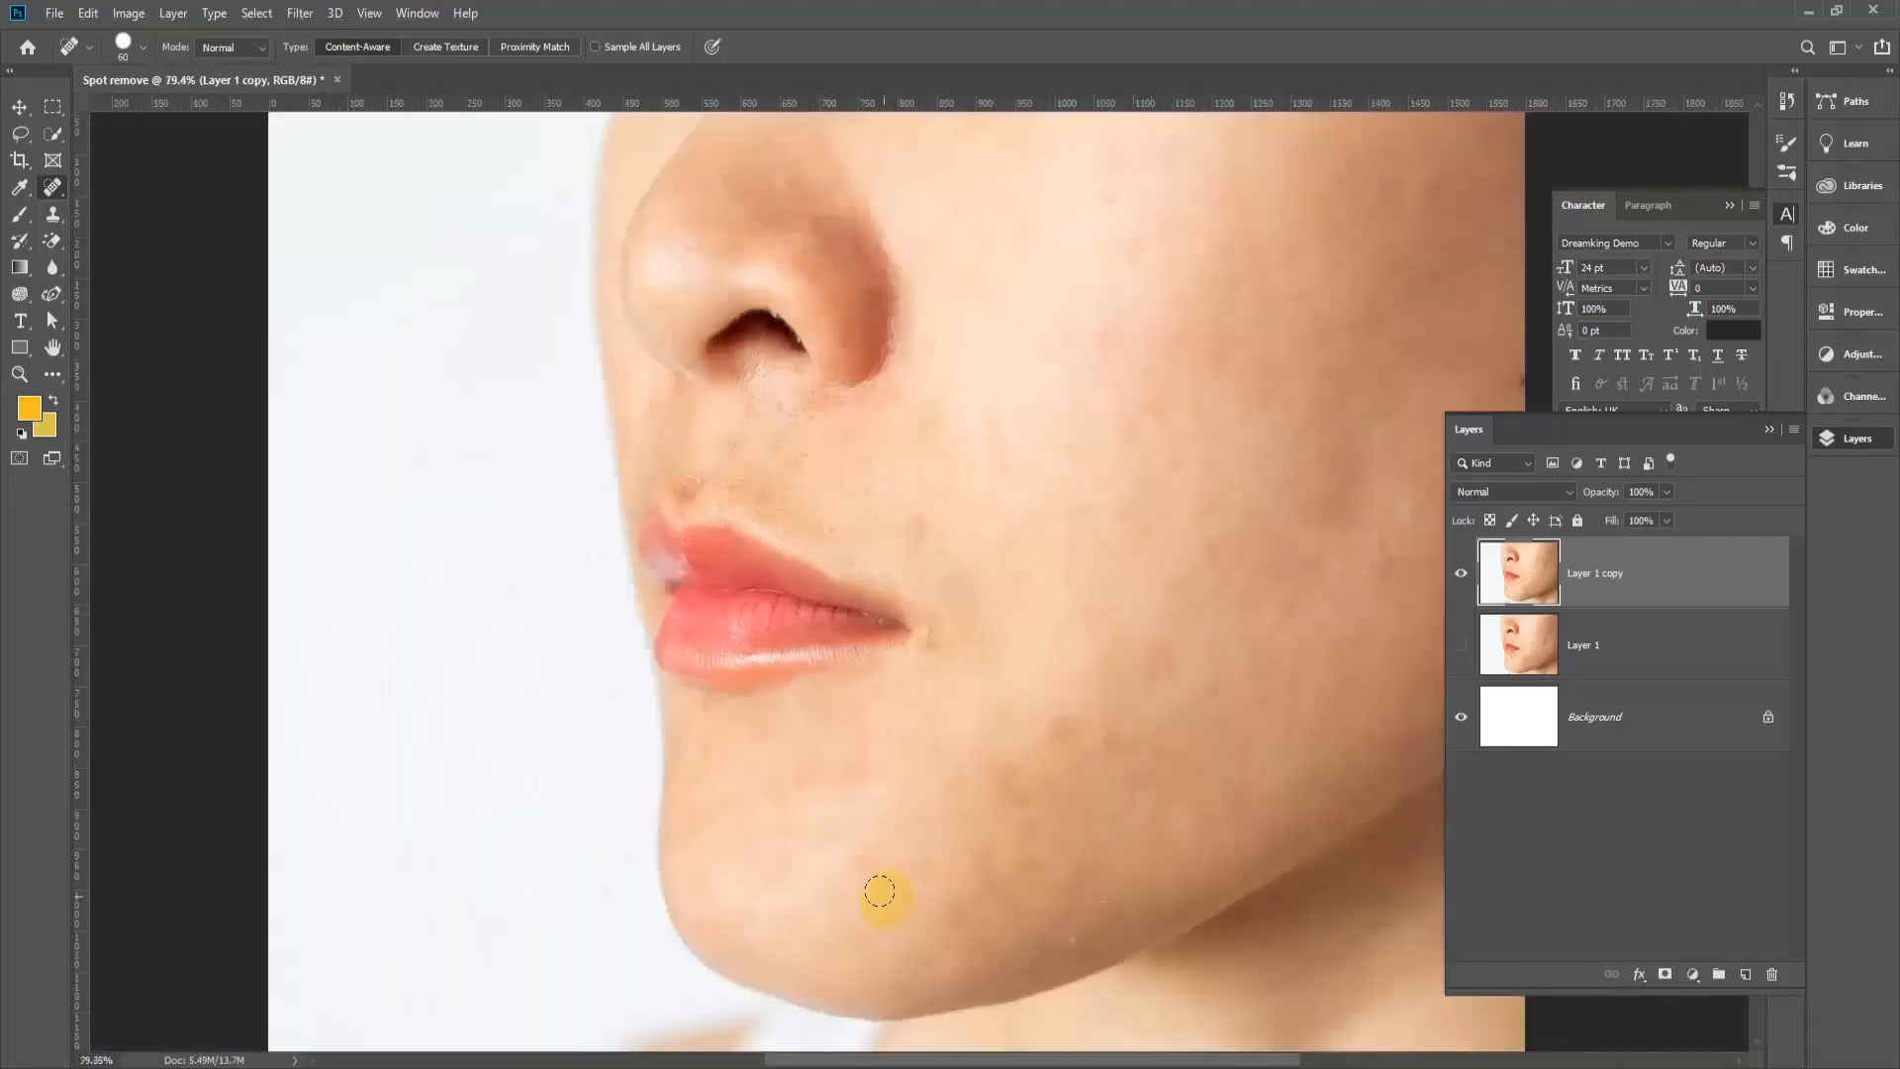
left_click(1138, 532)
left_click(1166, 651)
scroll(1254, 729, "down", 2)
scroll(1138, 471, "up", 2)
left_click(1165, 446)
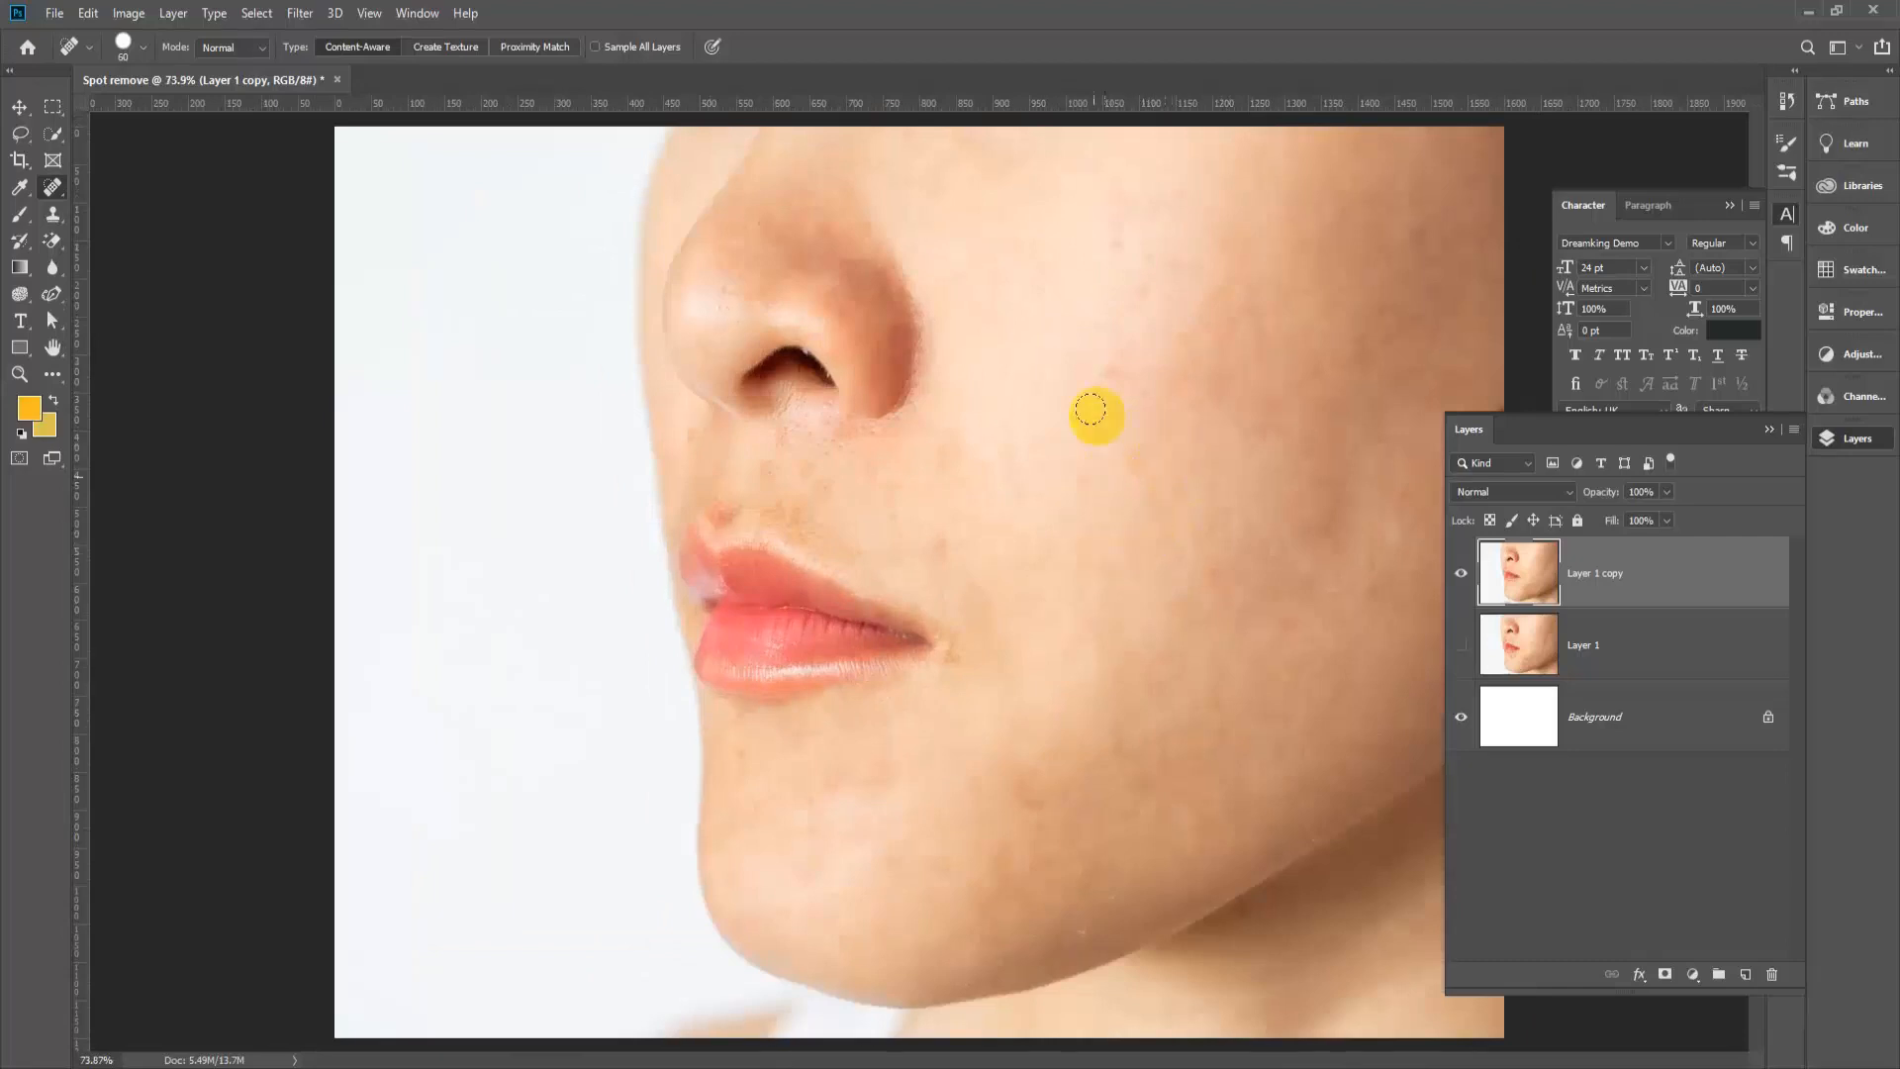
left_click(1131, 297)
scroll(759, 592, "down", 2)
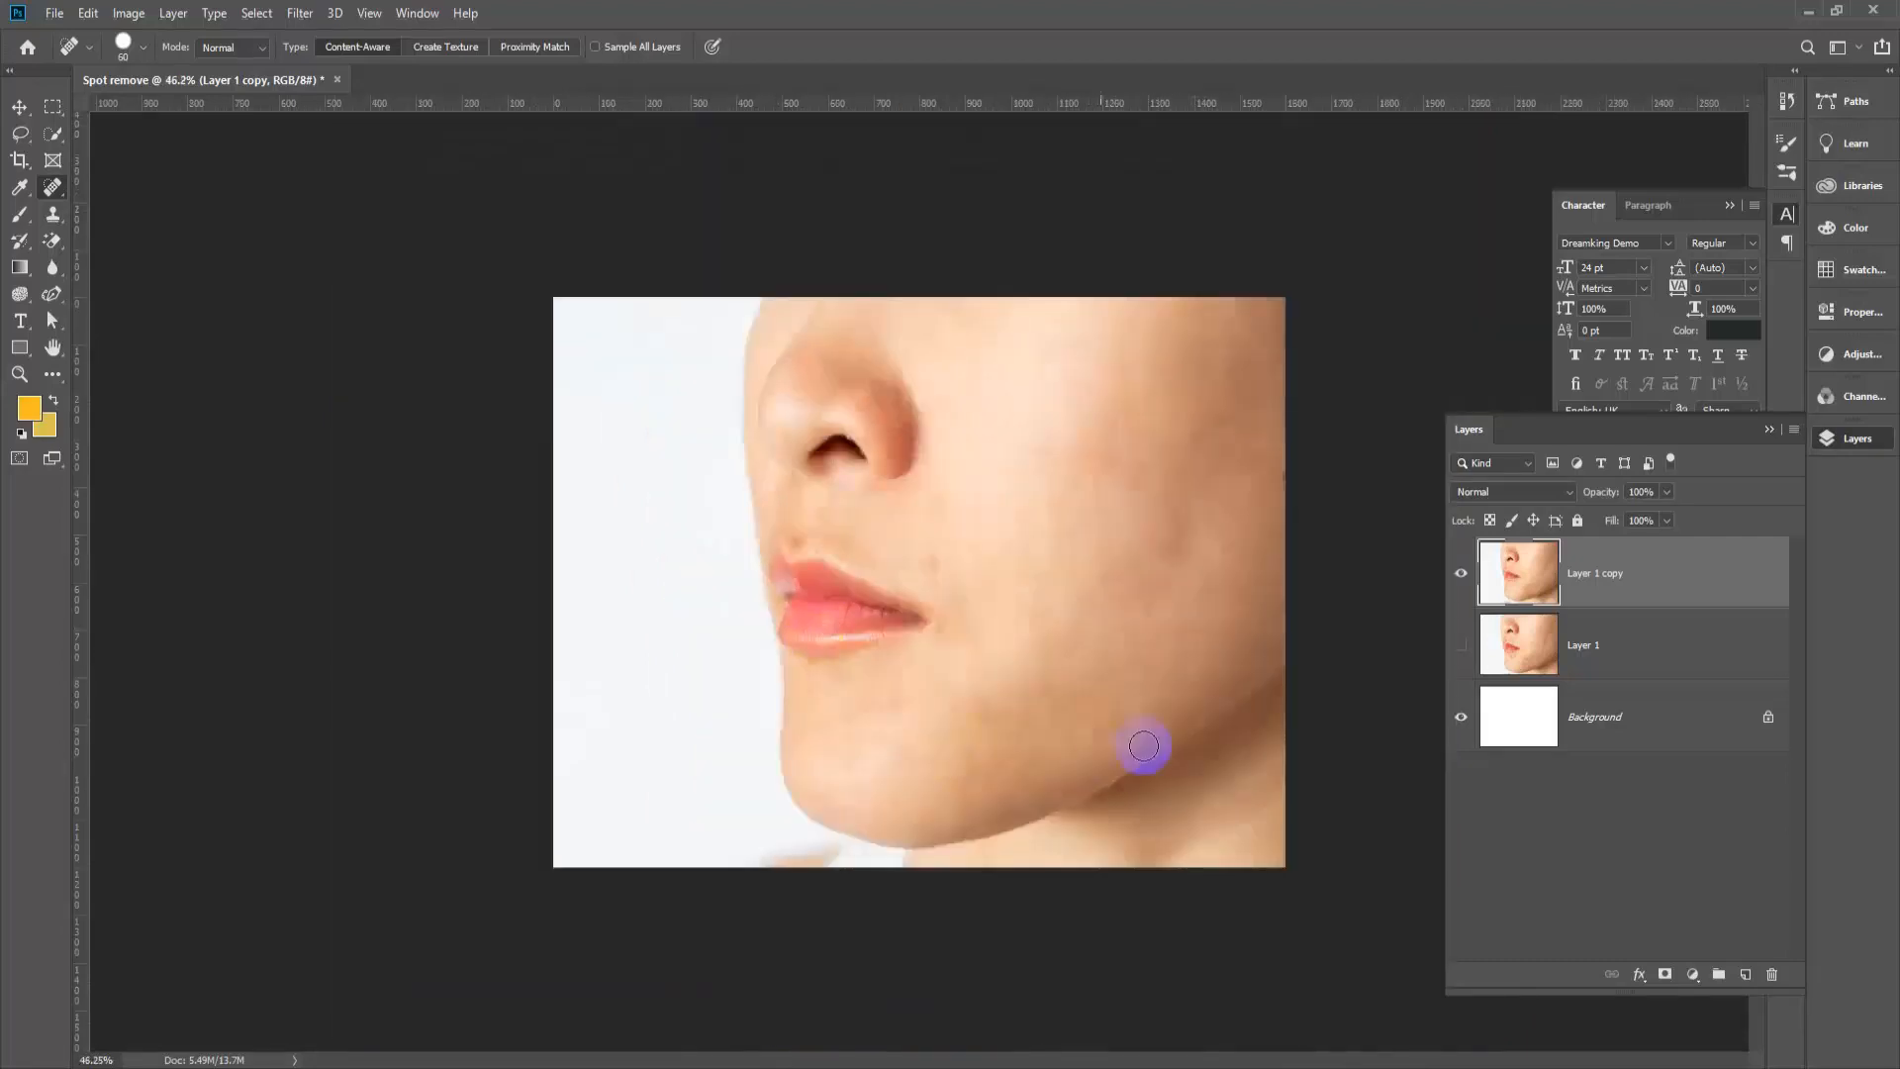
scroll(881, 538, "up", 2)
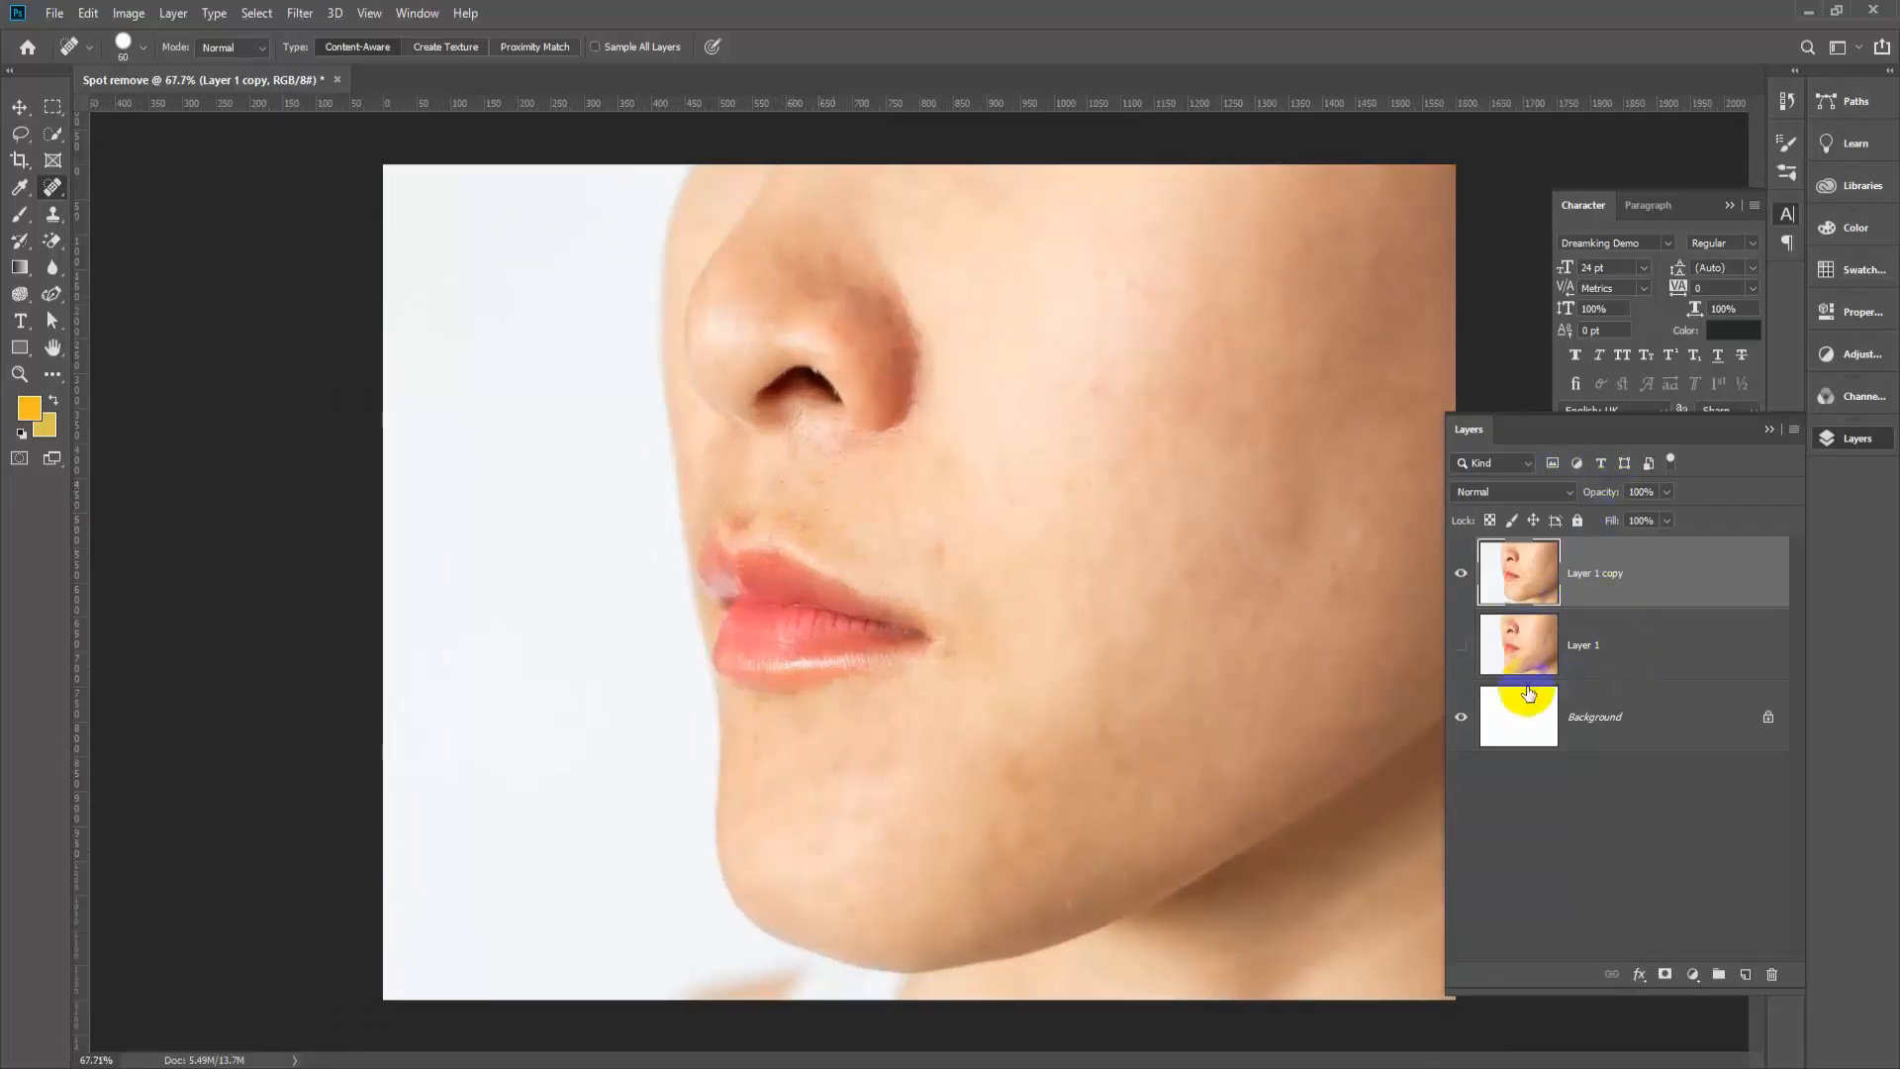
Step: Compare the retouched Layer 1 copy with the original Layer 1 by toggling their visibility, leaving only Layer 1 hidden
left_click(1463, 582)
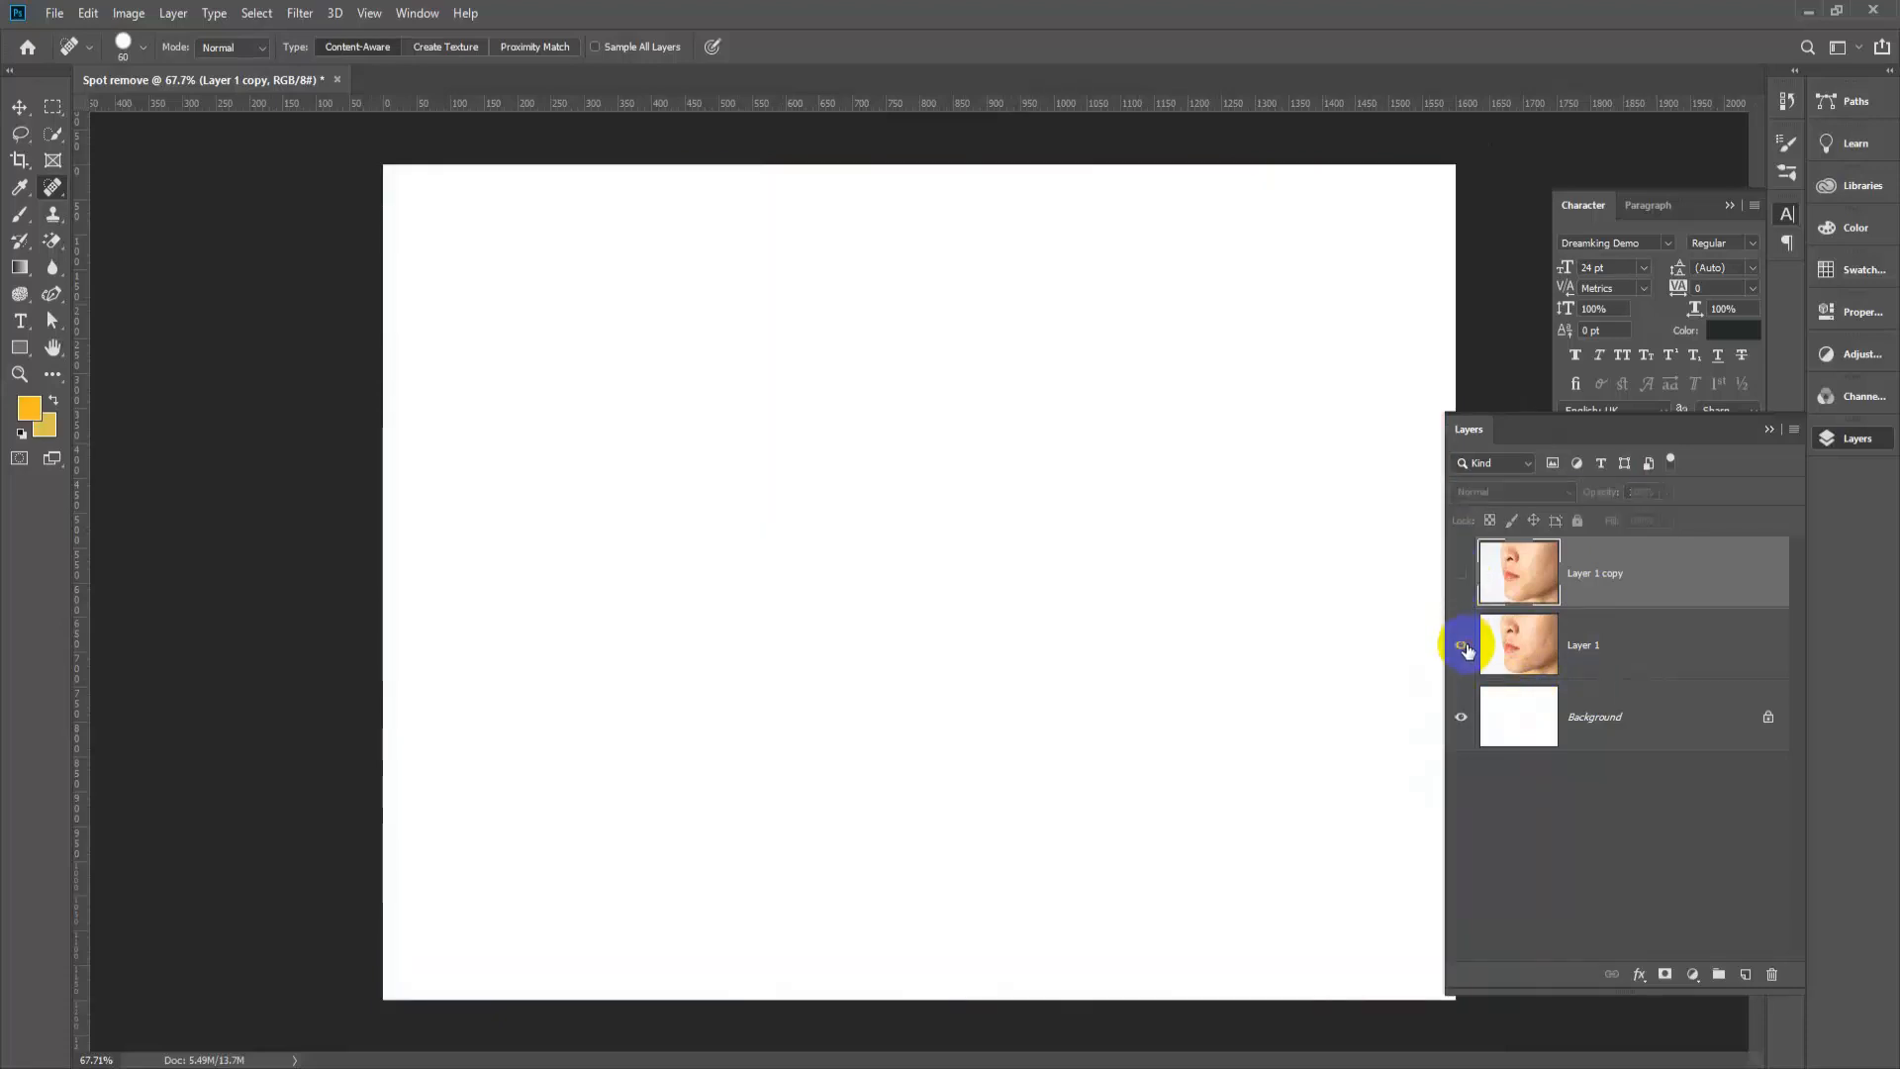
left_click(1460, 644)
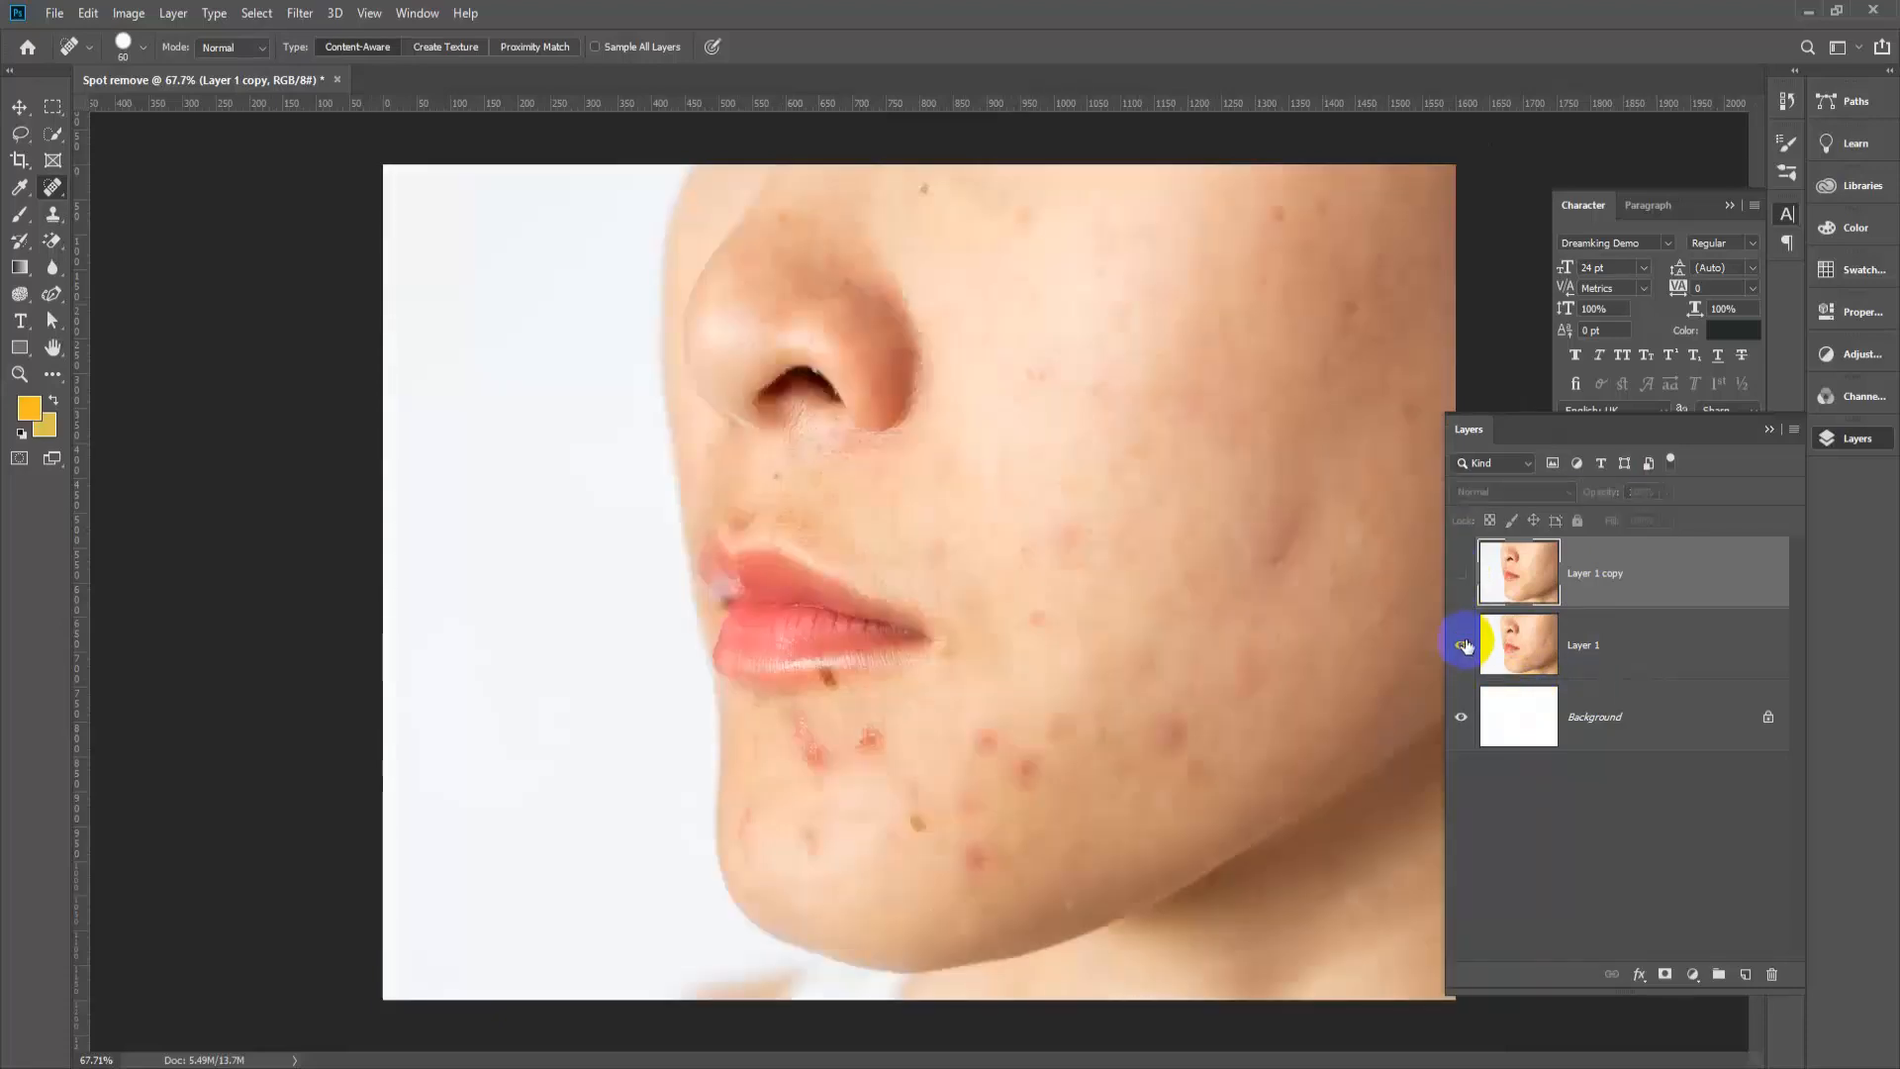
left_click(1463, 579)
left_click(1463, 579)
left_click(1463, 579)
left_click(1463, 579)
left_click(1462, 579)
left_click(1462, 579)
left_click(1461, 574)
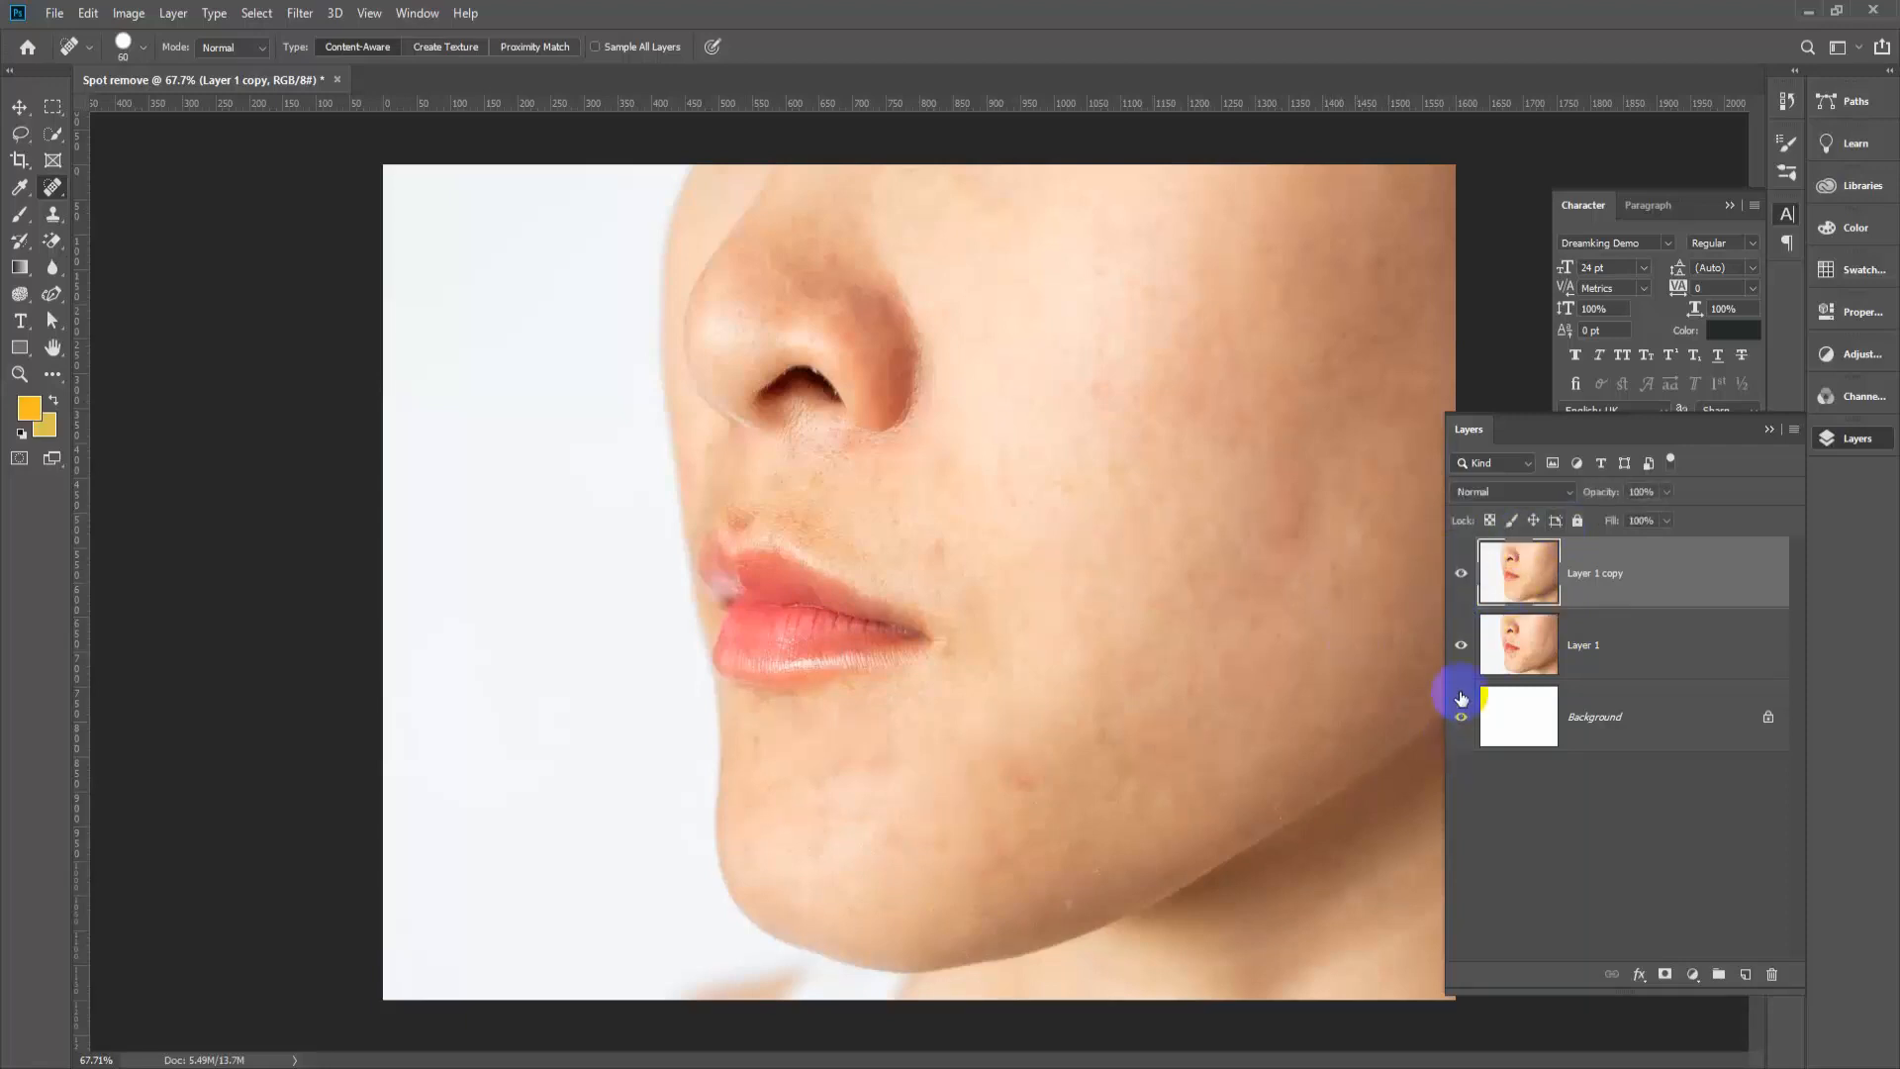
left_click(1464, 642)
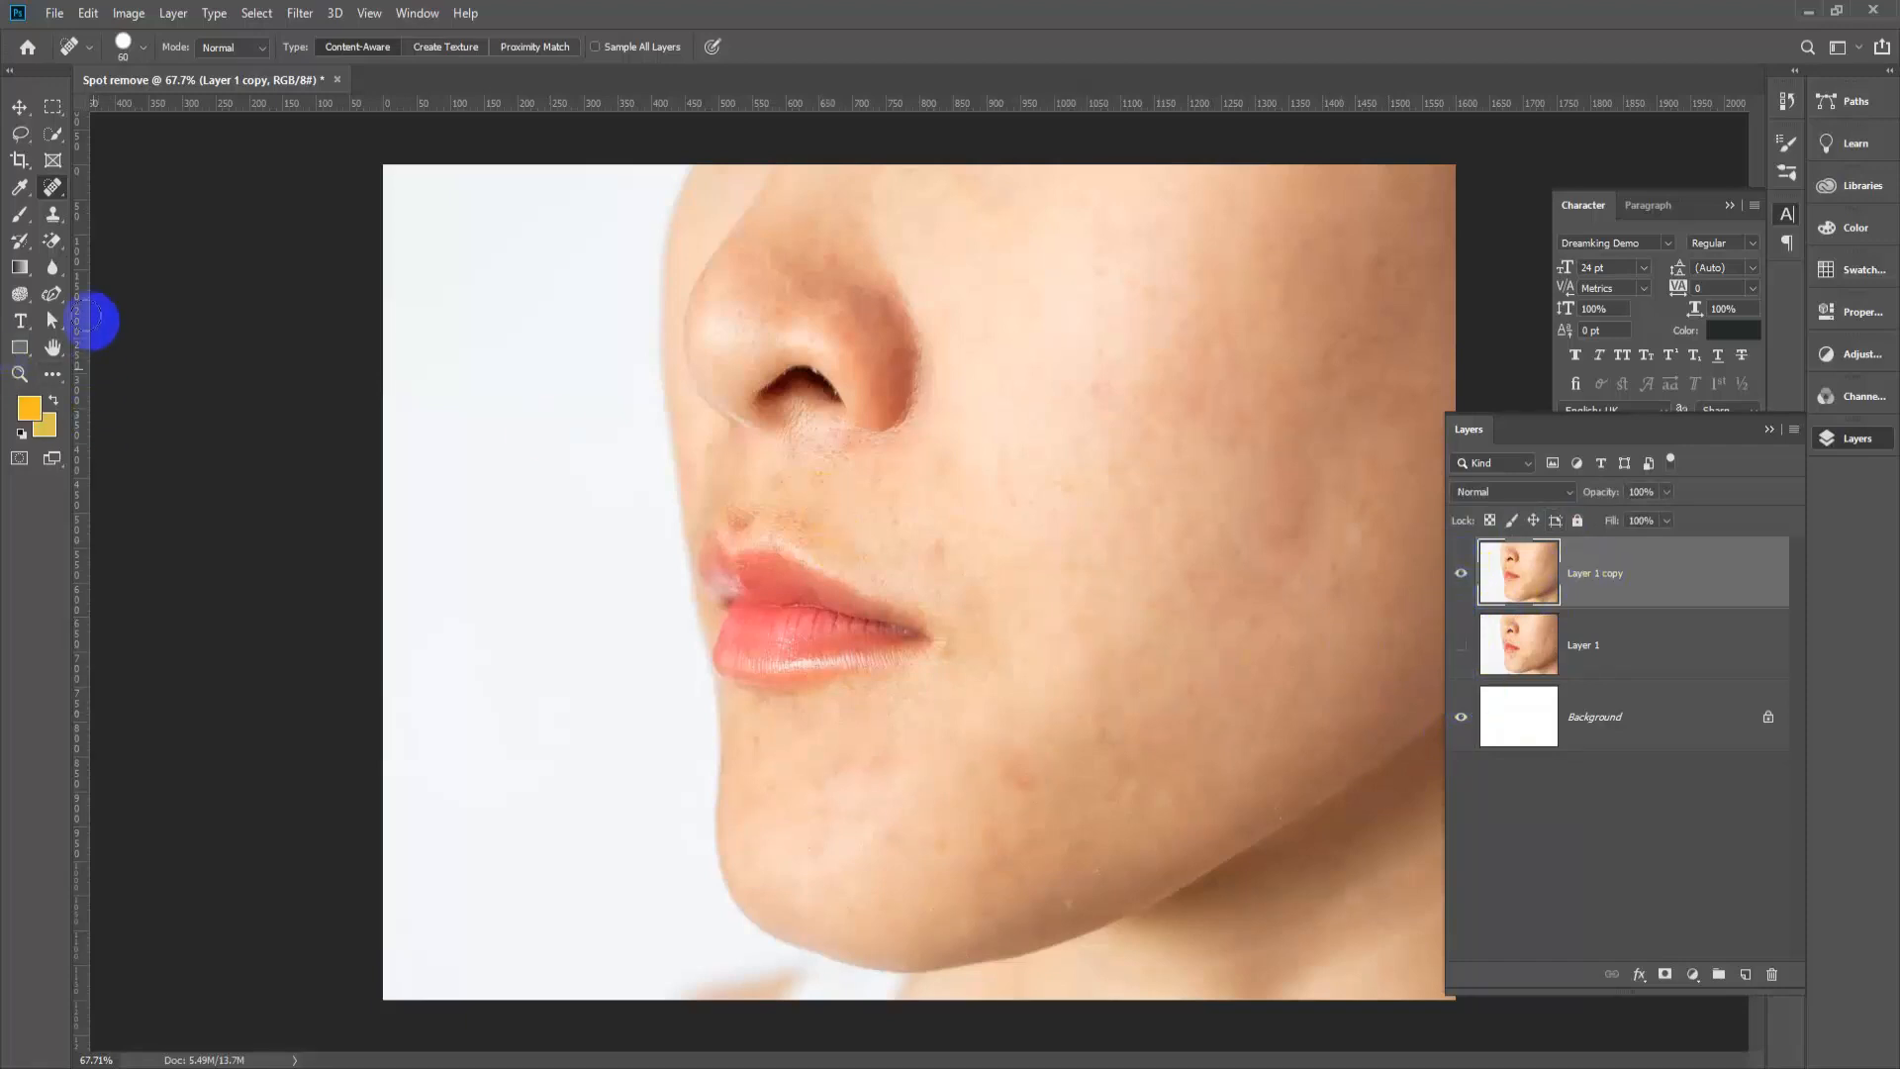
Step: Switch to the Healing Brush Tool and enlarge its brush to 100 px
left_click(50, 193)
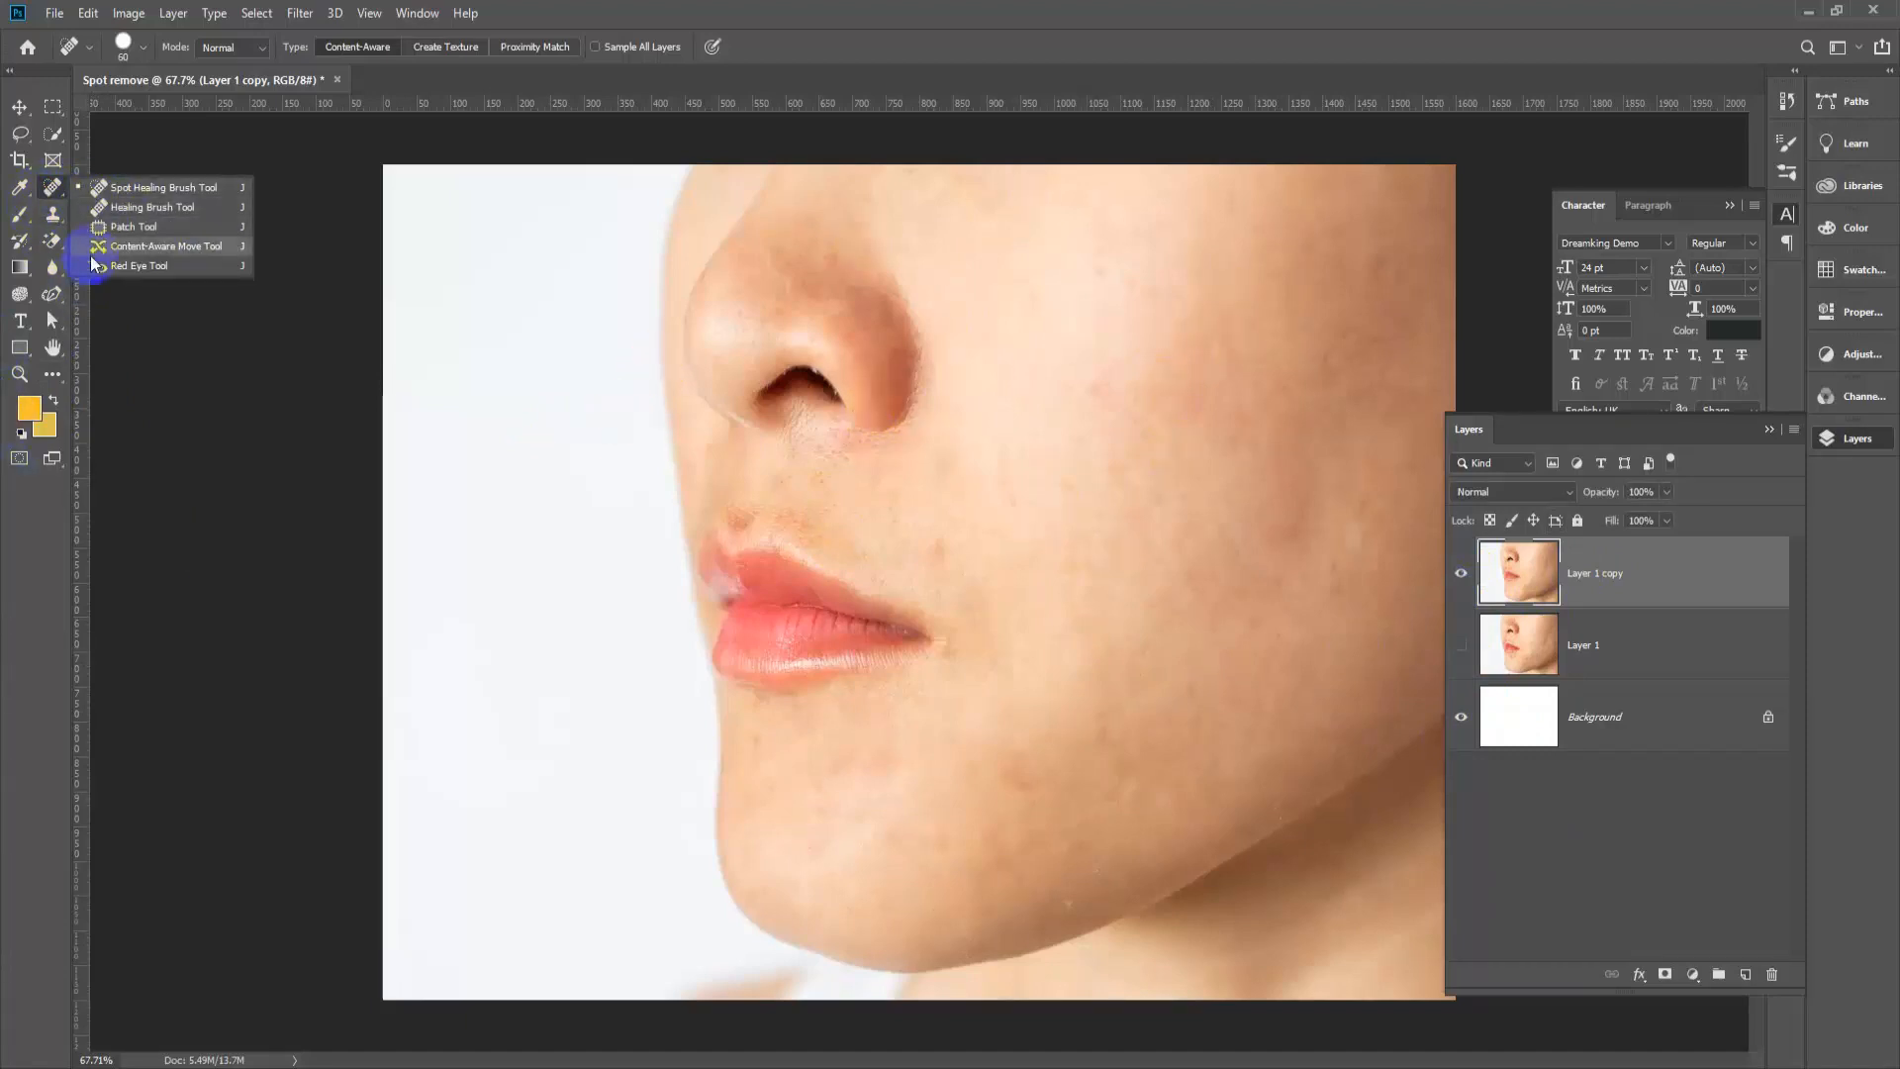
left_click(144, 209)
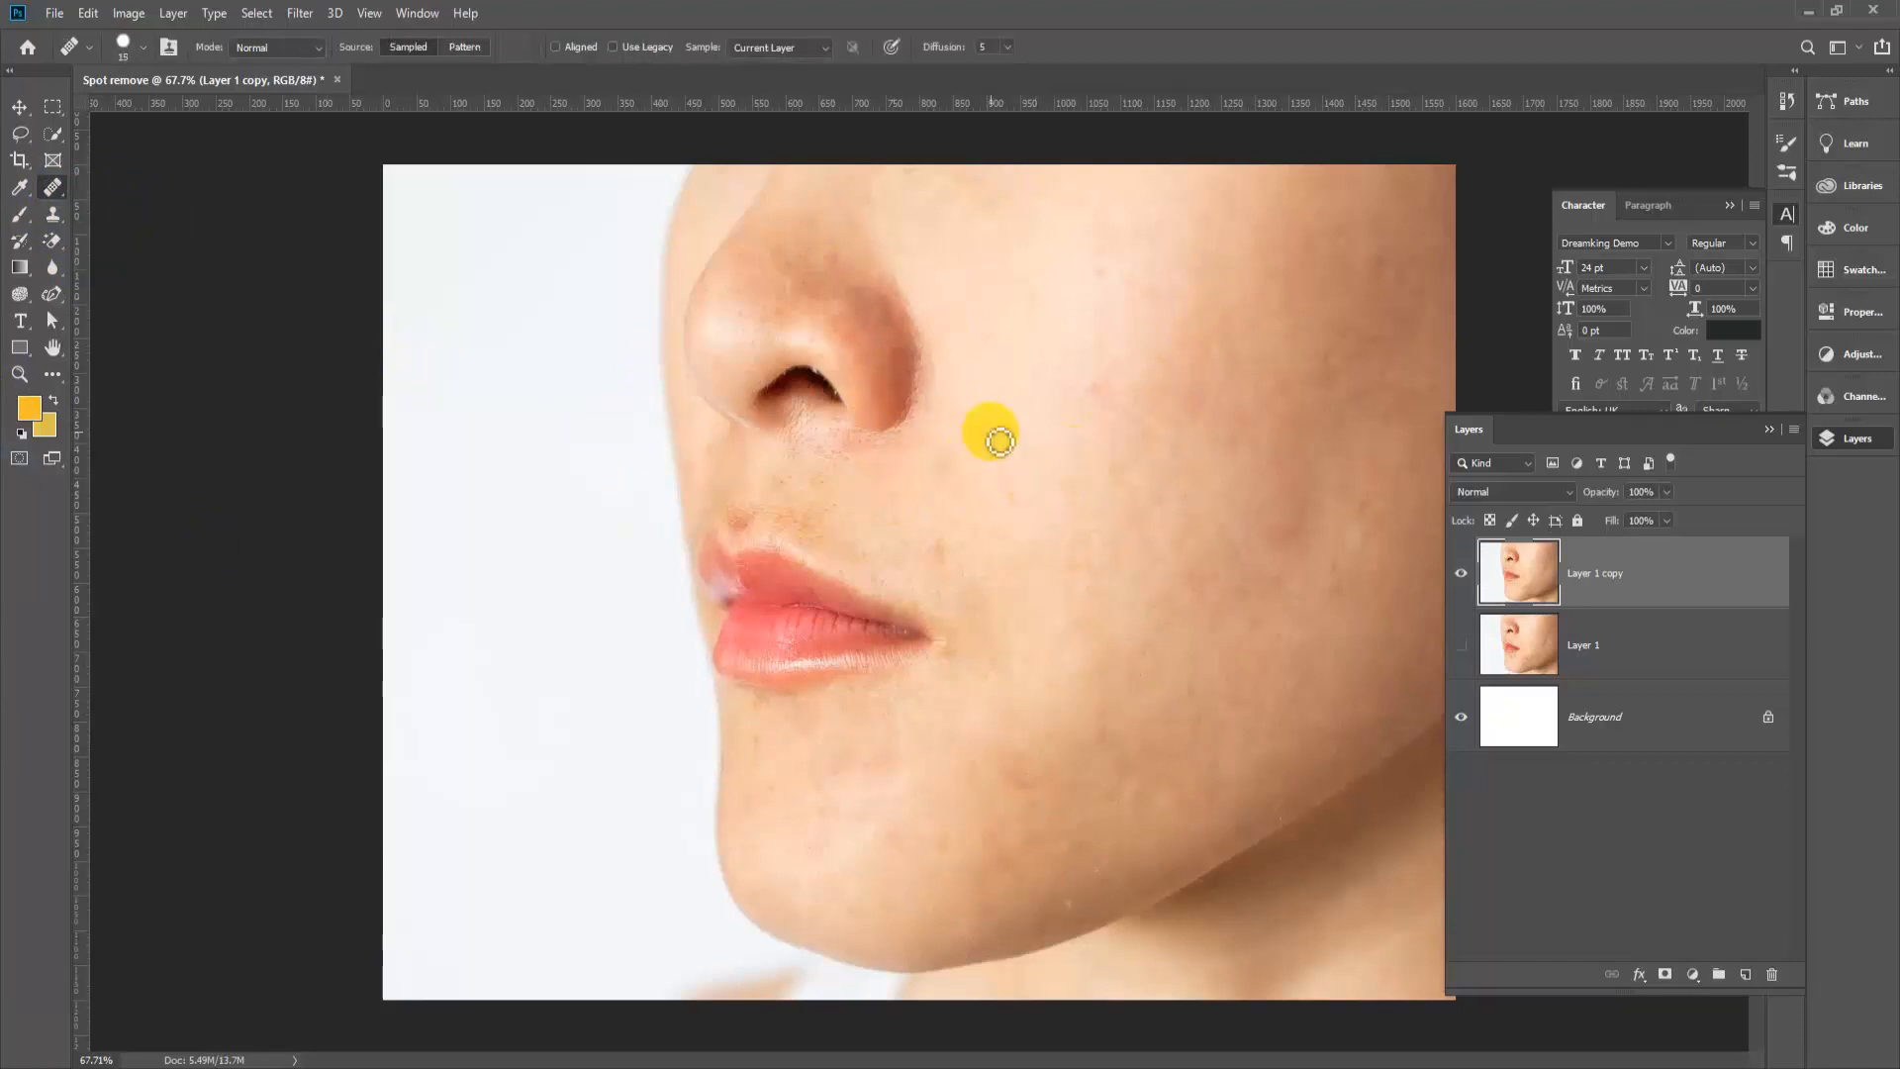
key("bracketright")
key("bracketright")
key("bracketright")
key("bracketright")
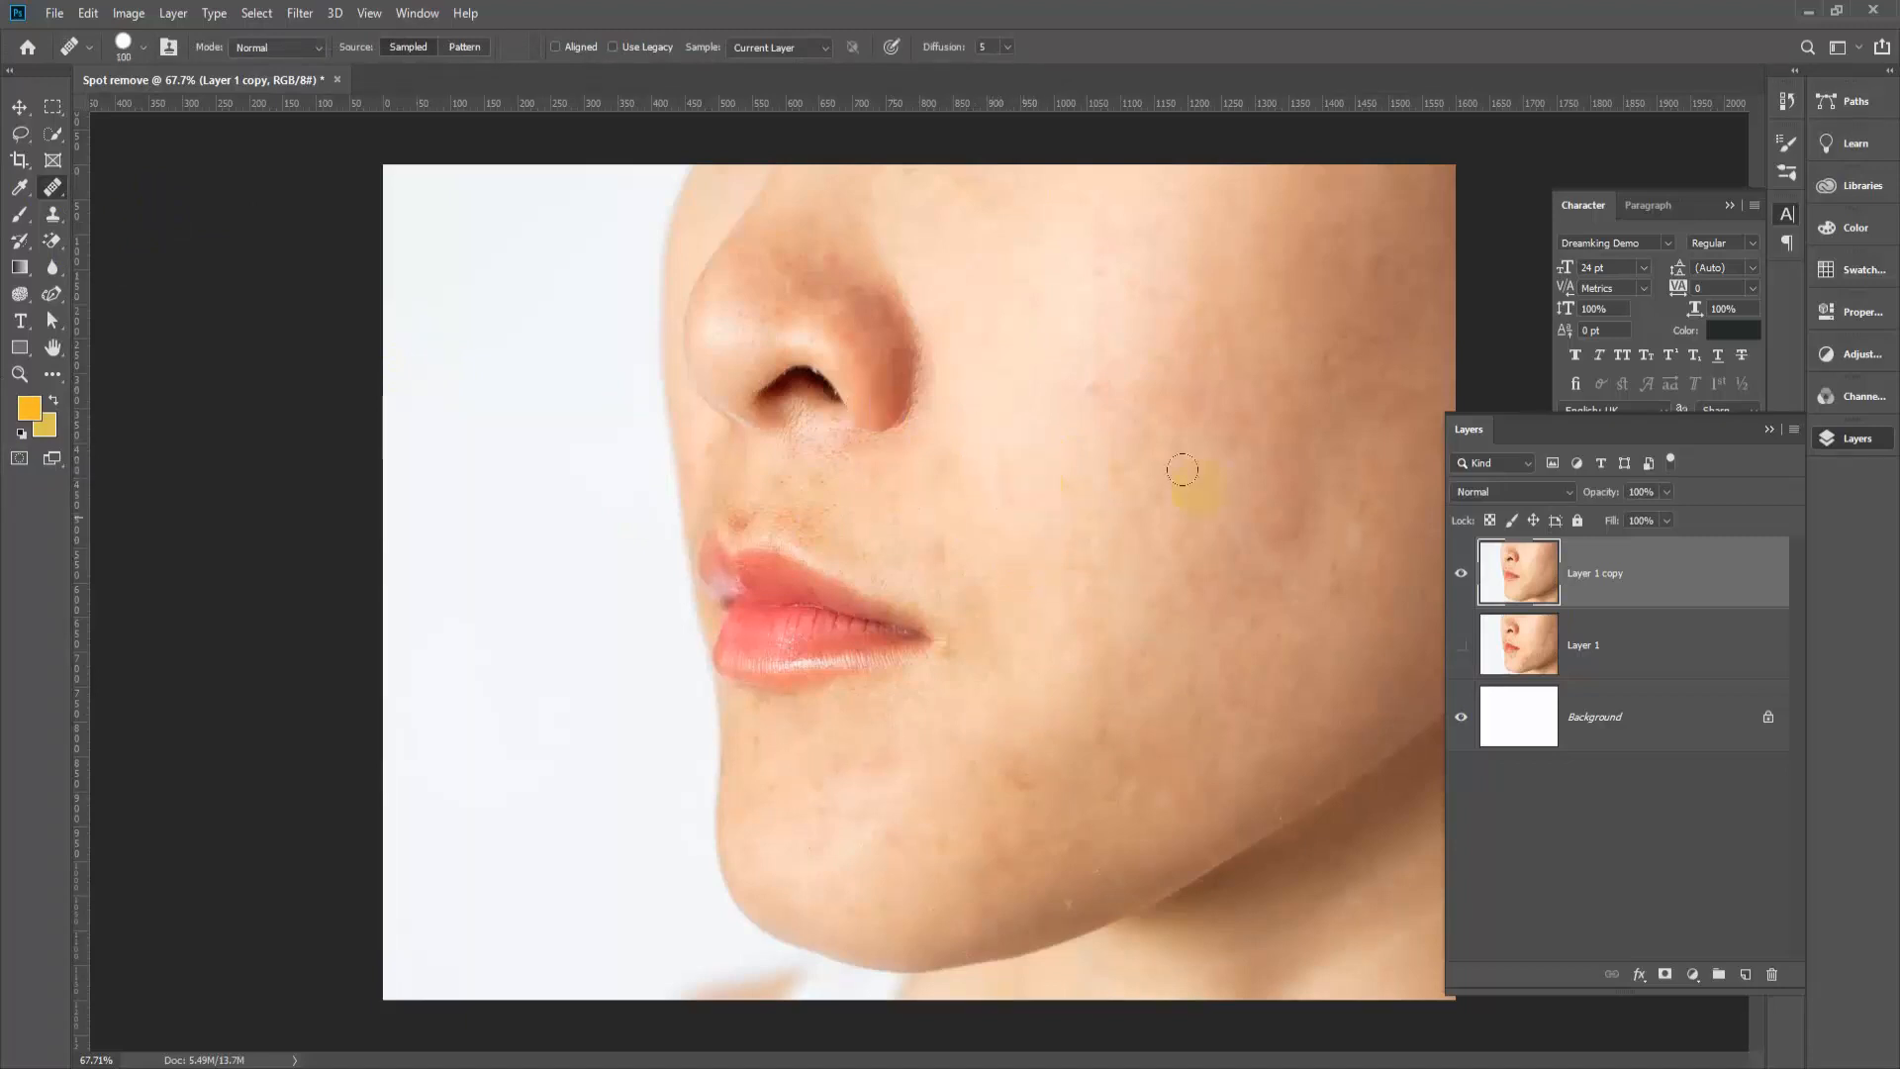
Step: Try the Healing Brush on the middle cheek, the lower jaw and the outer upper cheek
left_click(1110, 495)
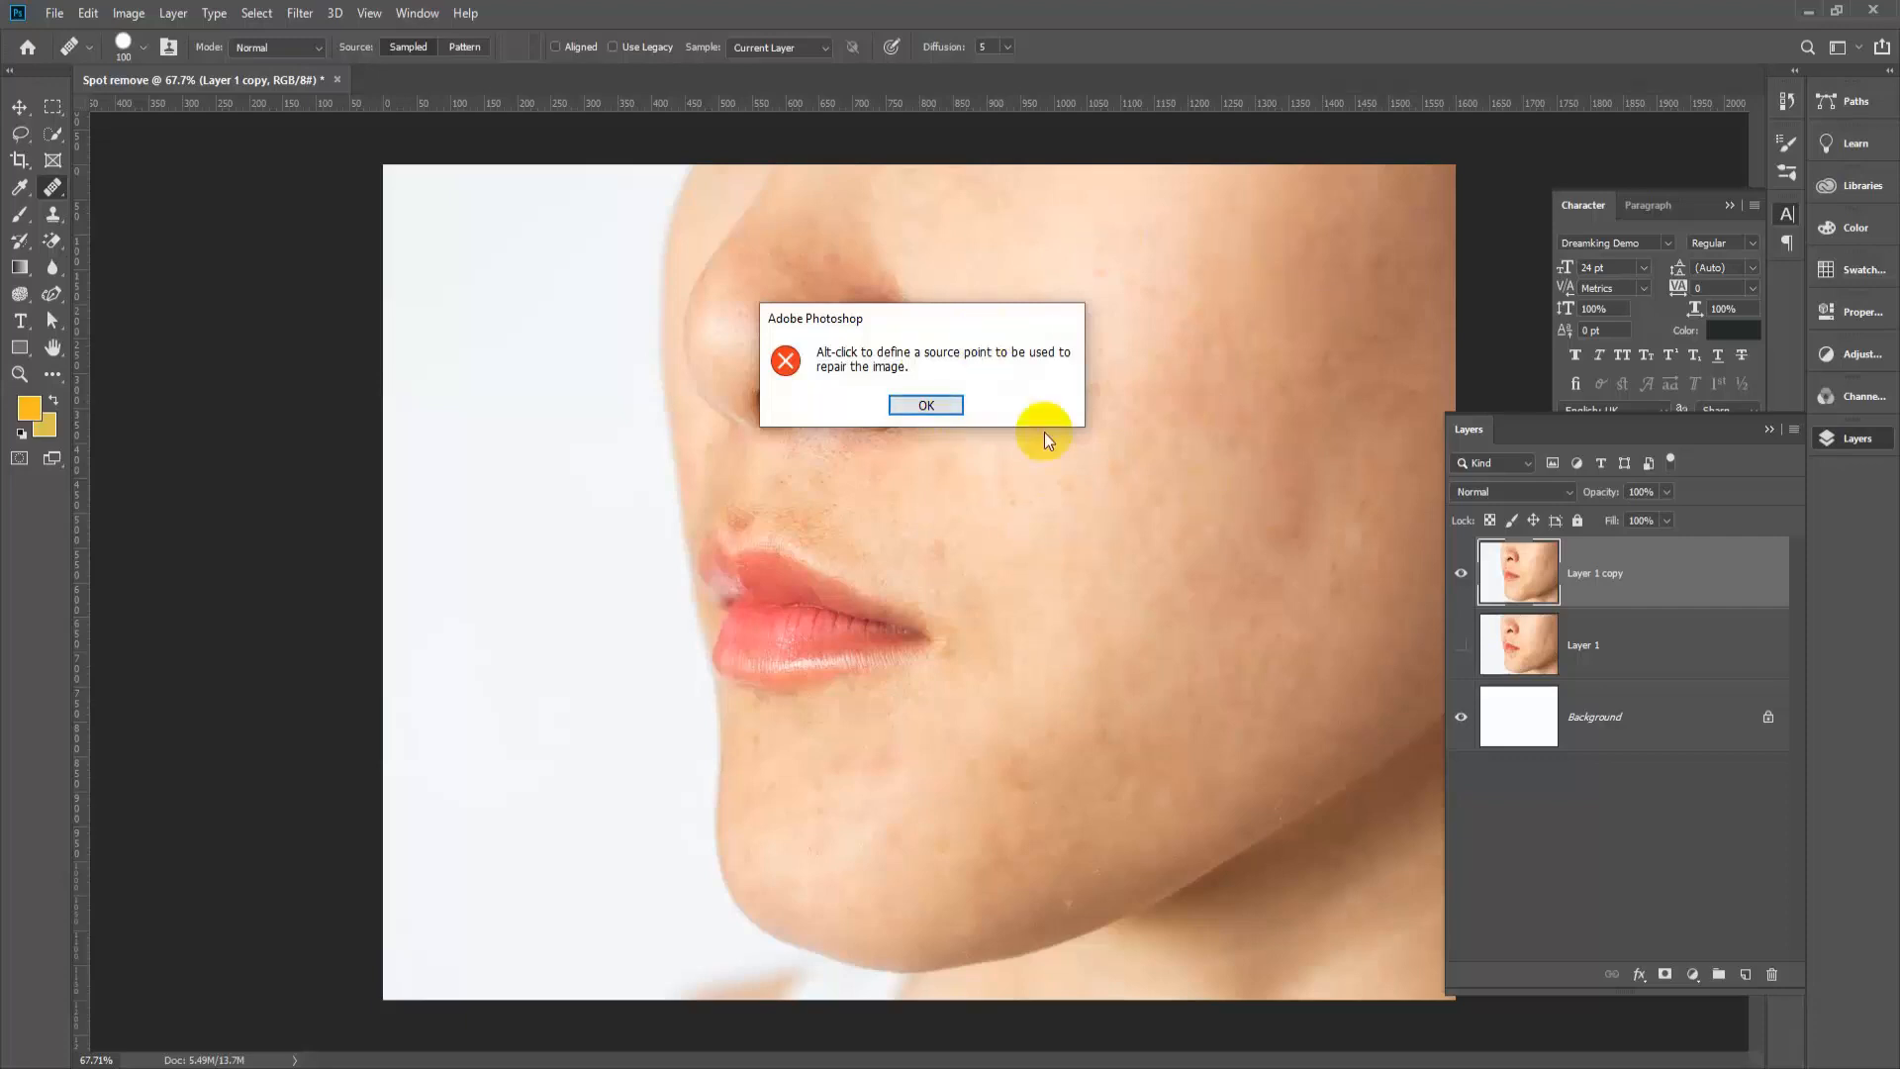
left_click(926, 405)
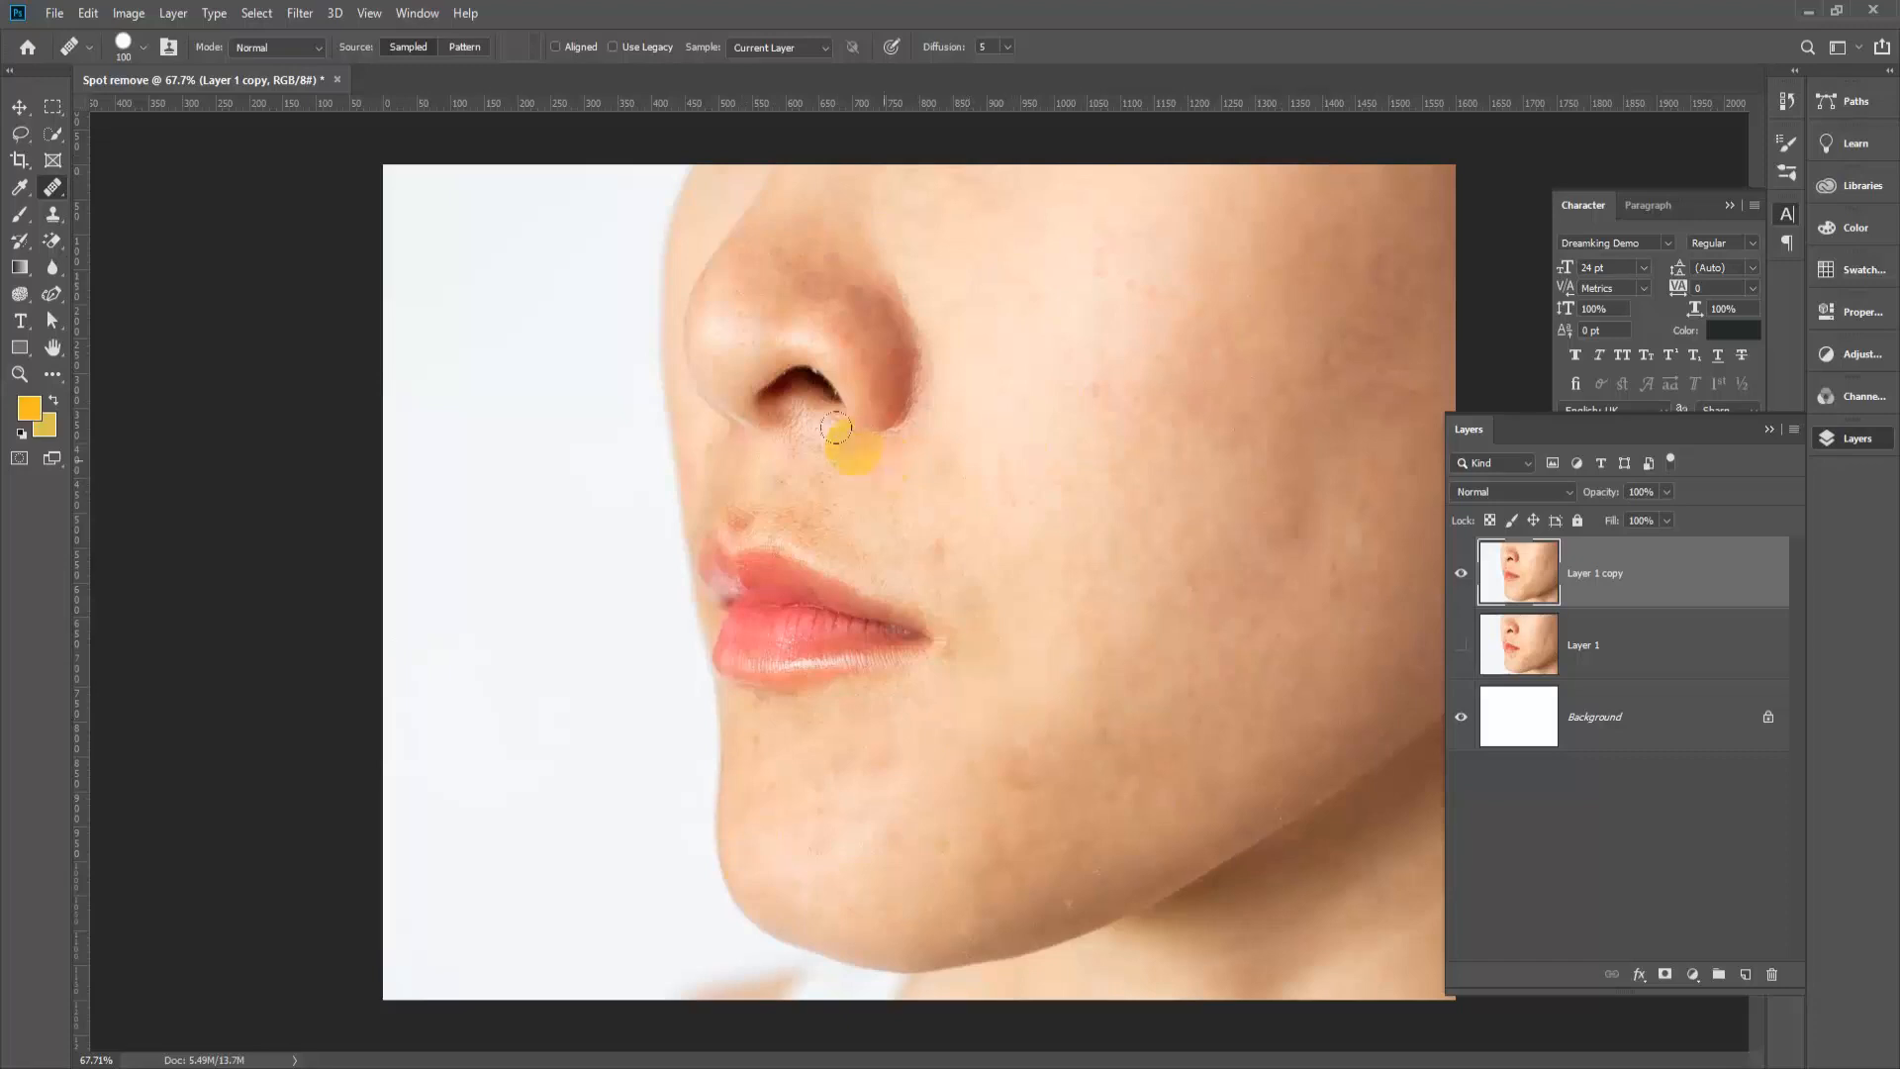
left_click(1062, 912)
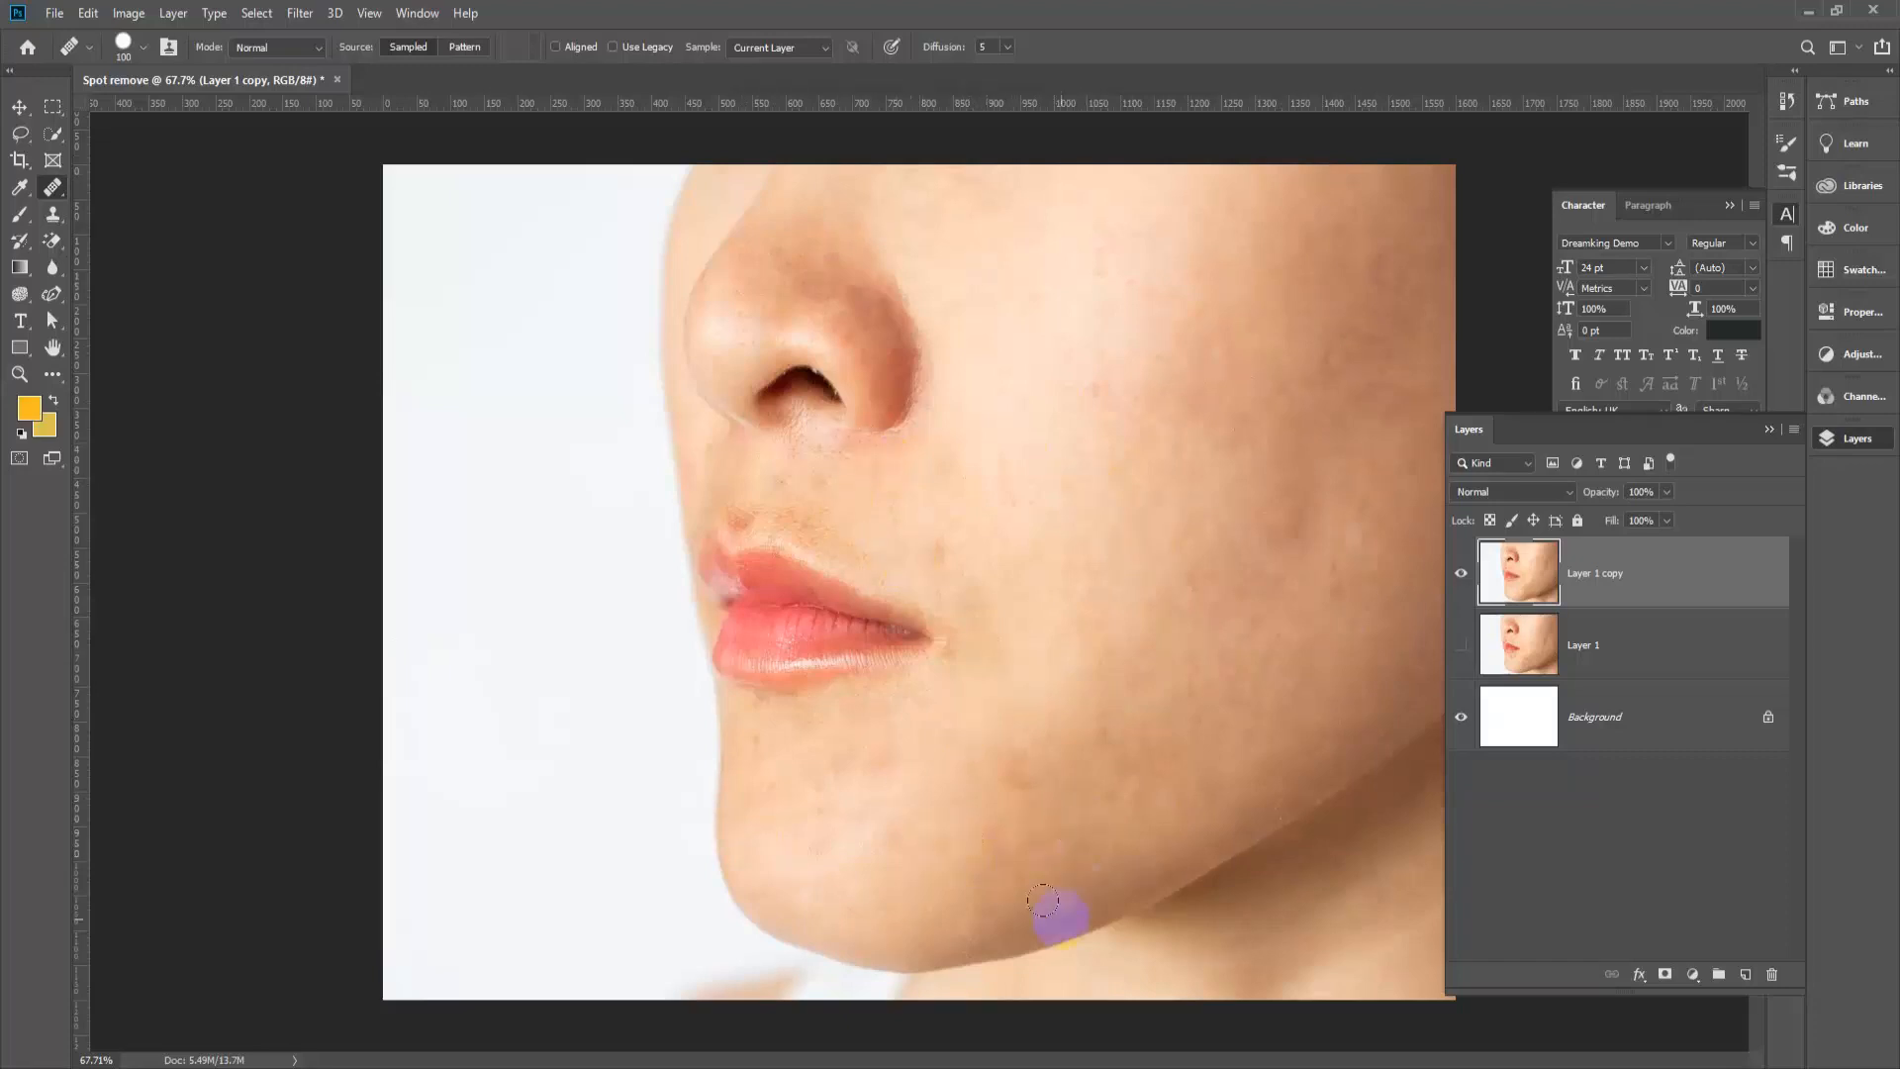
mouse_move(1305, 278)
left_mouse_down()
mouse_move(1268, 305)
mouse_move(1336, 254)
left_mouse_up()
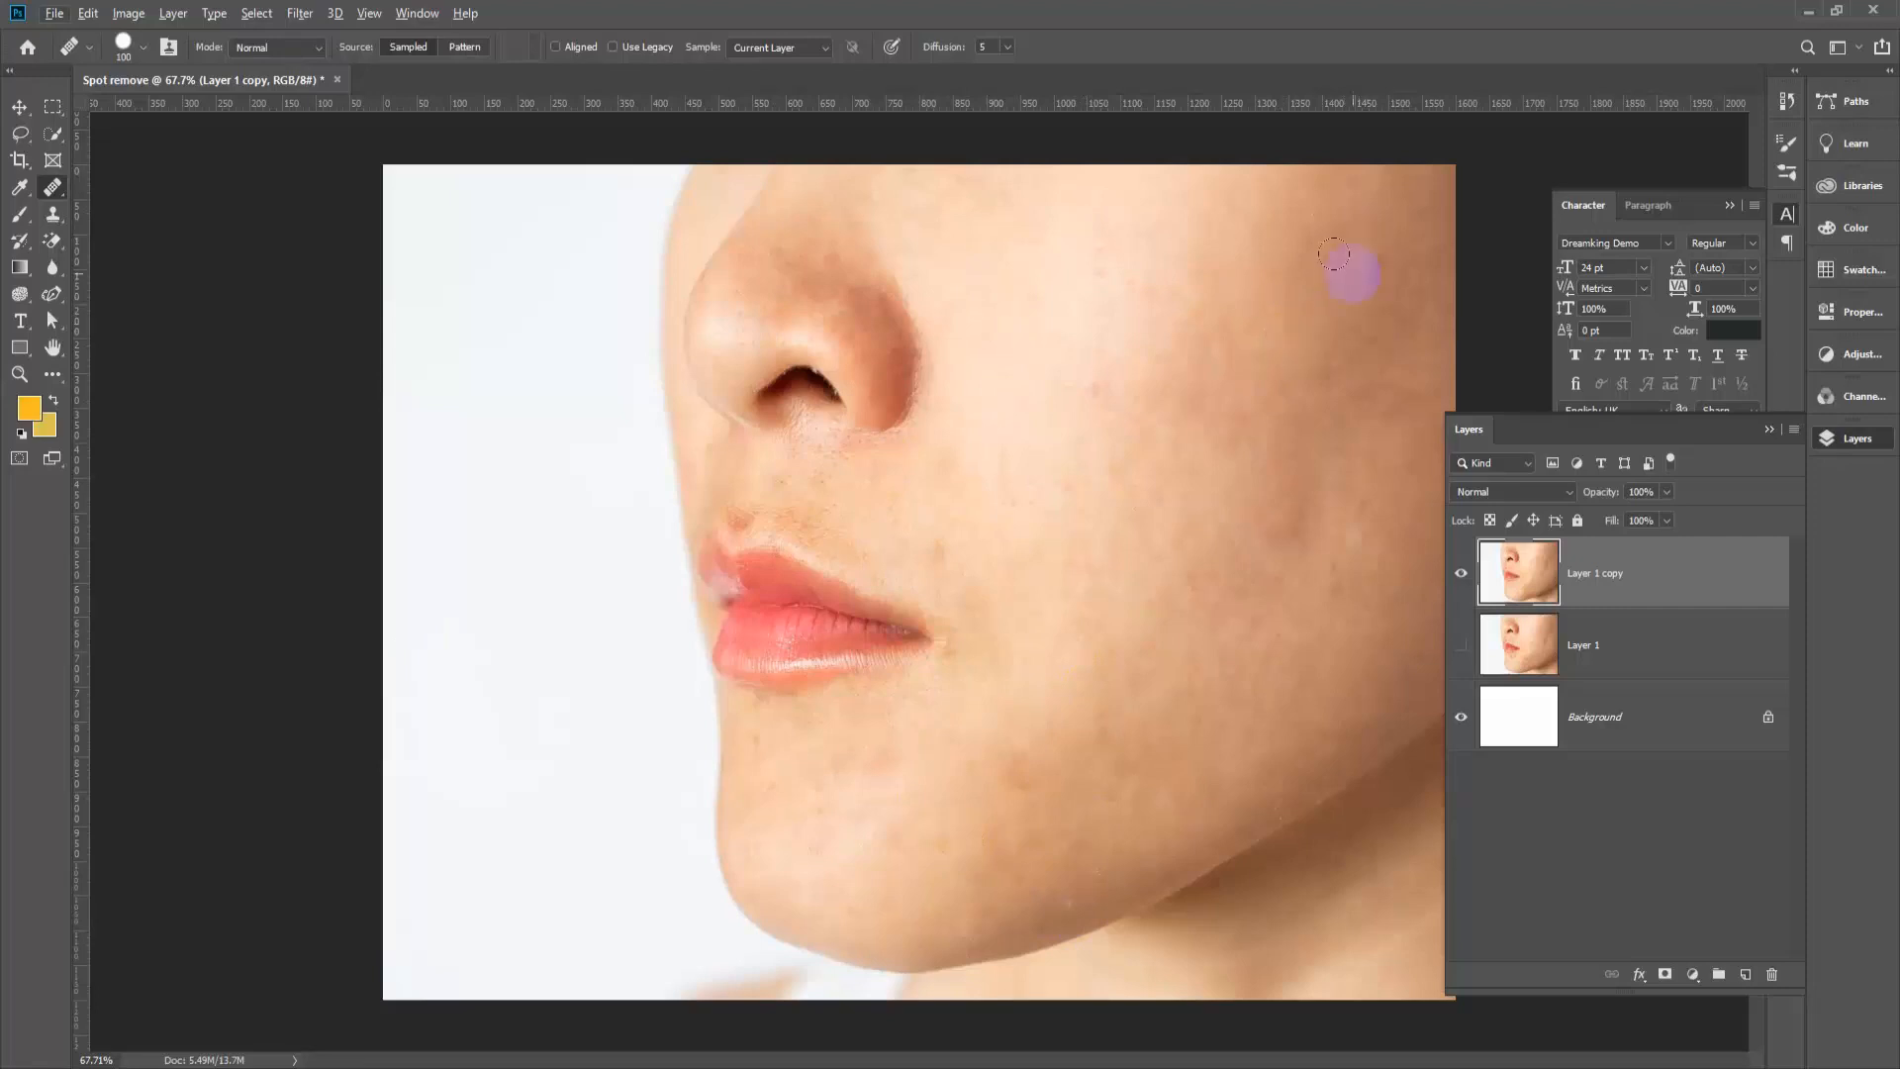
left_click(1297, 280)
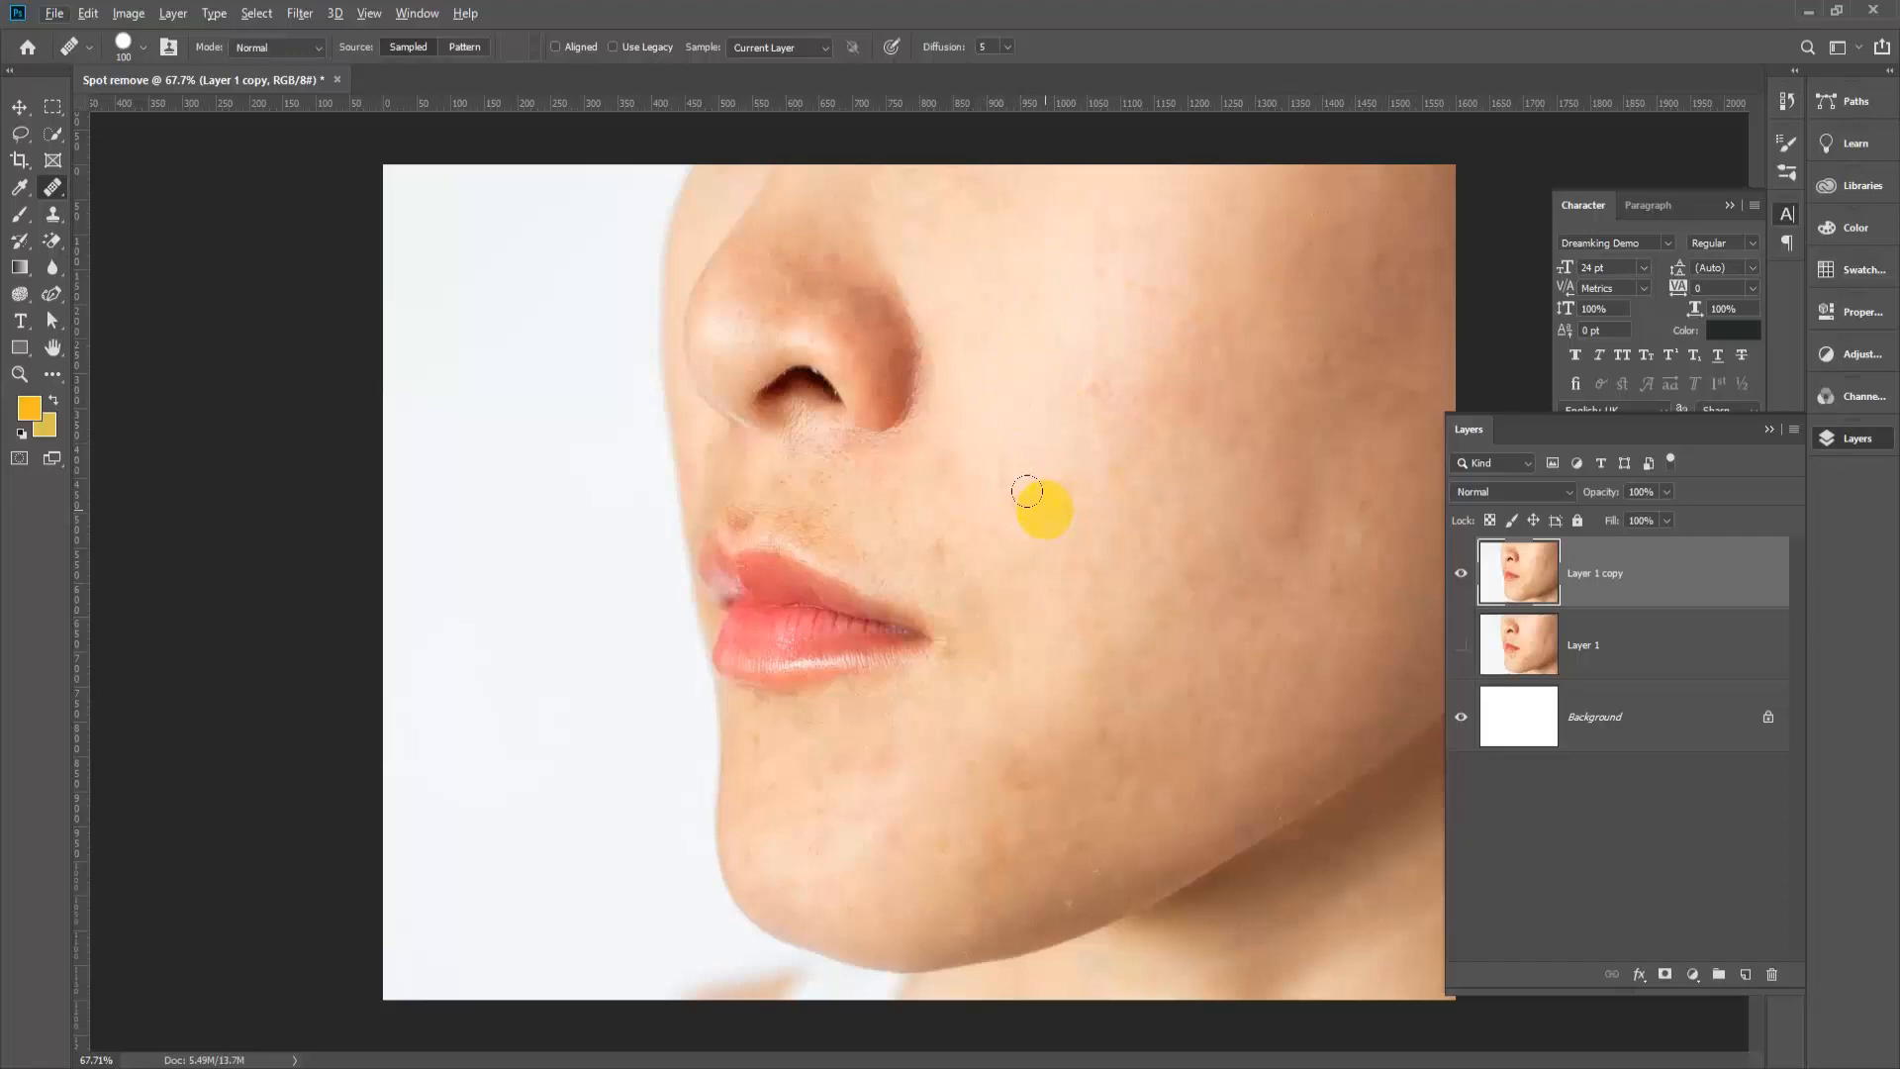
Step: Sample clean skin on the outer cheek and try the Healing Brush at the mouth corner, below the nose and beside the nostril
left_click(1385, 348, "alt")
left_click(911, 638)
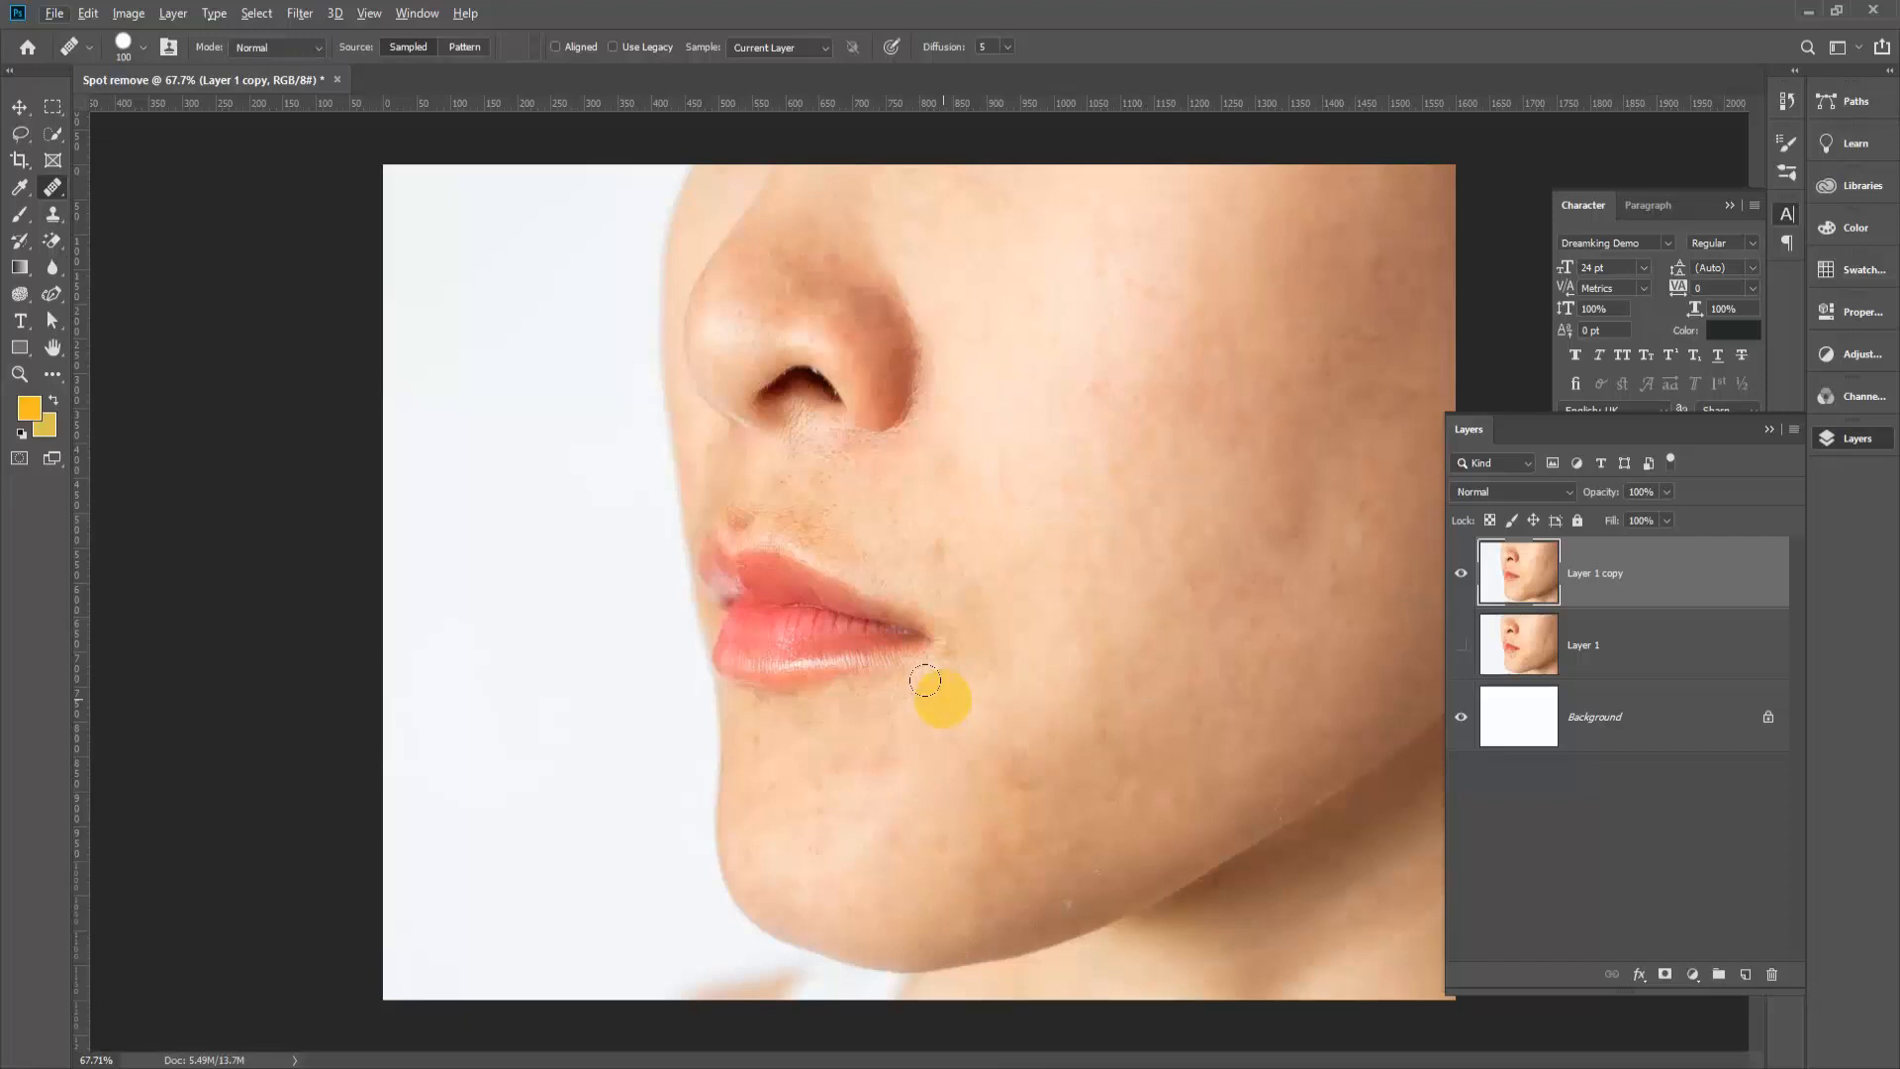
left_click(789, 472)
left_click(886, 288)
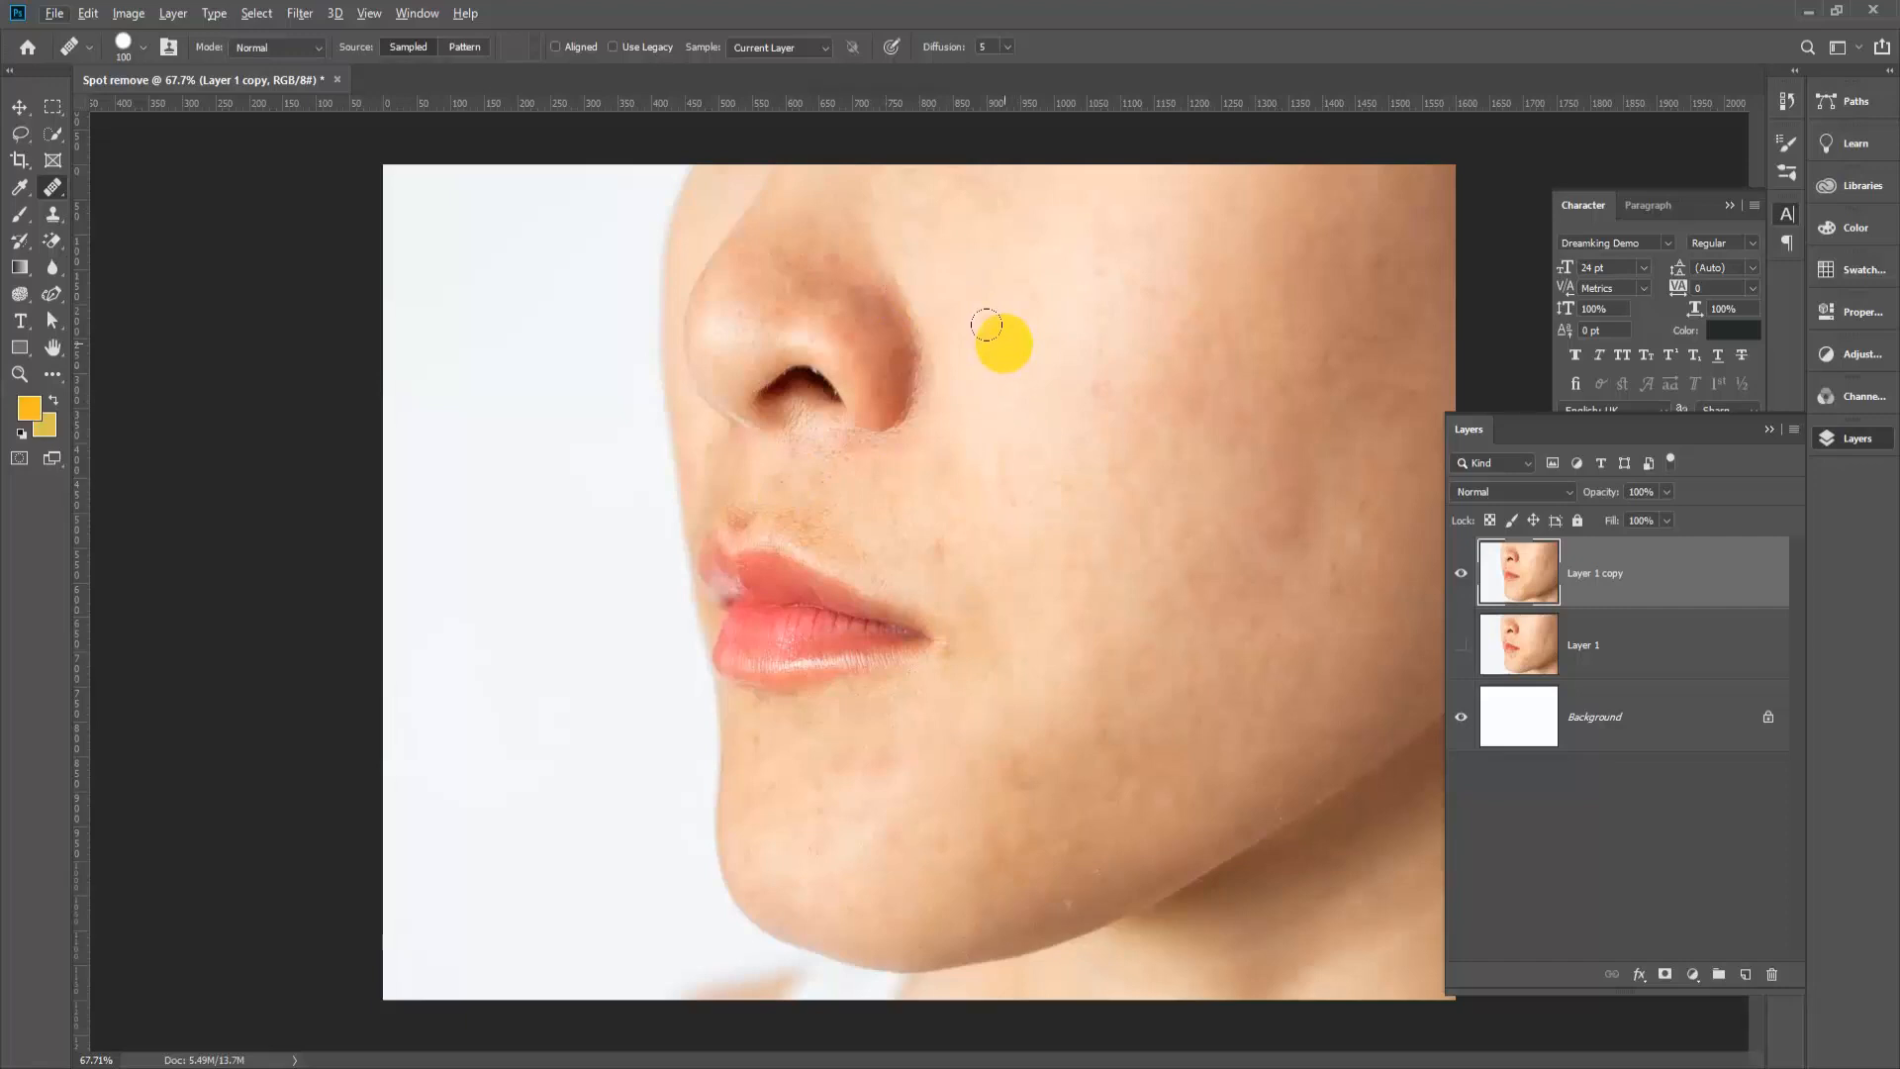
left_click(932, 341)
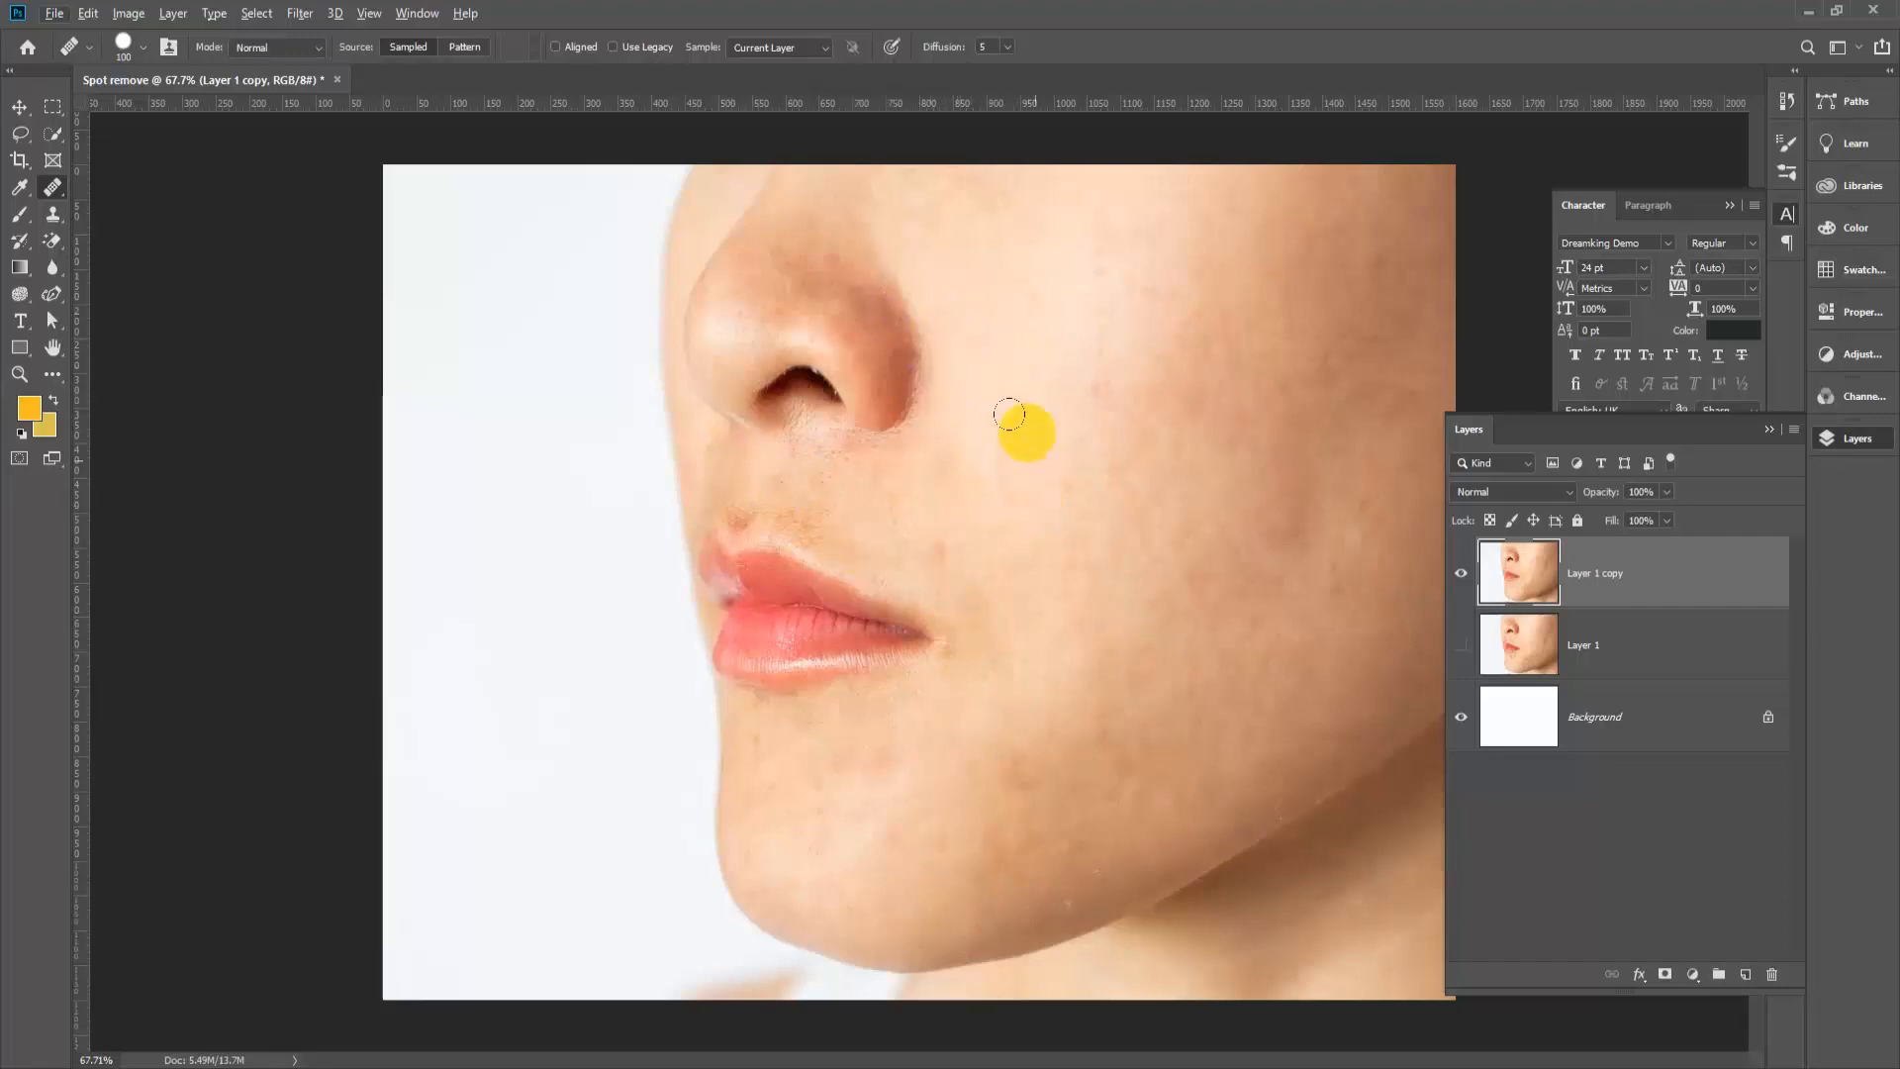
Step: Heal the reddish spot and the uneven skin on the upper middle cheek with long Healing Brush strokes
scroll(997, 354, "up", 6)
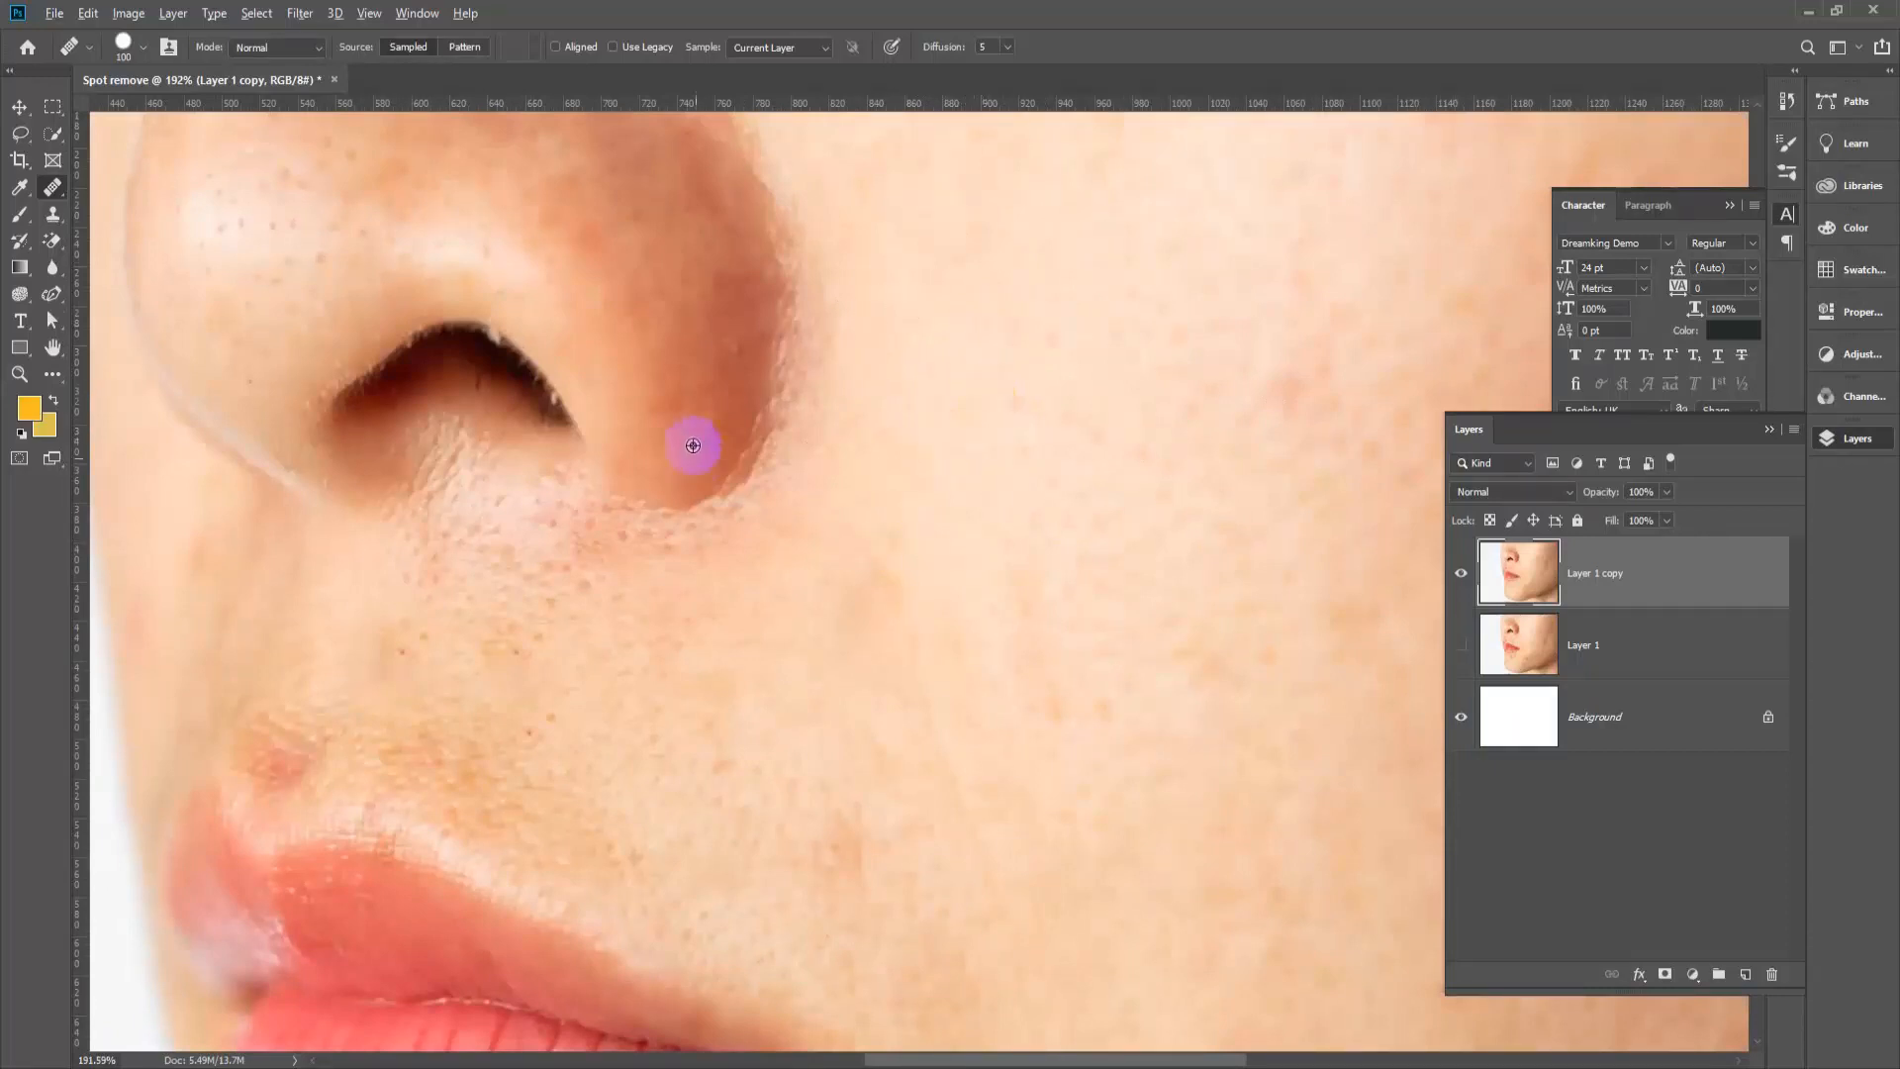
scroll(699, 459, "down", 2)
scroll(826, 578, "down", 1)
scroll(880, 624, "up", 1)
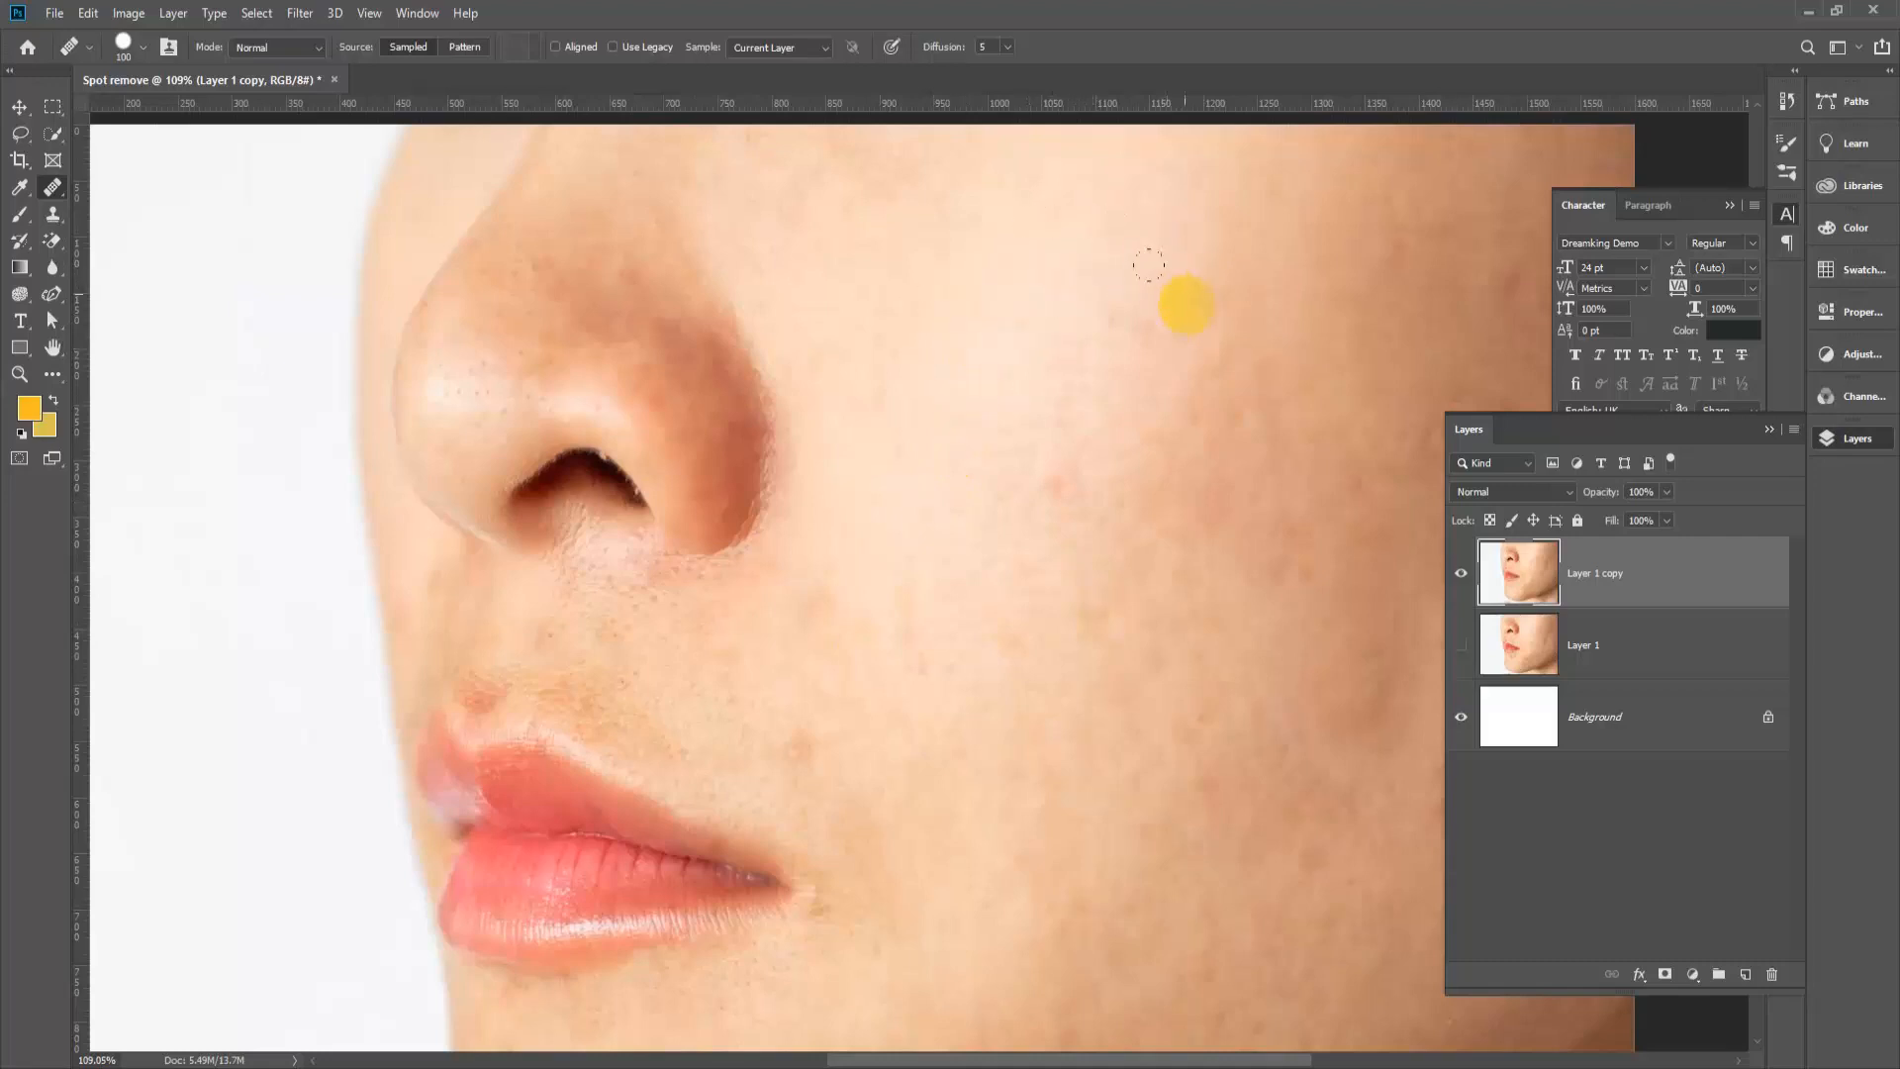
mouse_move(1108, 329)
left_mouse_down()
mouse_move(1078, 430)
mouse_move(1090, 532)
left_mouse_up()
mouse_move(1195, 360)
left_mouse_down()
mouse_move(1204, 479)
mouse_move(1142, 550)
left_mouse_up()
scroll(1098, 641, "down", 1)
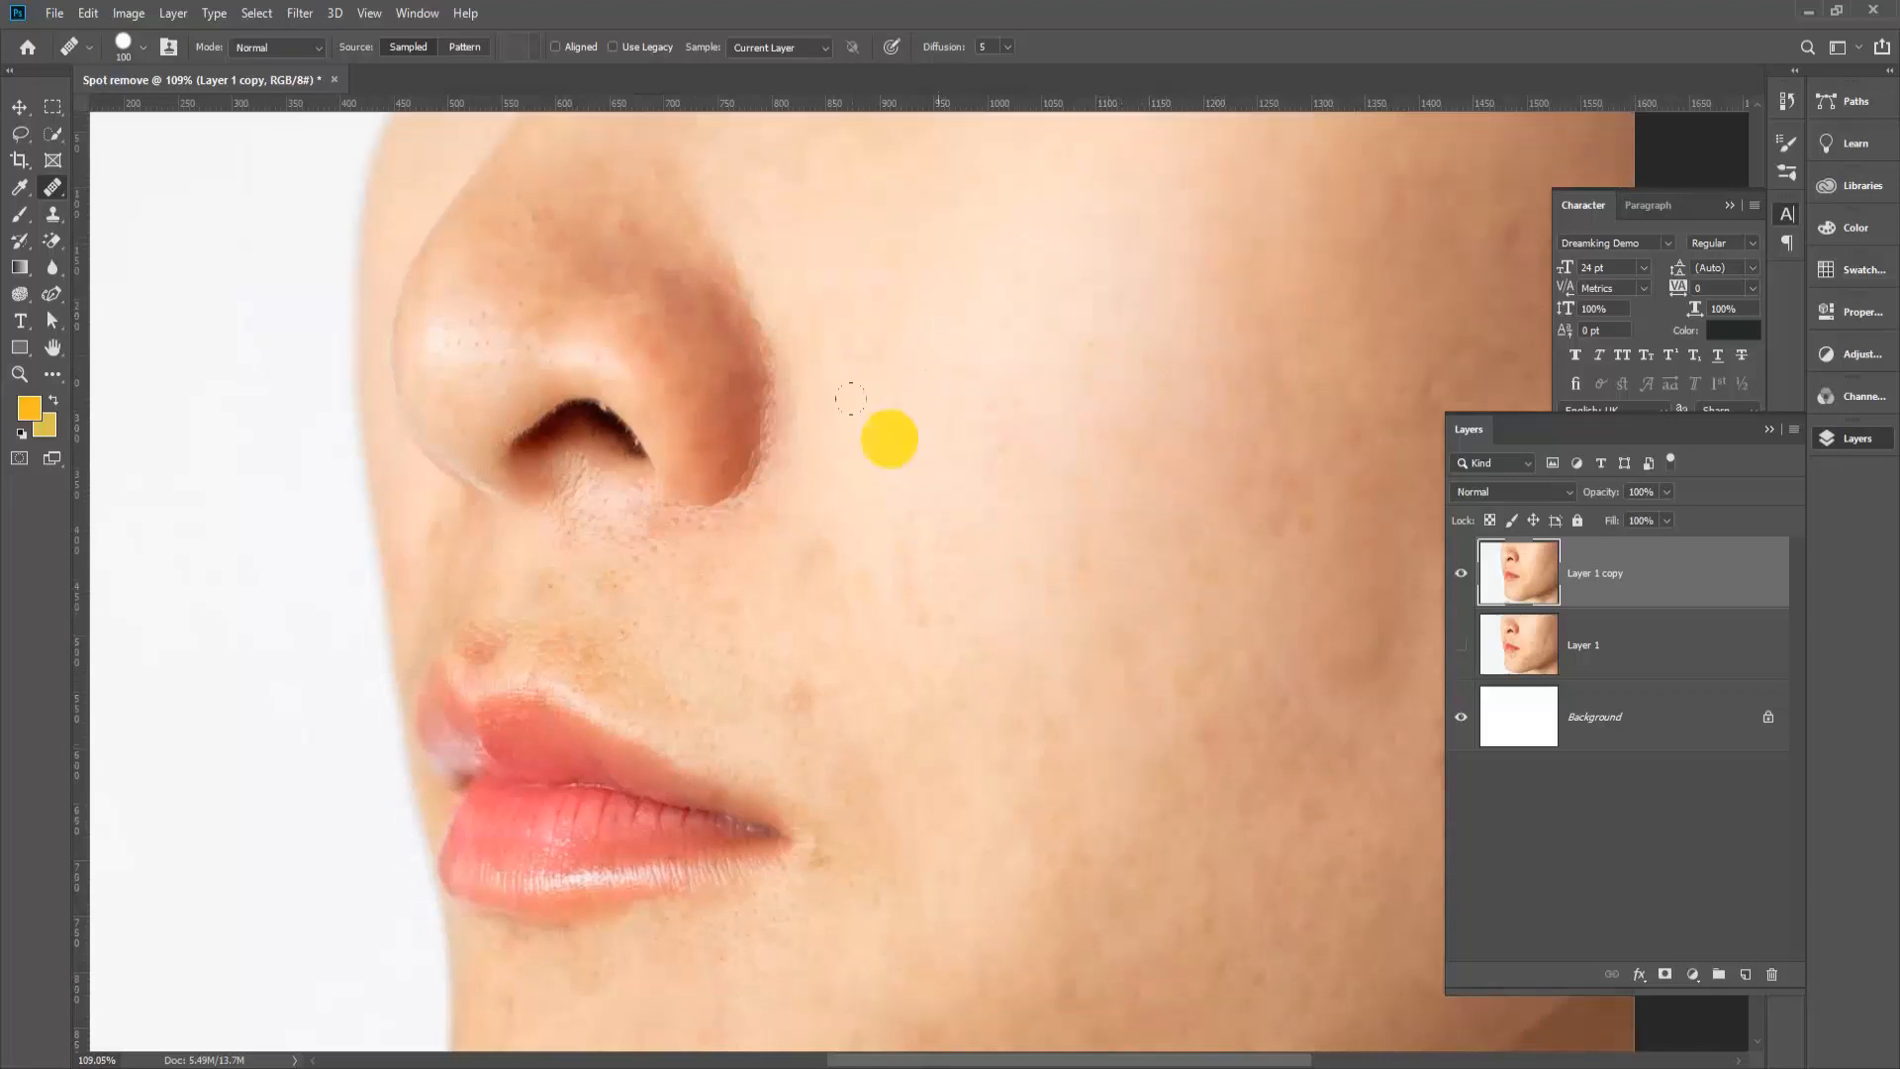
Step: Heal the faint blotches on the middle cheek beside the mouth and on the upper cheek
scroll(1051, 738, "down", 2)
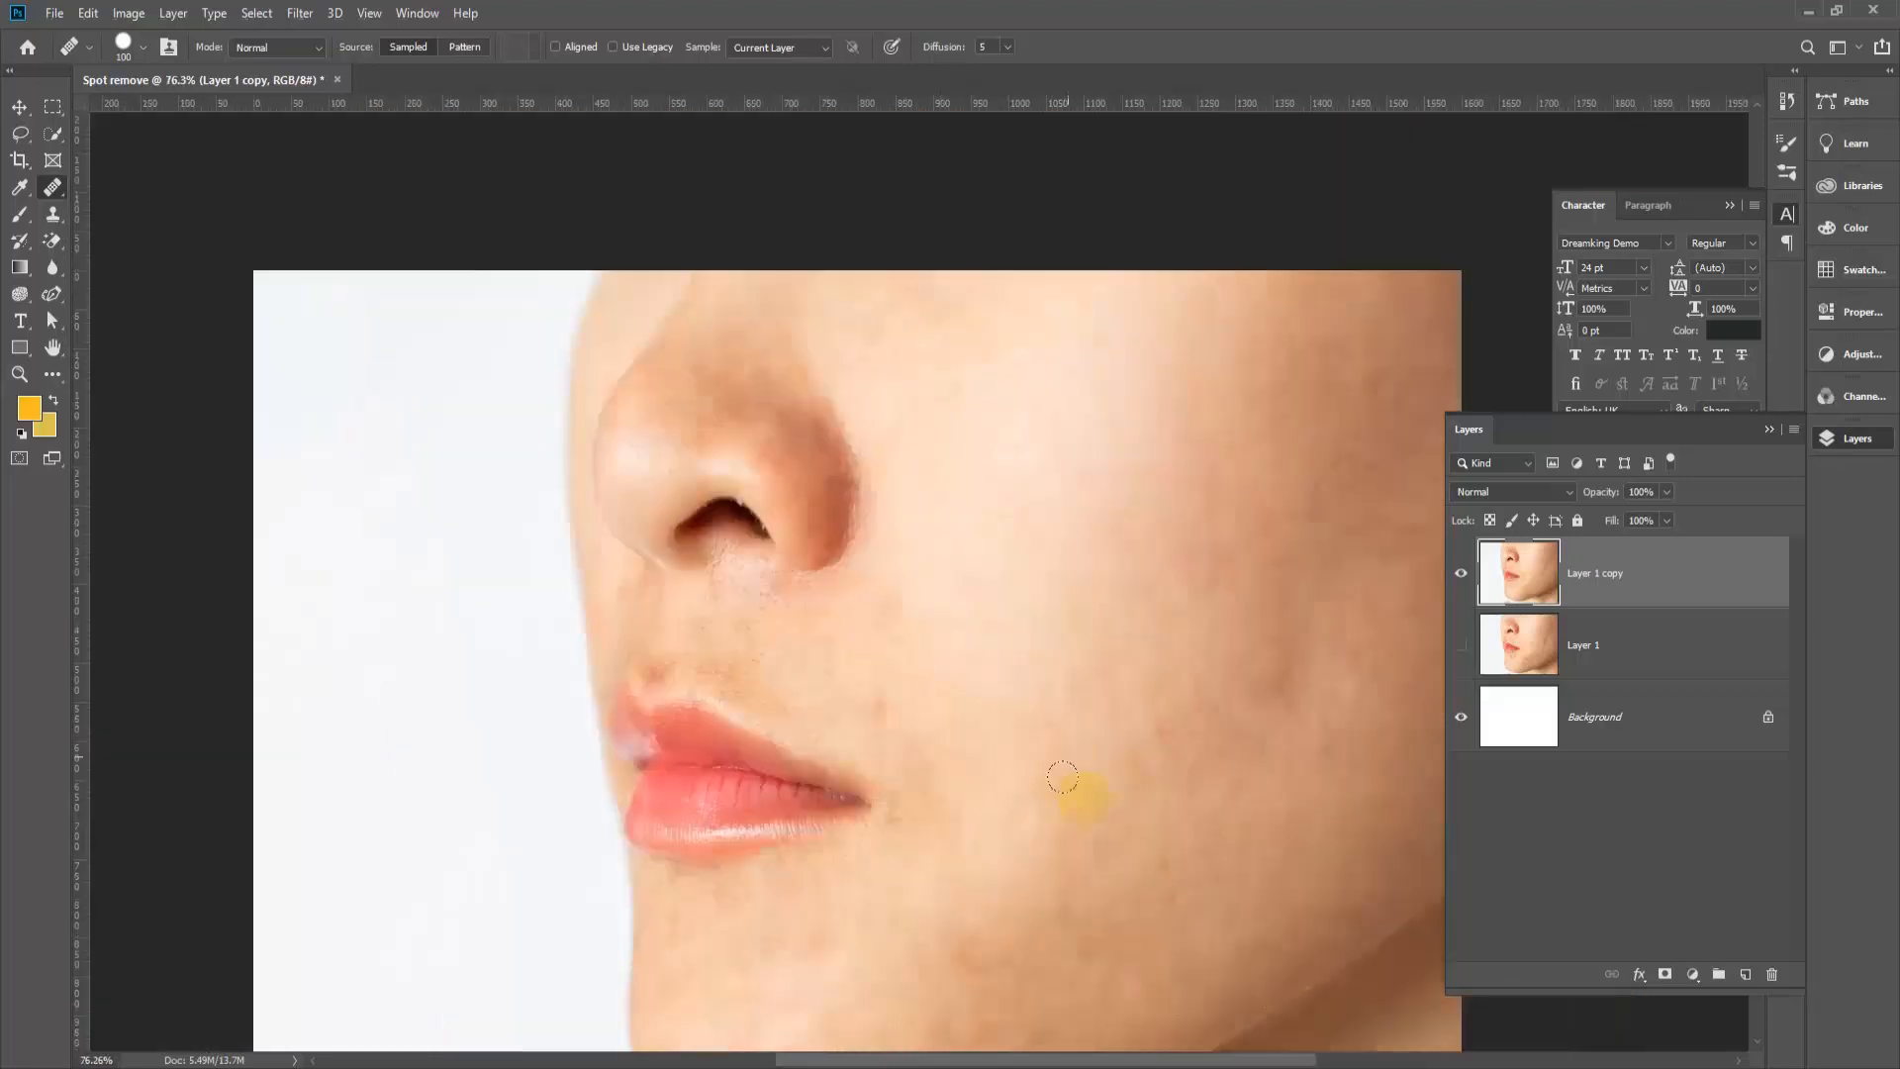
scroll(1034, 782, "down", 1)
scroll(1118, 582, "down", 1)
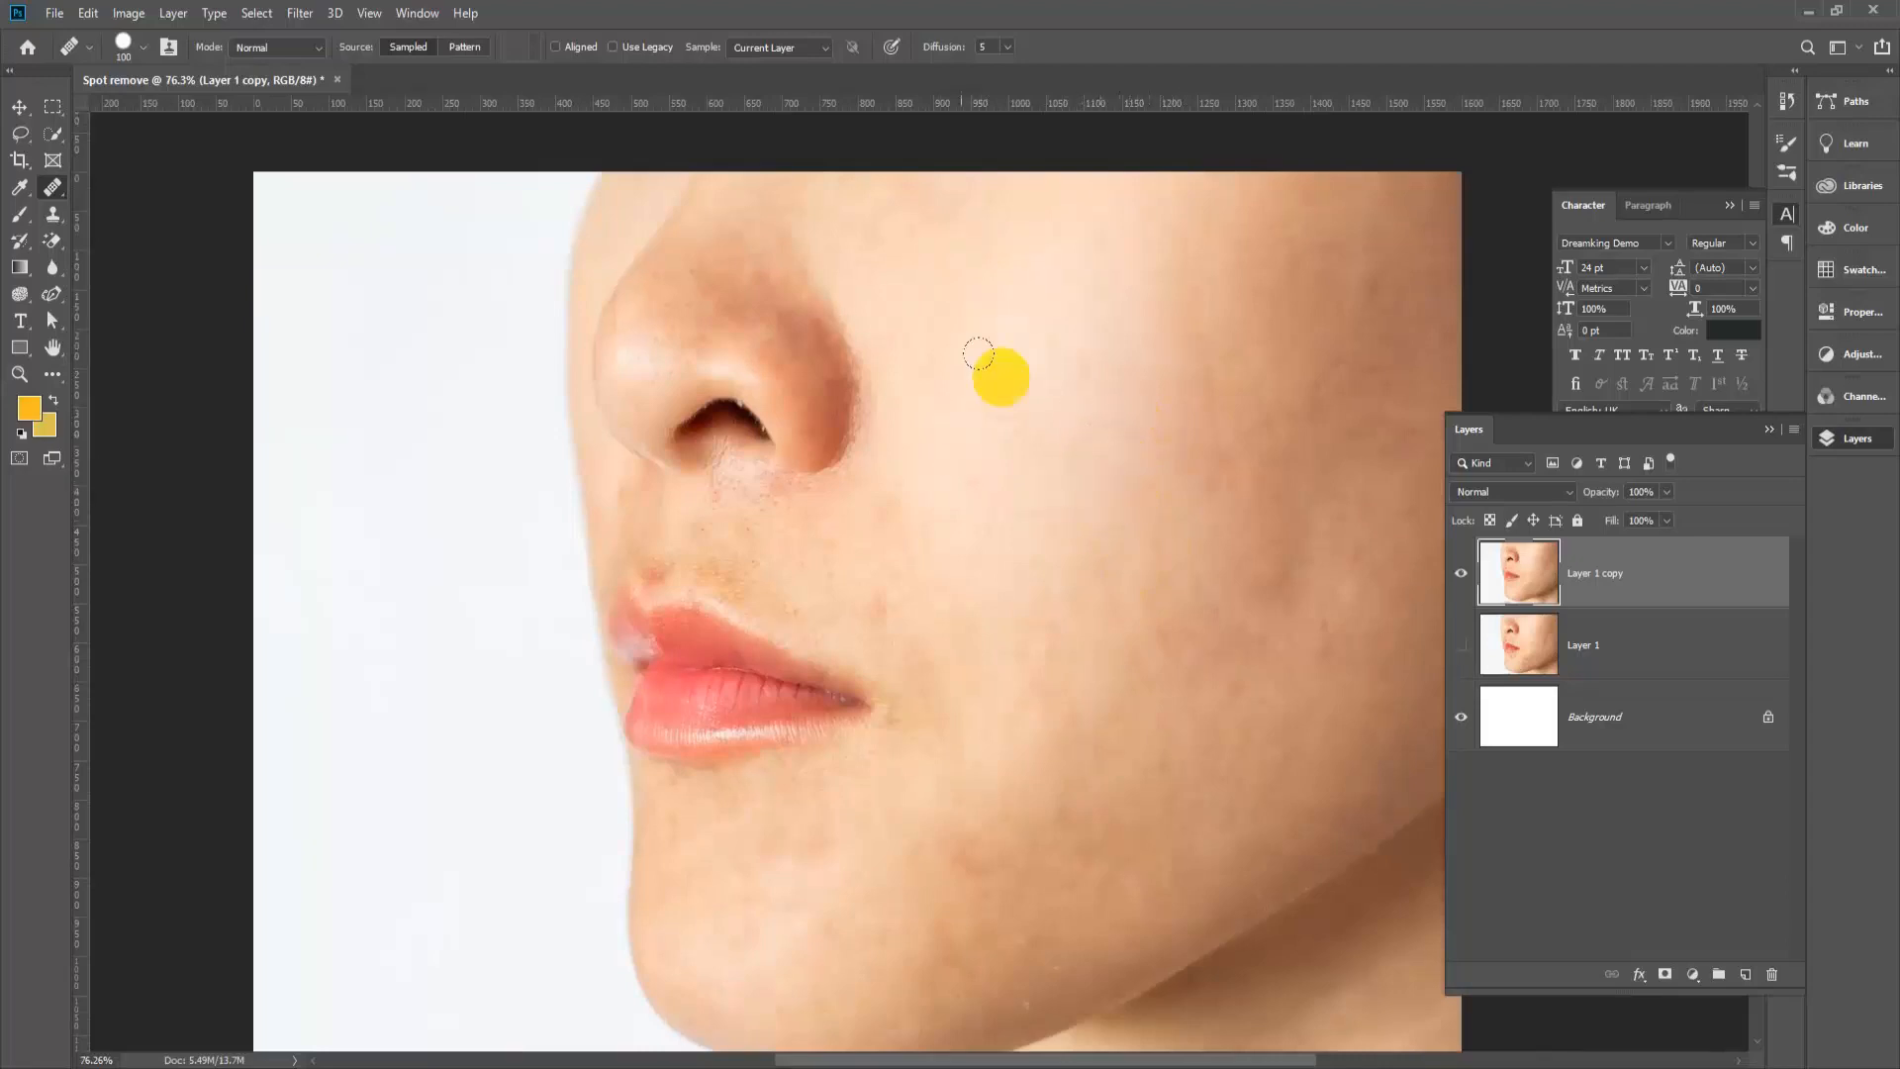
left_click(1037, 677)
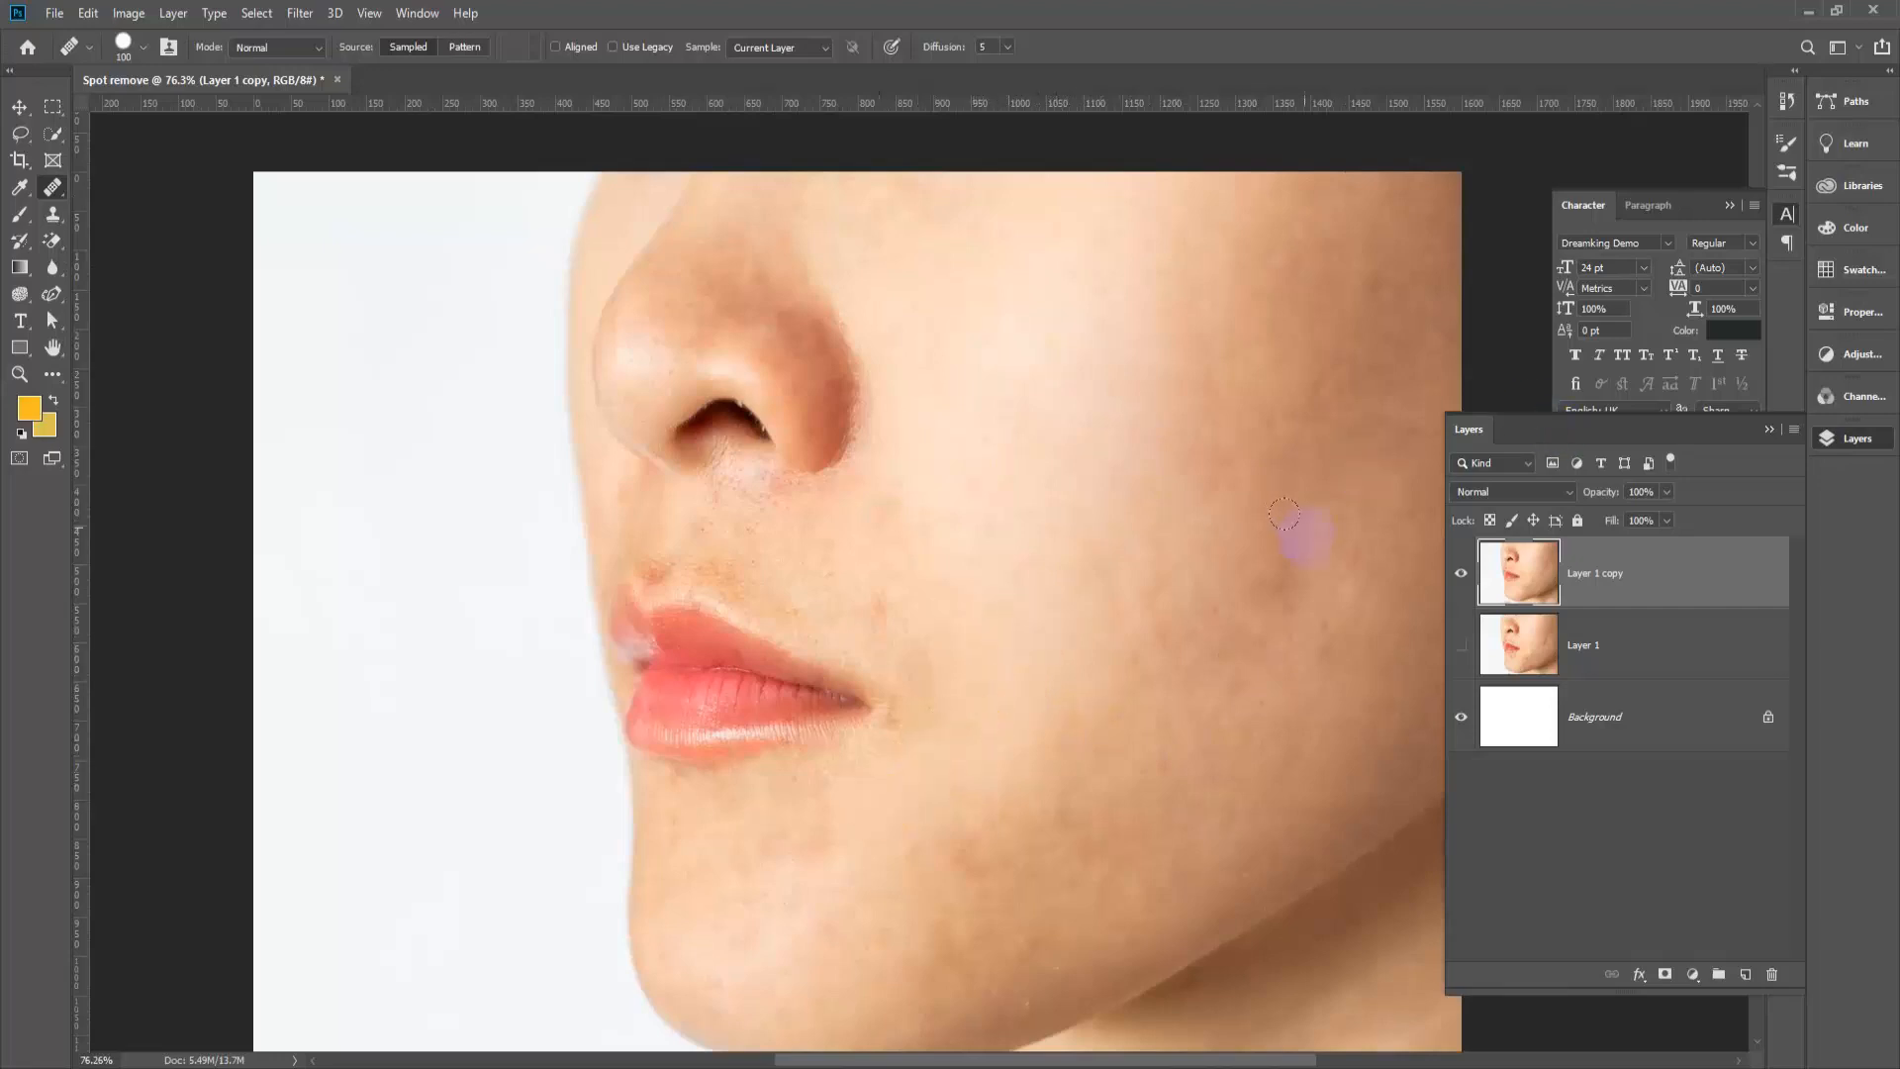
scroll(1331, 331, "up", 1)
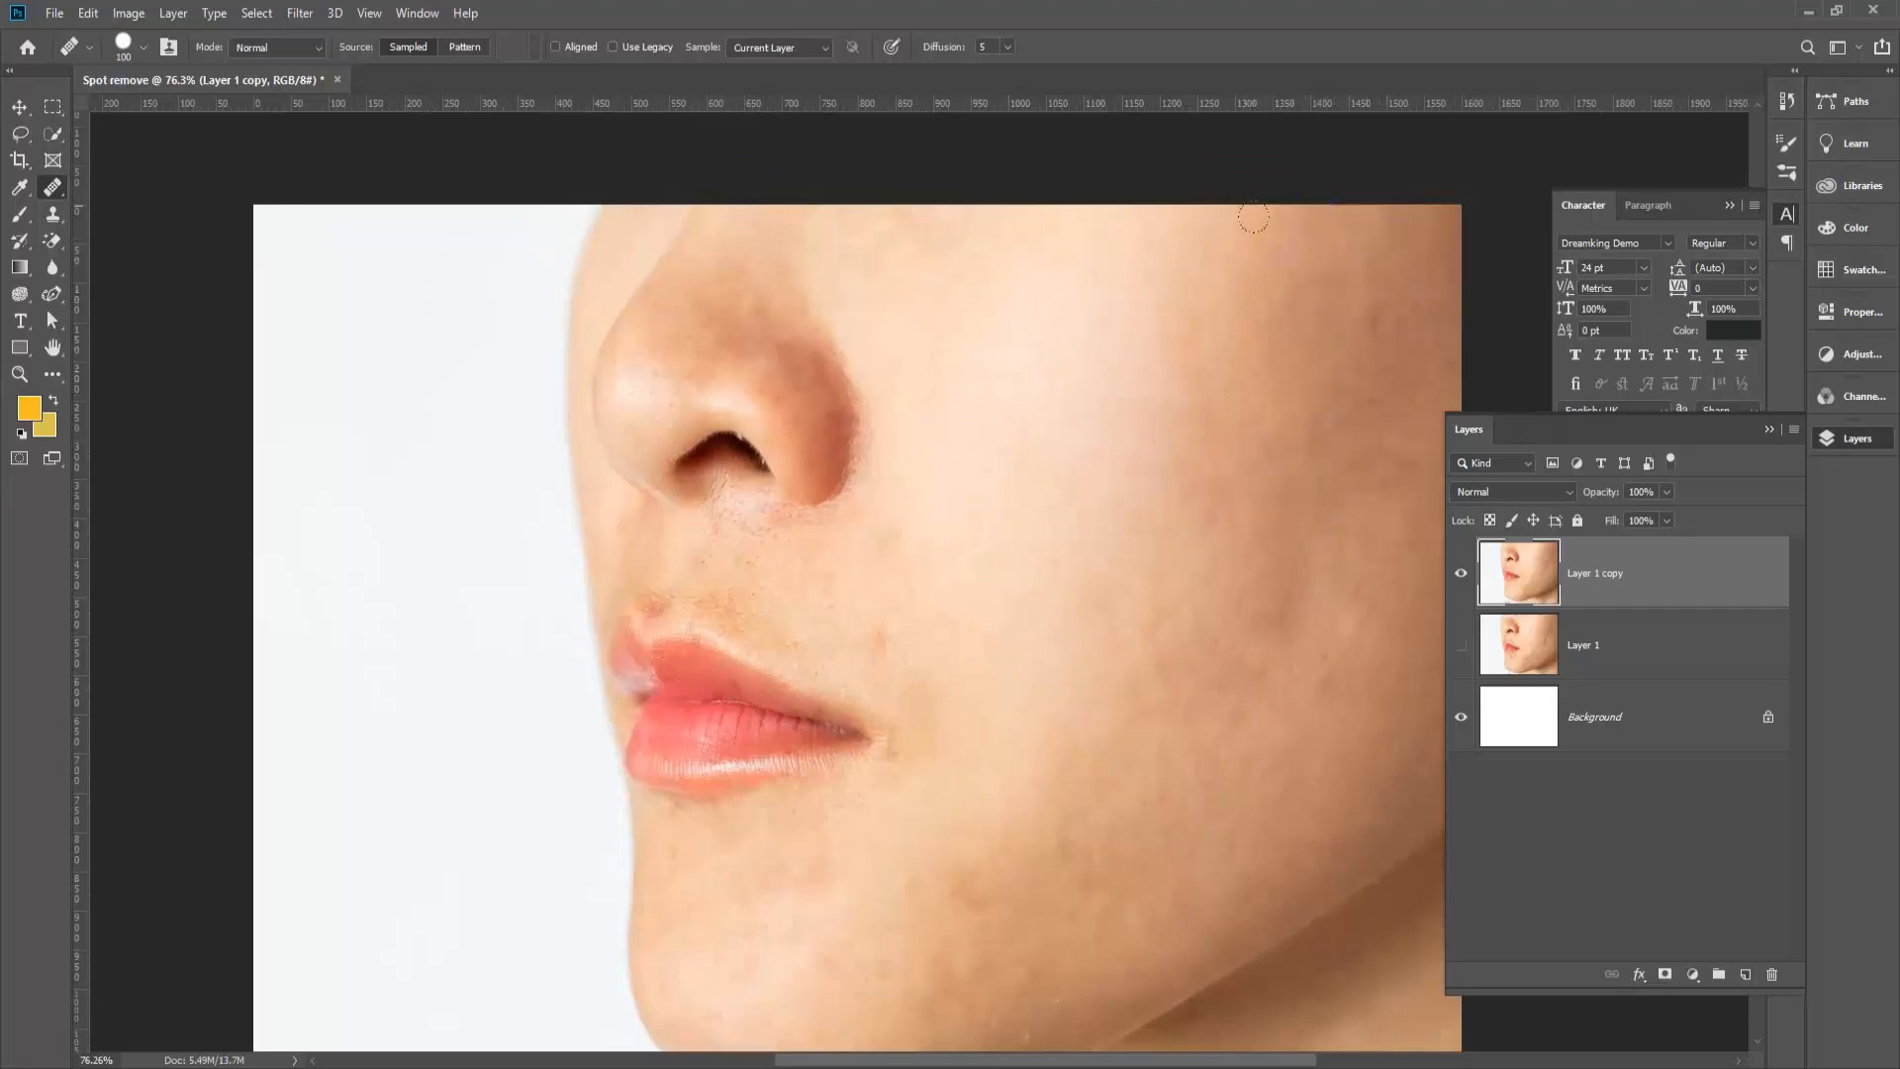
scroll(1003, 594, "down", 2)
scroll(1002, 594, "up", 2)
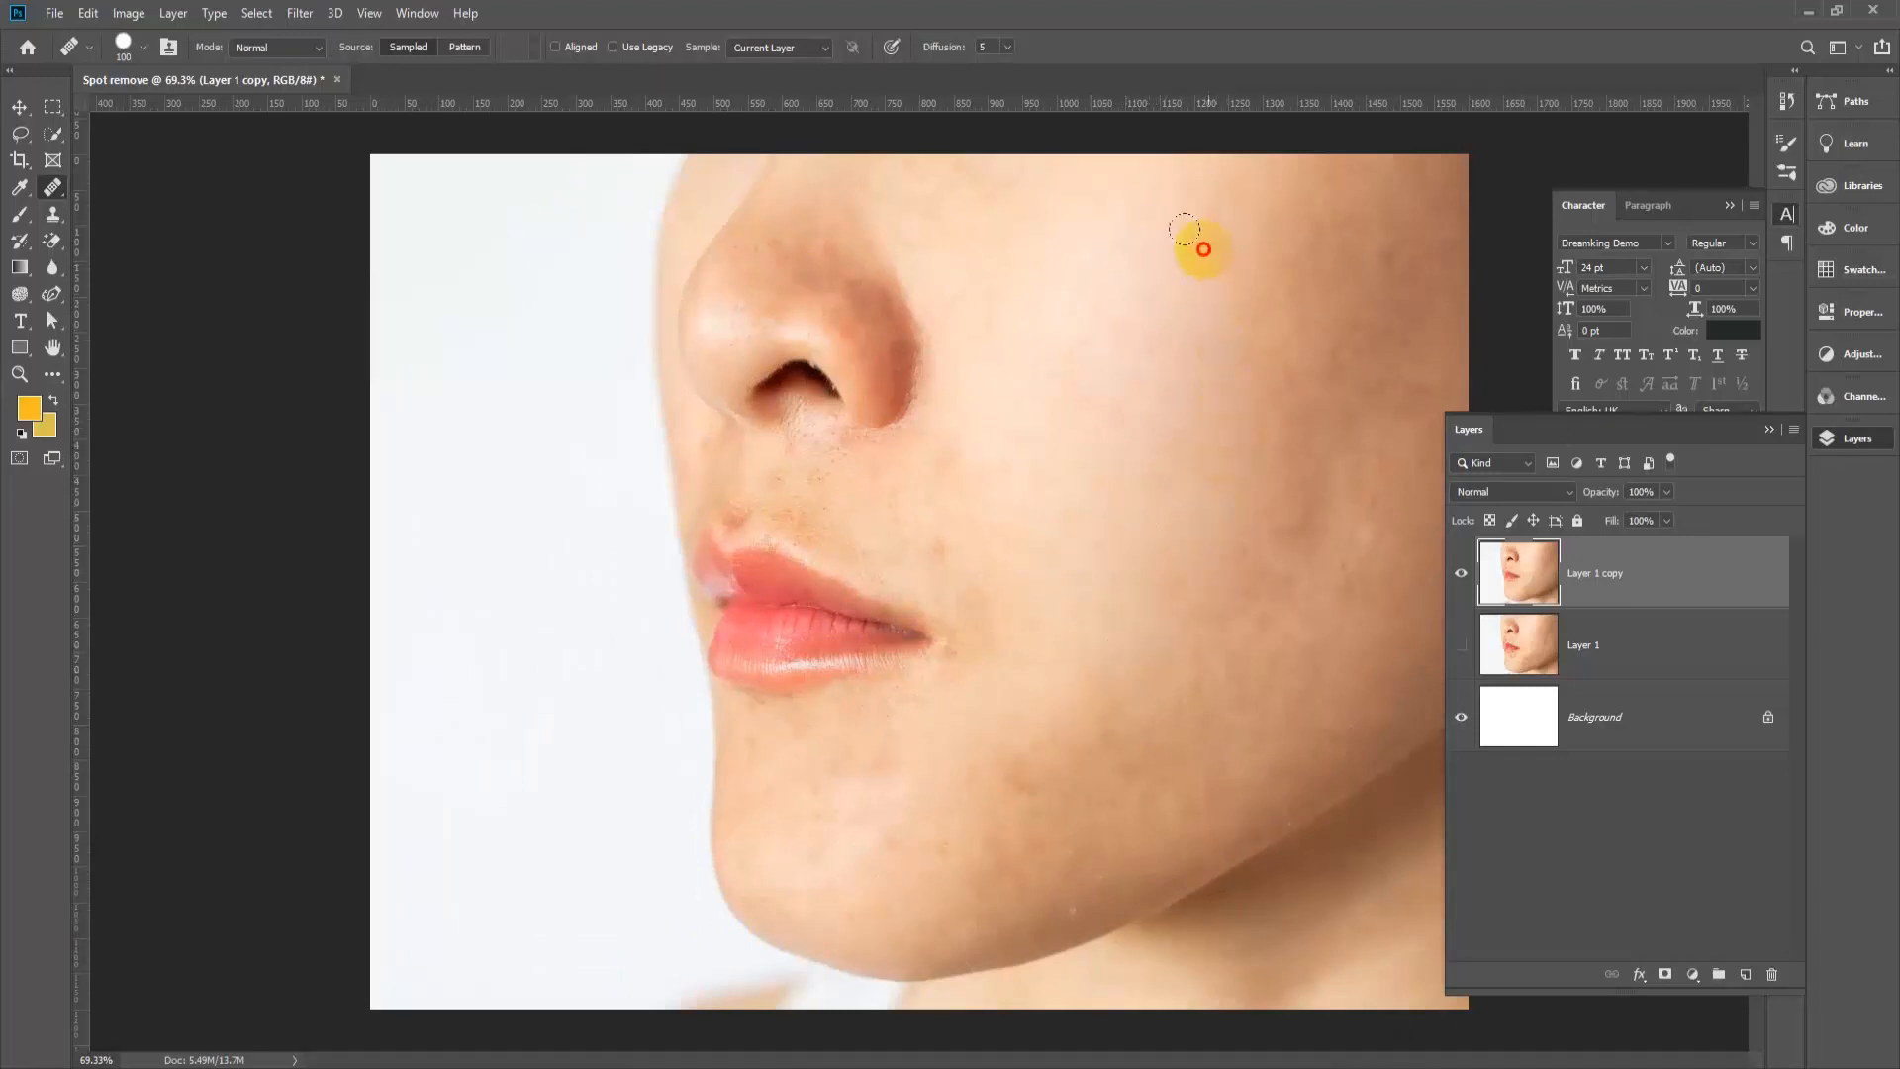
left_click(1161, 440)
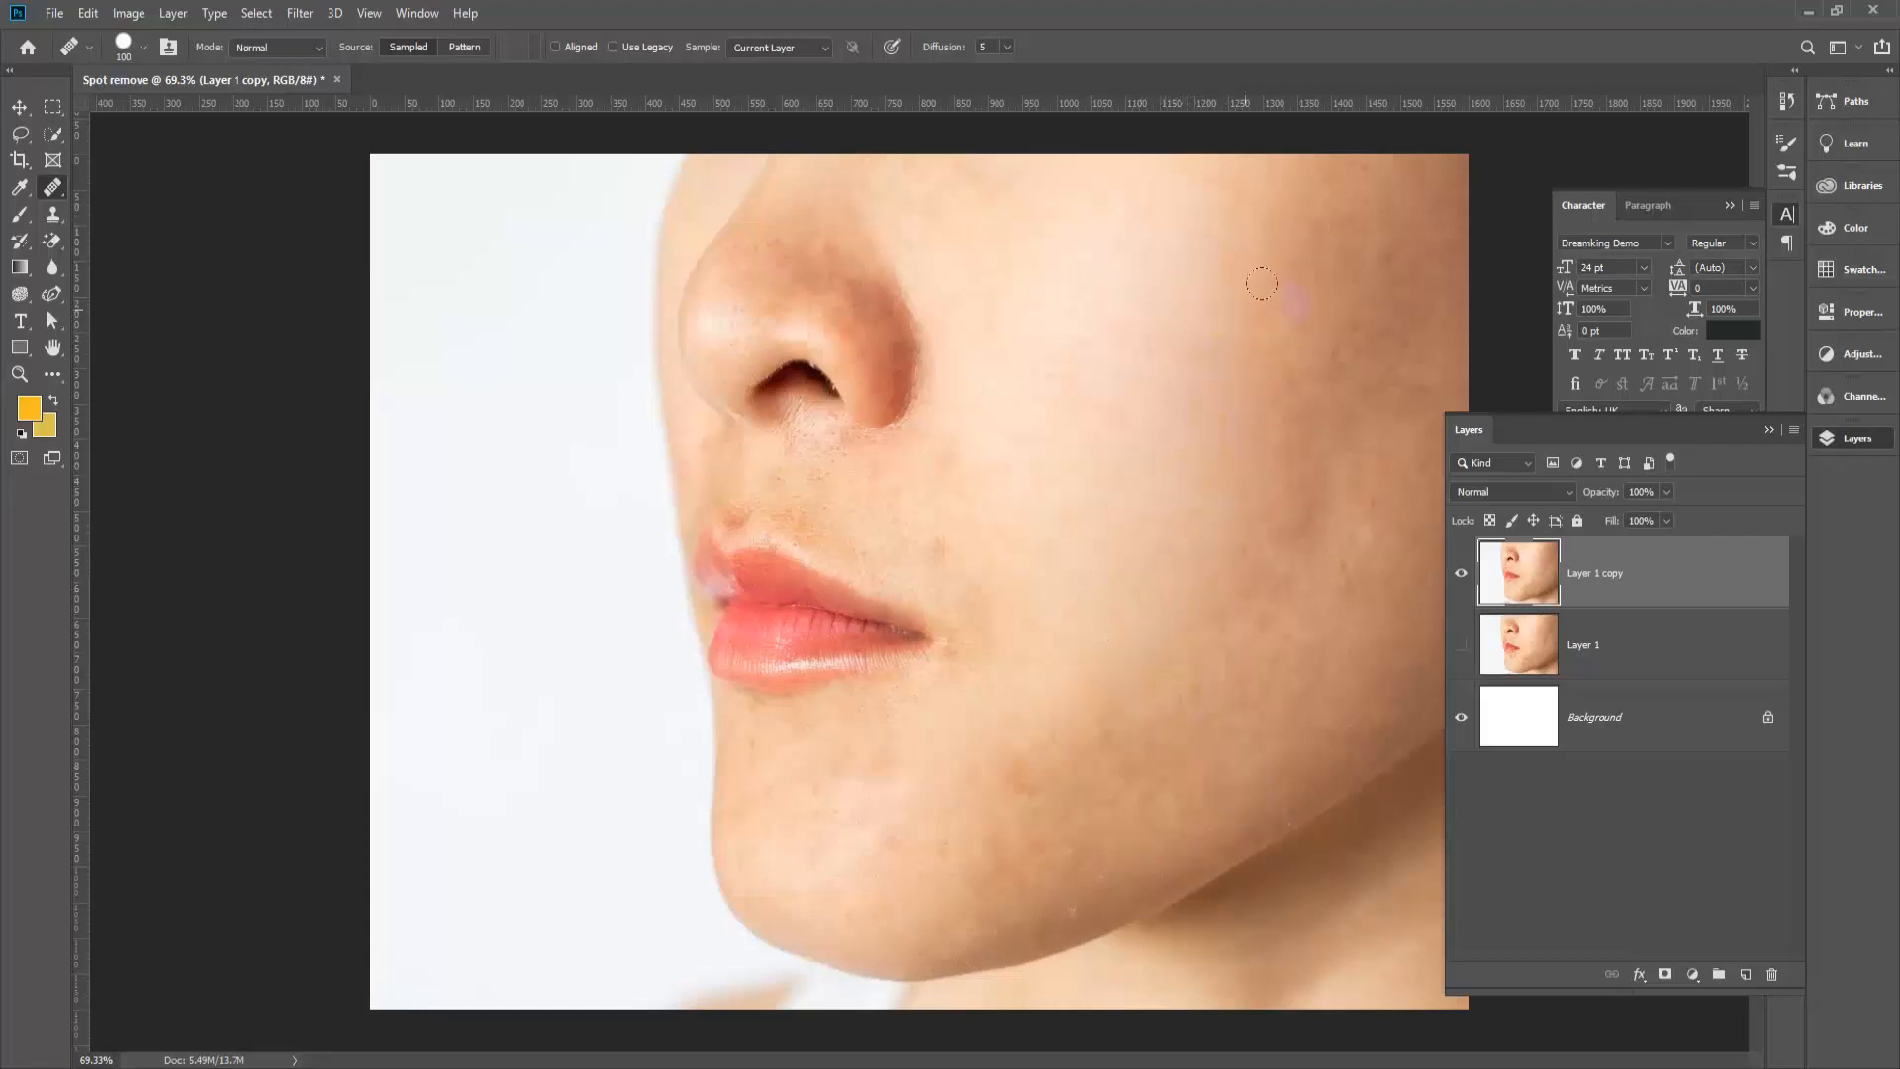
Step: Heal the dark patch on the lower jaw below the mouth corner and check the whole face
scroll(1112, 699, "down", 8)
scroll(1090, 517, "up", 3)
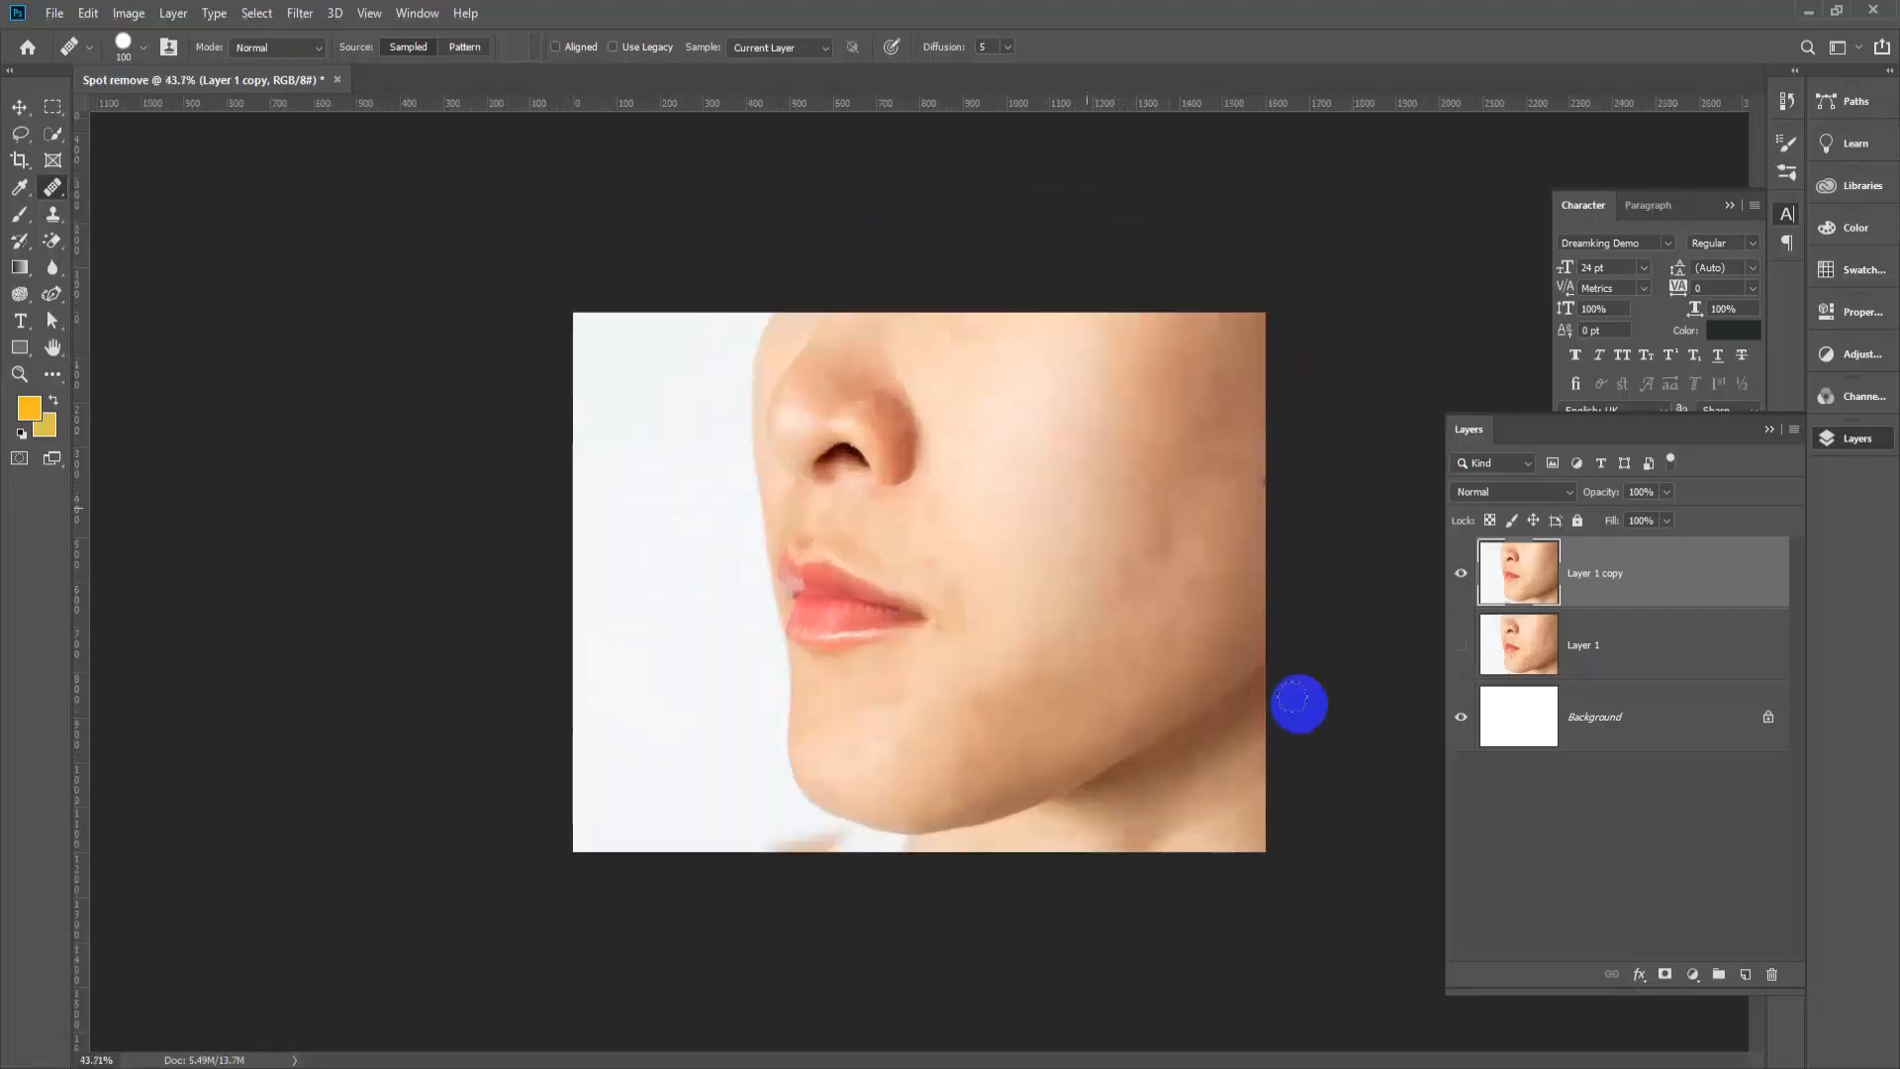
scroll(1174, 588, "up", 1)
scroll(1093, 527, "up", 3)
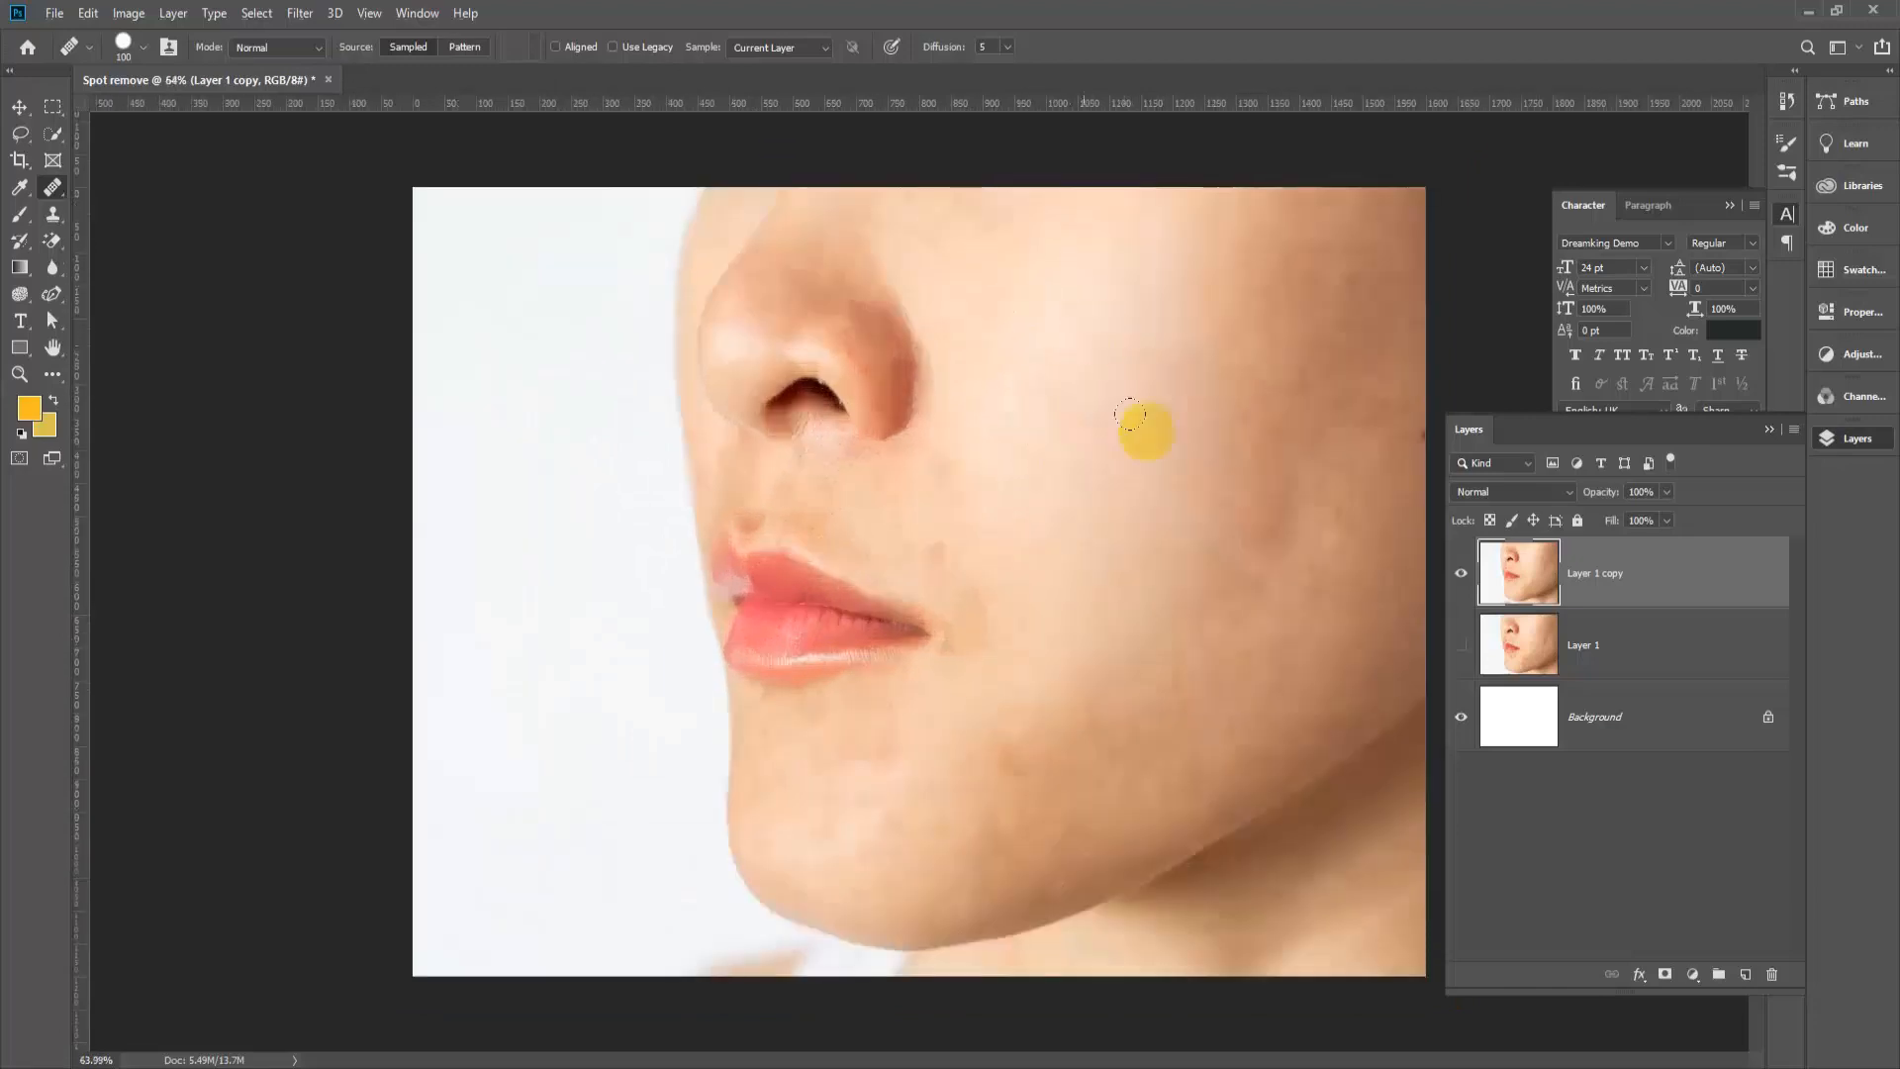
scroll(927, 682, "down", 4)
left_click(1001, 679)
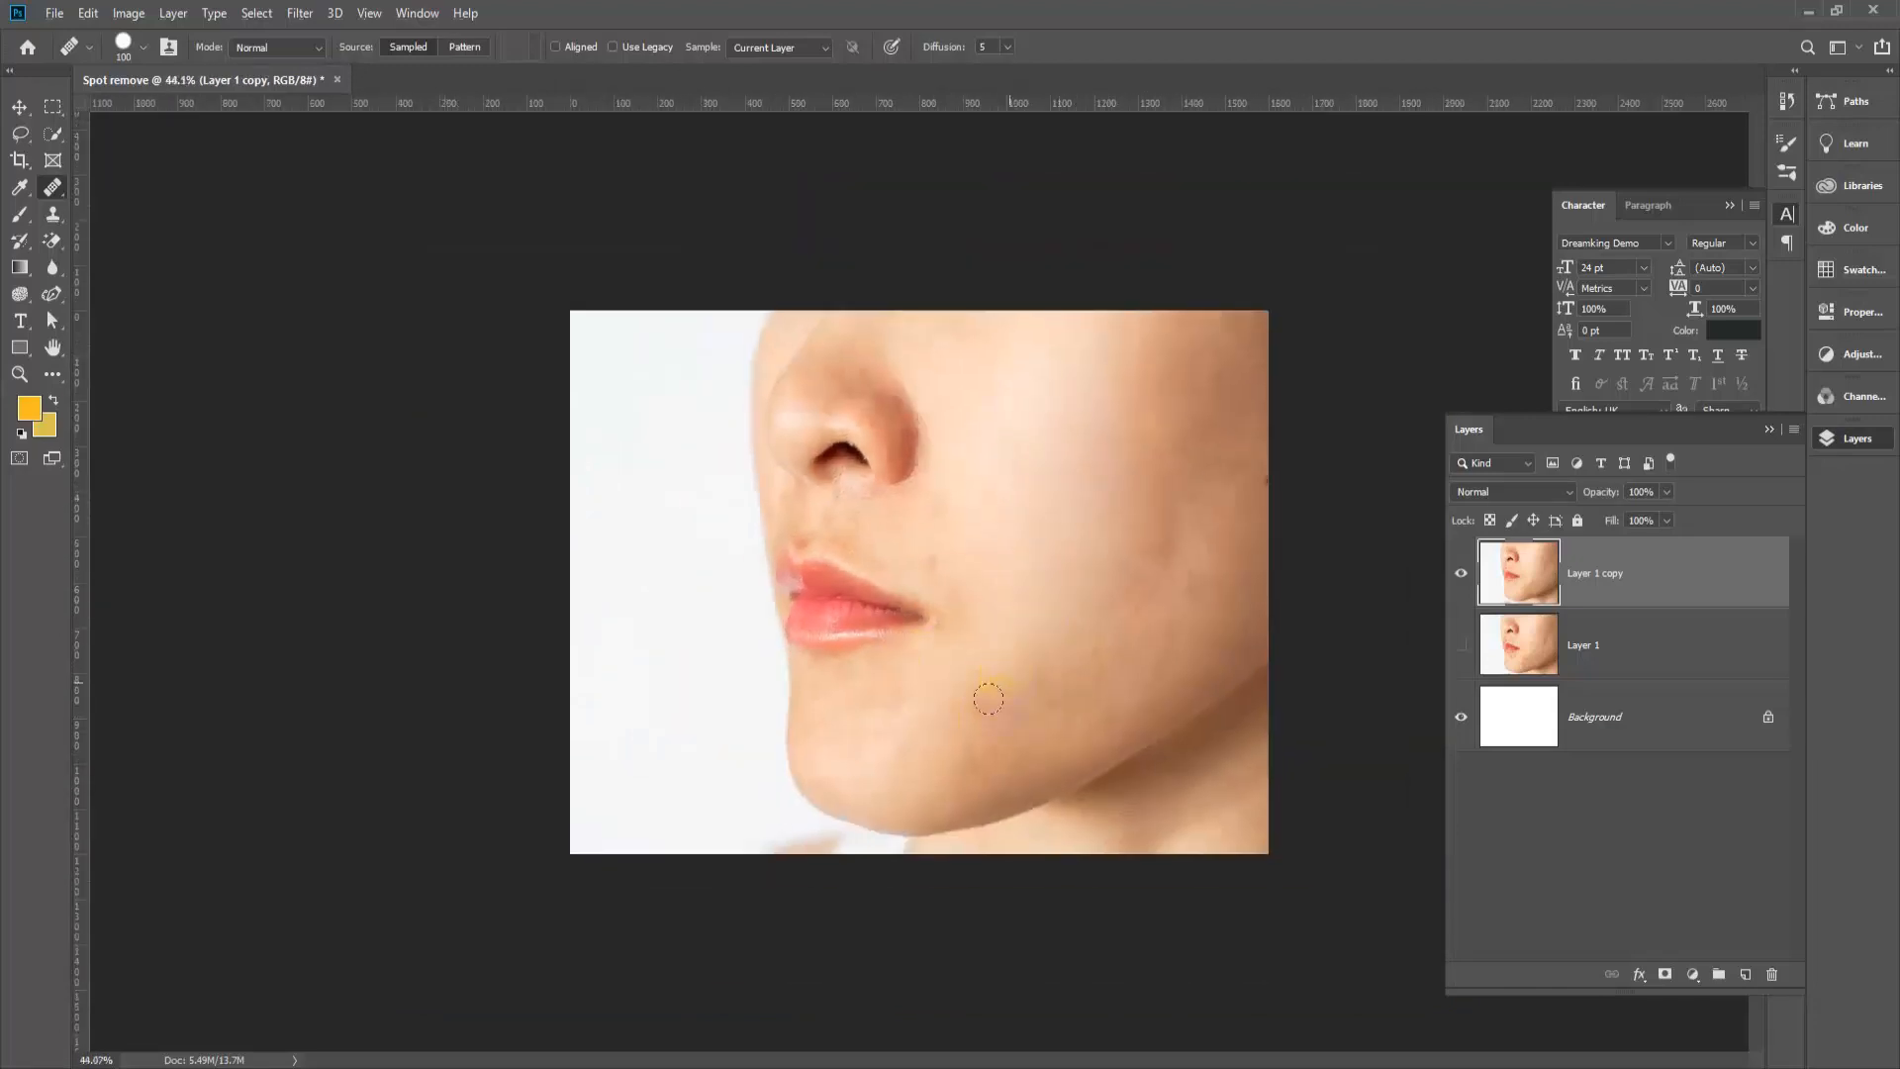
scroll(1179, 525, "up", 3)
scroll(882, 584, "down", 2)
scroll(1306, 585, "up", 3)
scroll(1370, 396, "down", 2)
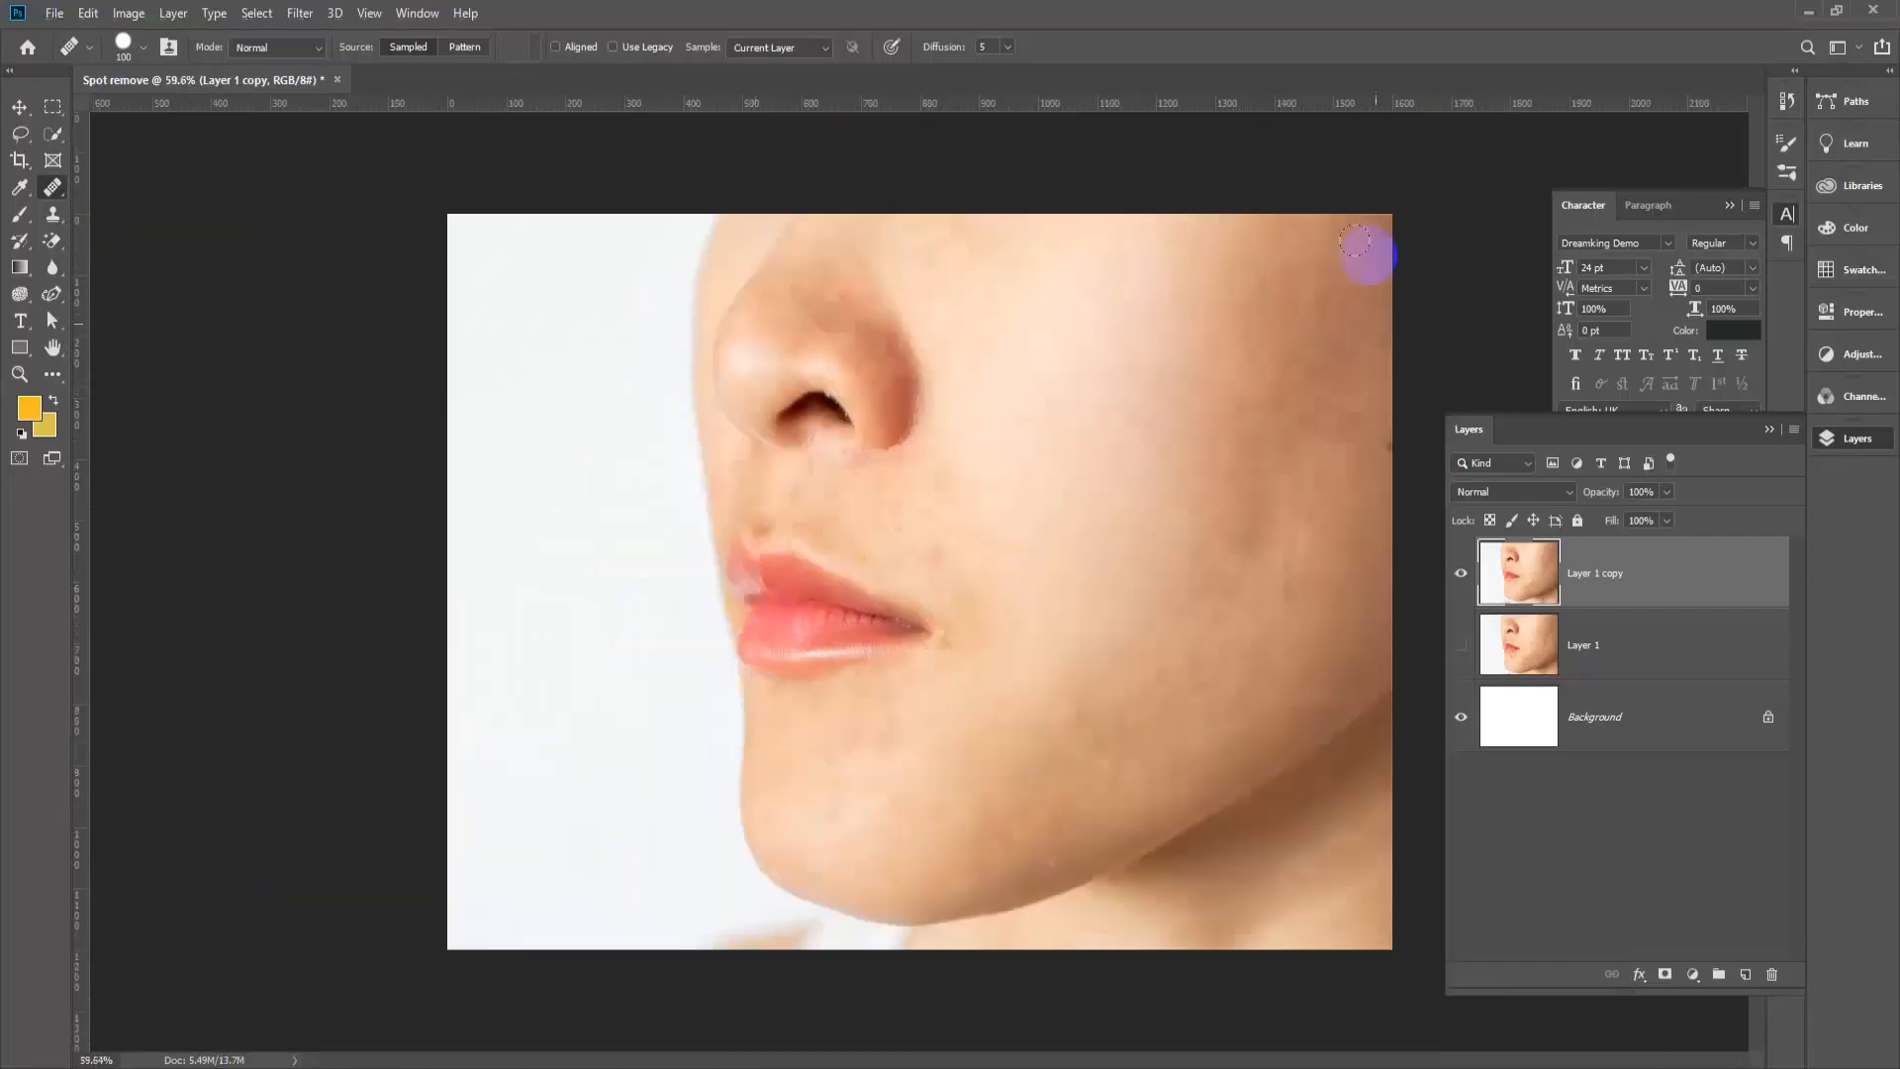
Step: Heal the dark spots and the pale mark on the outer cheek, down towards the jawline
scroll(1379, 261, "up", 2)
scroll(1378, 261, "up", 4)
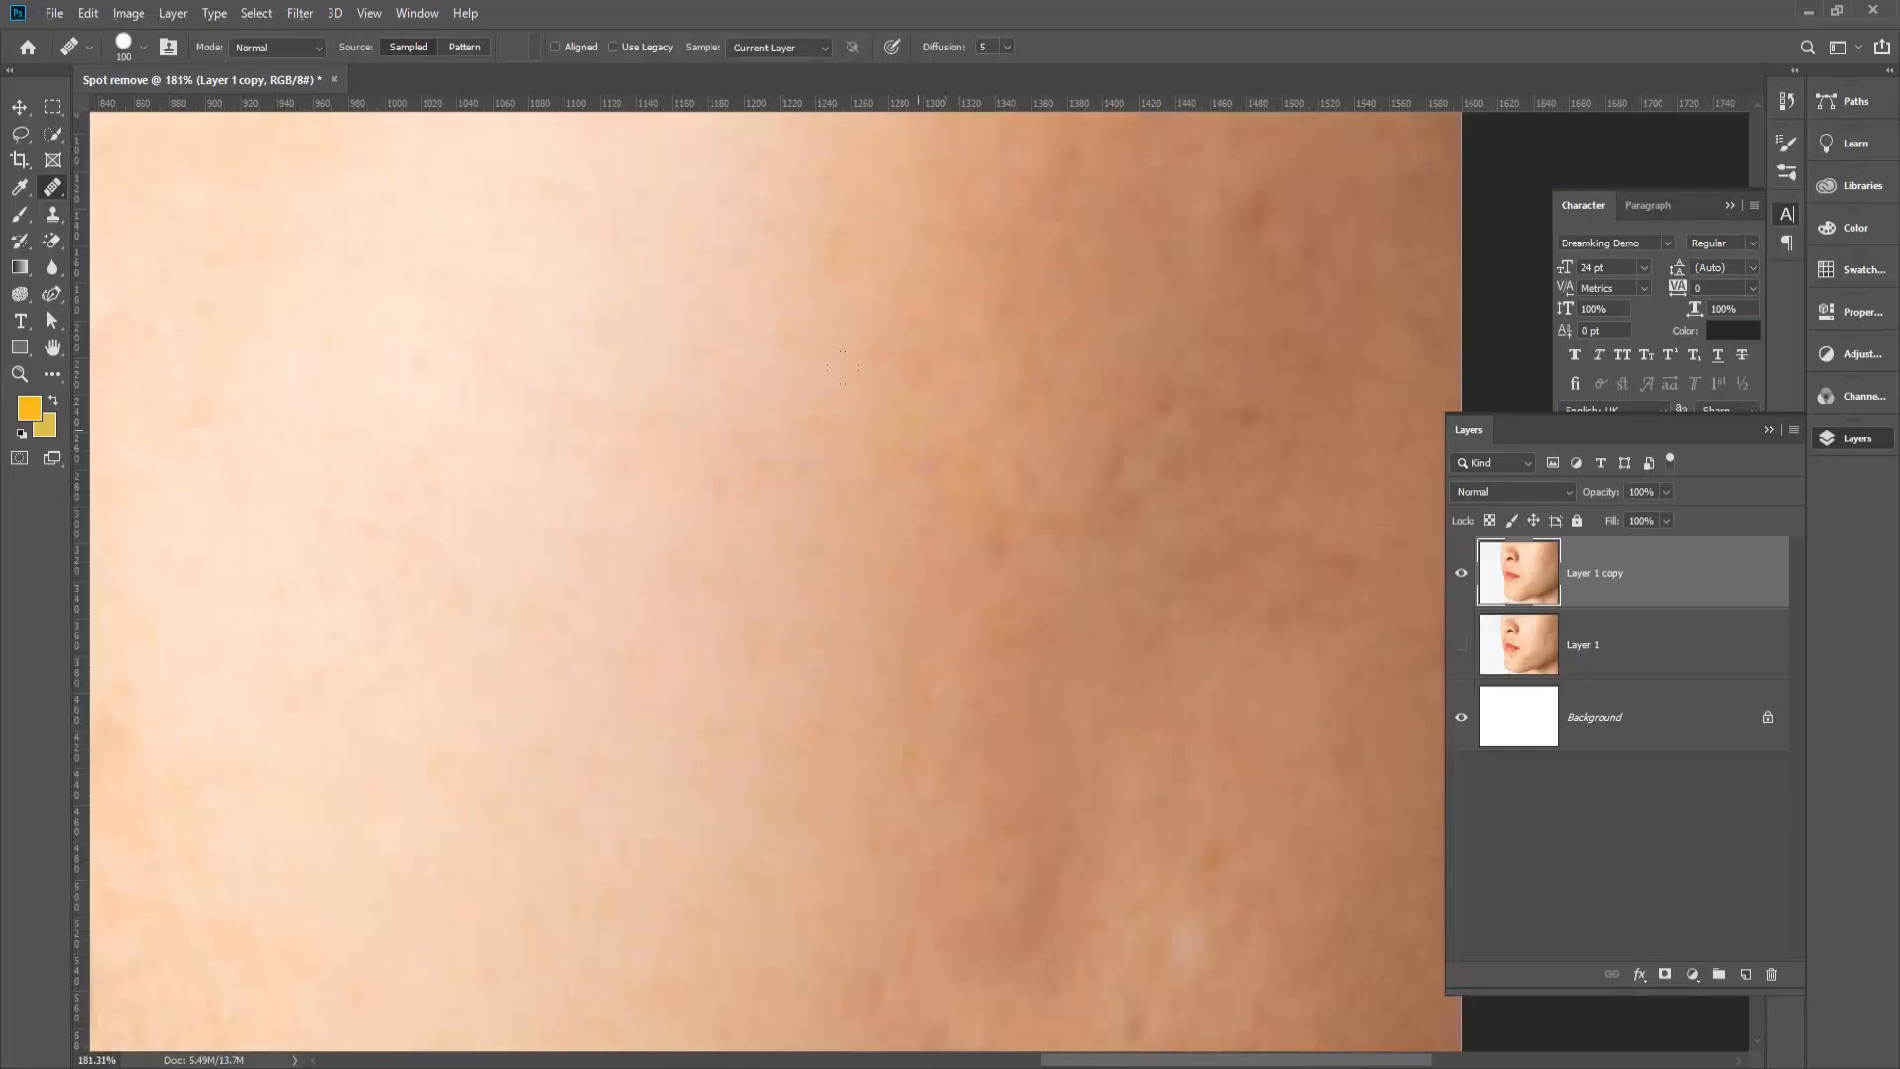
scroll(920, 455, "down", 2)
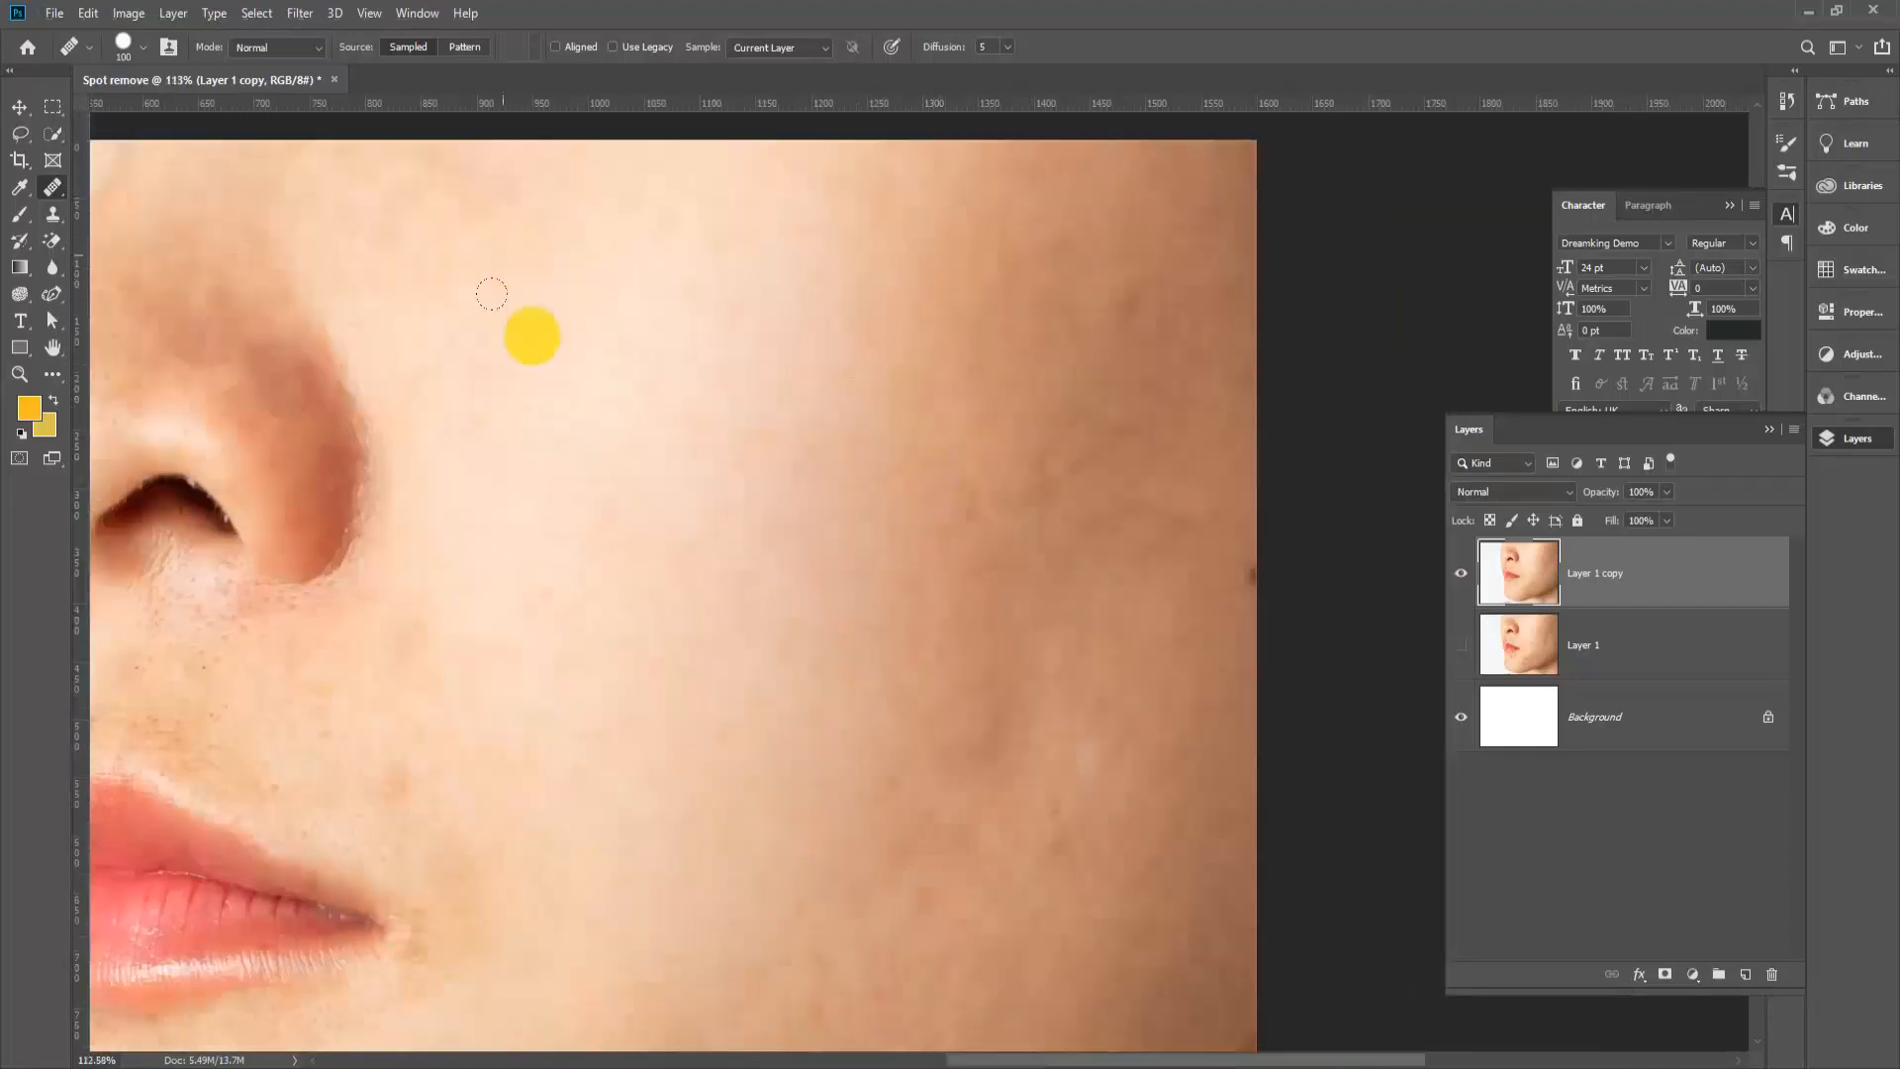
scroll(870, 332, "down", 2)
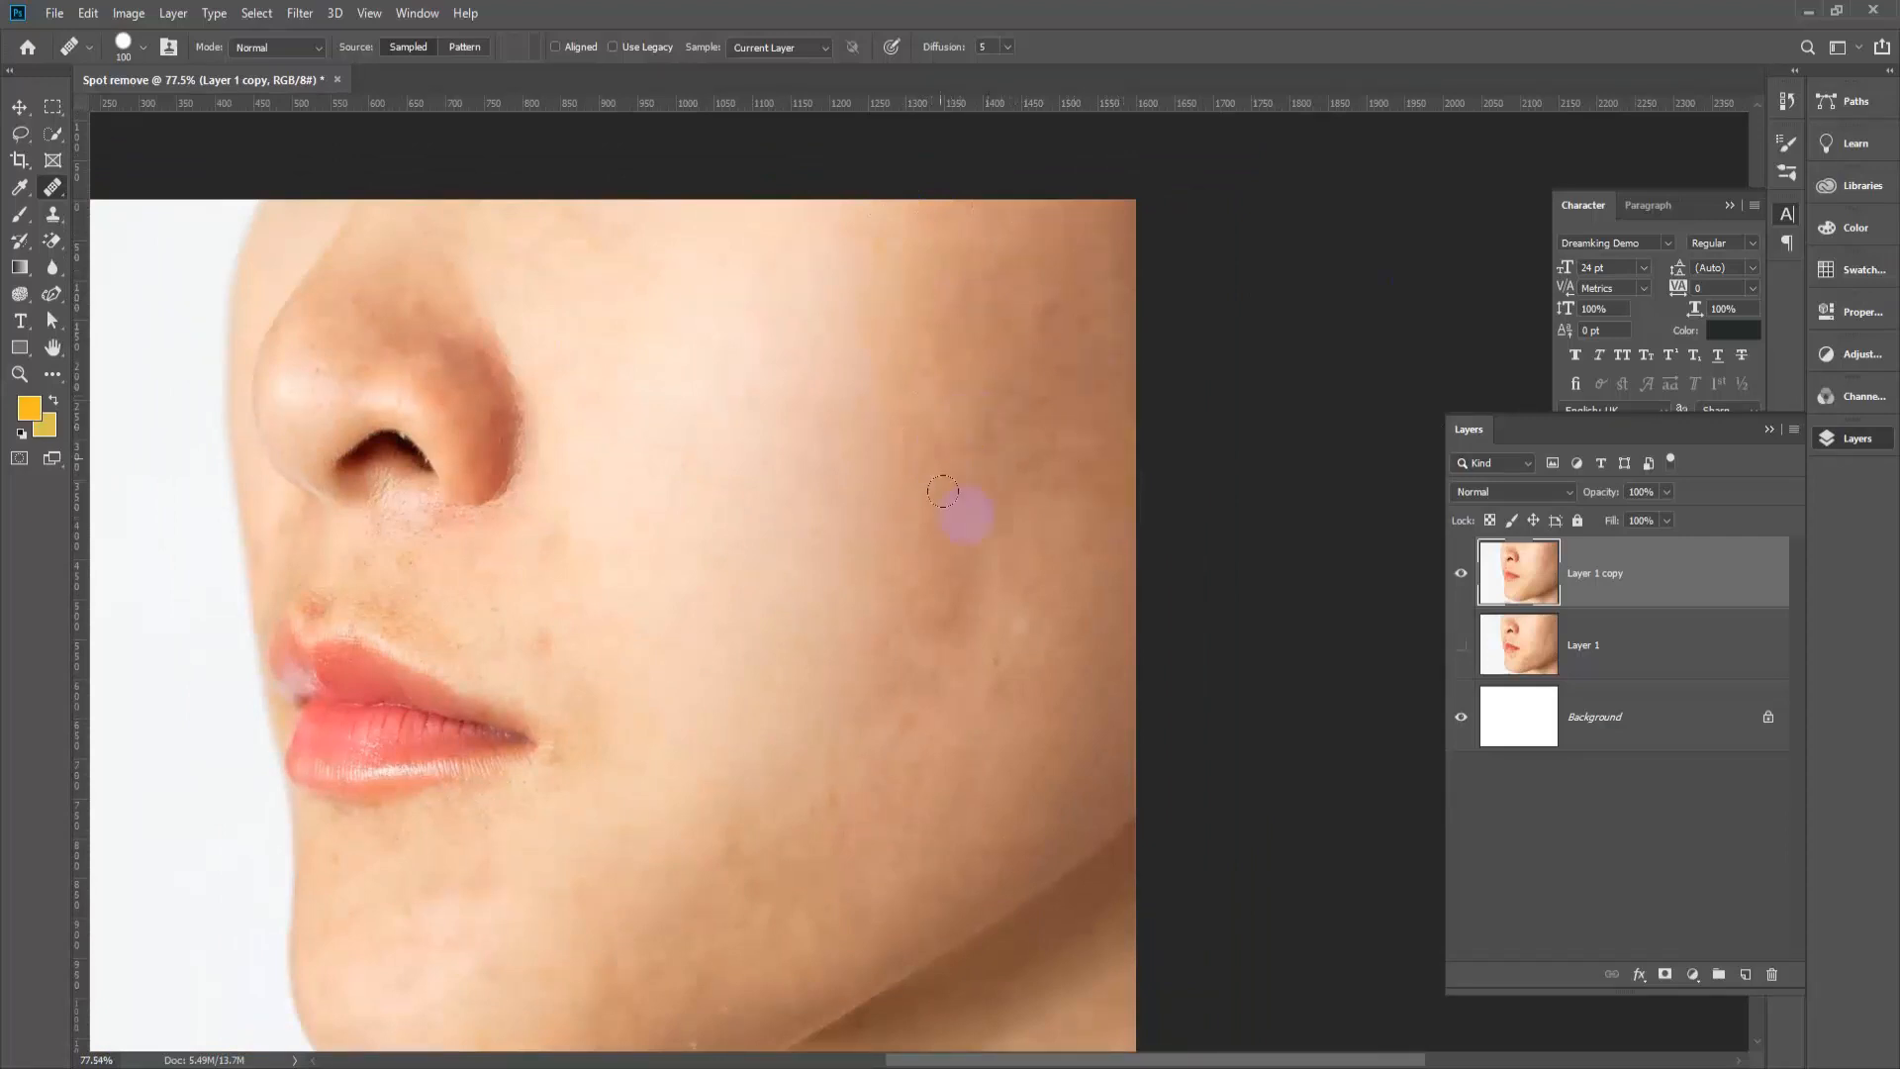
left_click(1003, 423)
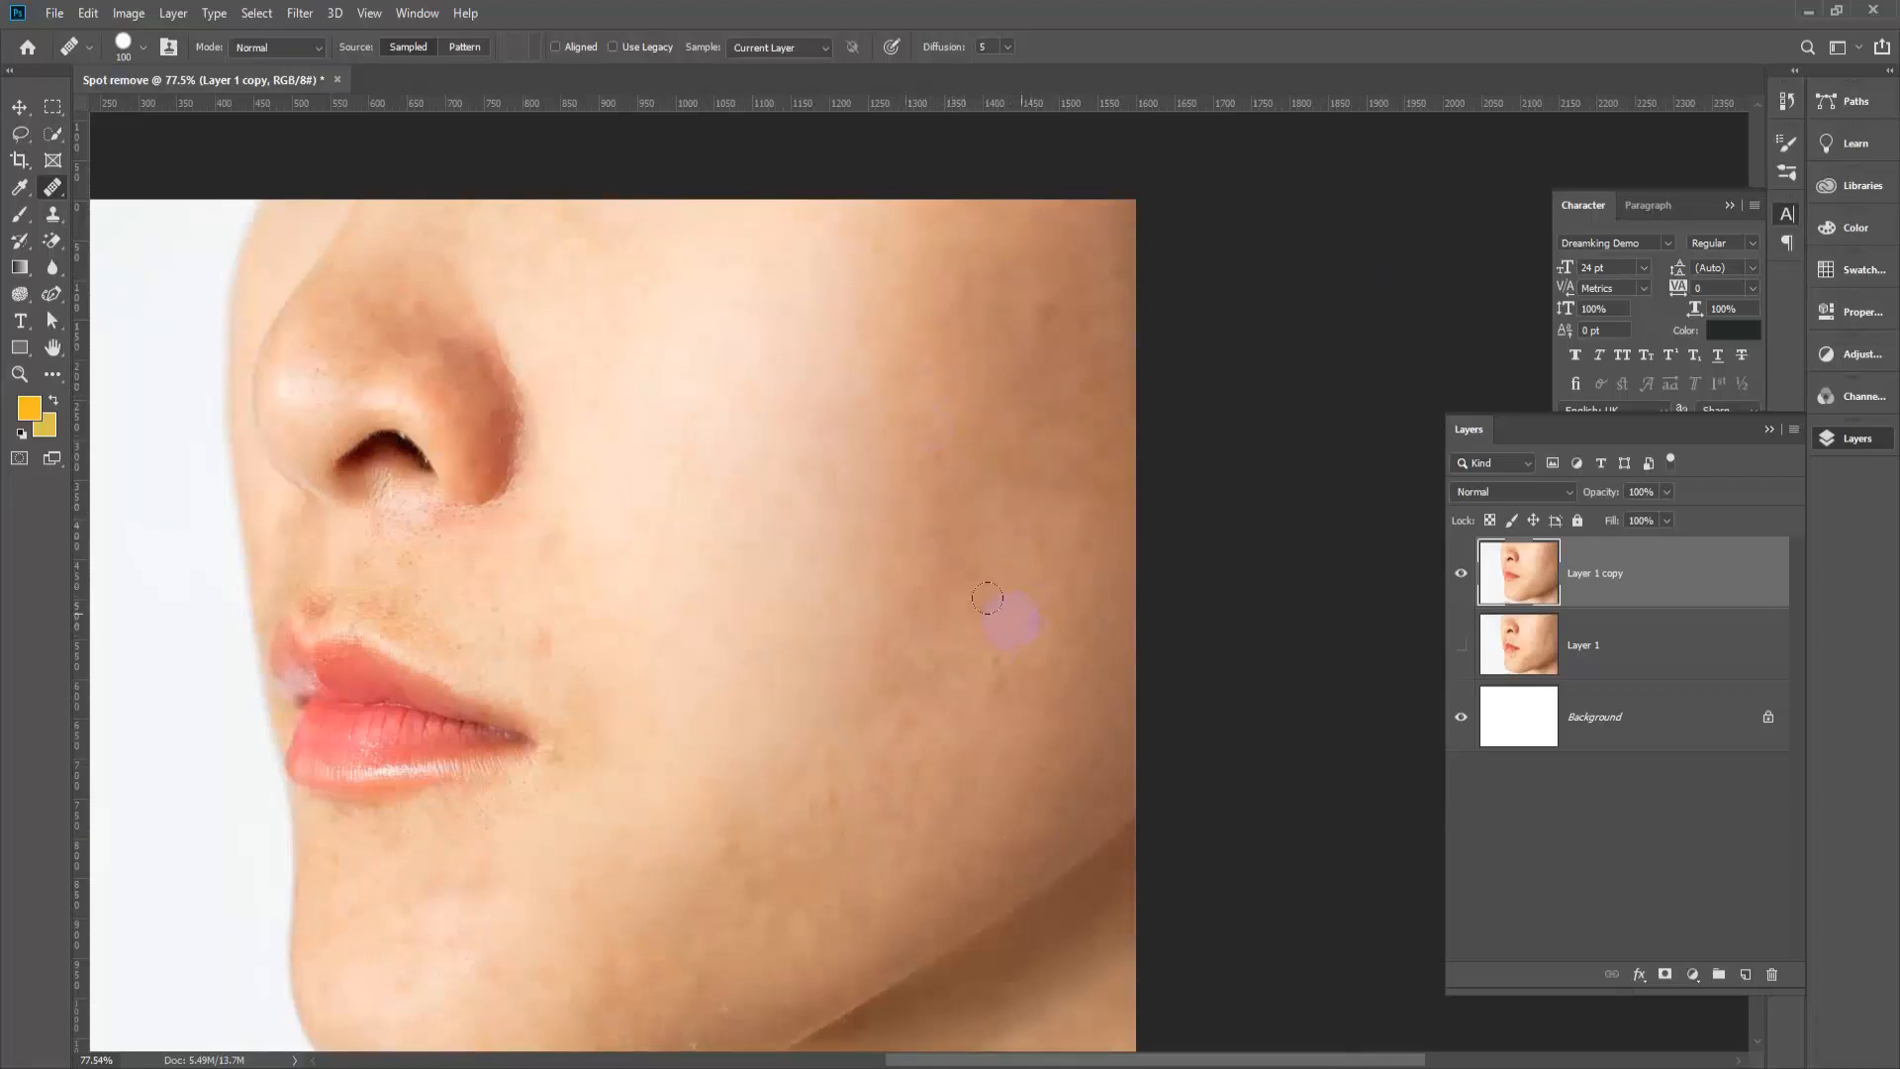
left_click(1070, 752)
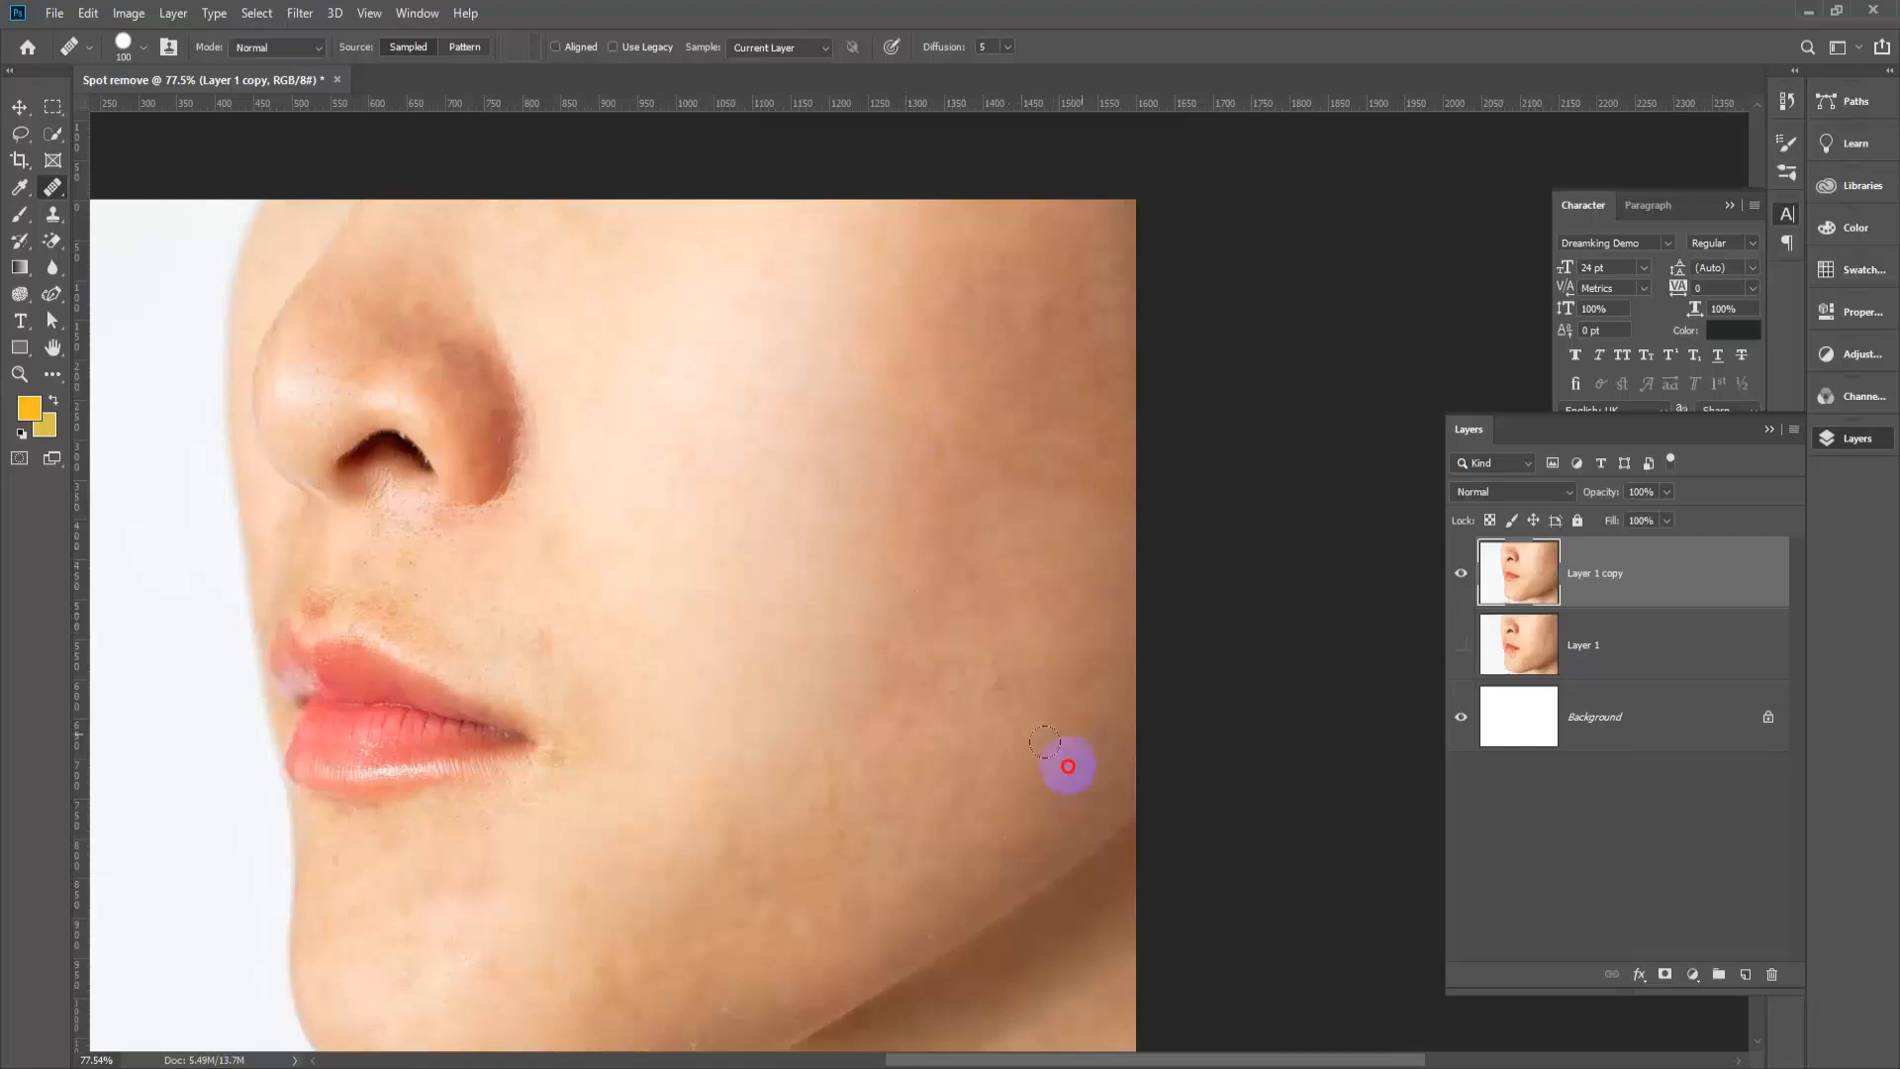
scroll(1158, 692, "down", 2)
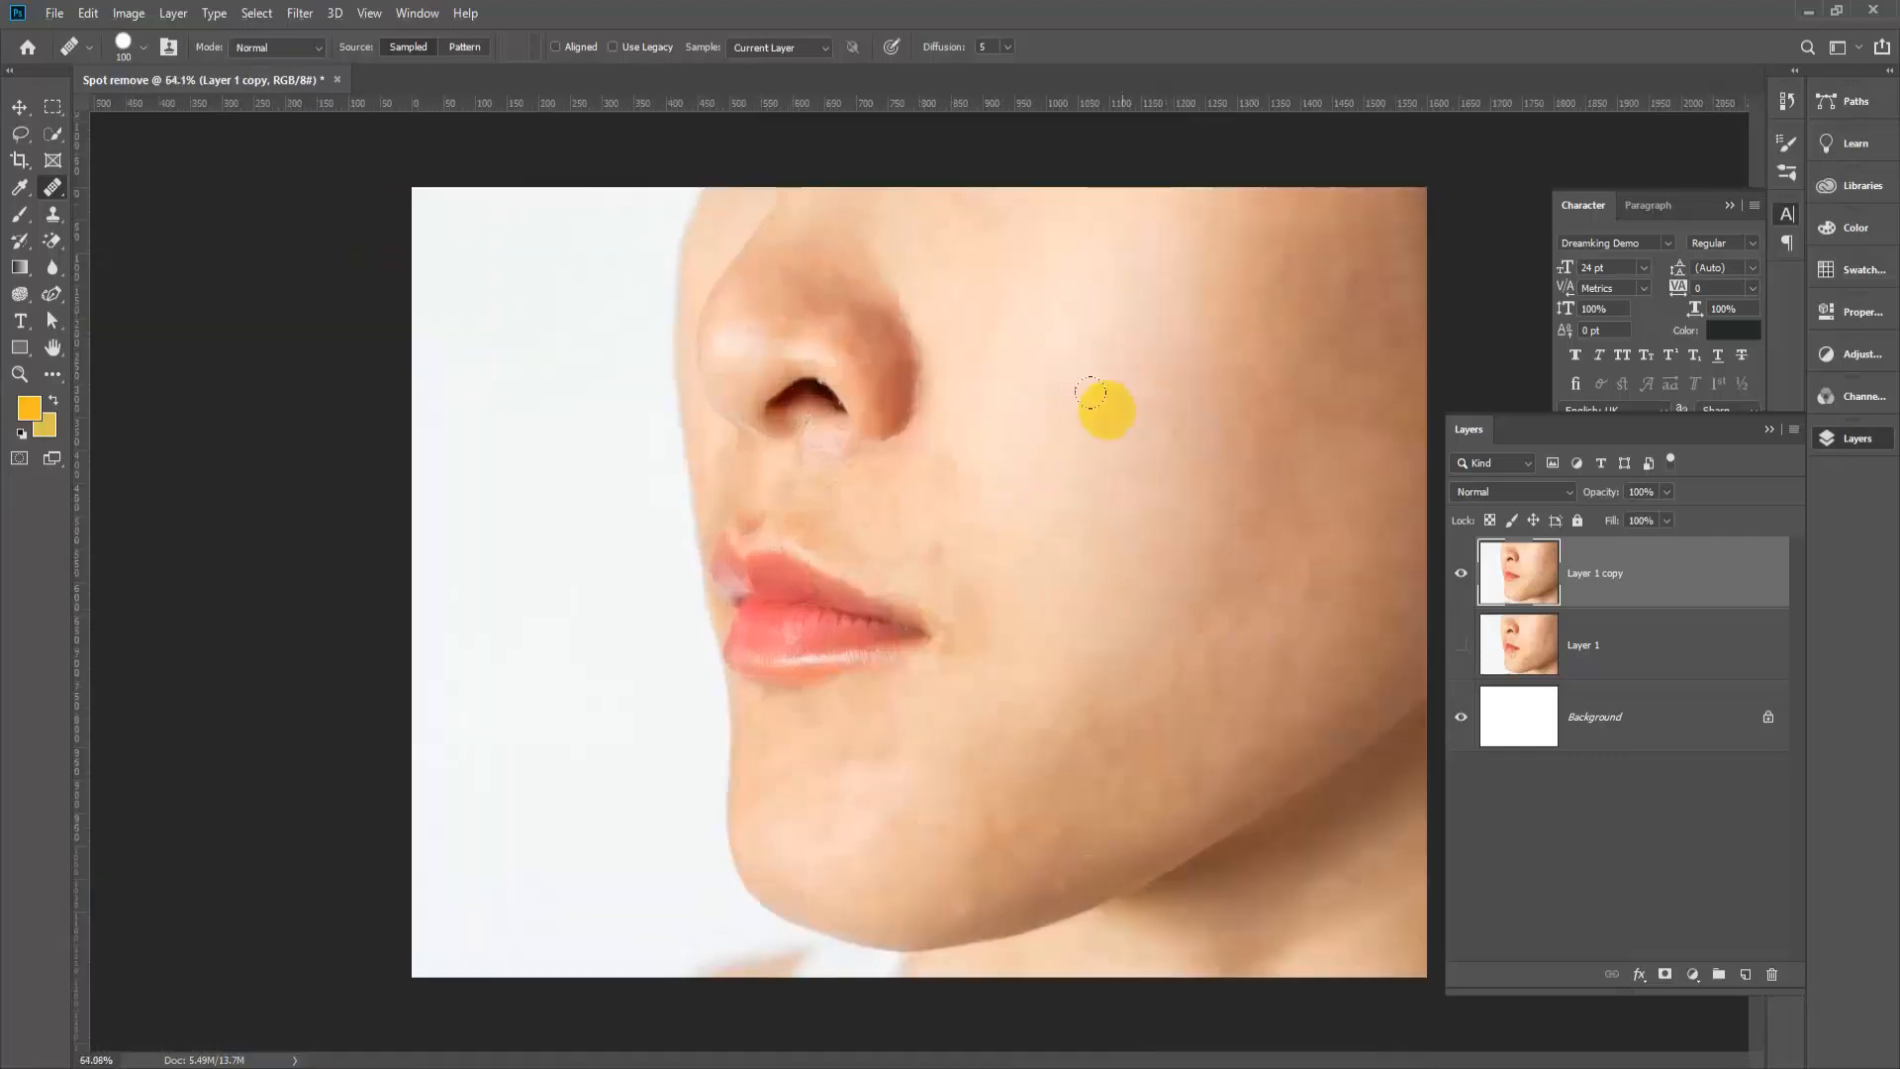
Step: Clean up the remaining spots on the outer cheek along the photo's edge
left_click(1350, 296)
left_click(1423, 390)
scroll(1026, 513, "down", 3)
scroll(1026, 513, "up", 2)
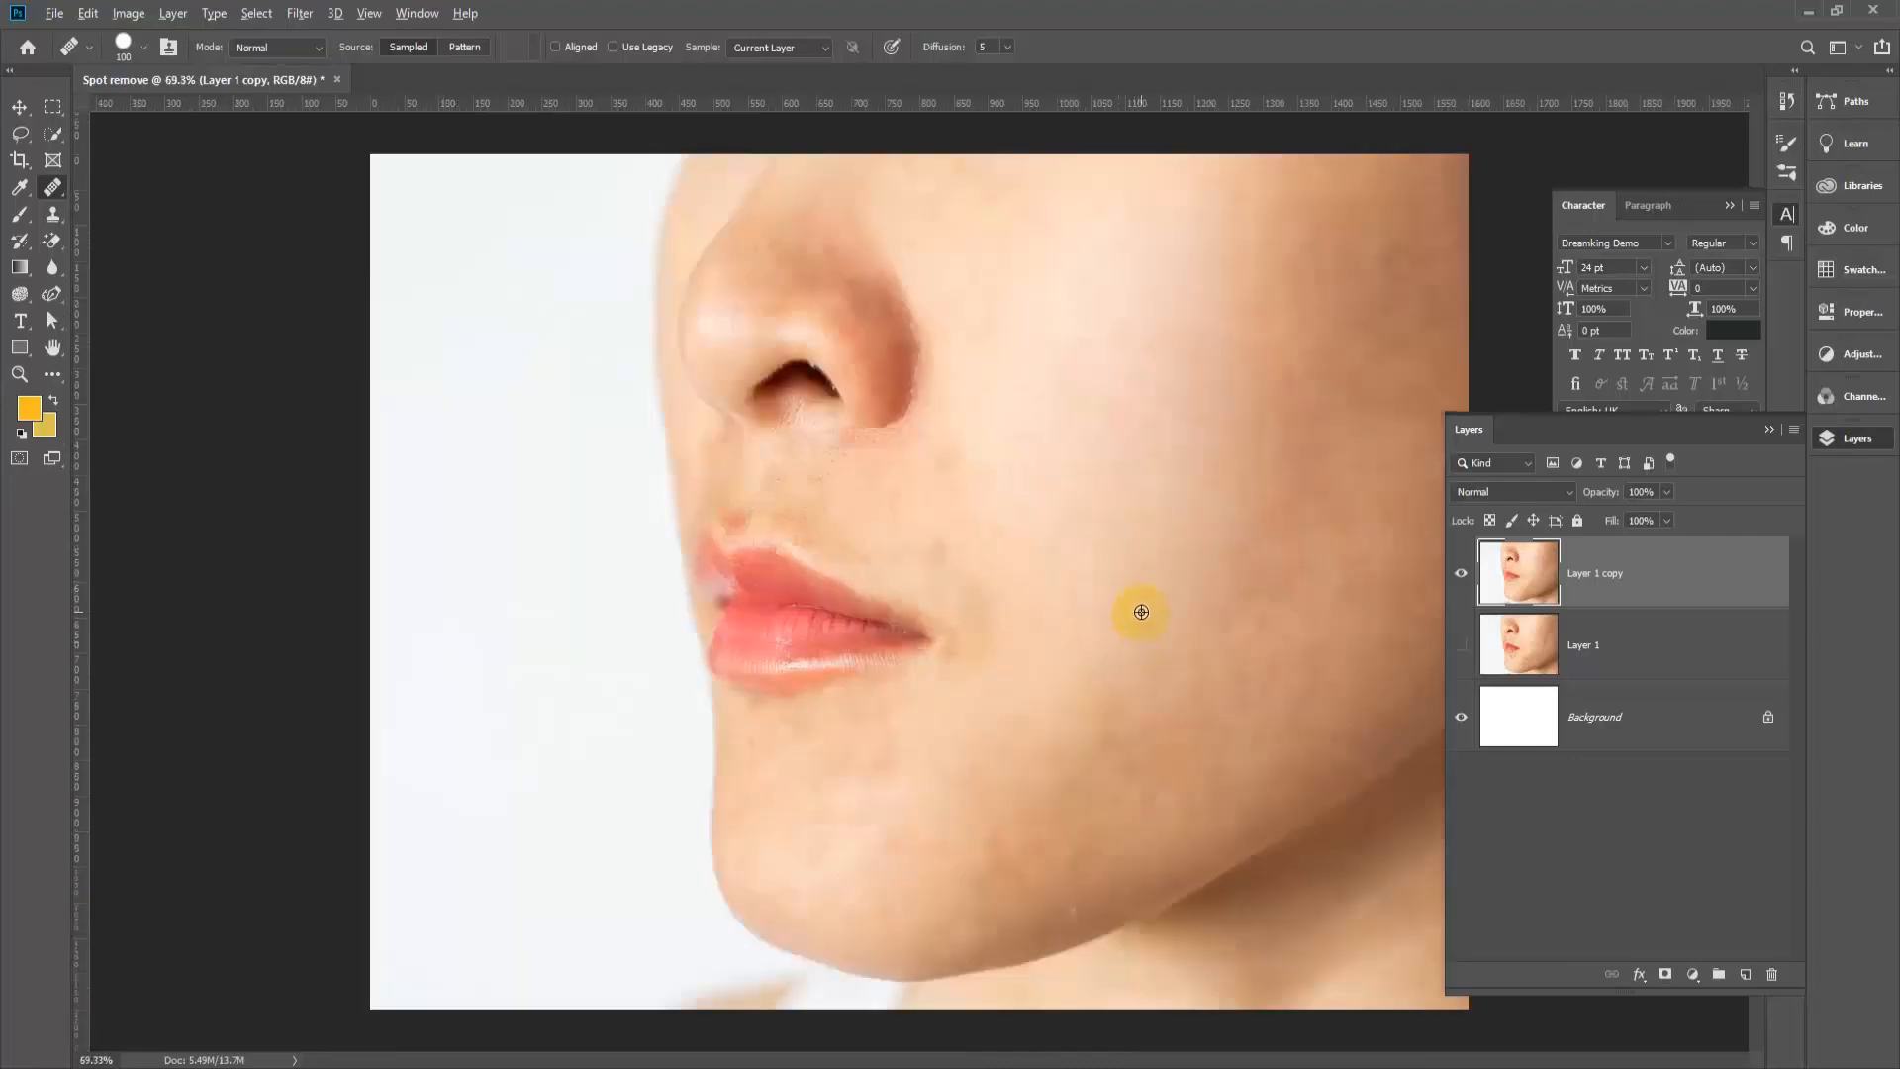
Step: Sample clean skin on the lower cheek and heal the dark spots on the lower jaw
scroll(1189, 681, "up", 5)
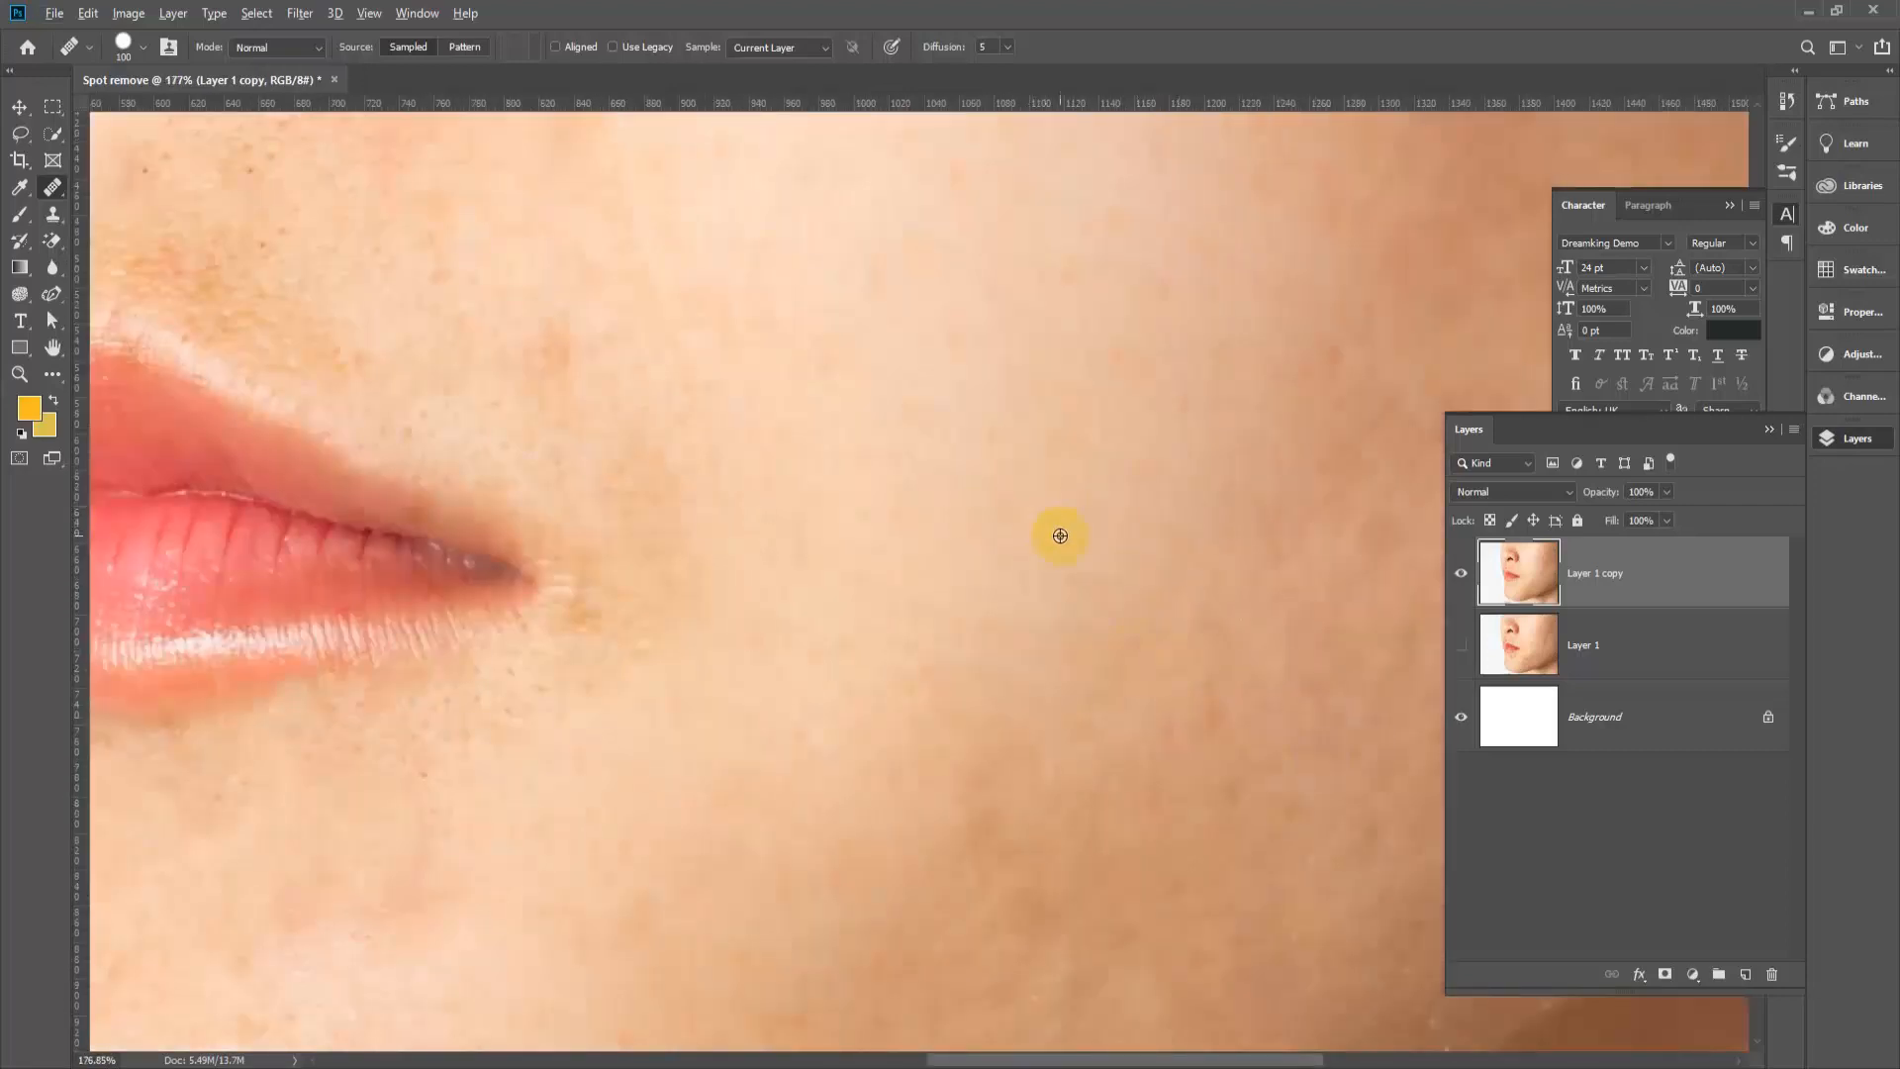
scroll(654, 536, "down", 5)
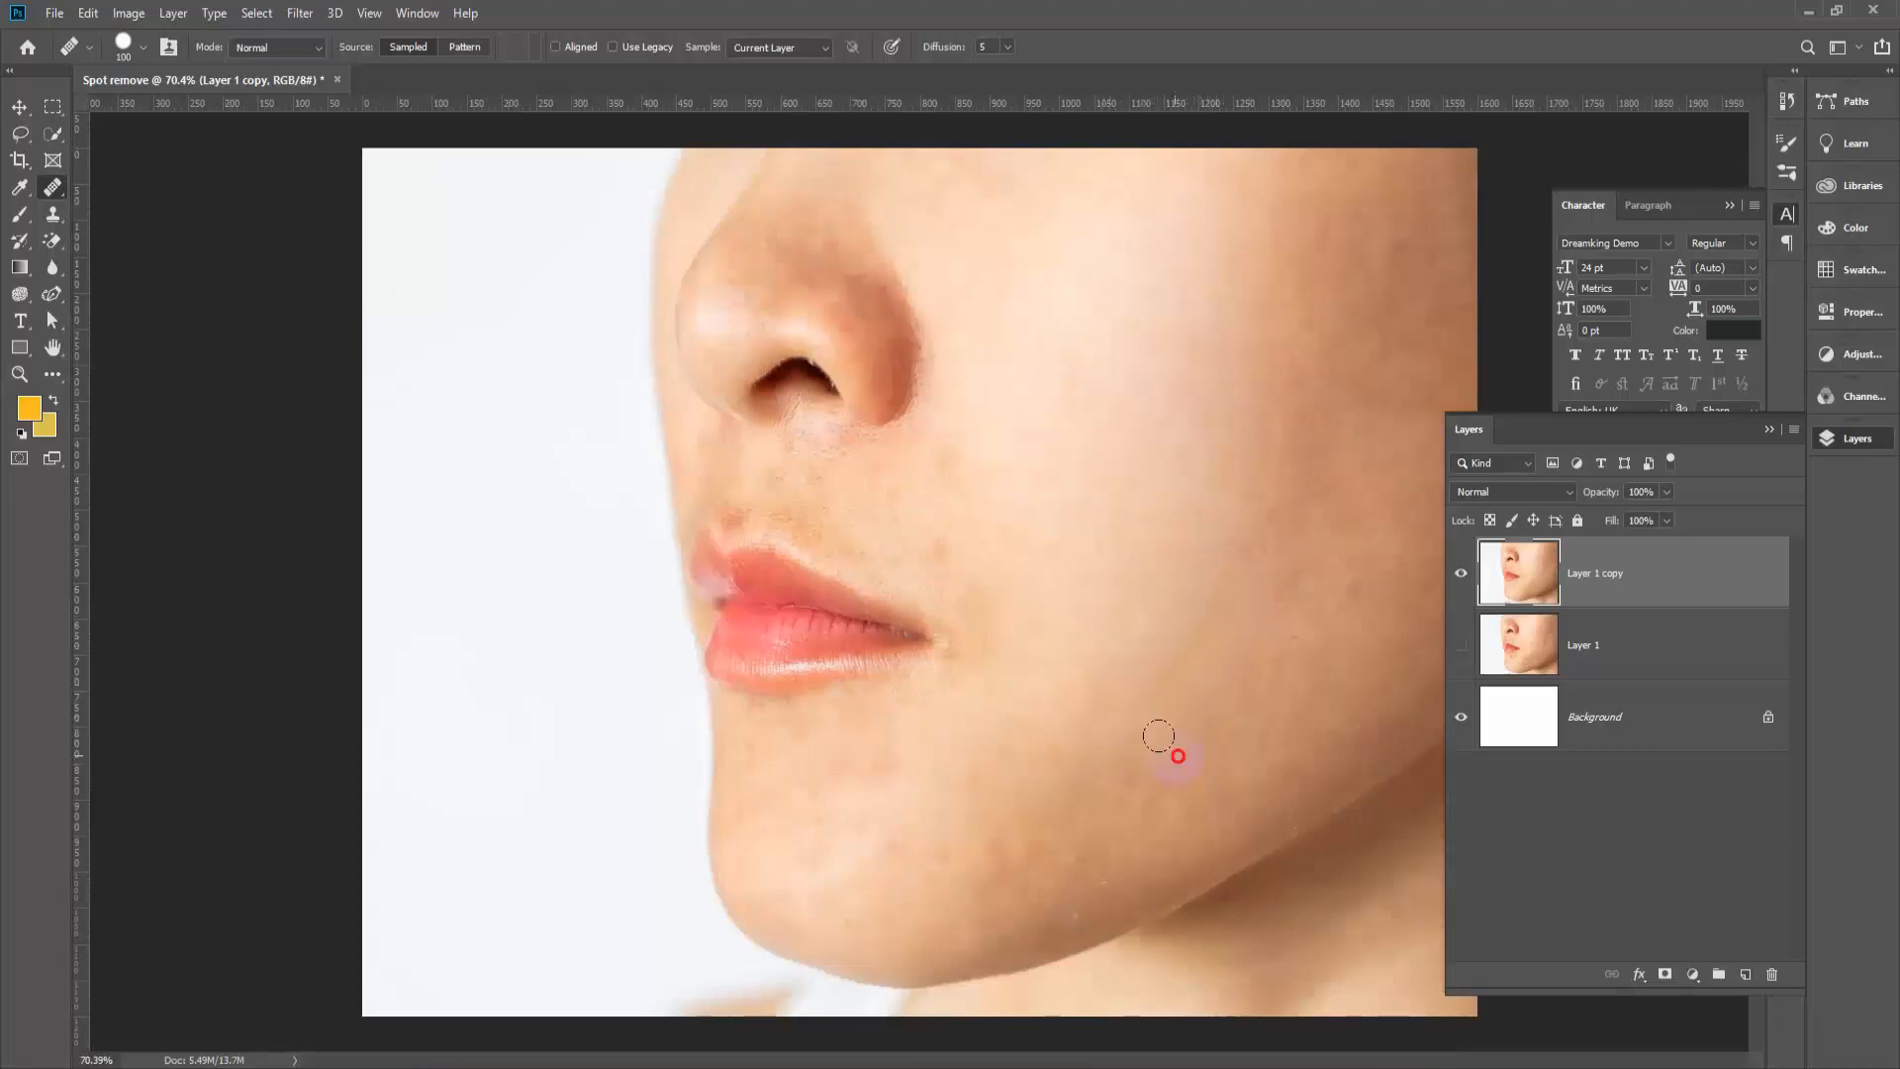
left_click(989, 831)
left_click(968, 748)
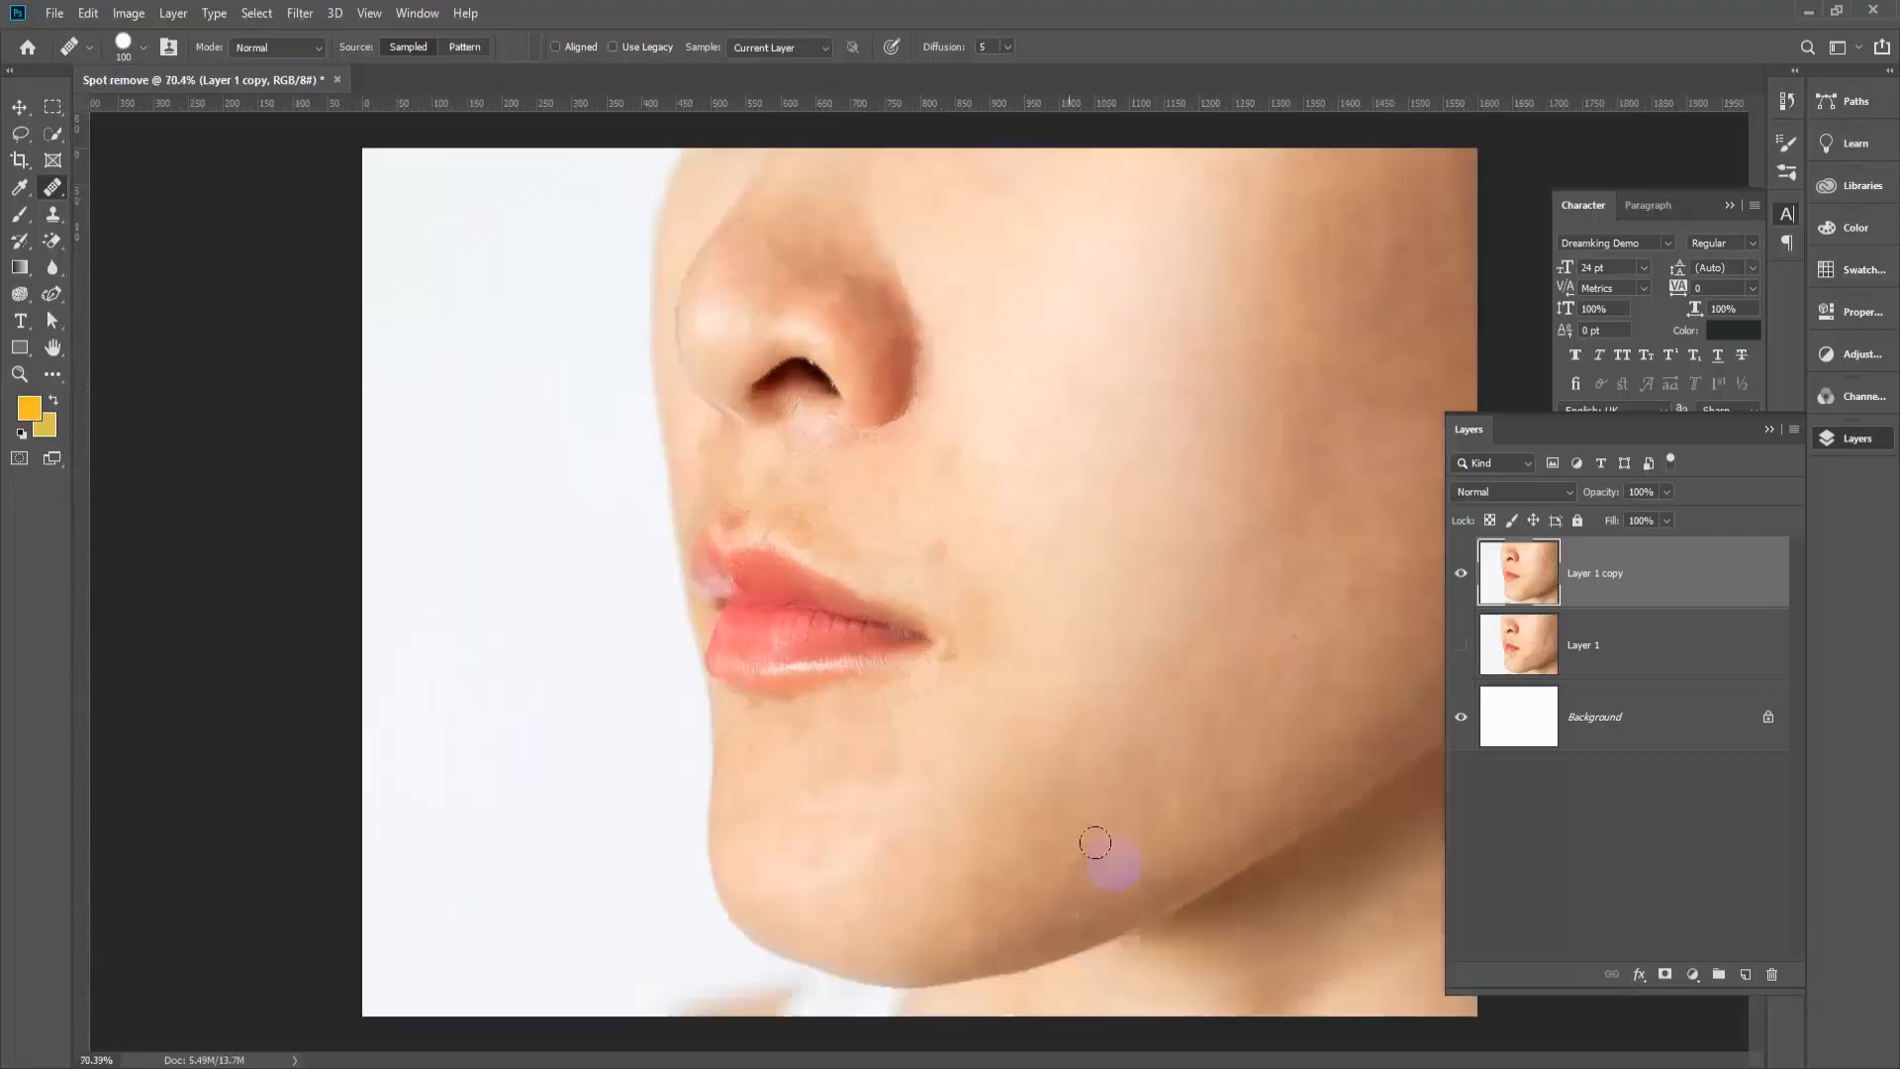
Step: Even out the upper outer cheek and the skin beside the mouth corner with the Healing Brush
left_click(1302, 364)
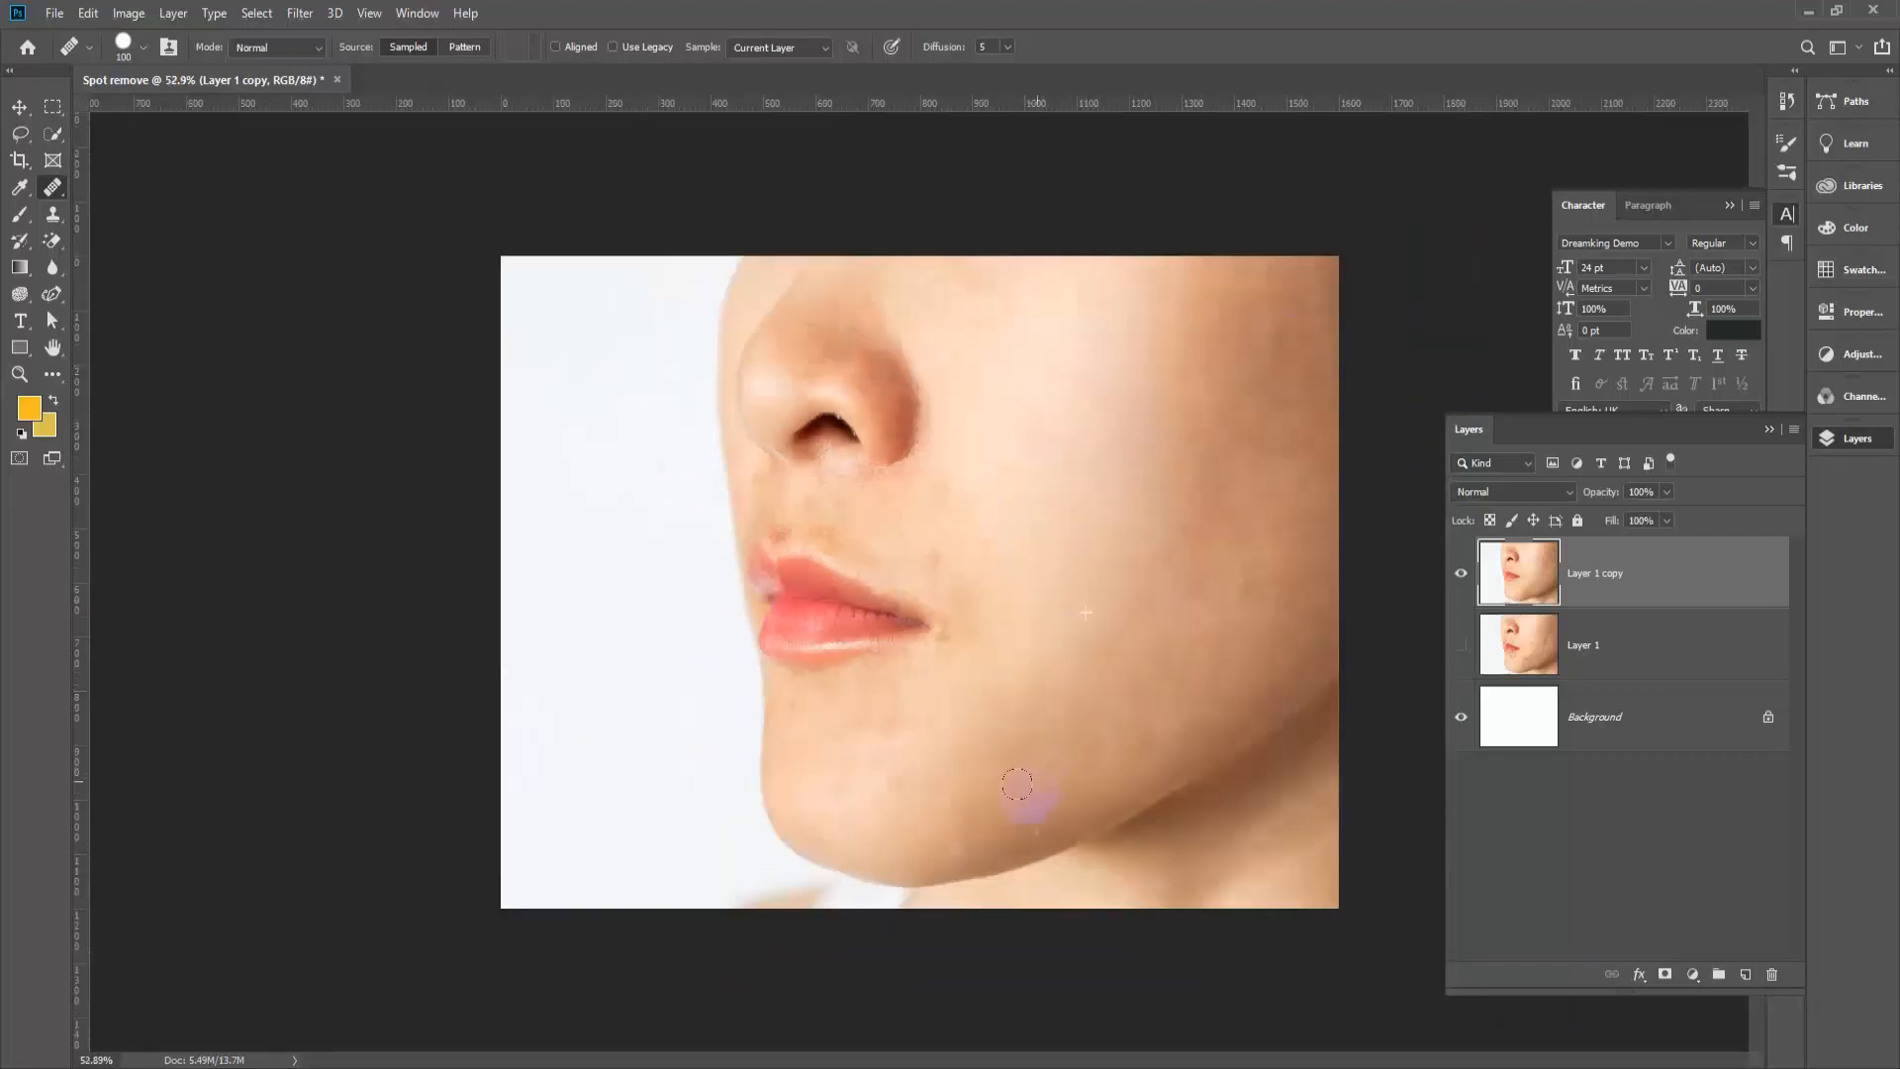
scroll(1008, 790, "up", 1)
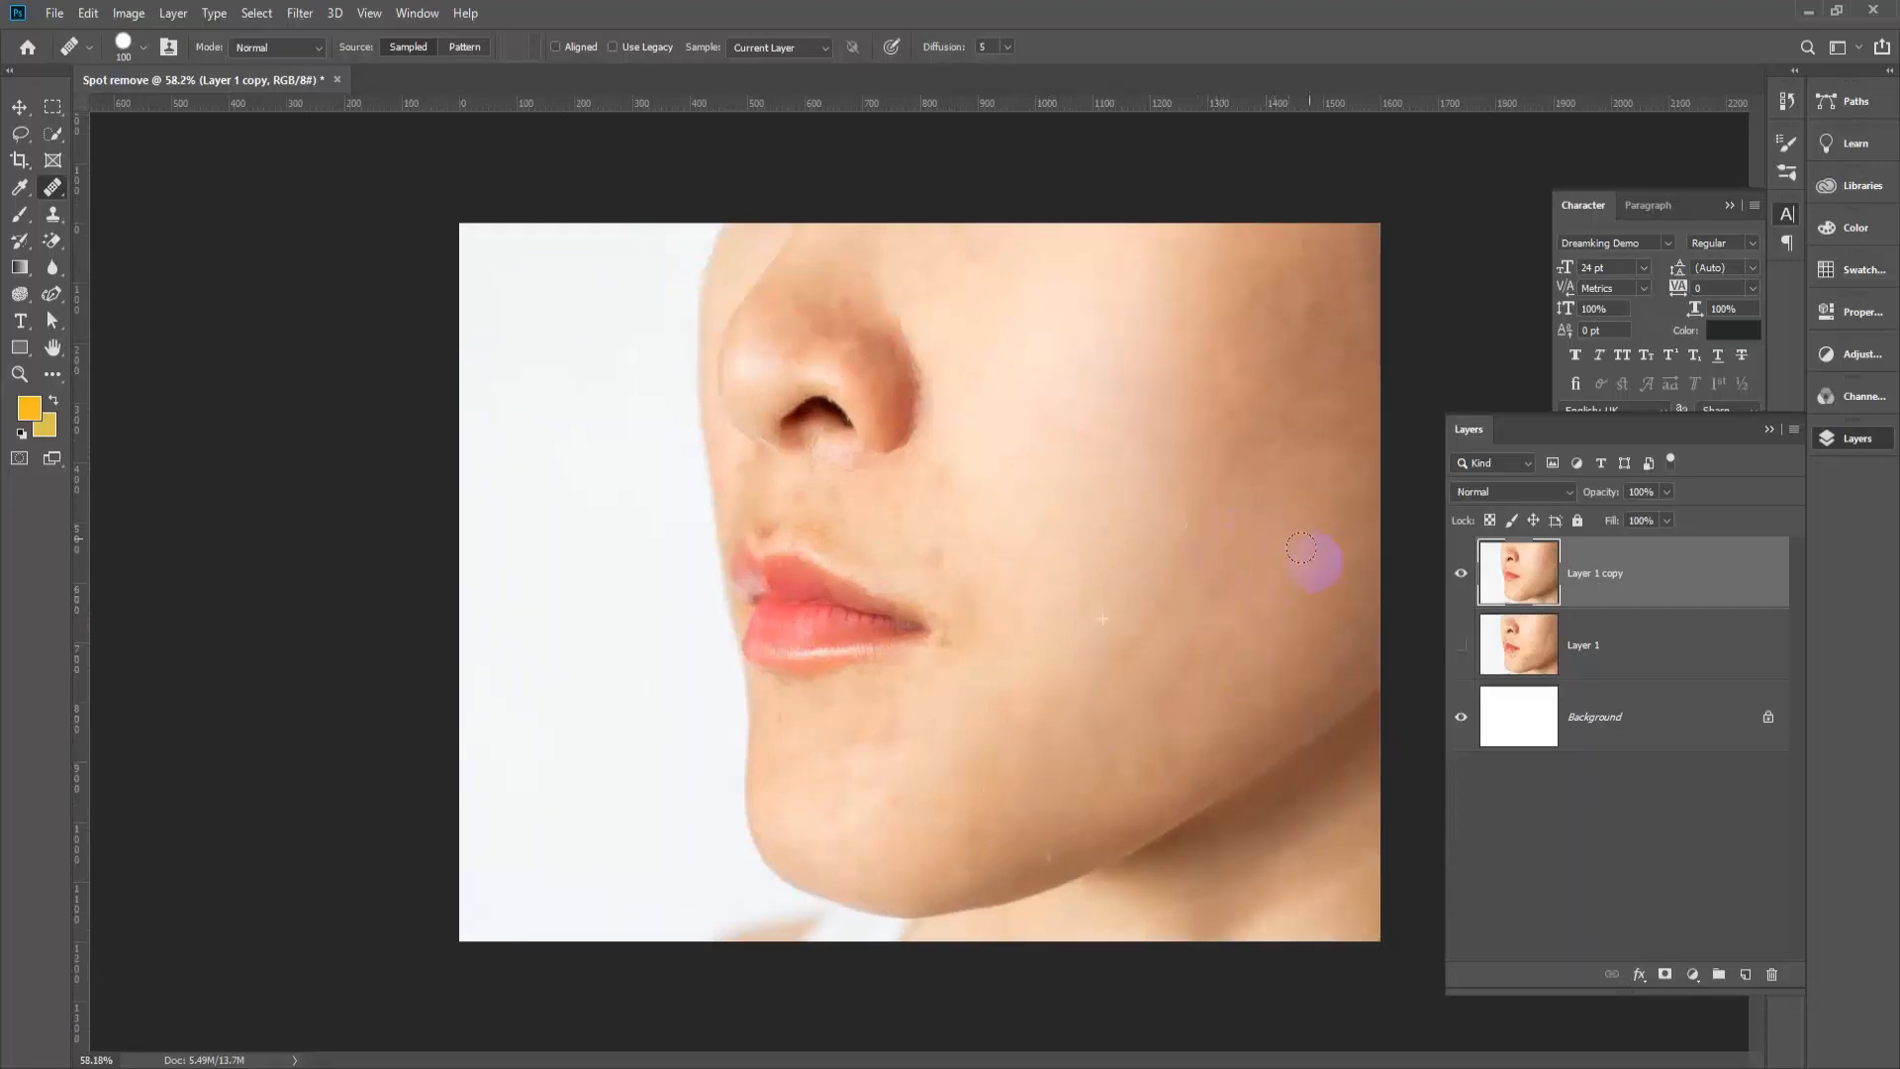
left_click(1005, 623)
scroll(1026, 692, "down", 3)
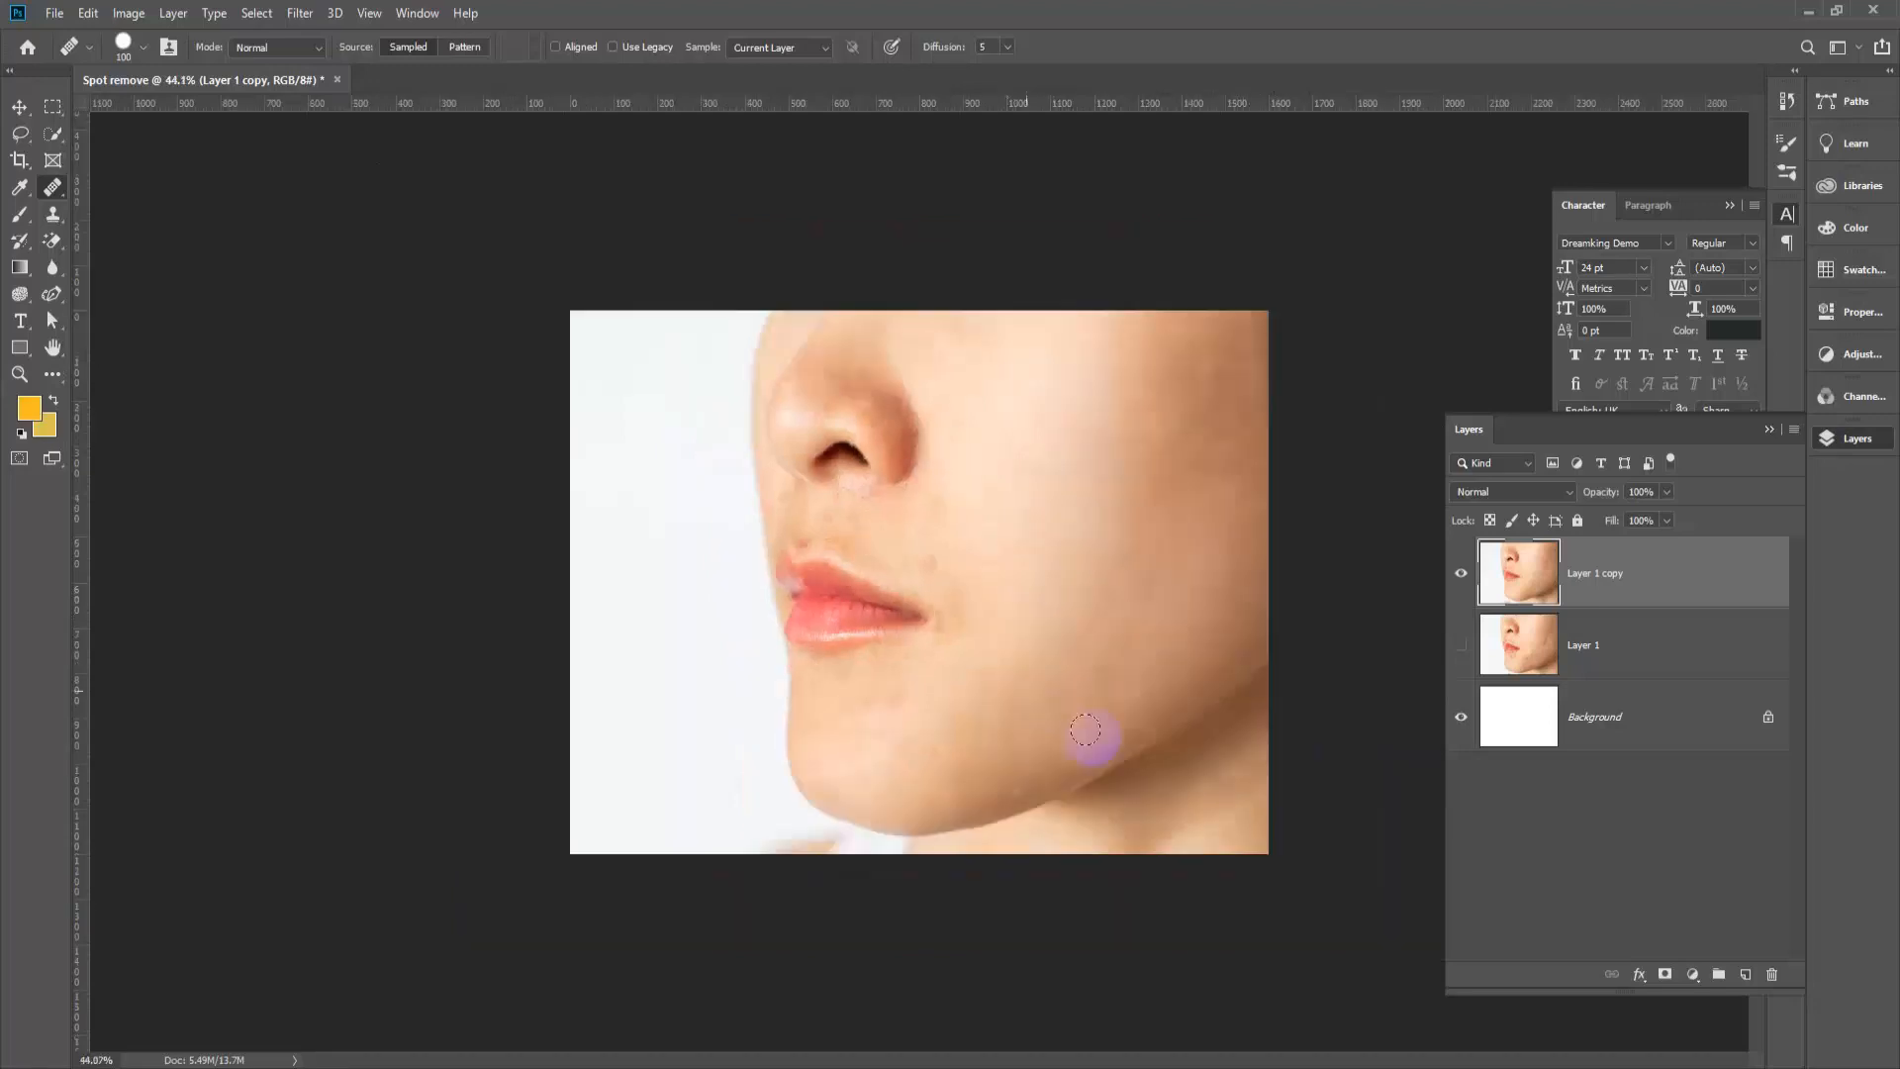
Step: Heal the last faint blotches along the jawline and on the jaw beside the chin
left_click(1153, 734)
scroll(1162, 626, "up", 4)
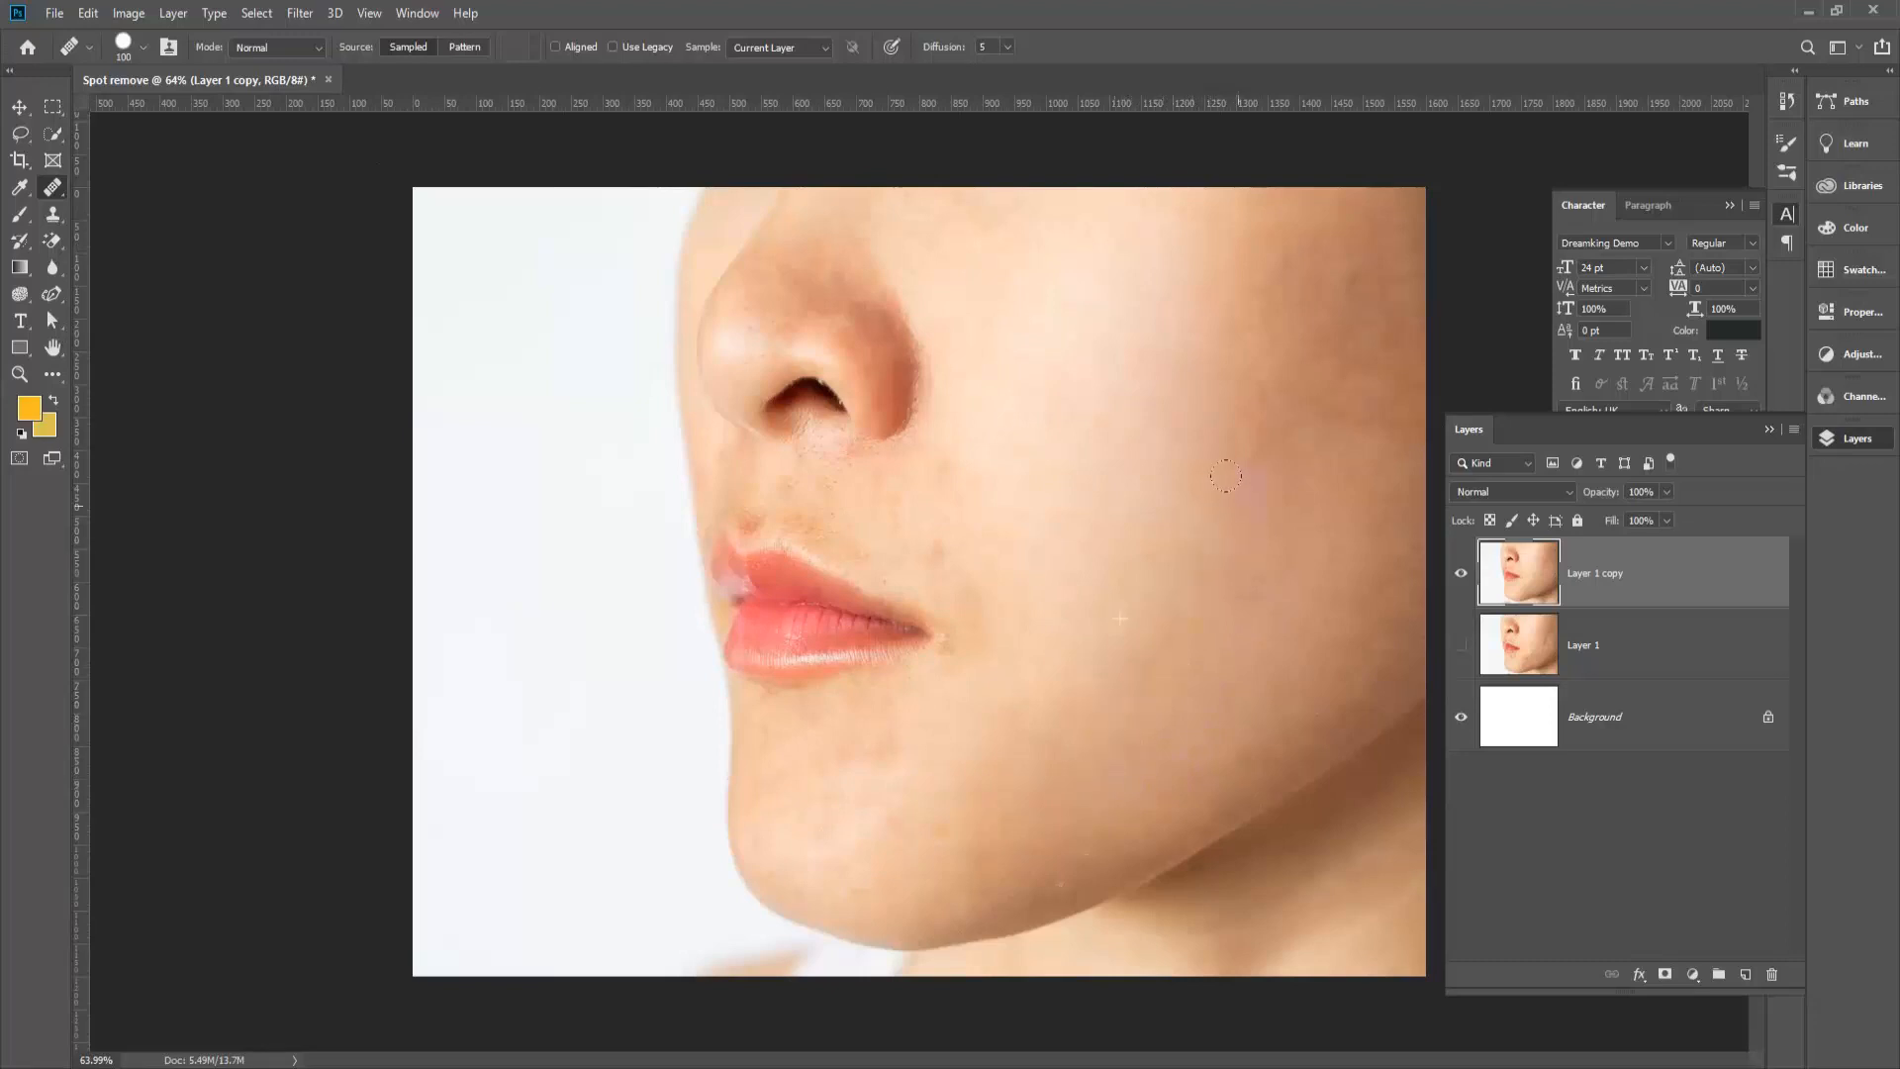
scroll(1001, 768, "down", 4)
scroll(1177, 762, "up", 4)
left_click(974, 780)
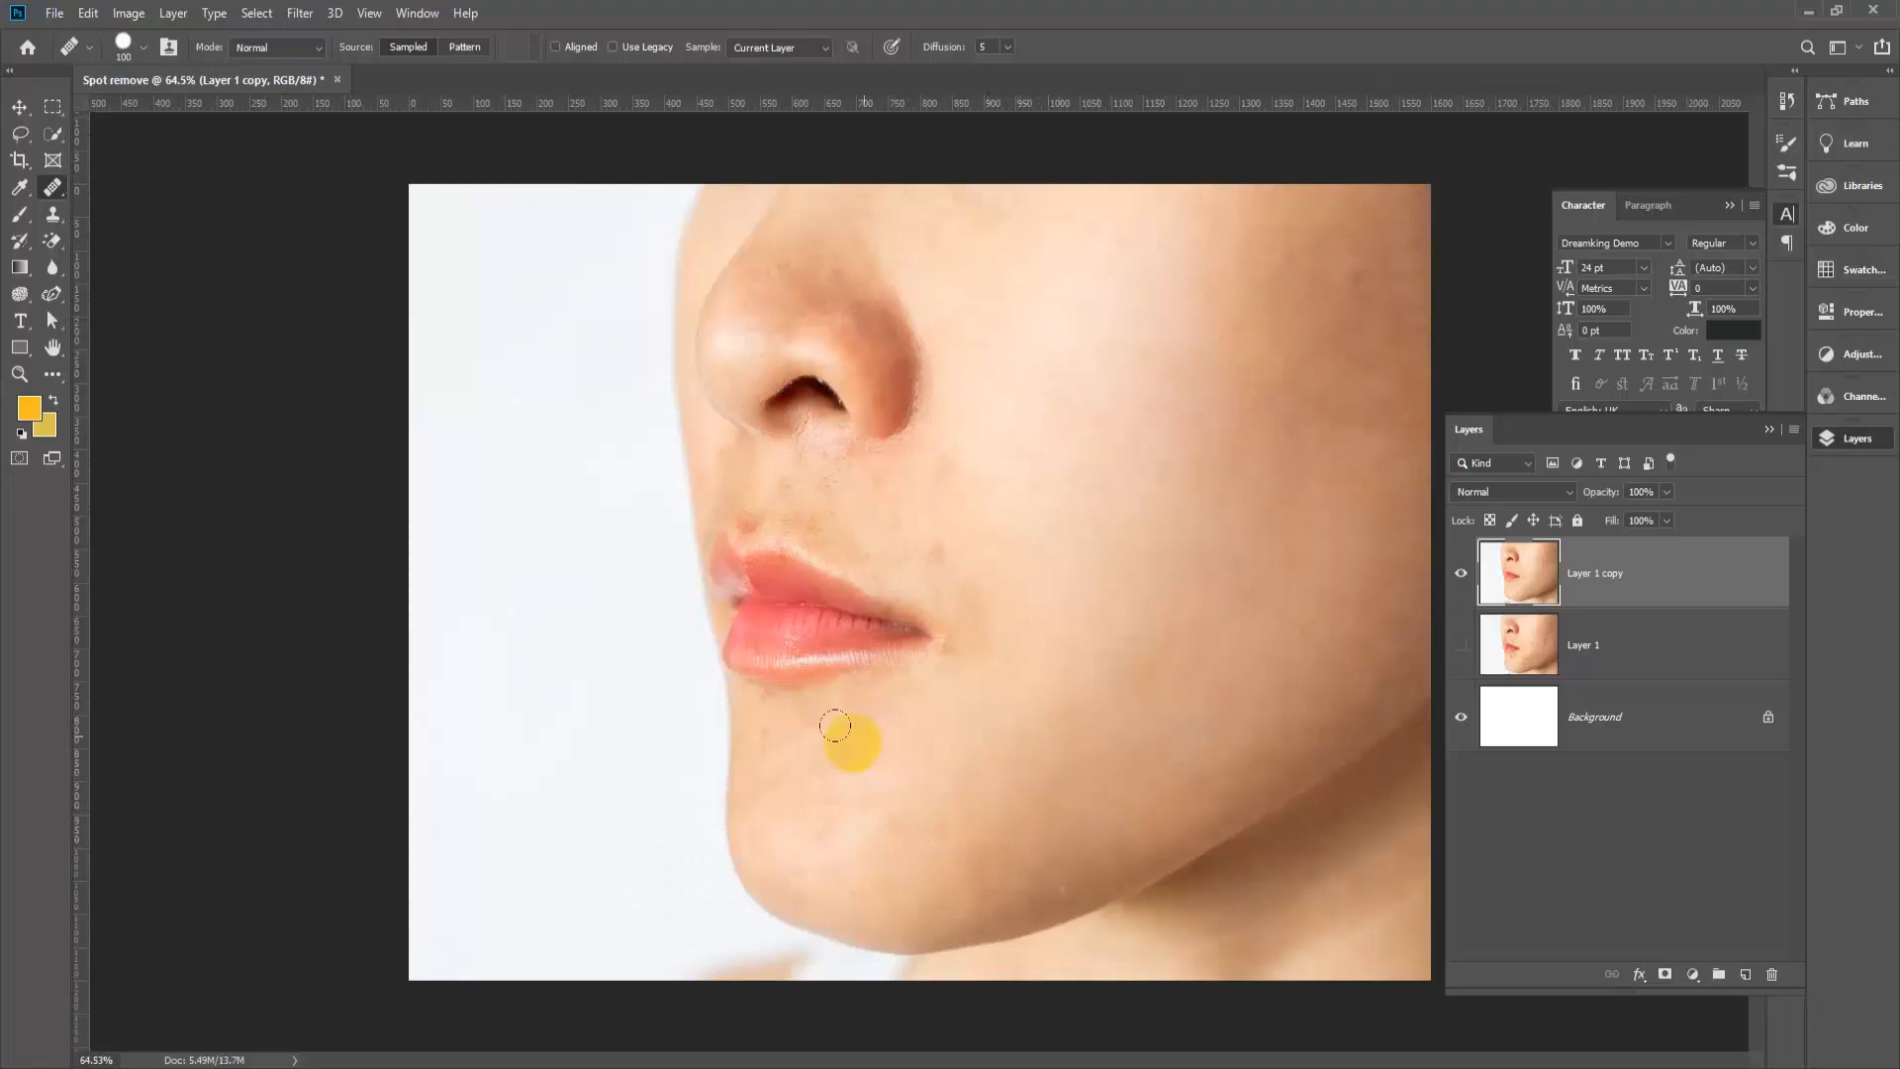
Step: Heal the spots on the chin directly below the lower lip and below the mouth corner
scroll(935, 785, "up", 3)
scroll(915, 711, "down", 1)
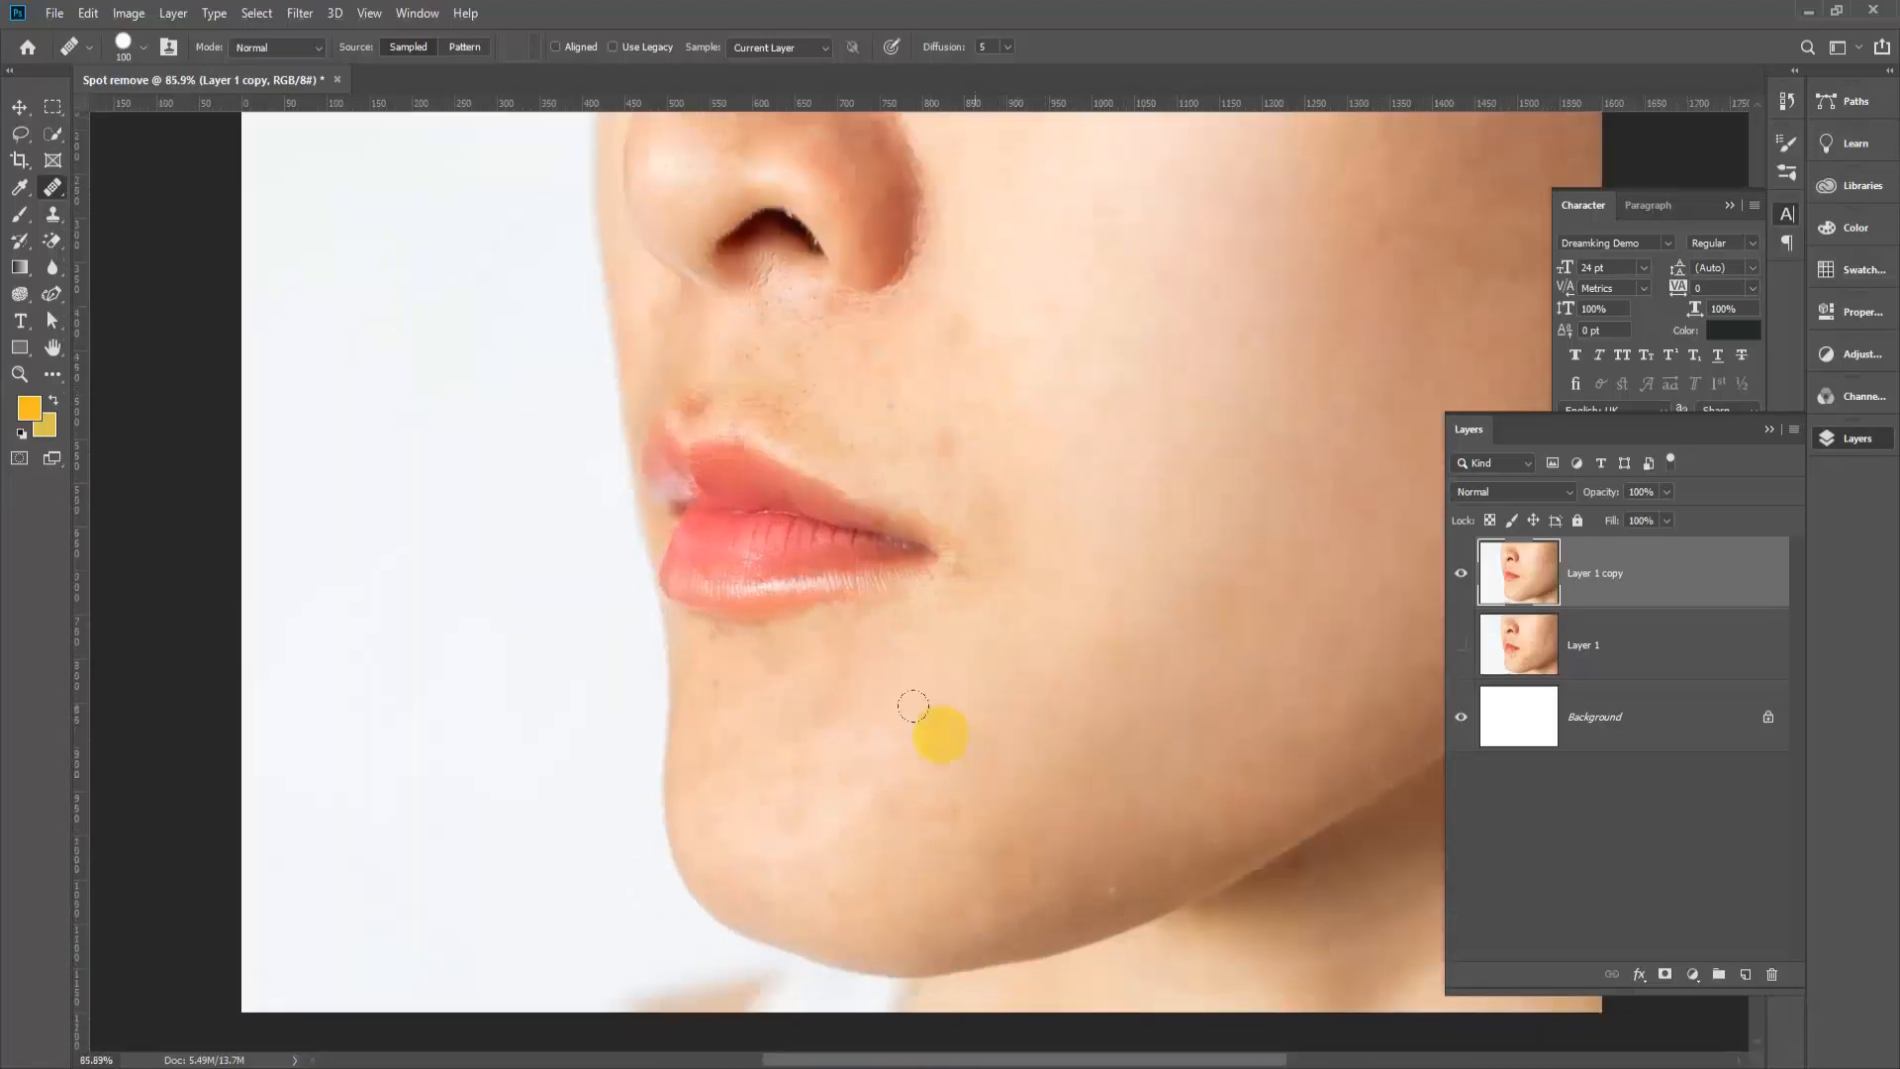
left_click(925, 662)
left_click(818, 630)
mouse_move(818, 631)
left_mouse_down()
mouse_move(768, 674)
mouse_move(886, 794)
mouse_move(923, 810)
left_mouse_up()
left_click(768, 674)
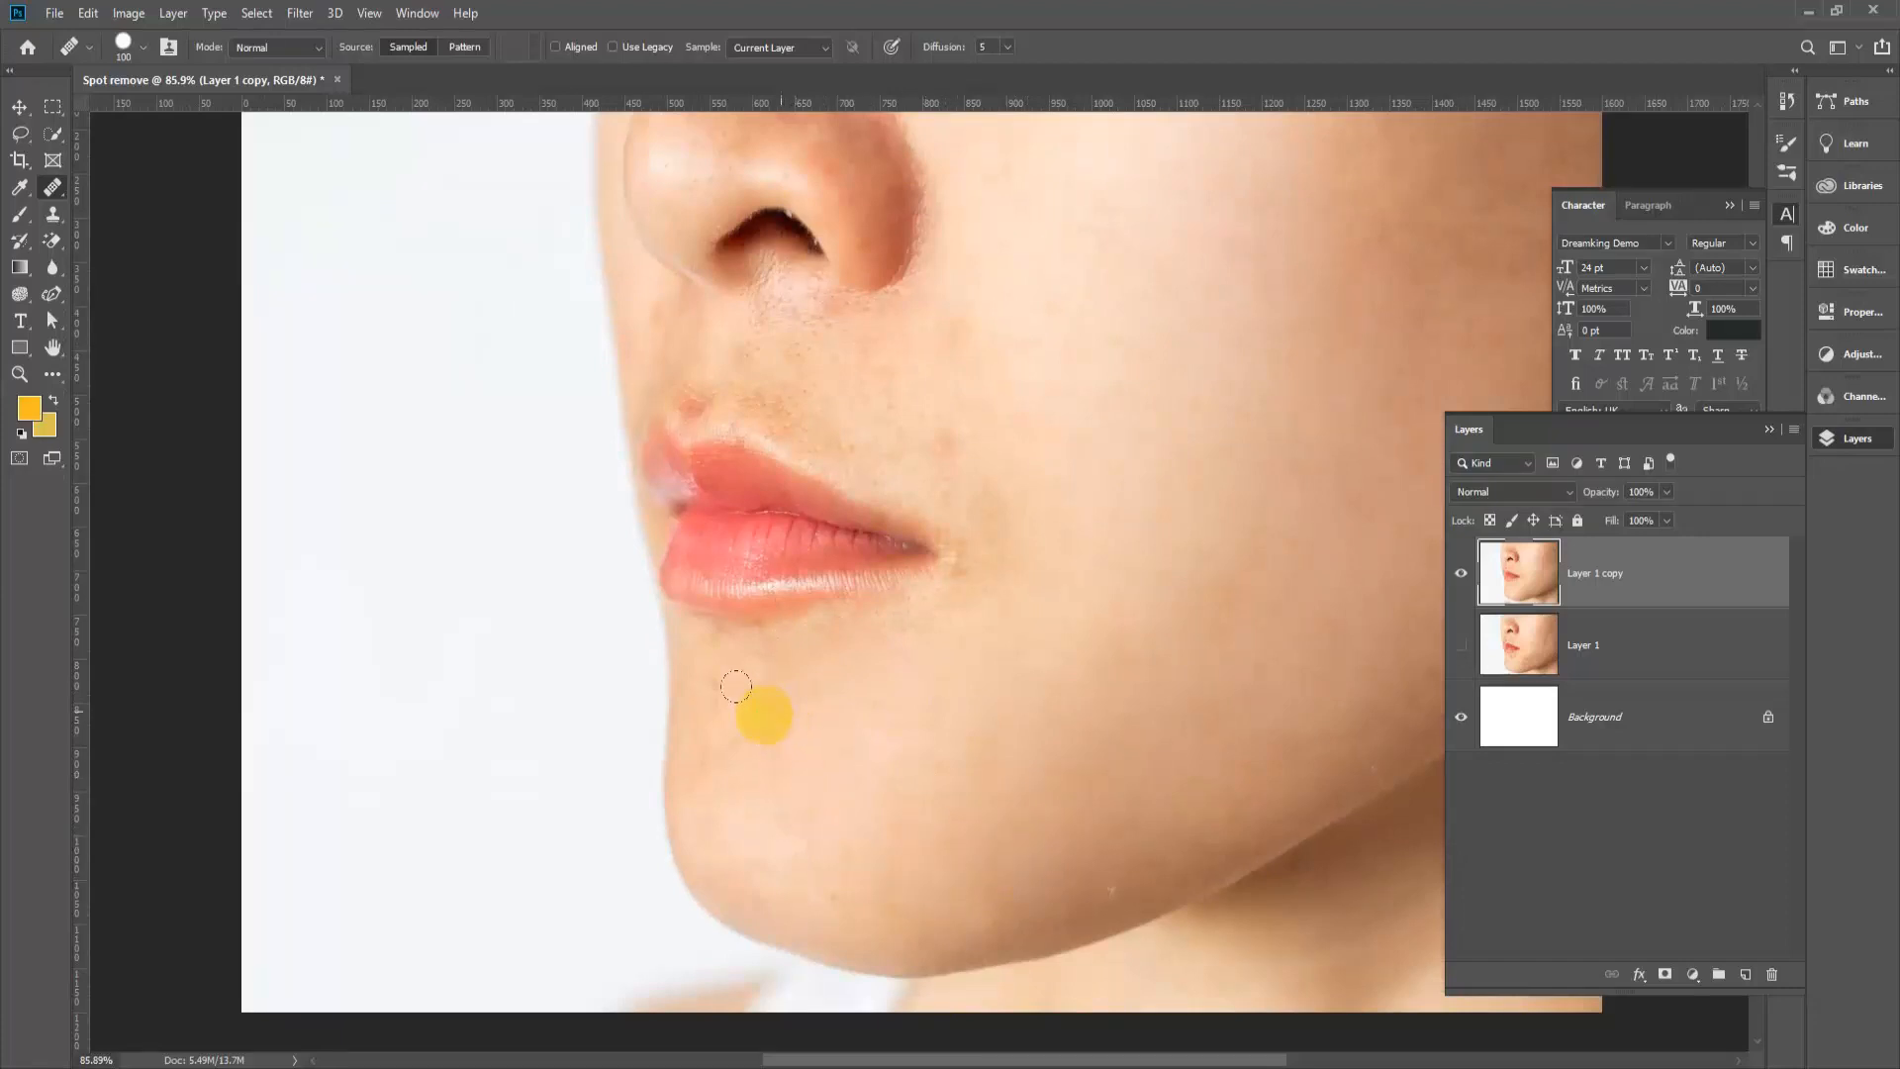
Step: Heal the spots along the front edge and the lower part of the chin, resampling clean chin skin
mouse_move(689, 685)
left_mouse_down()
mouse_move(677, 661)
mouse_move(666, 692)
mouse_move(740, 747)
mouse_move(684, 676)
mouse_move(702, 674)
mouse_move(736, 768)
mouse_move(848, 777)
left_mouse_up()
left_click(835, 881)
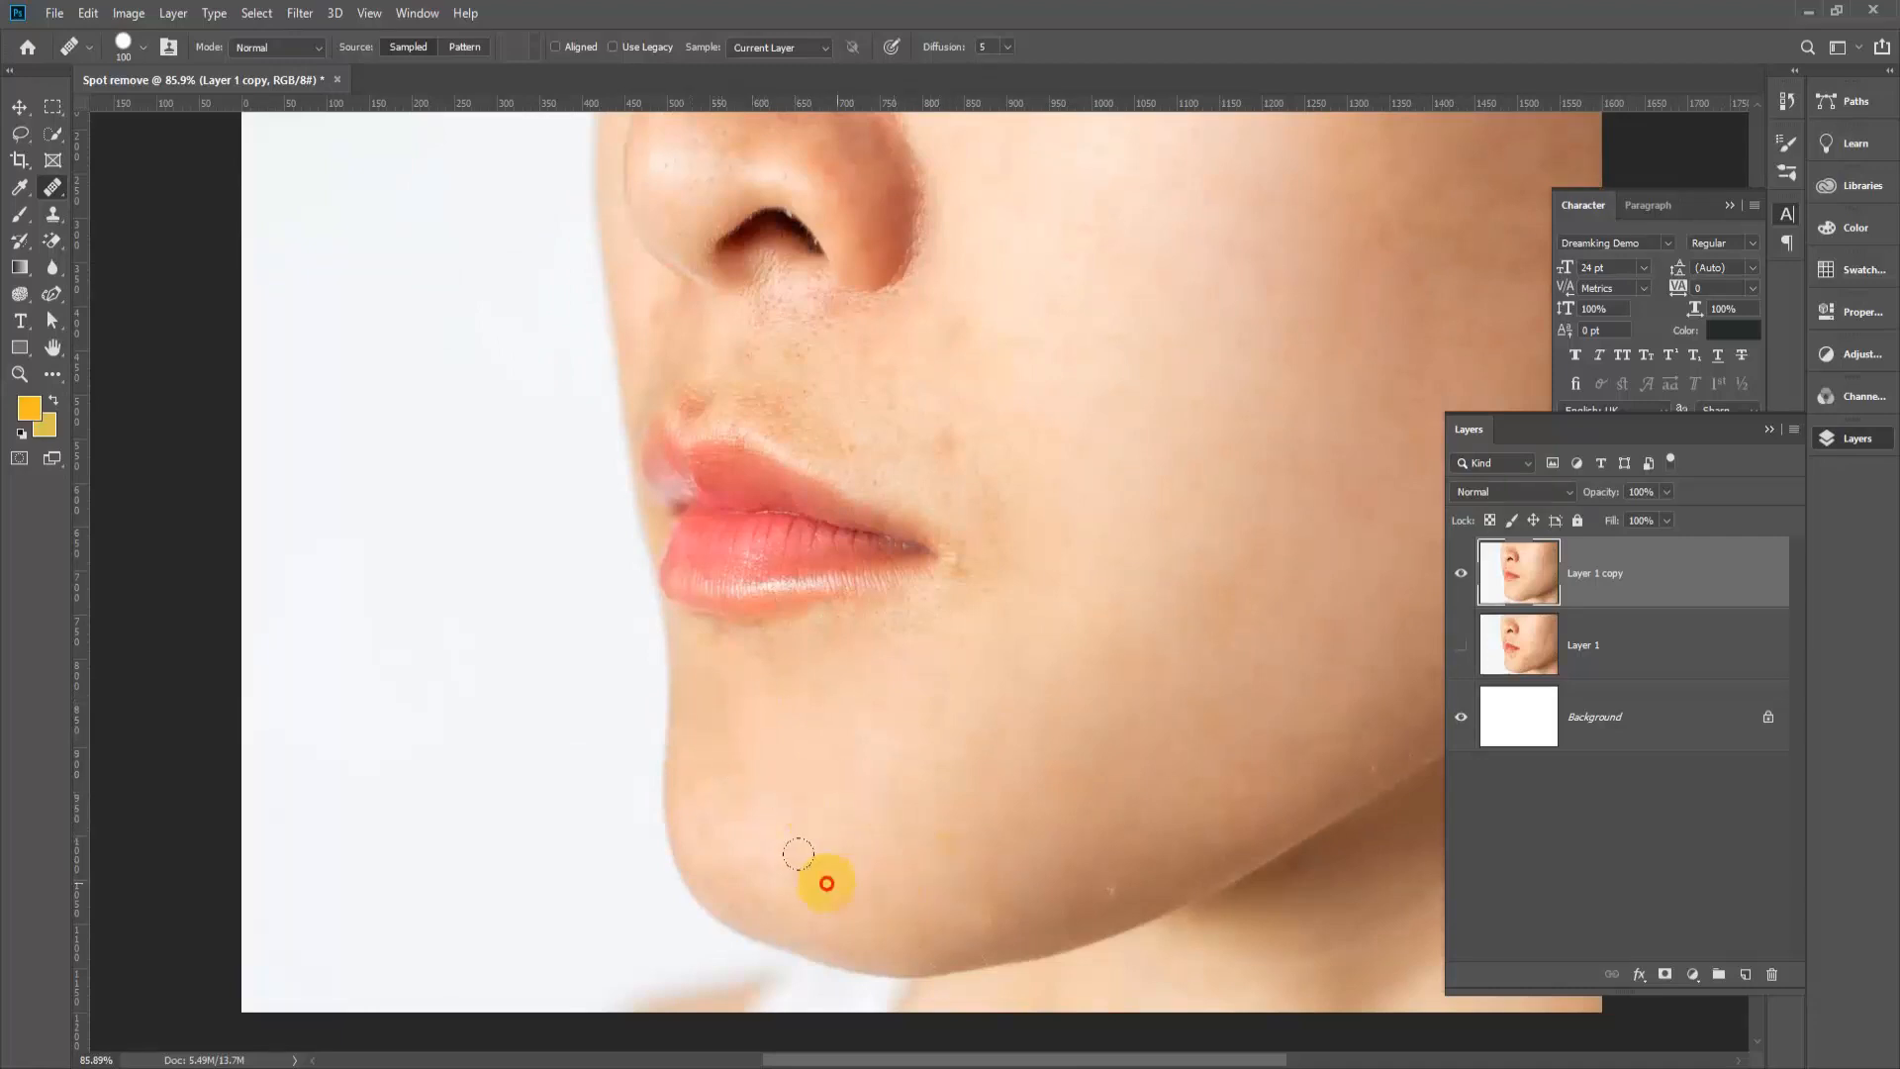
left_click(705, 794)
mouse_move(704, 795)
left_mouse_down()
mouse_move(715, 745)
mouse_move(768, 790)
mouse_move(772, 824)
mouse_move(739, 822)
mouse_move(709, 751)
left_mouse_up()
left_click(743, 830, "alt")
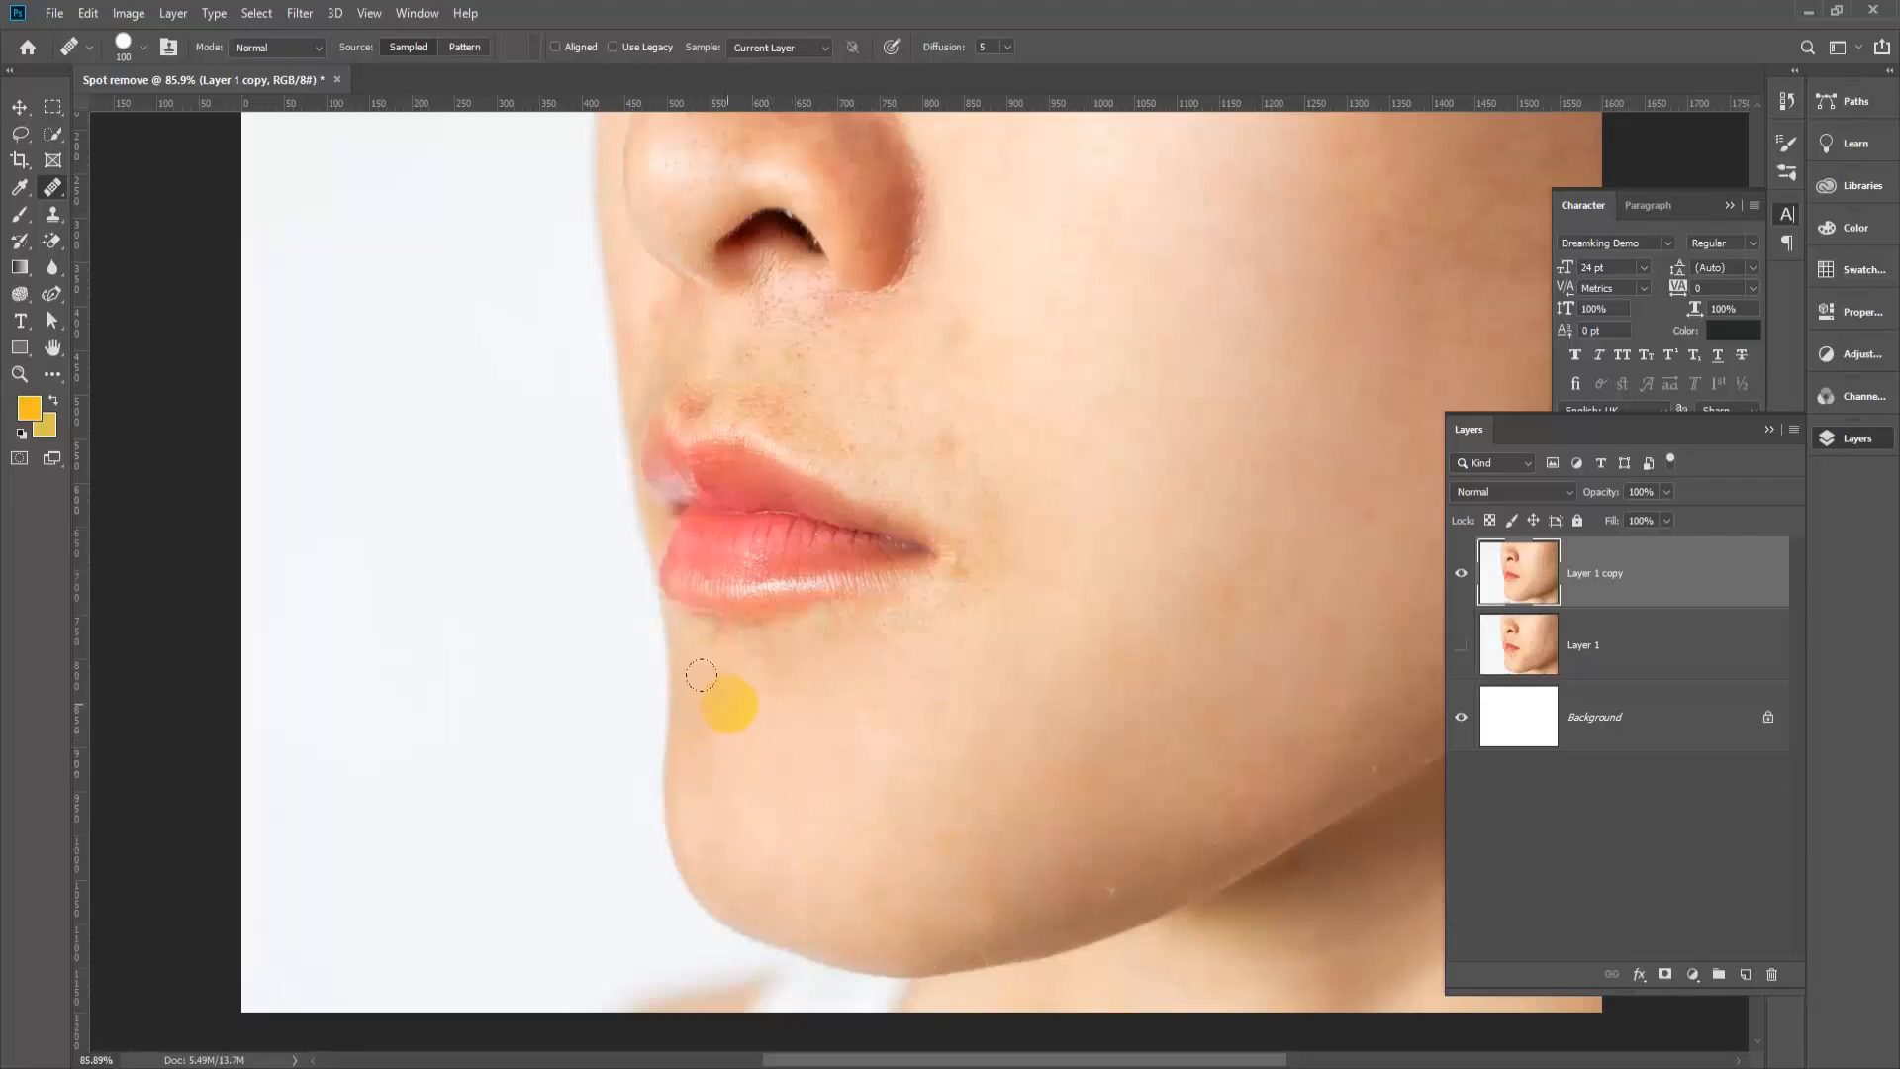
Step: Heal the remaining faint marks on the side of the chin and the lower cheek with the Healing Brush
scroll(956, 822, "down", 3)
scroll(1066, 888, "down", 2)
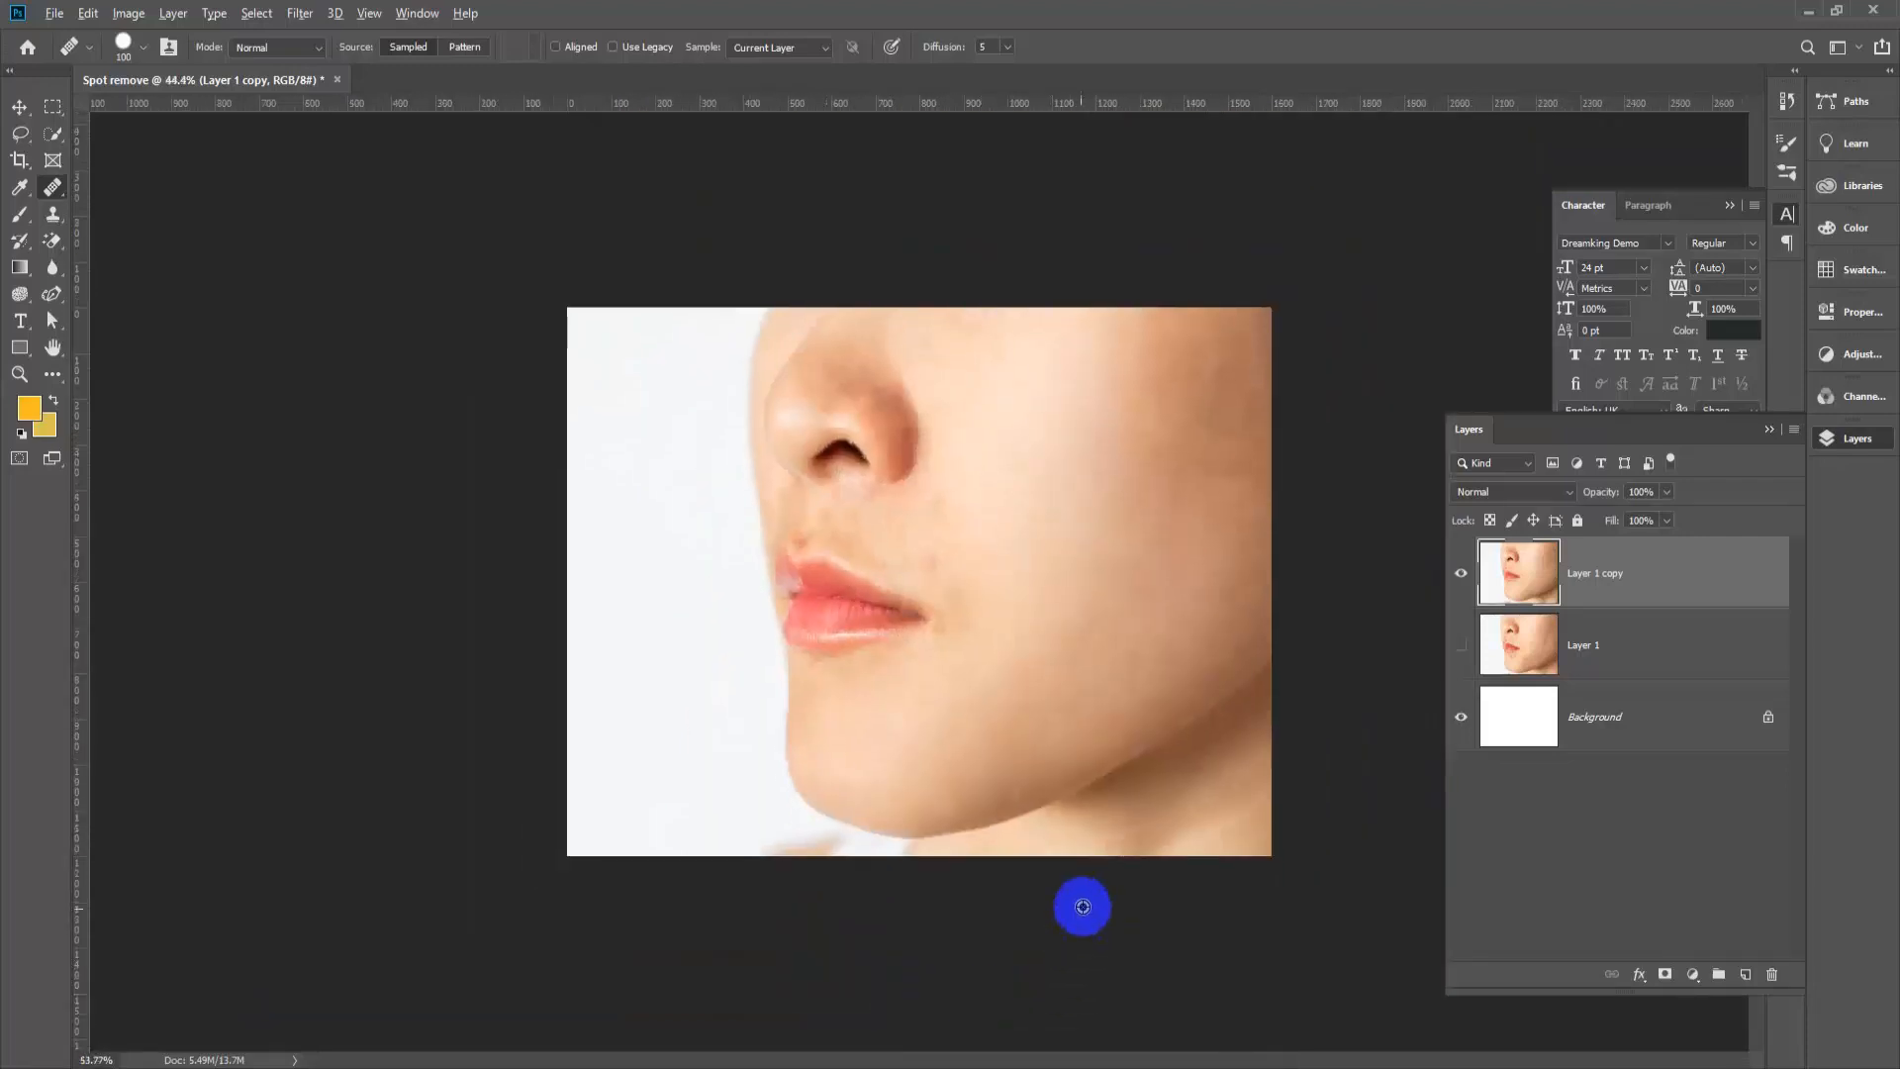
scroll(1082, 904, "up", 2)
scroll(1099, 886, "up", 3)
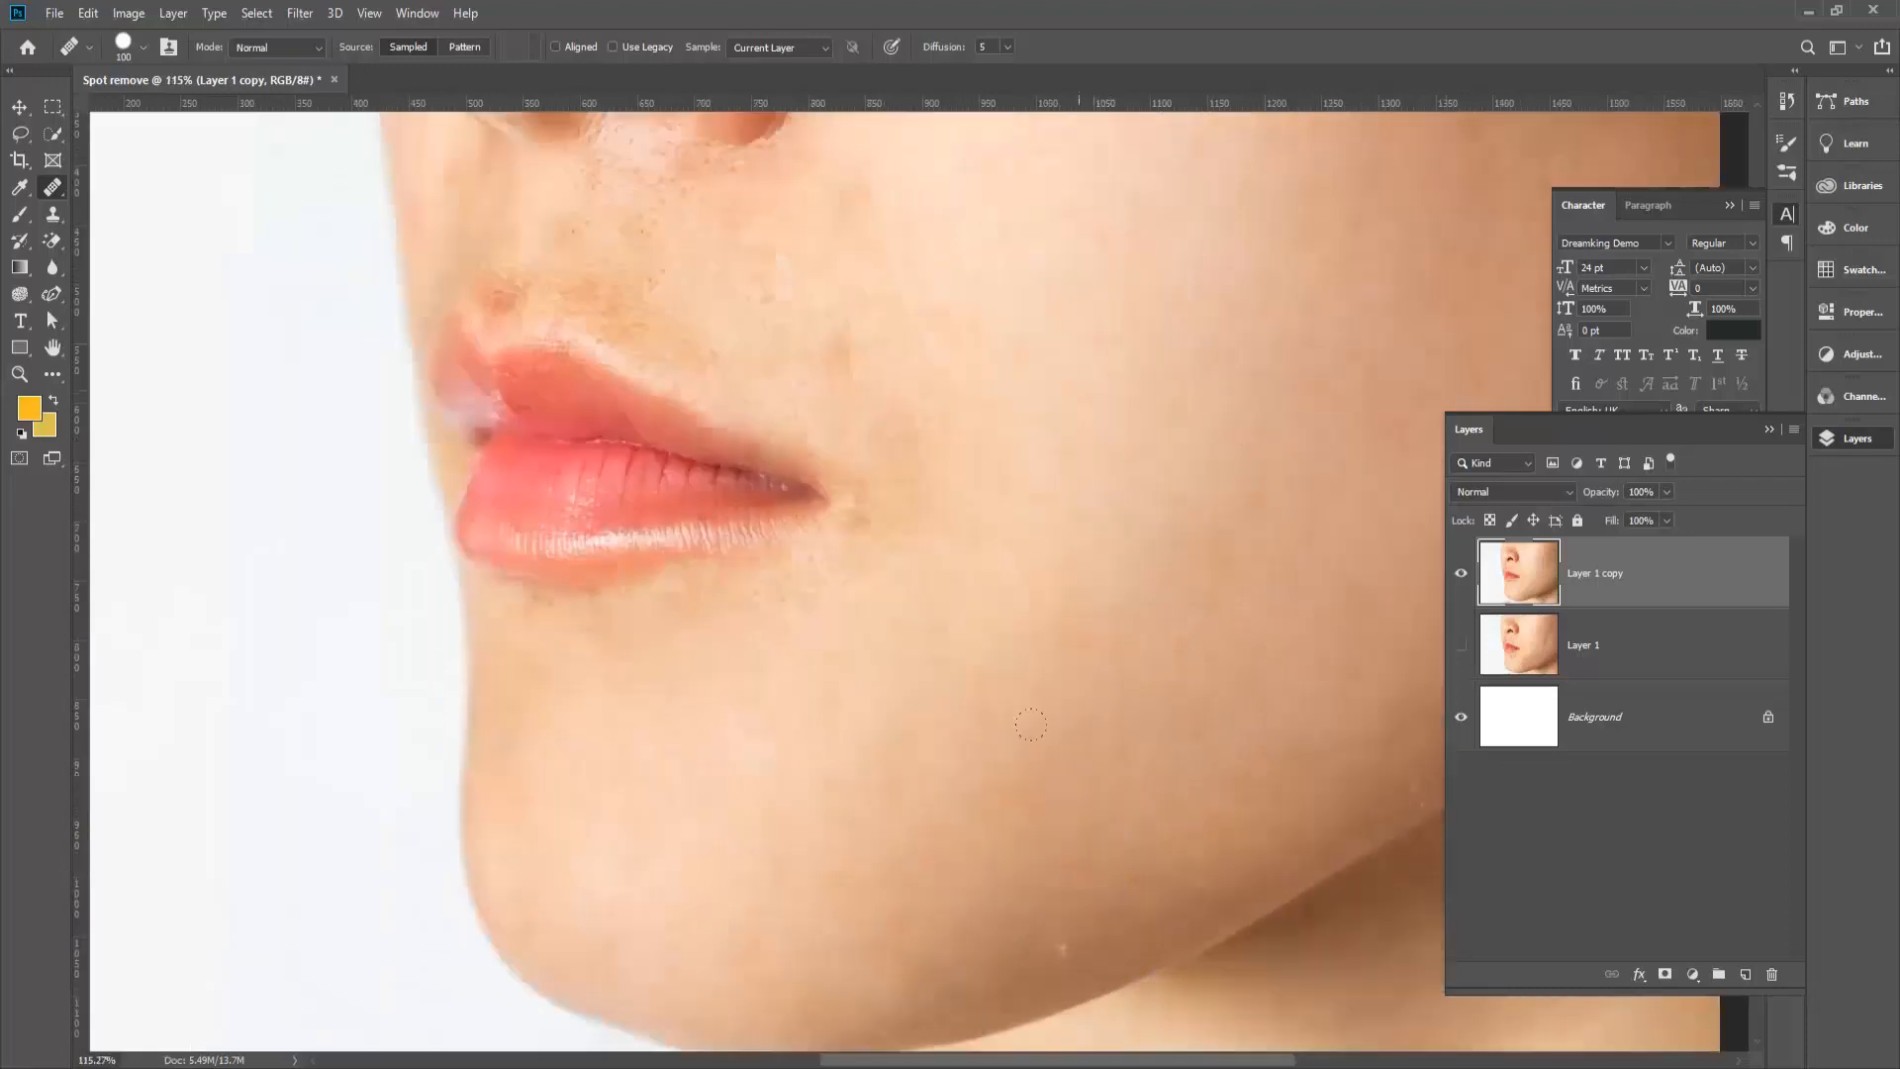
scroll(1049, 704, "down", 1)
scroll(773, 606, "up", 2)
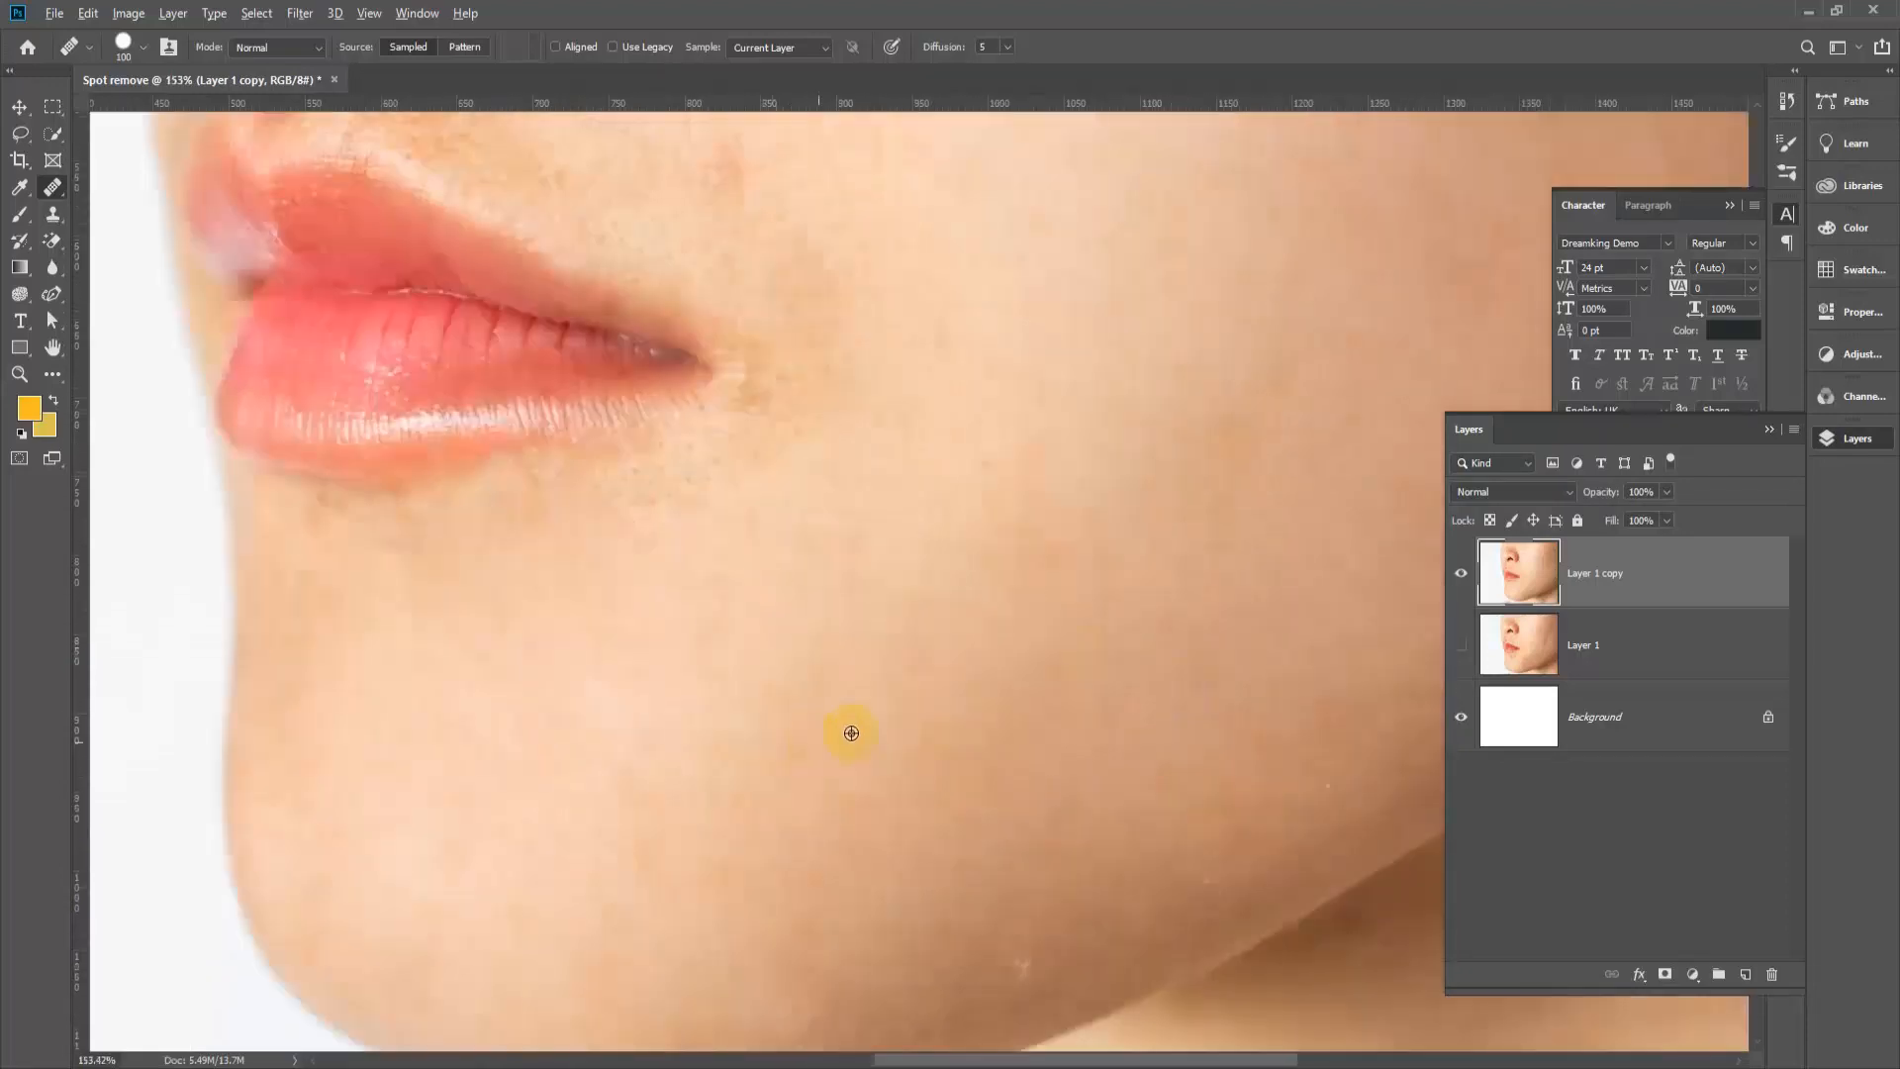
scroll(932, 732, "down", 3)
left_click(969, 800)
left_click(1053, 865)
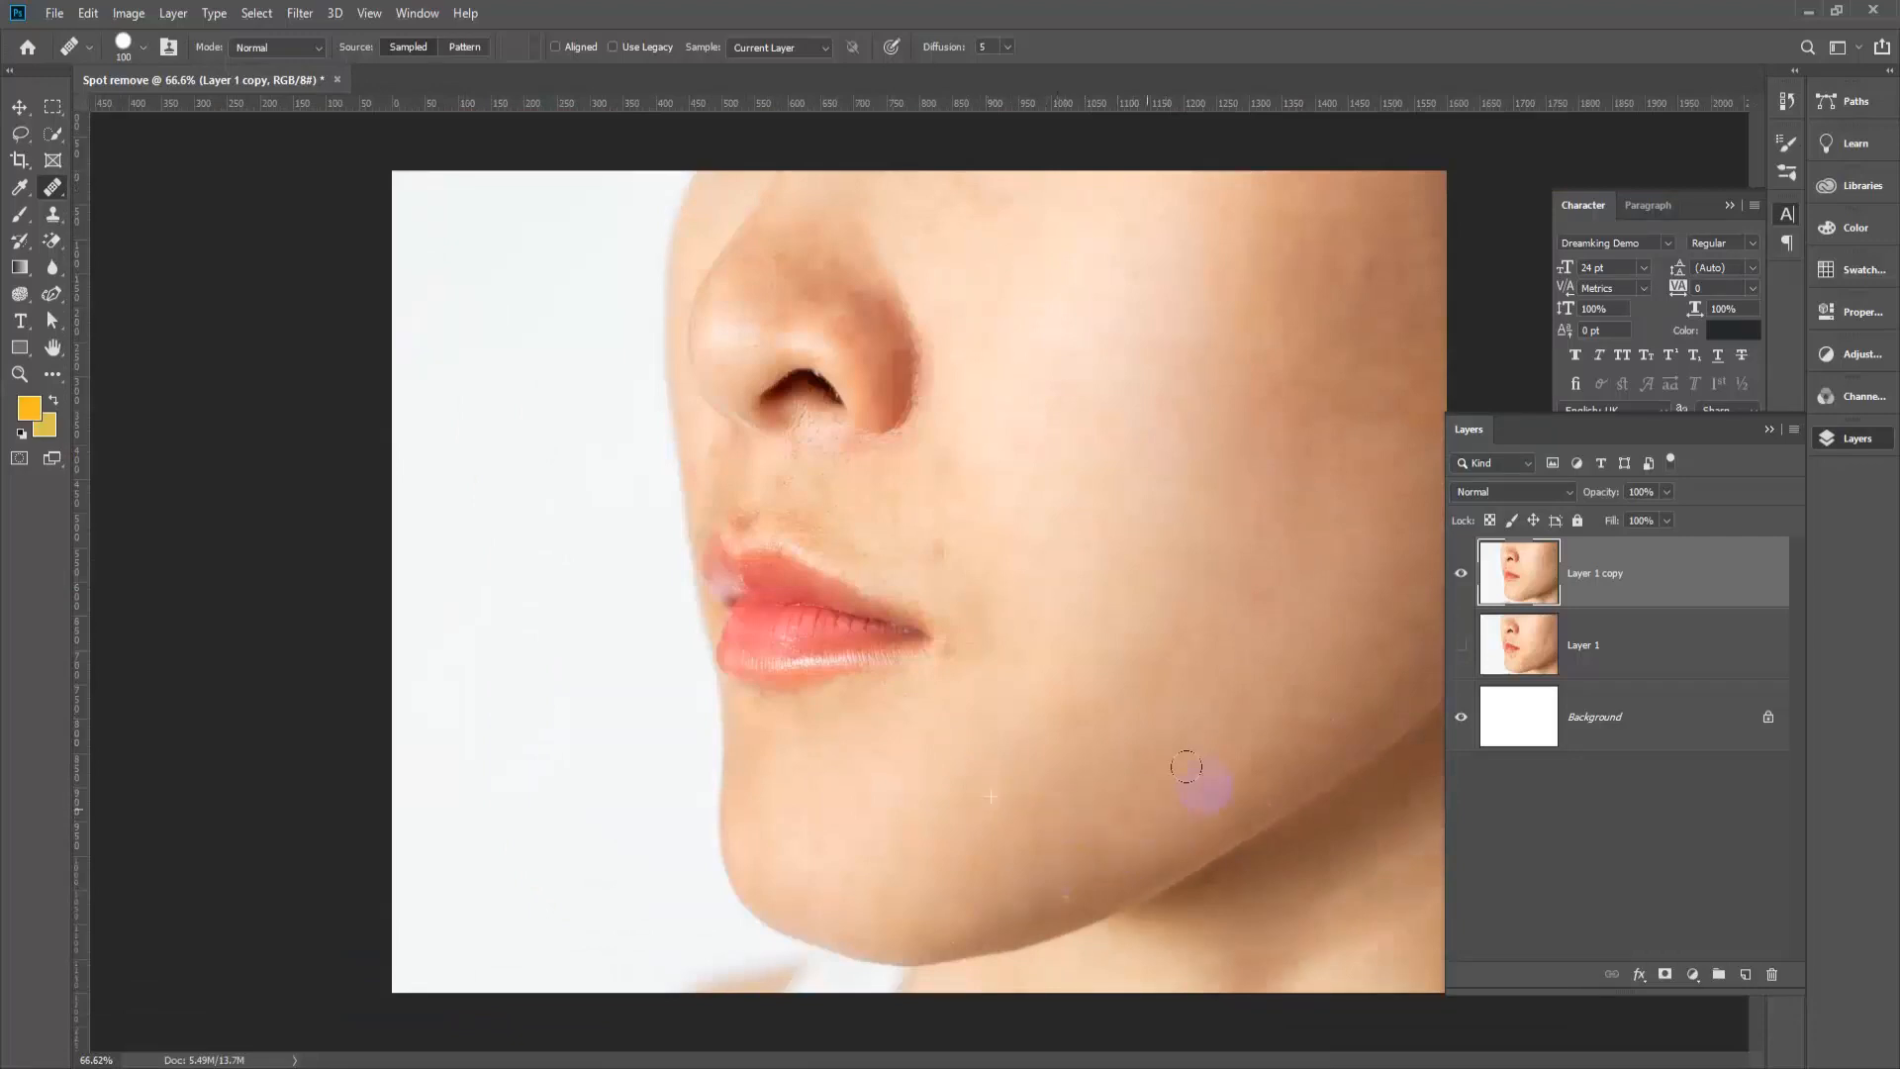
Step: Heal the small light mark near the jaw edge and even out the outer cheek and chin skin
left_click(1369, 663)
scroll(971, 782, "down", 2)
scroll(1032, 853, "up", 2)
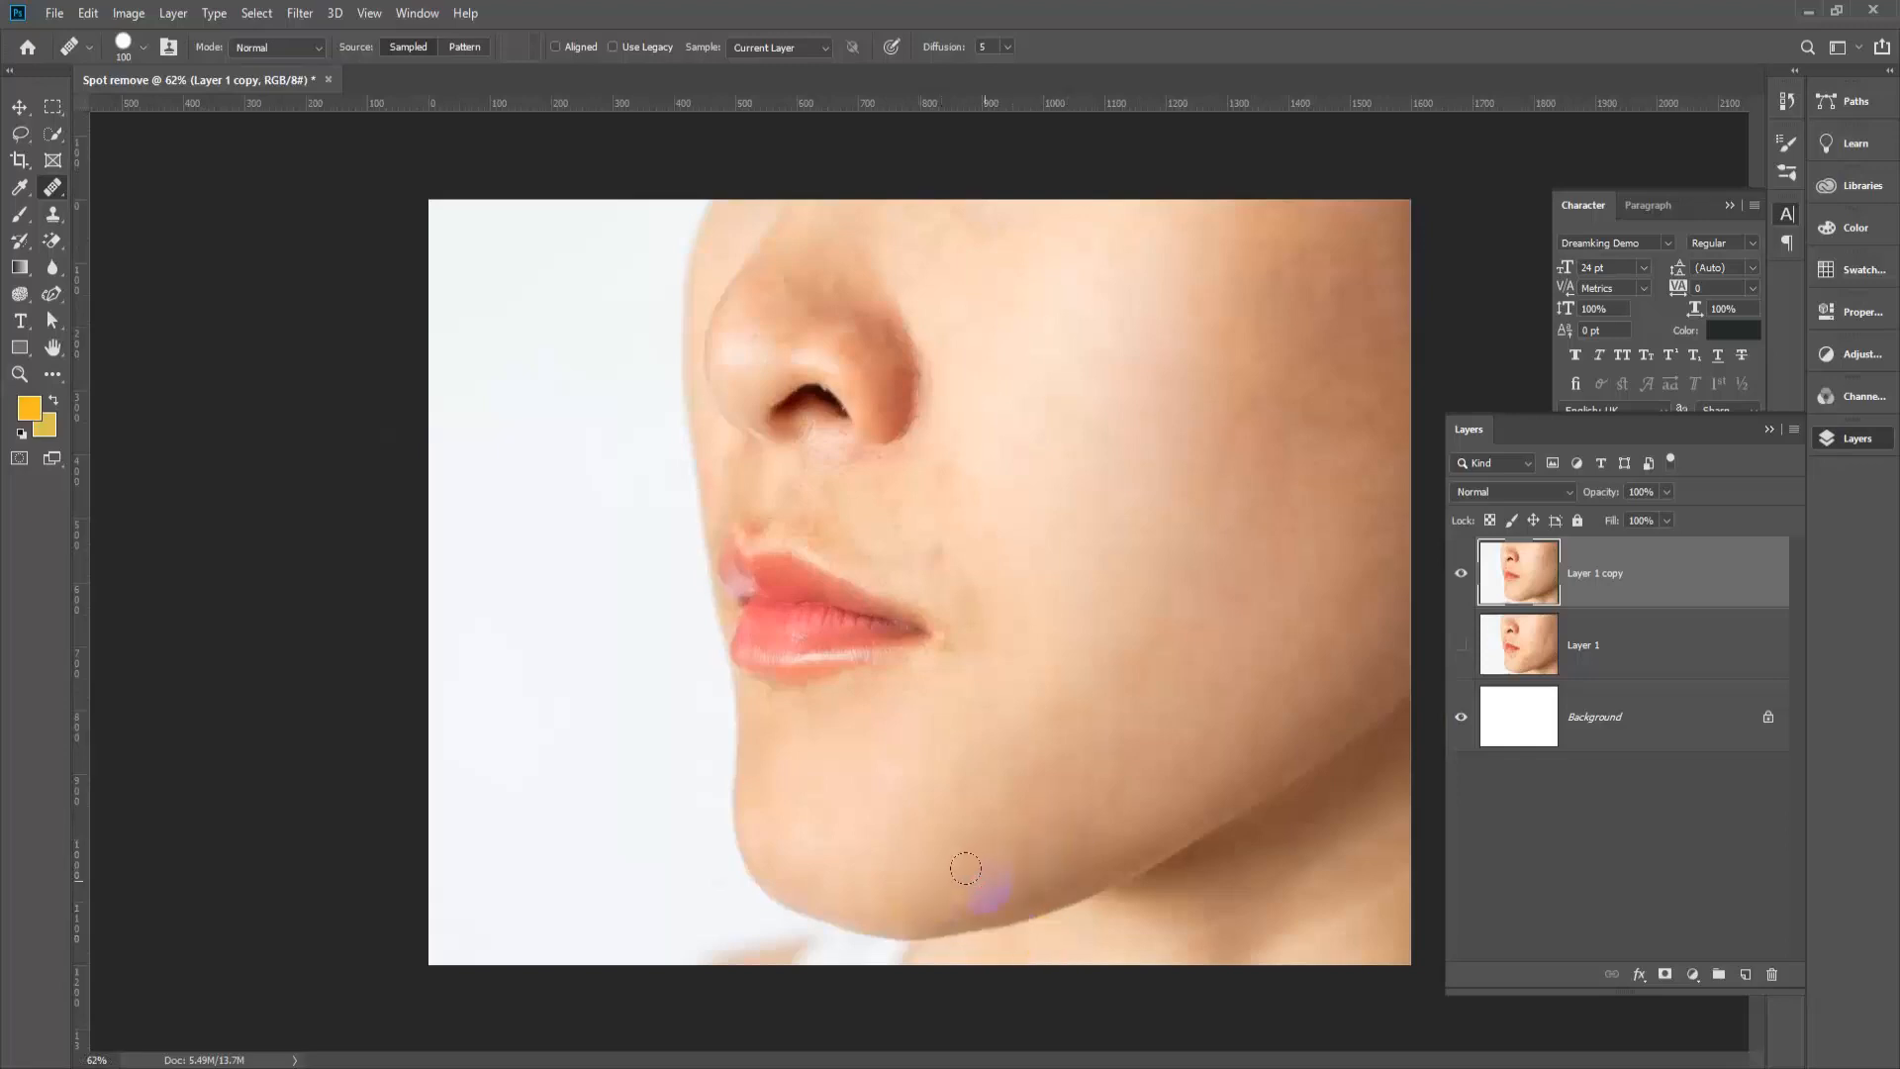
left_click(841, 816)
scroll(990, 782, "down", 1)
left_click(1166, 740)
left_click(1193, 523)
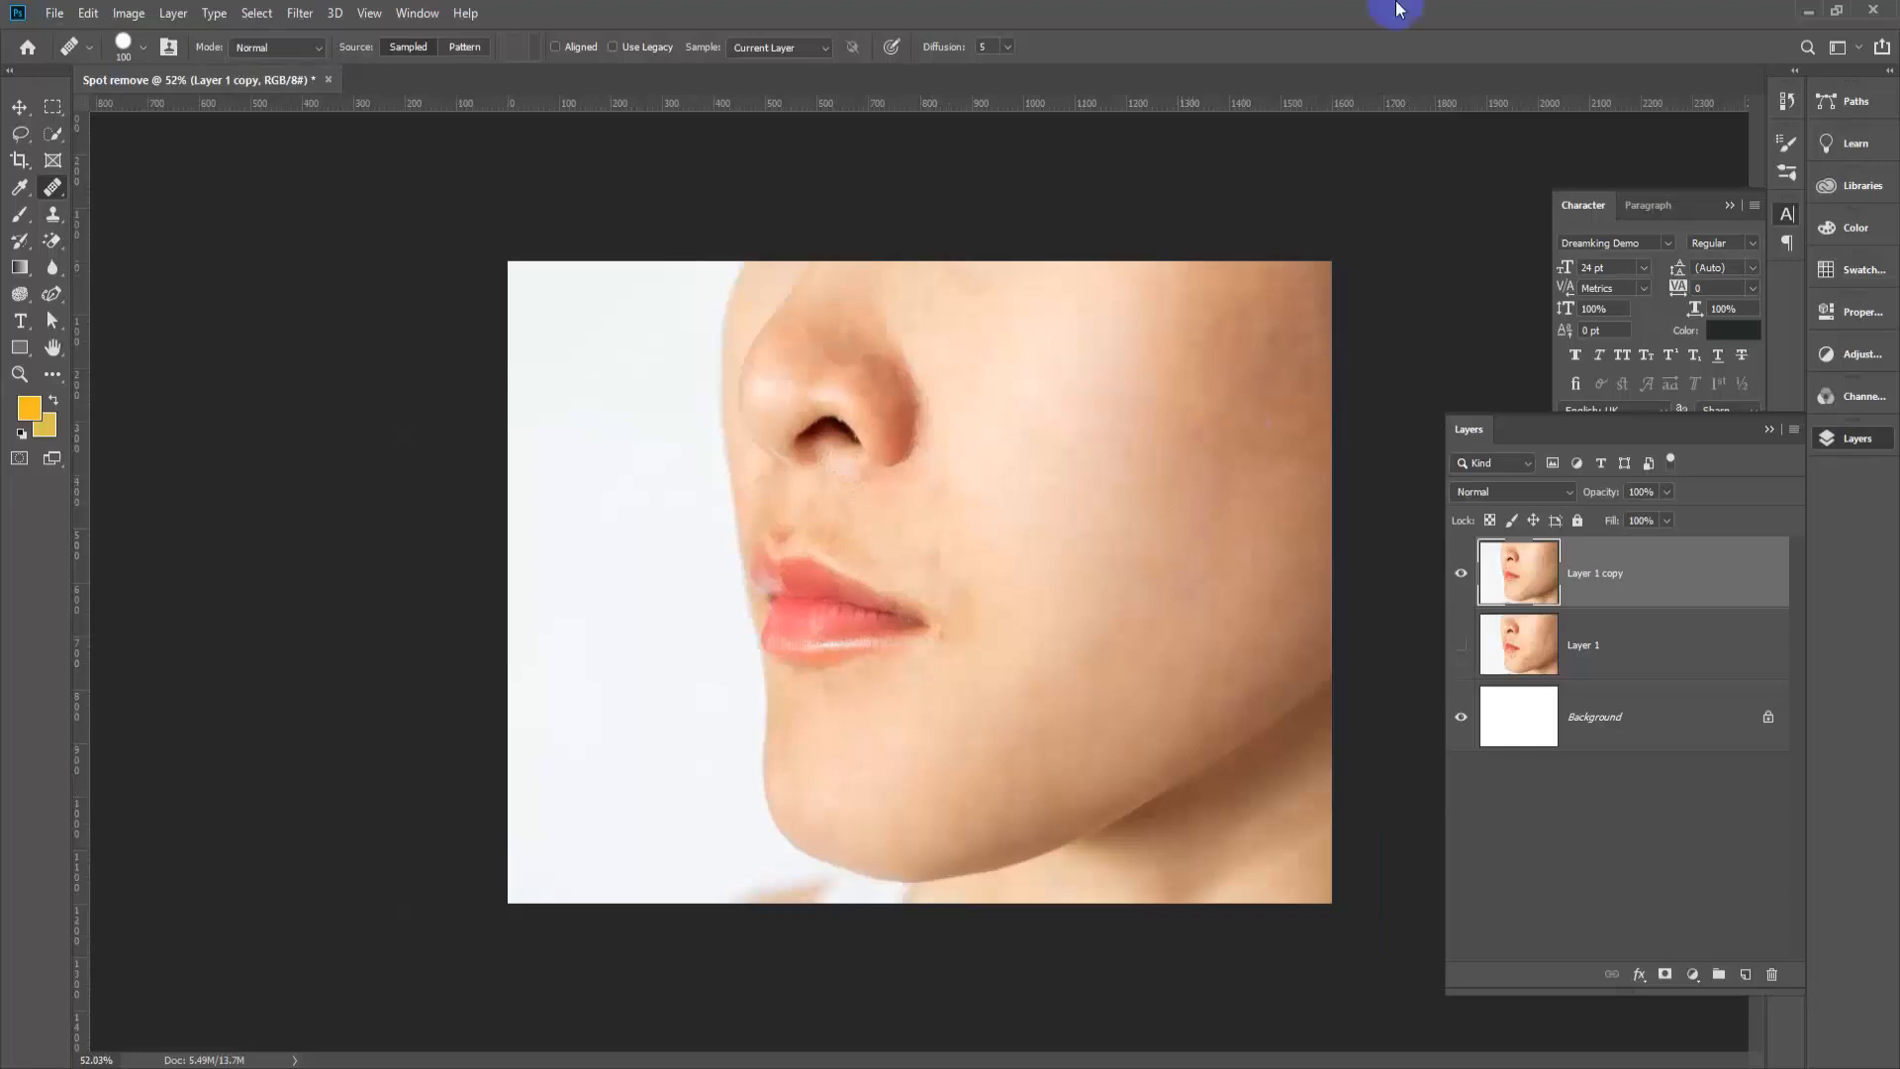
Step: Try to heal the side of the nose with skin sampled from beside it, and undo those strokes
scroll(871, 376, "up", 1)
scroll(979, 415, "up", 2)
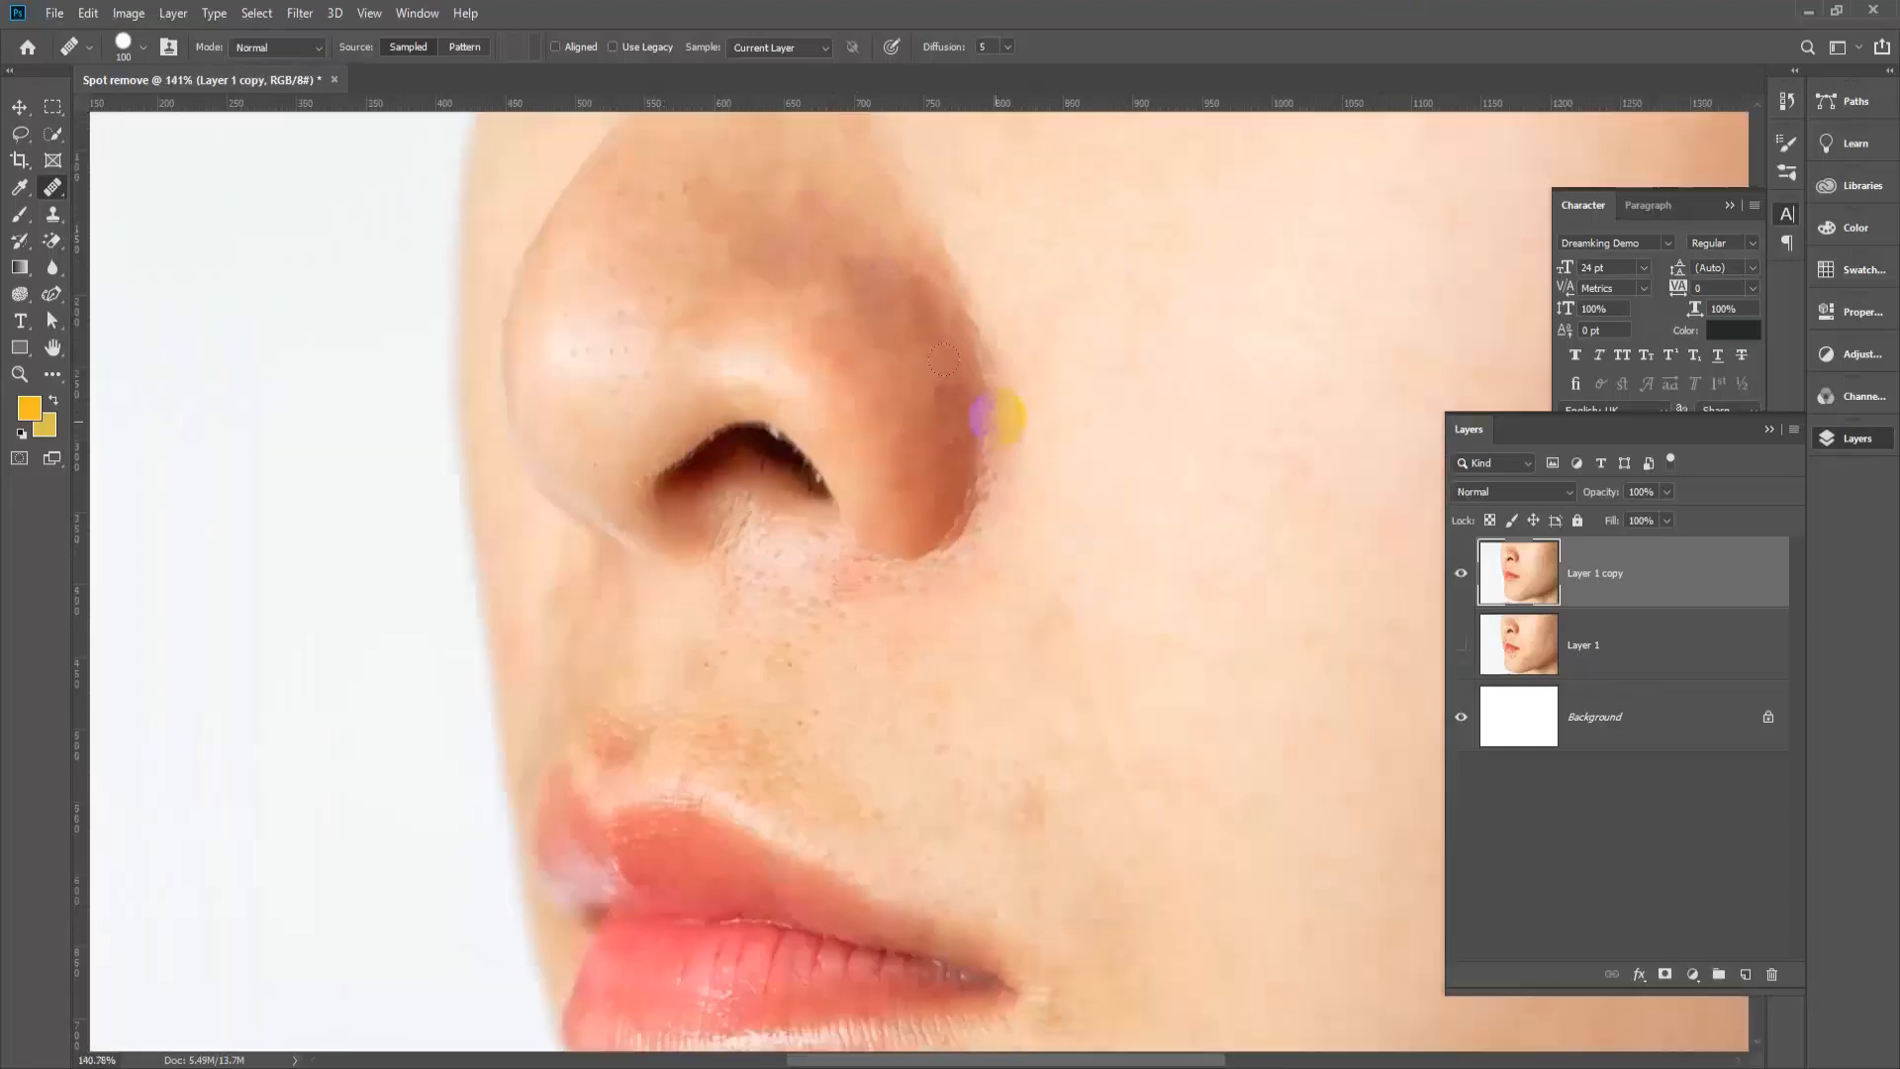
left_click(990, 224, "alt")
mouse_move(704, 162)
left_mouse_down()
mouse_move(830, 285)
mouse_move(907, 508)
left_mouse_up()
scroll(912, 597, "up", 2)
key("ctrl+z")
key("ctrl+z")
key("ctrl+z")
key("ctrl+z")
key("ctrl+z")
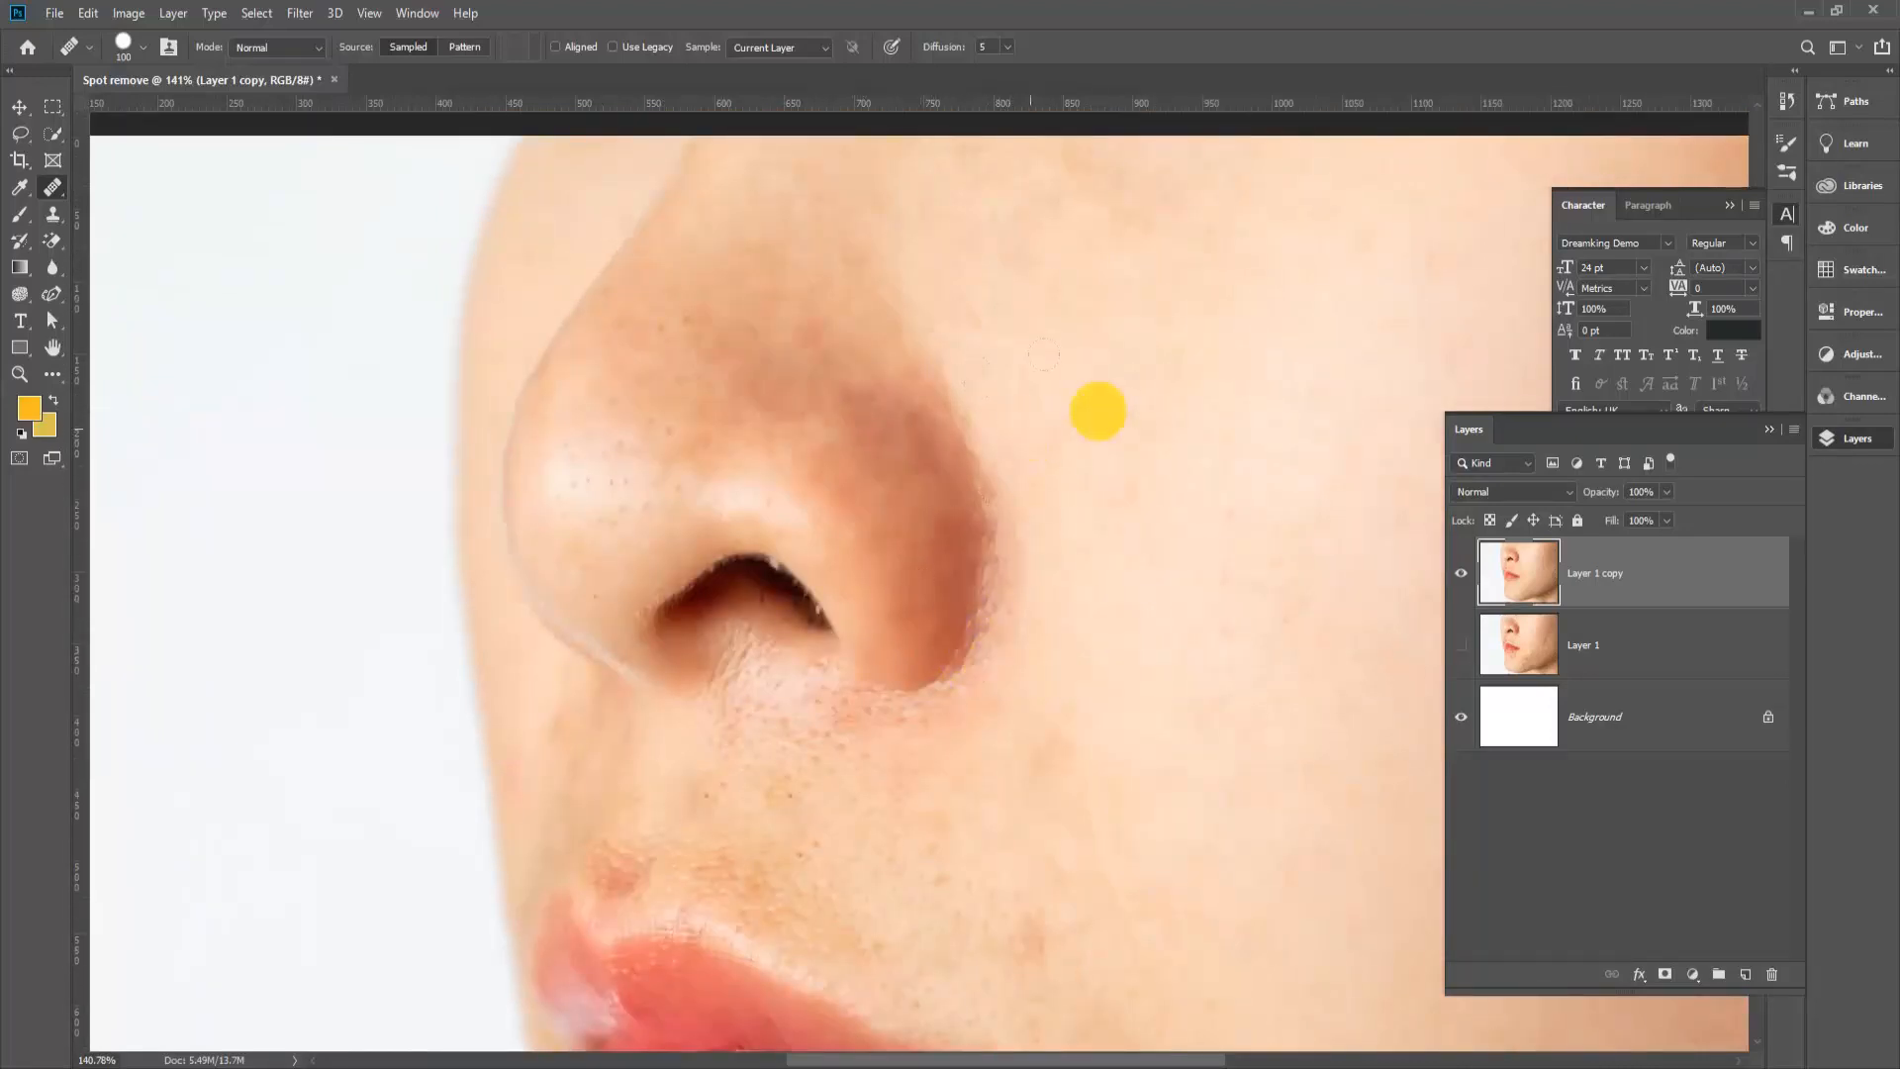
Step: Reduce the healing brush size to 60 and smooth the outer wing of the nose from its upper crease to the base
key("bracketleft")
key("bracketleft")
key("bracketleft")
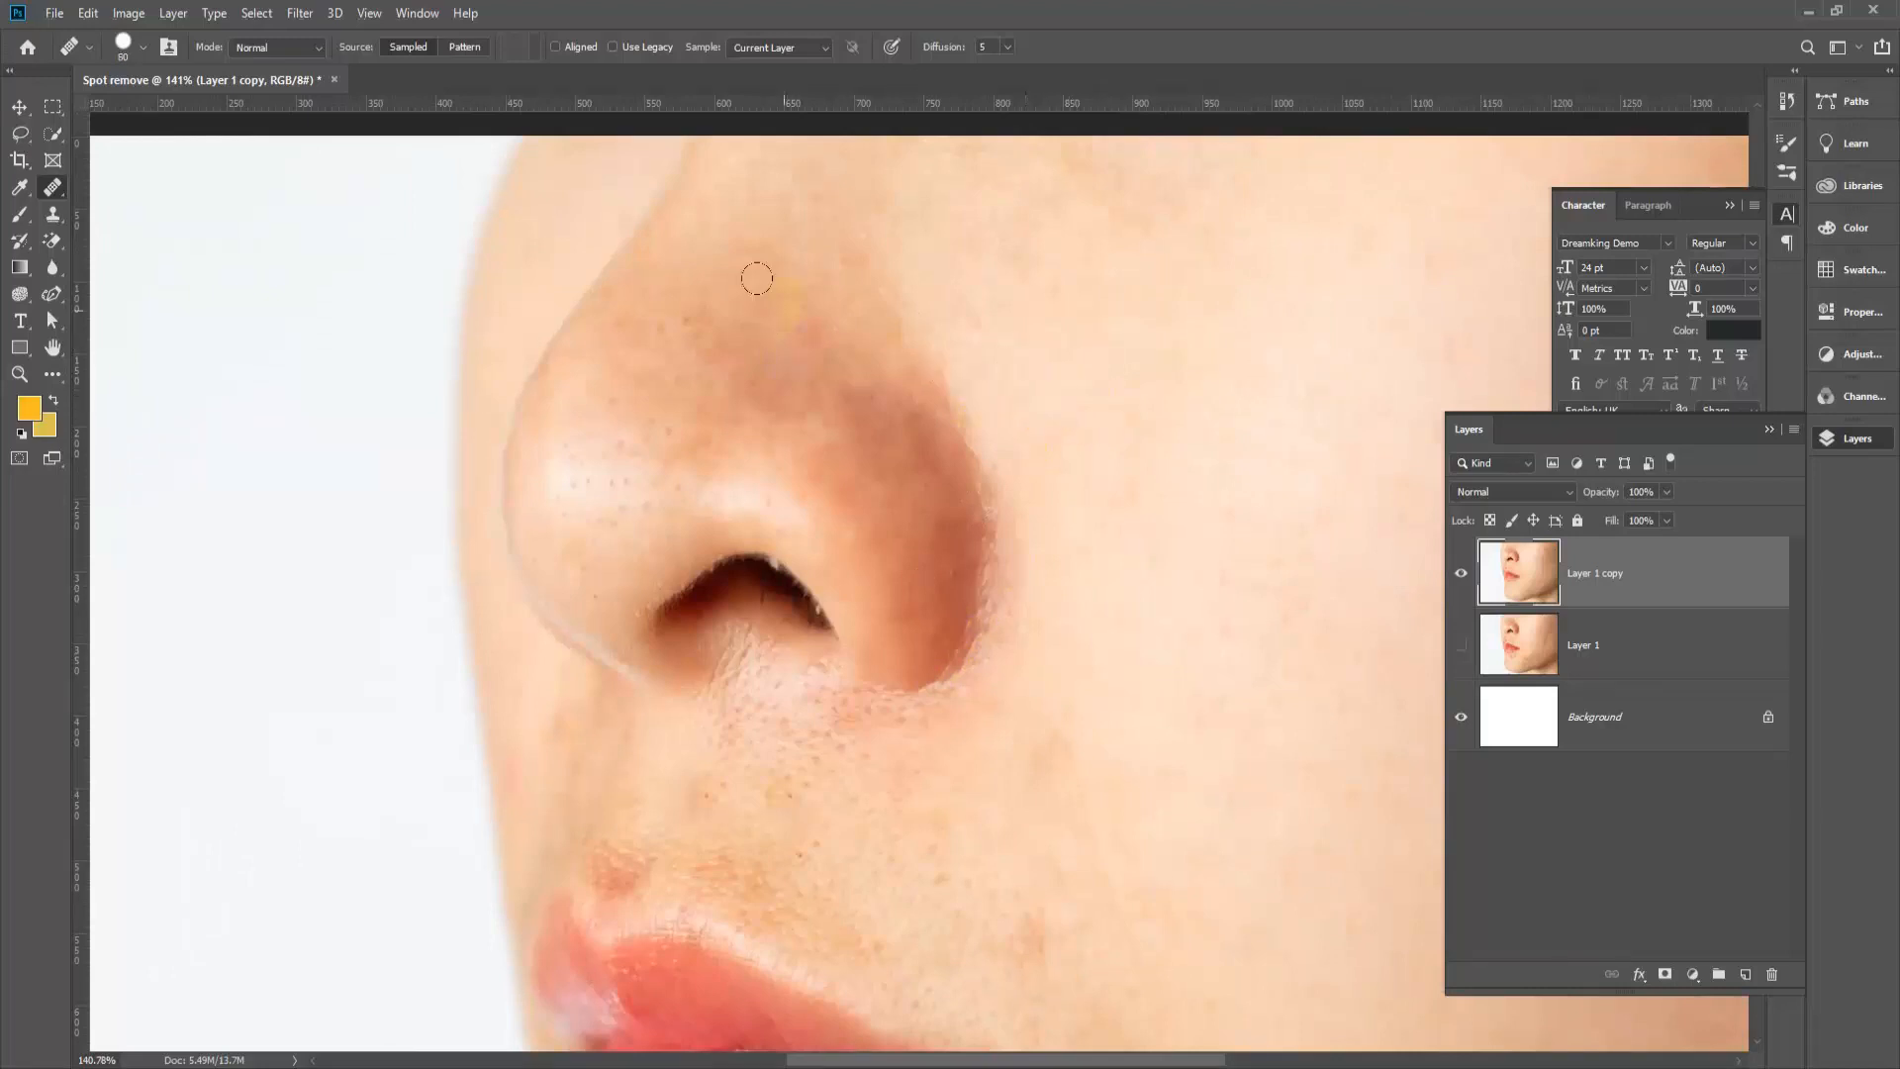
mouse_move(881, 362)
left_mouse_down()
mouse_move(931, 536)
mouse_move(941, 491)
mouse_move(946, 517)
mouse_move(898, 648)
left_mouse_up()
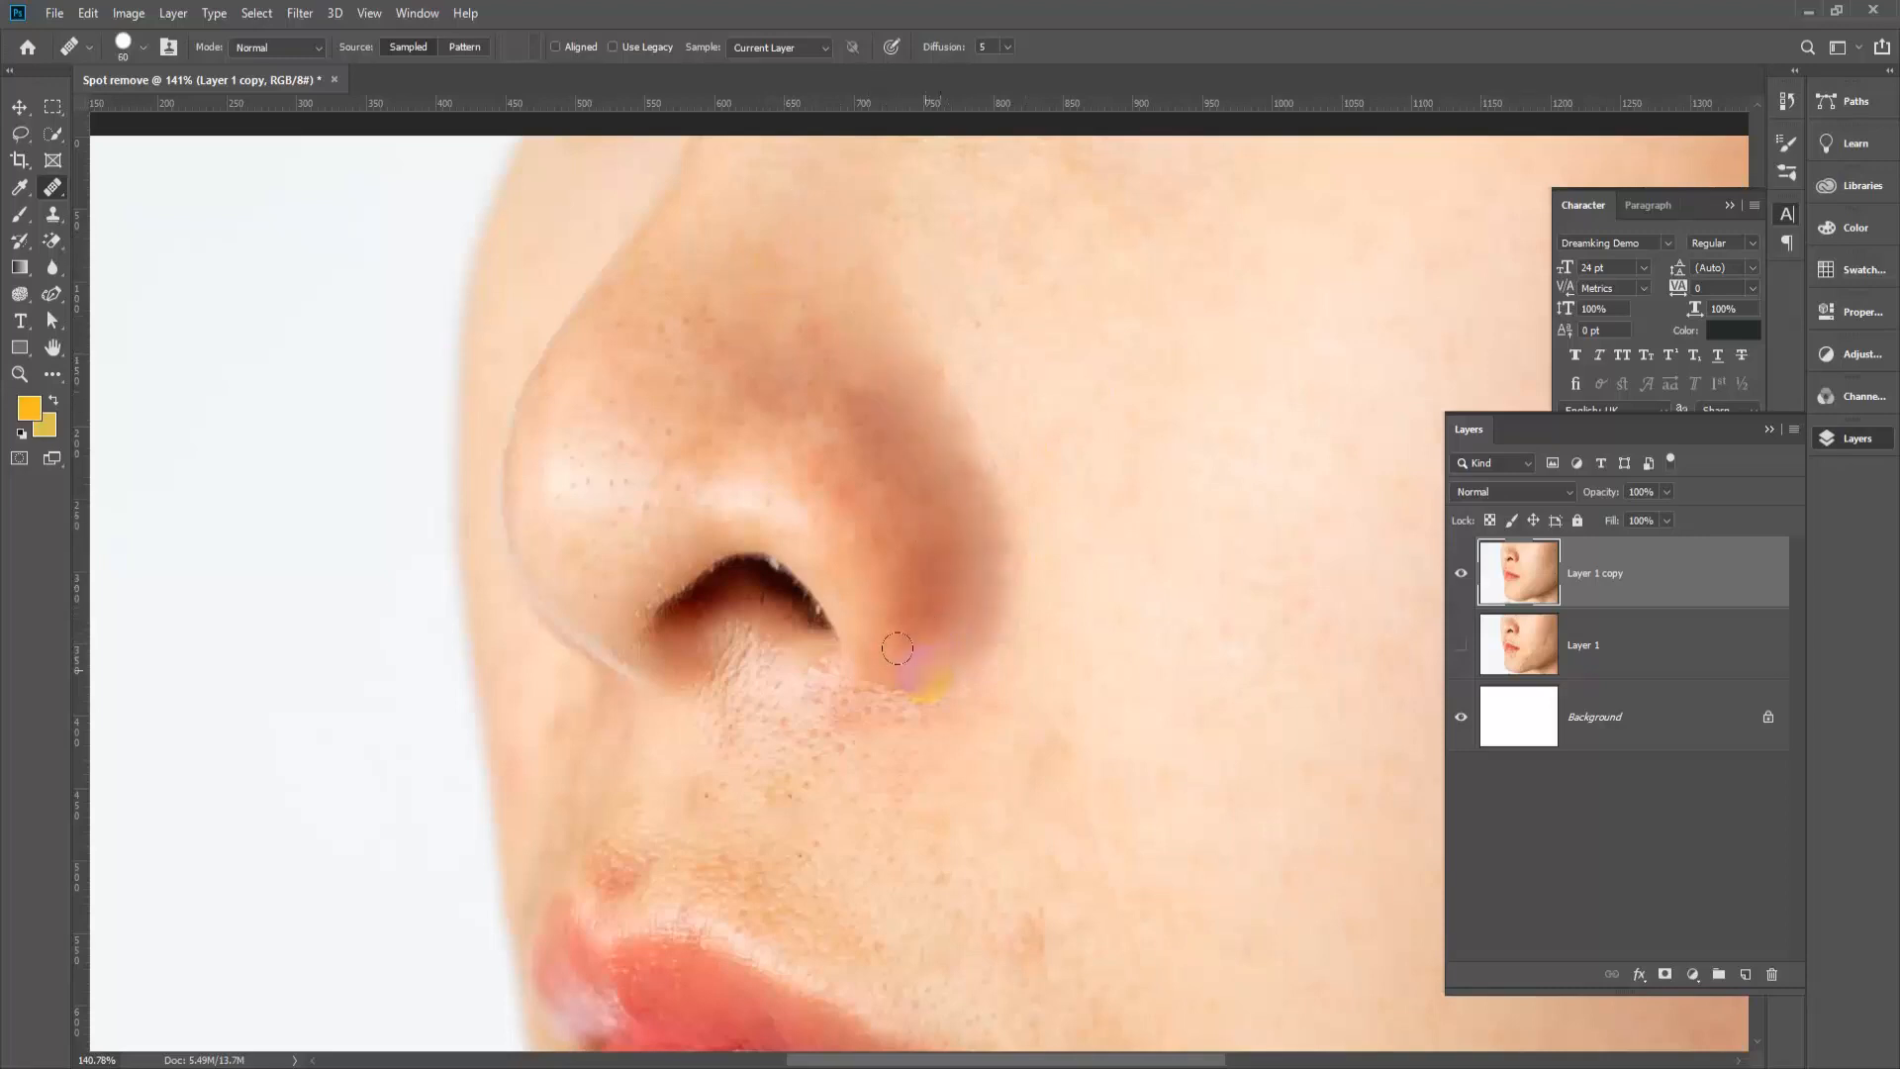
mouse_move(891, 435)
left_mouse_down()
mouse_move(865, 406)
mouse_move(859, 427)
mouse_move(890, 483)
mouse_move(893, 592)
left_mouse_up()
left_click_drag(801, 368, 832, 354)
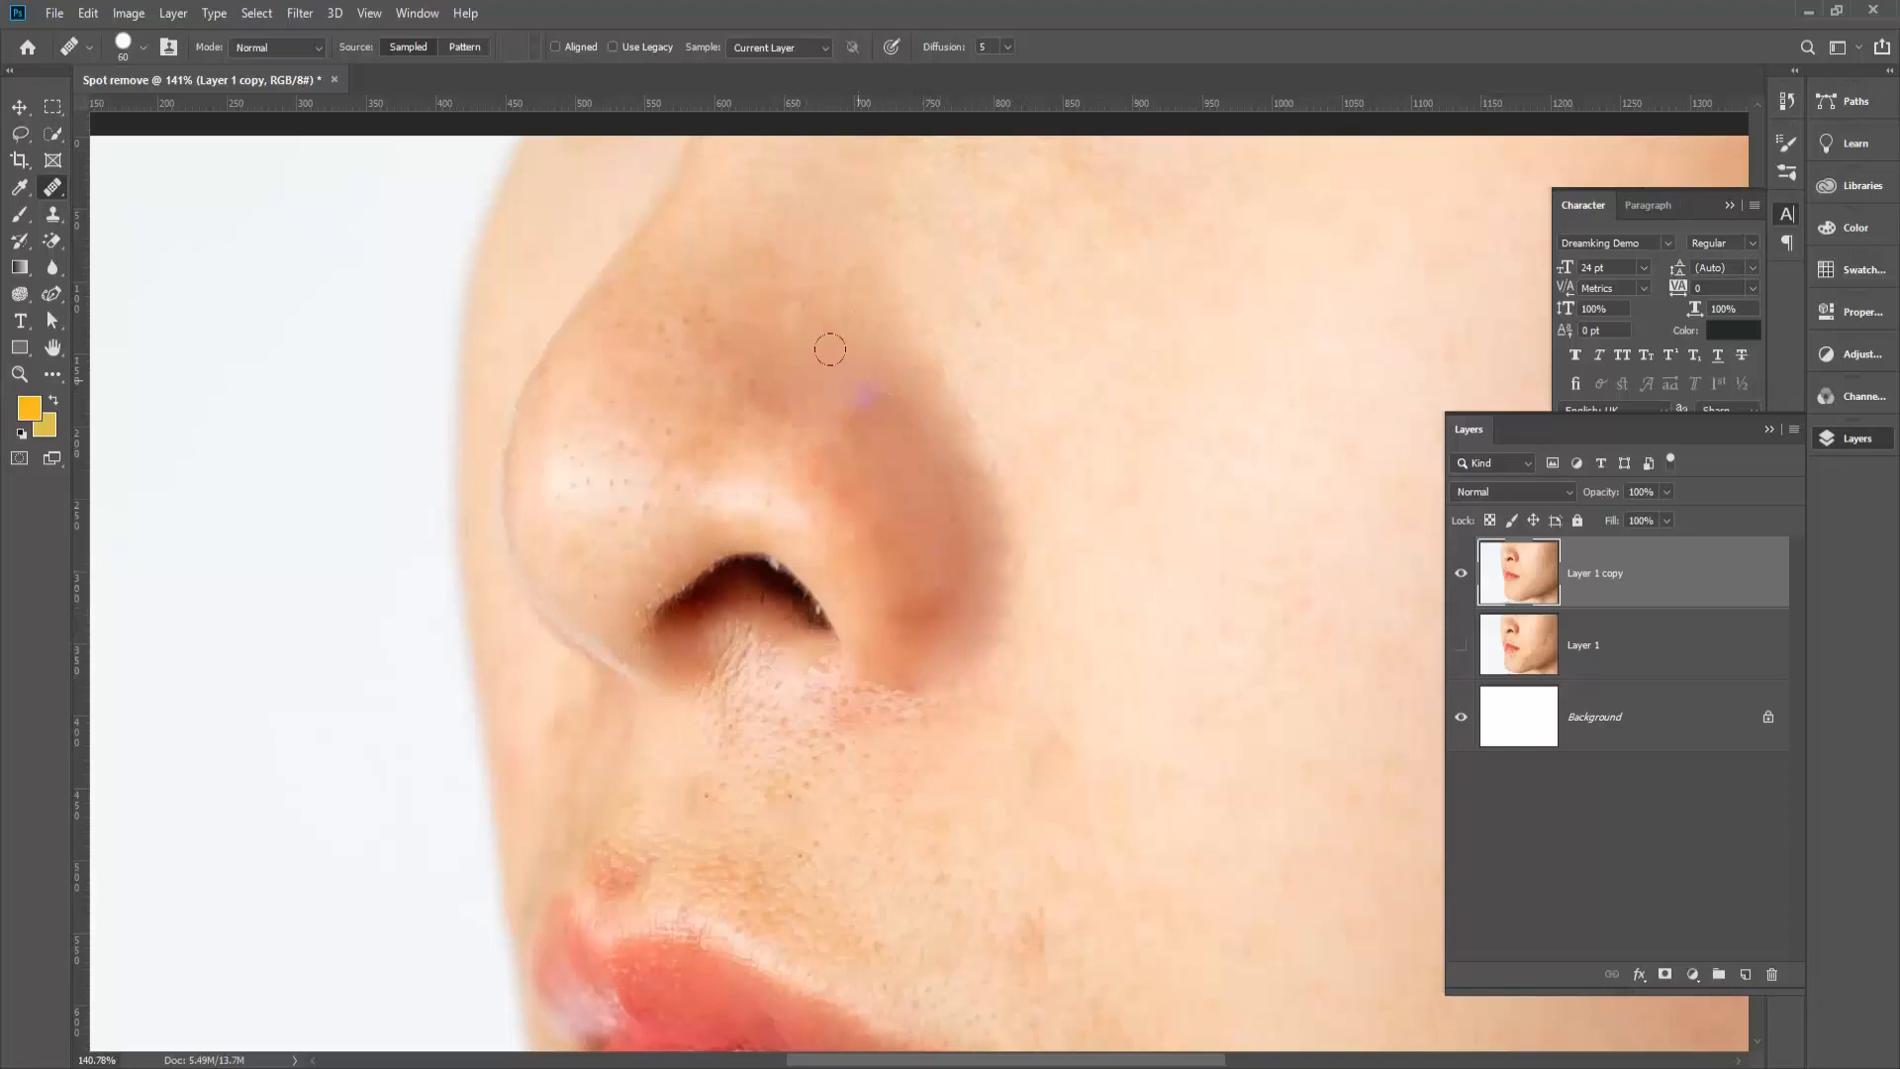
Step: Even out the shading along the outer edge of the nostril wing with further healing strokes
scroll(788, 430, "down", 4)
scroll(875, 520, "up", 1)
mouse_move(850, 516)
left_mouse_down()
mouse_move(858, 576)
mouse_move(863, 632)
mouse_move(941, 640)
left_mouse_up()
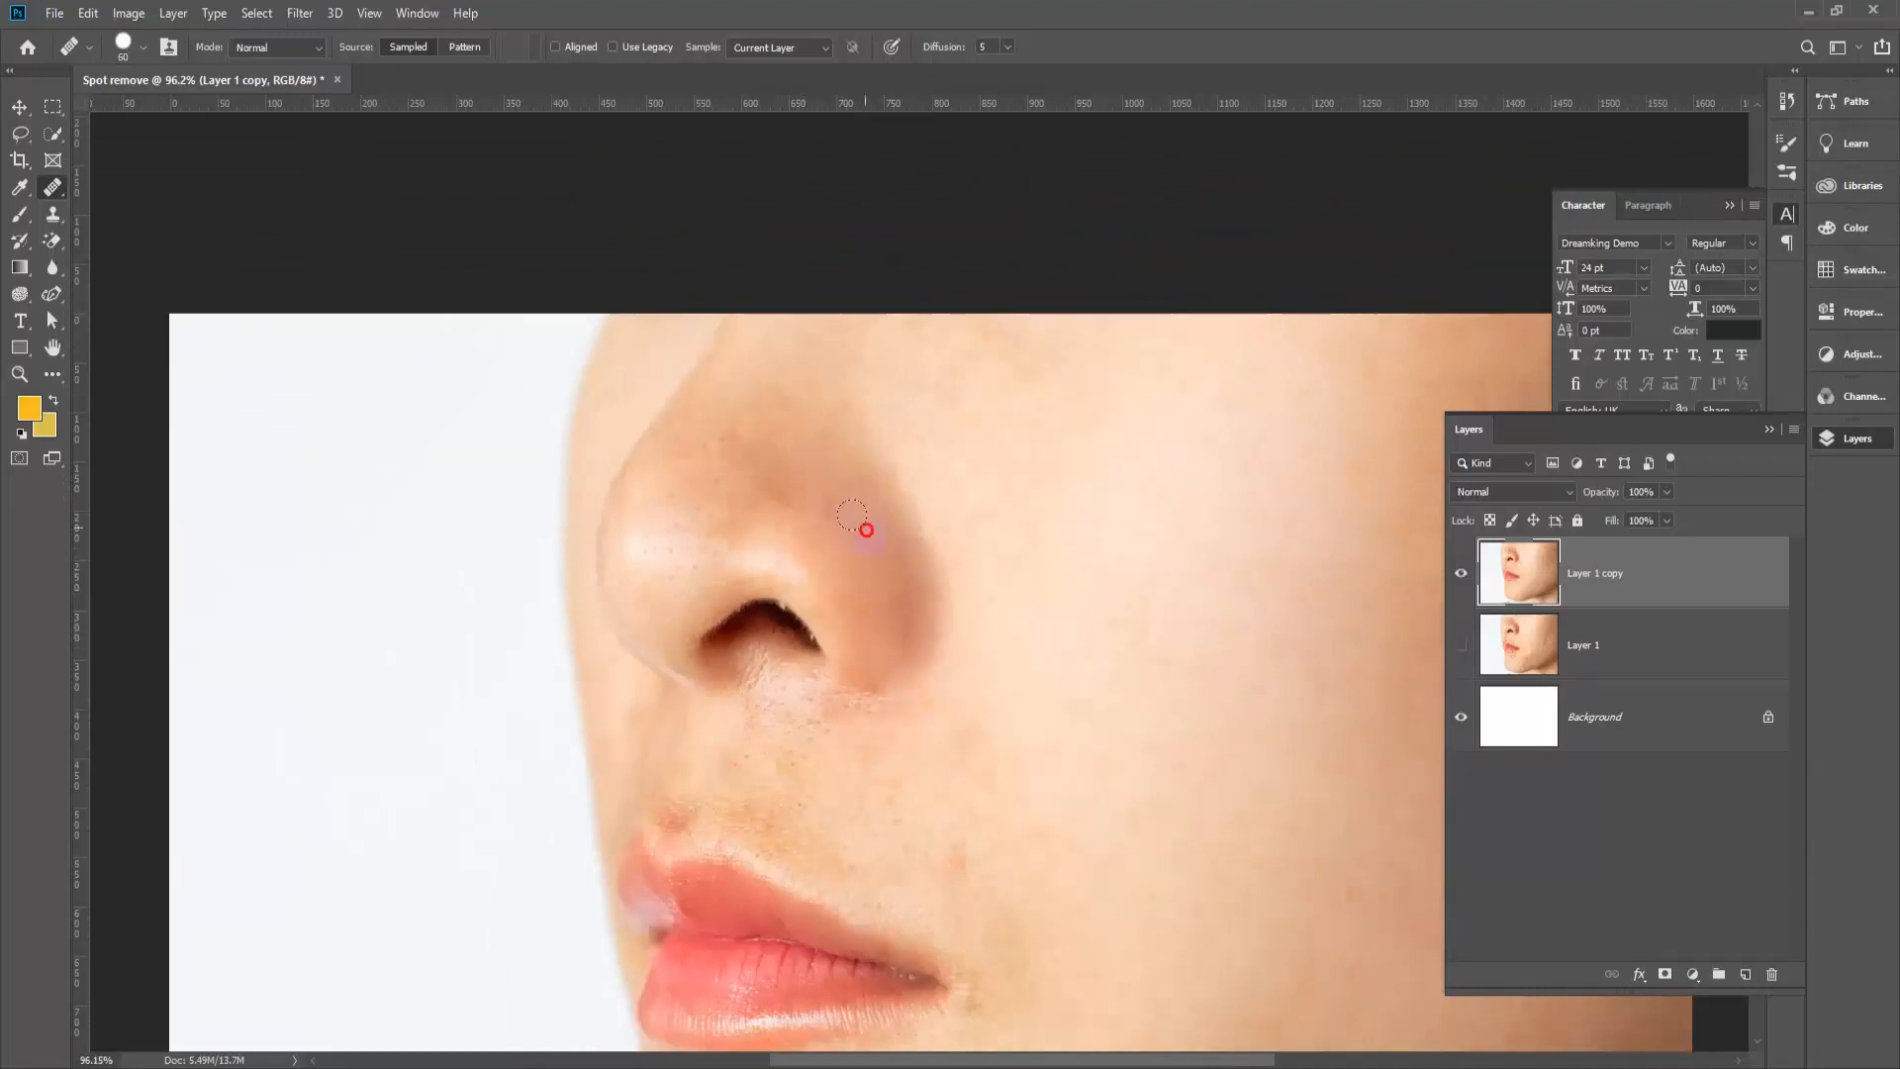
left_click_drag(878, 525, 886, 563)
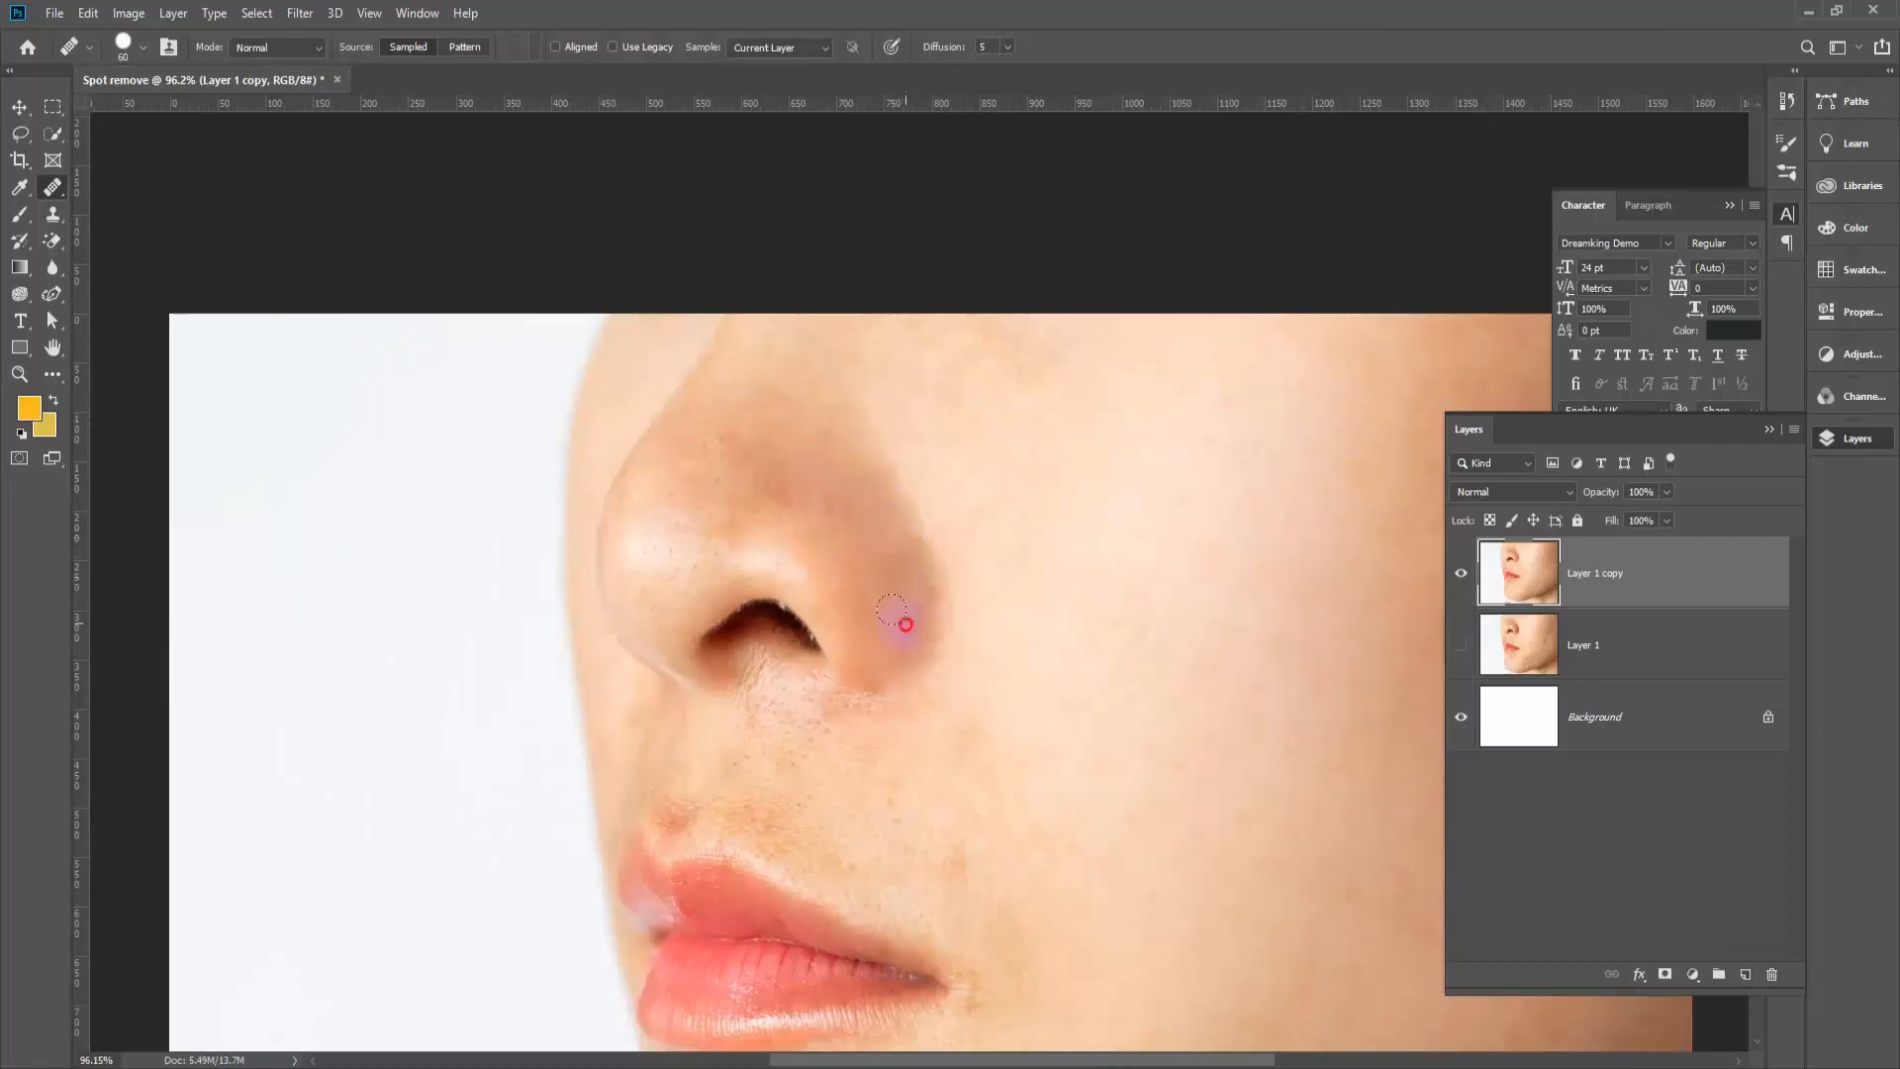
scroll(955, 586, "down", 5)
left_click(1293, 560)
Step: Heal the dark pores and blotches on the side of the nose above the nostril
scroll(874, 342, "up", 4)
scroll(764, 243, "up", 5)
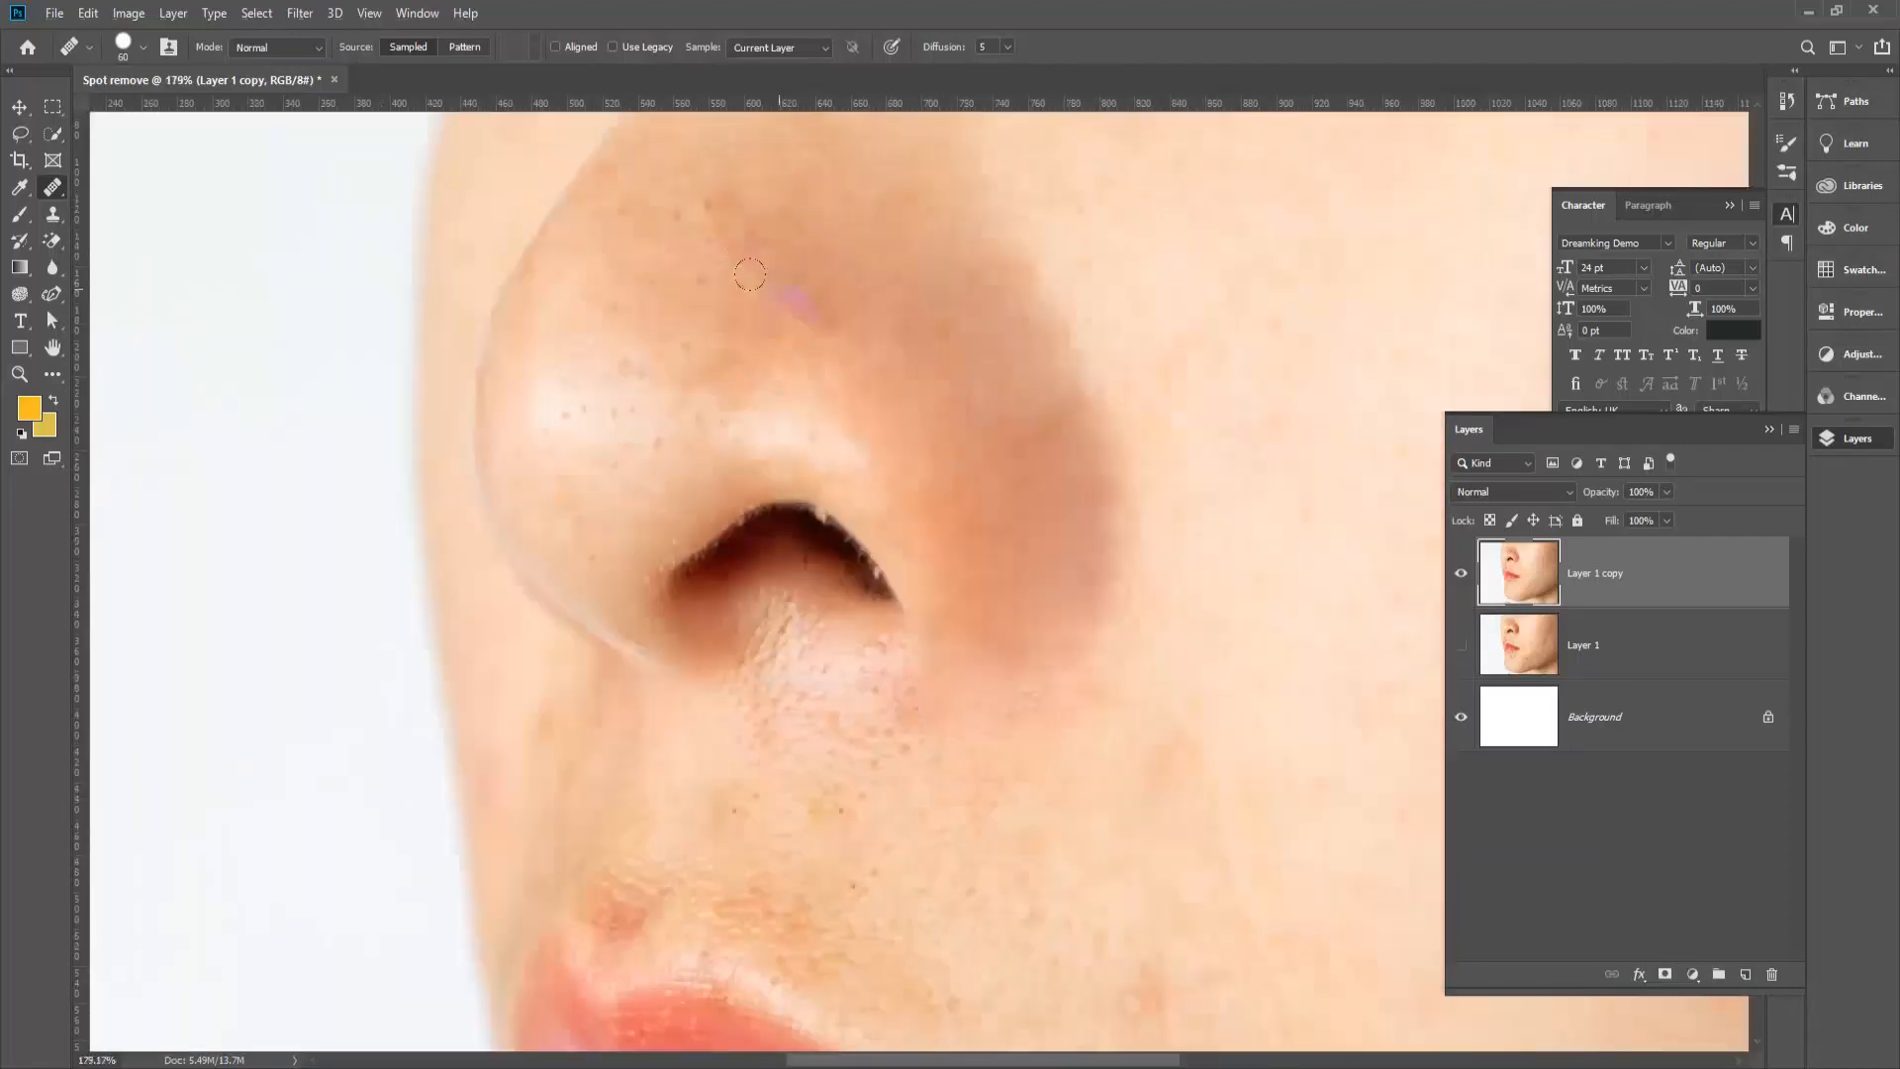
scroll(848, 296, "up", 3)
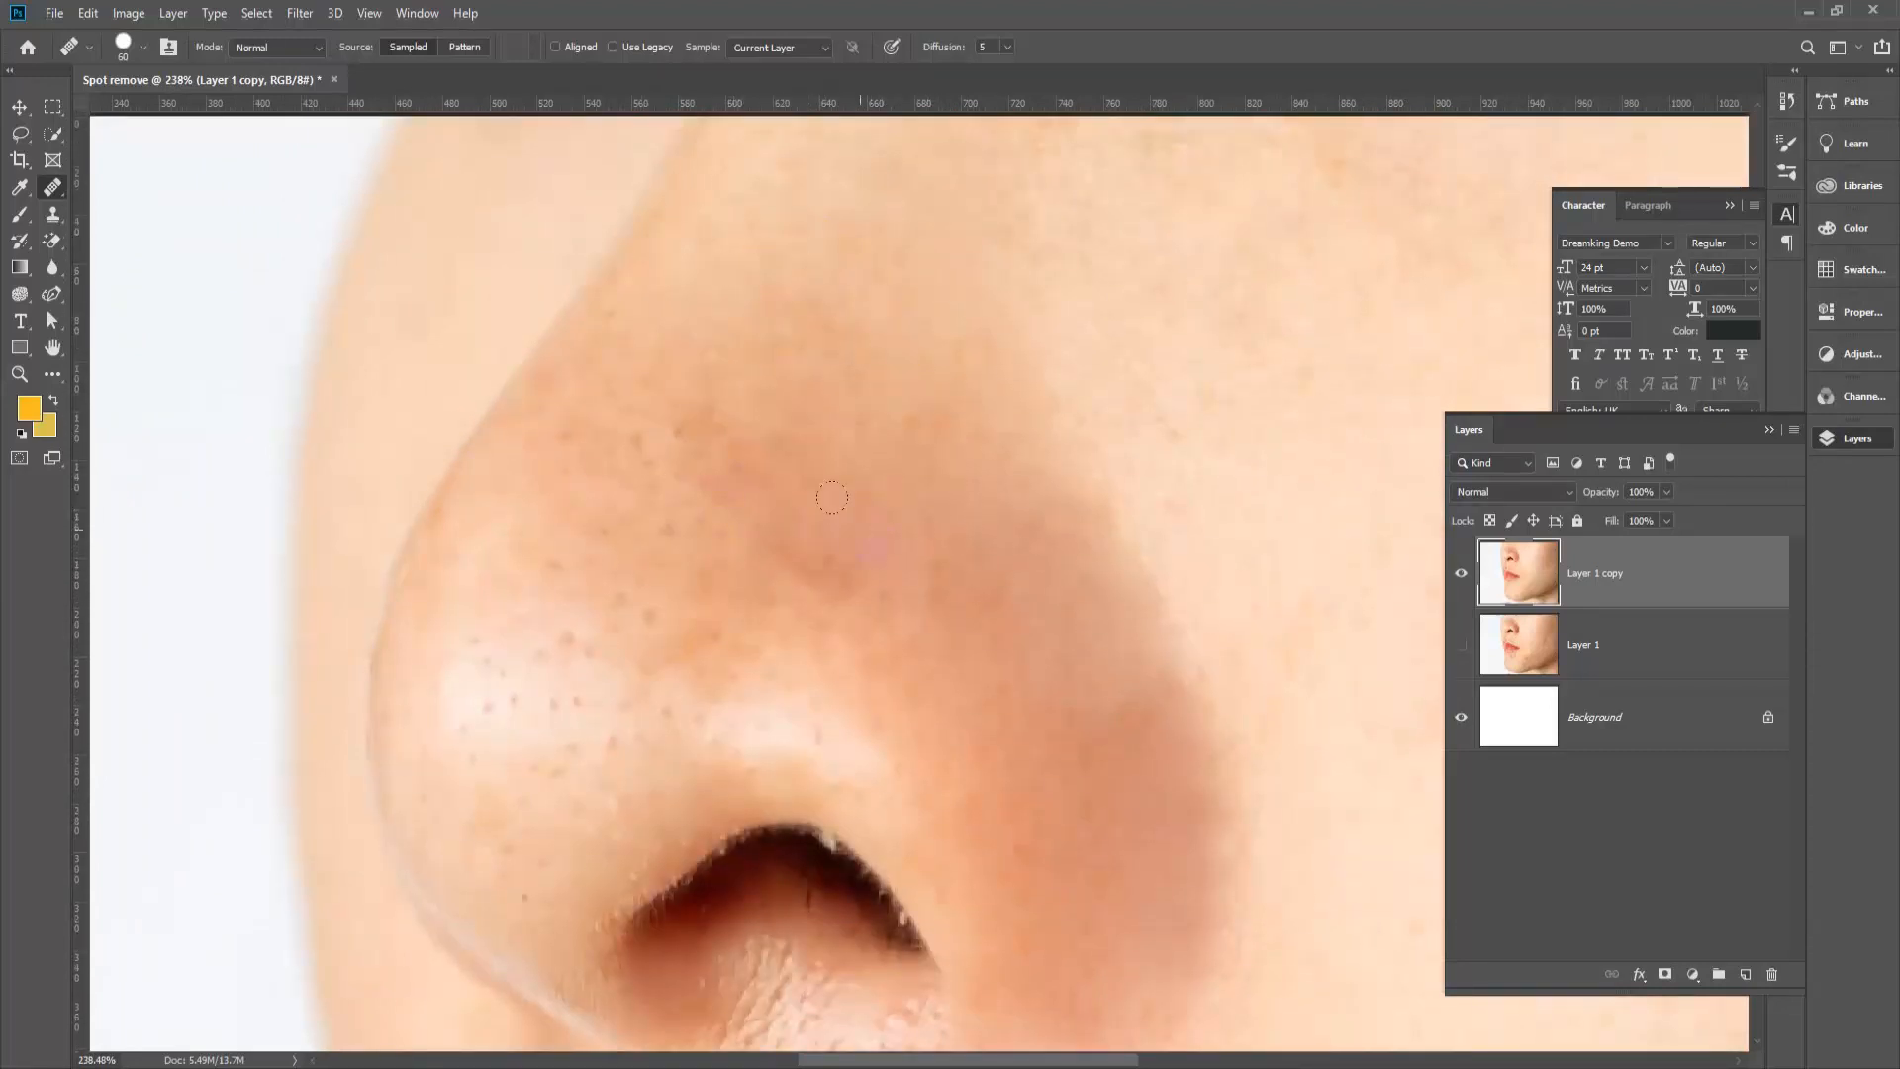
scroll(946, 702, "down", 3)
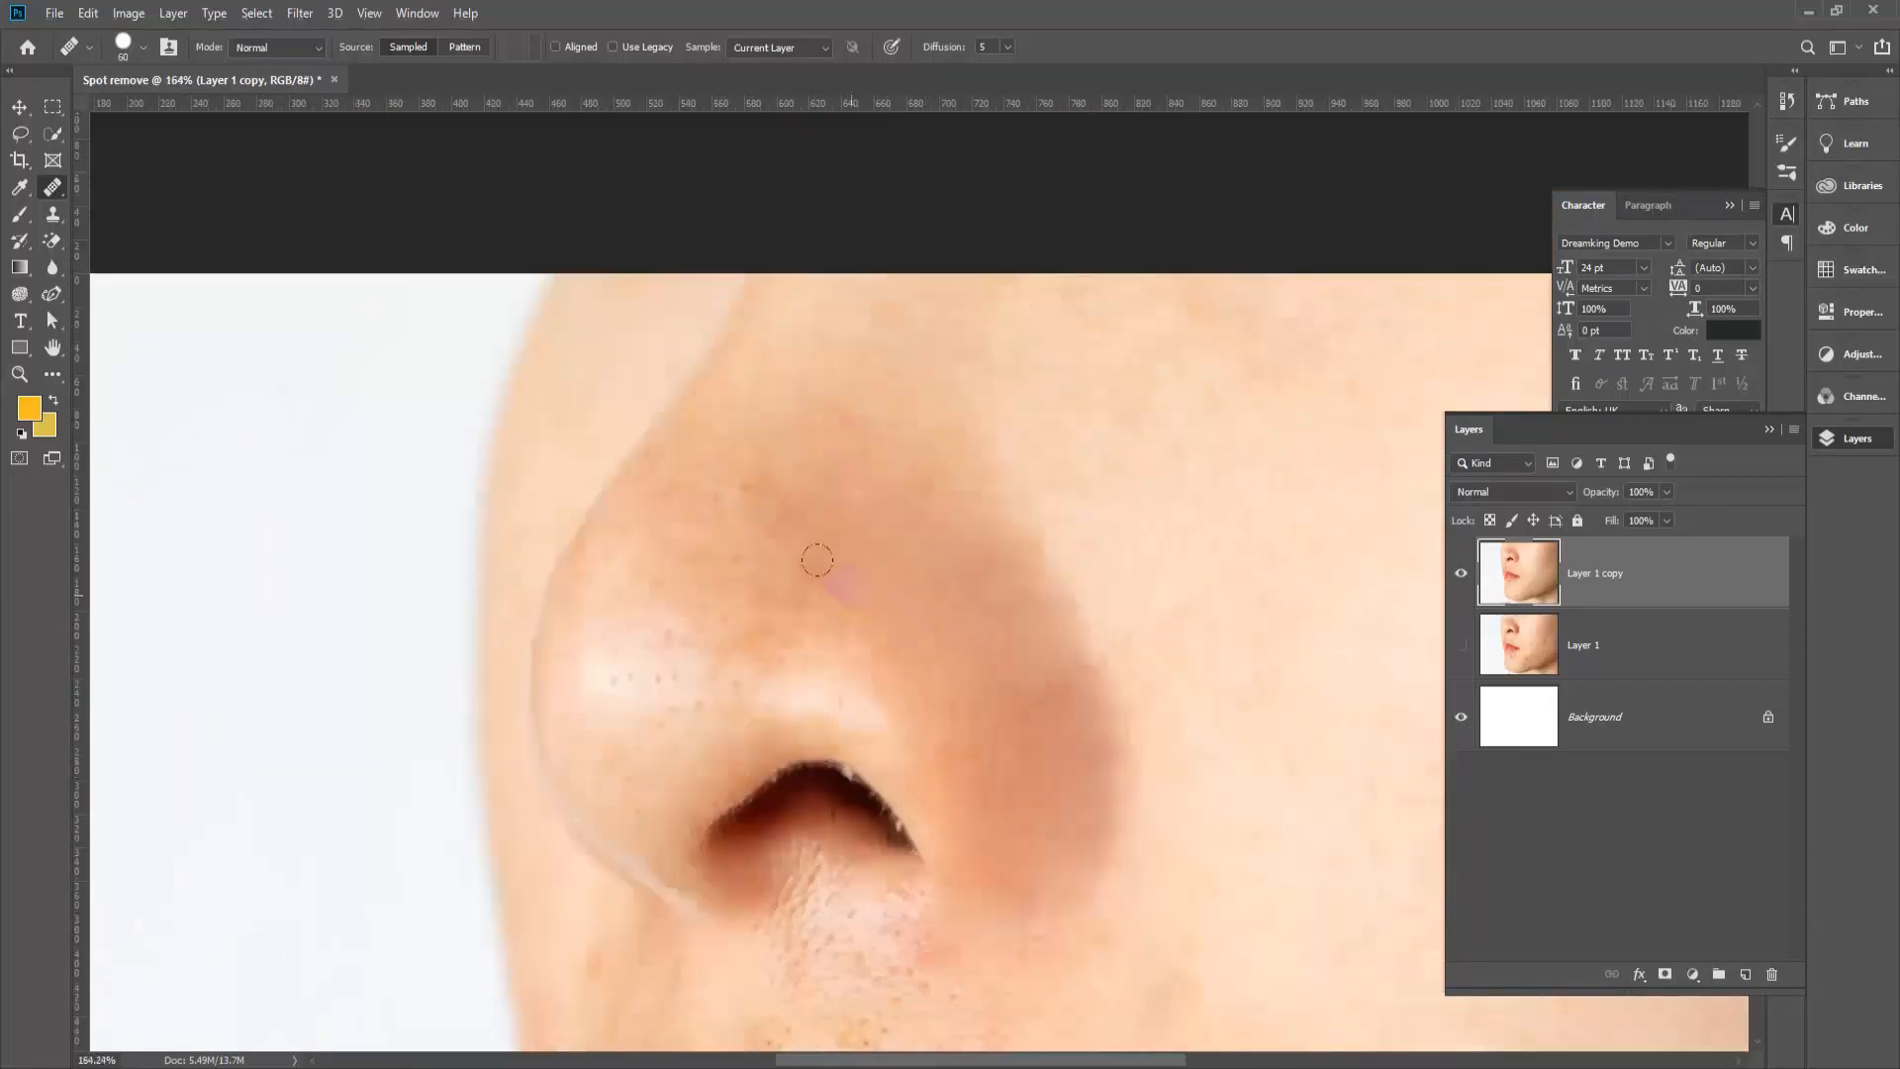
left_click_drag(809, 569, 772, 586)
Step: Heal the visible pores on the nose tip and the remaining spots on the upper slope of the nose
left_click(688, 635)
left_click(635, 658)
left_click(653, 687)
left_click(636, 742)
left_click(582, 748)
left_click(706, 492)
left_click(755, 450)
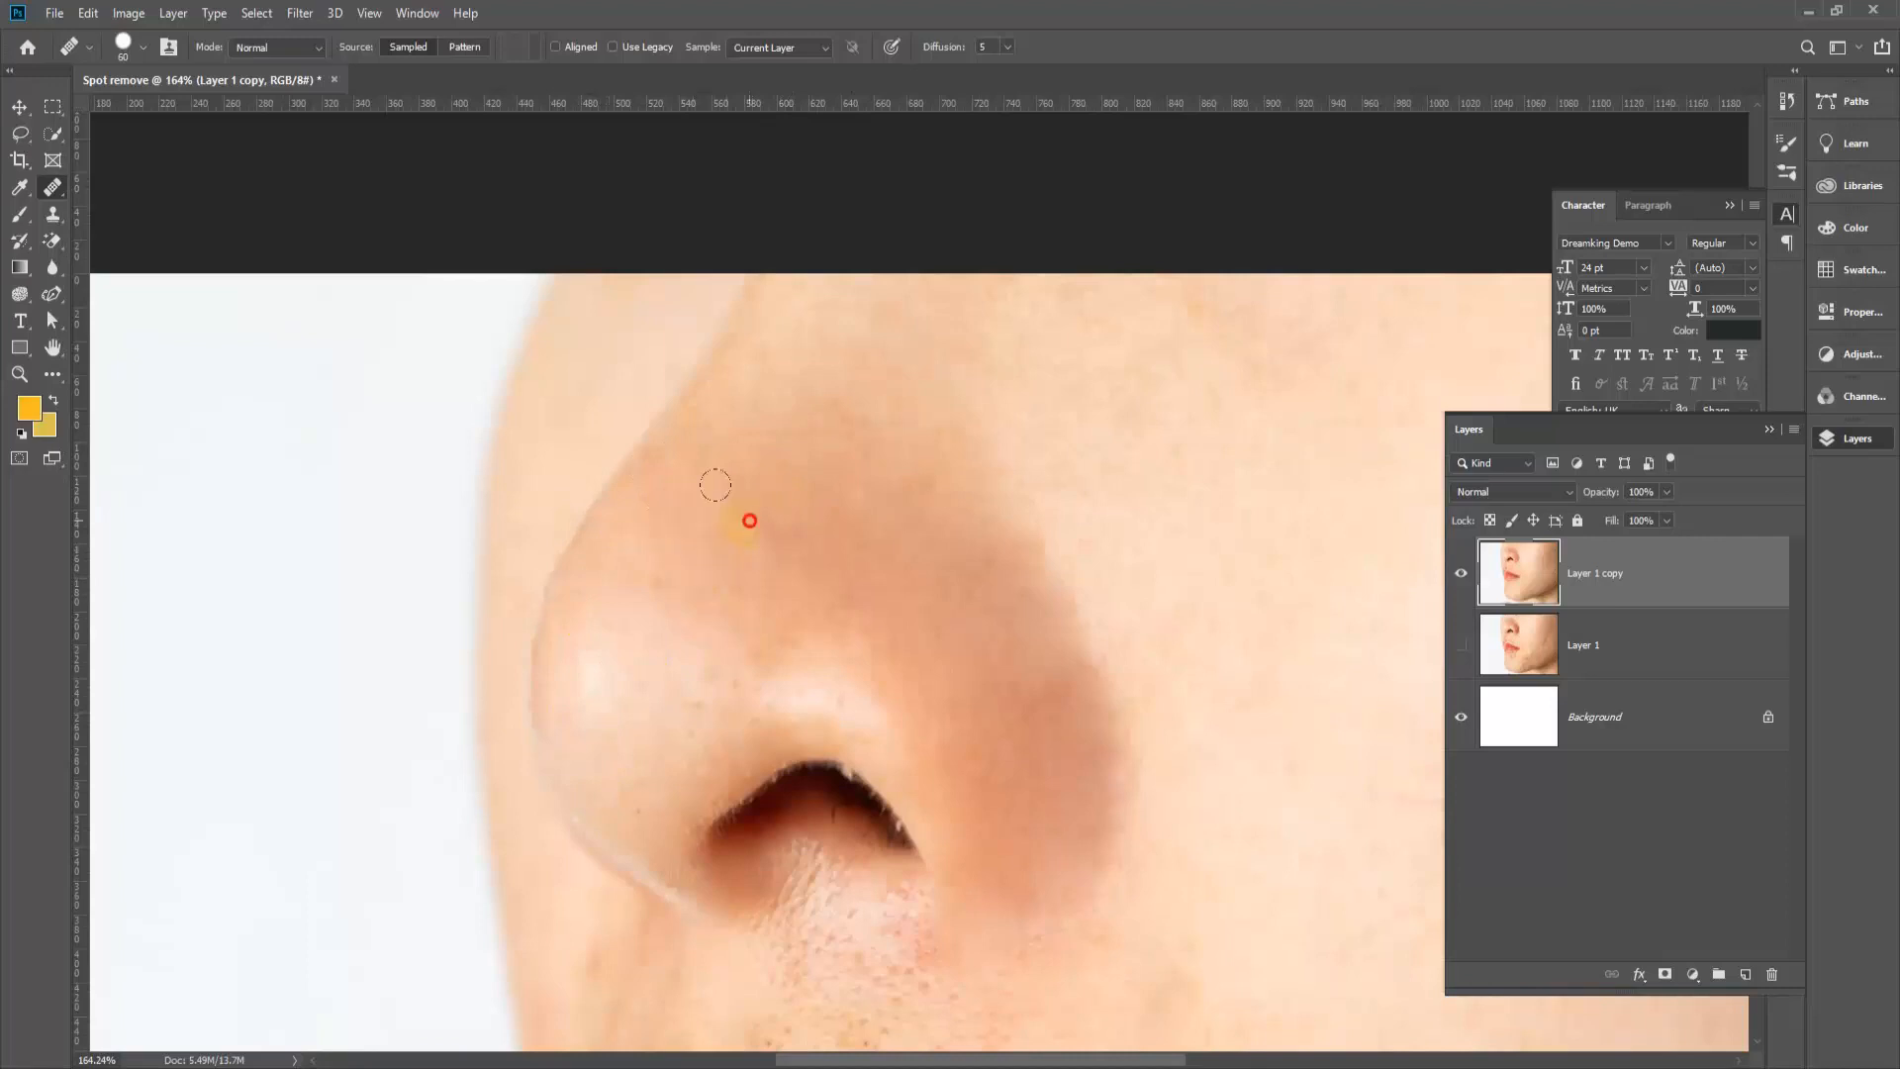
Step: Heal the small spots between the nose and the upper lip and on the skin beside them
scroll(949, 609, "down", 6)
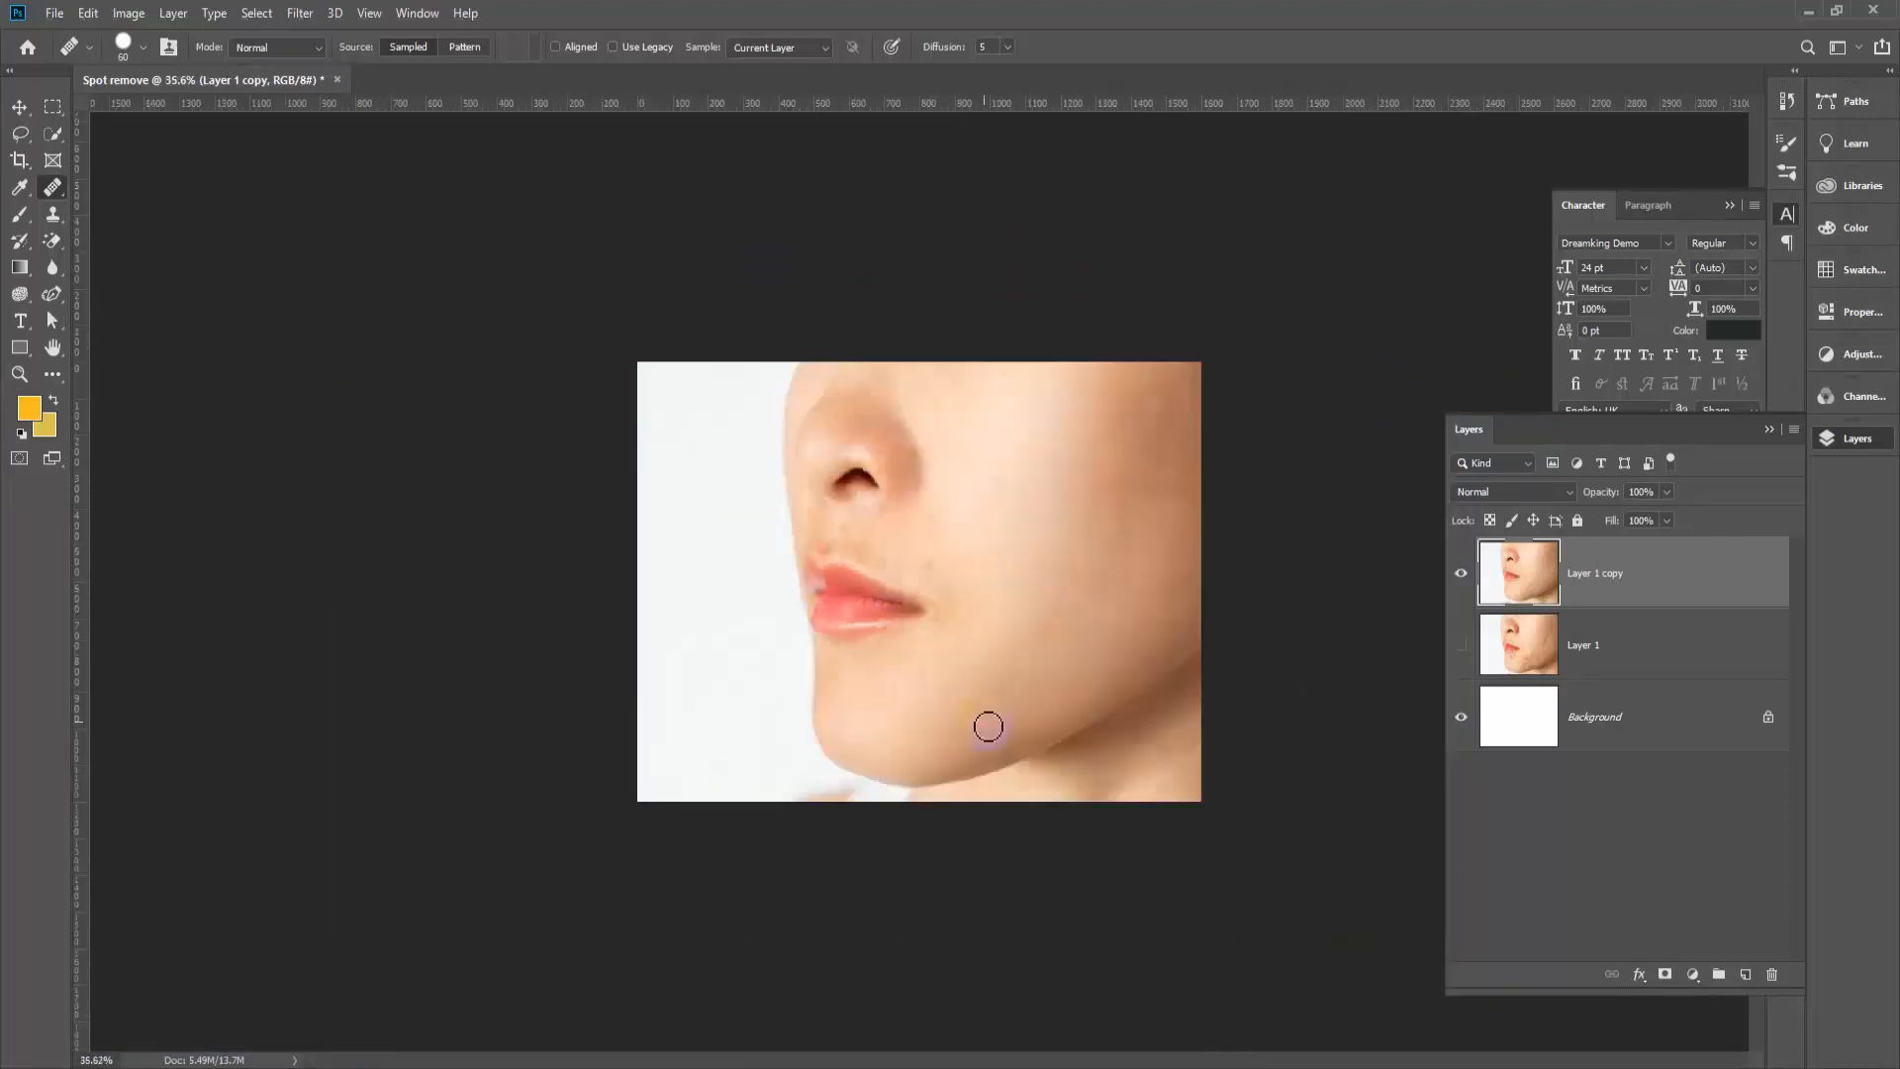
scroll(941, 551, "up", 4)
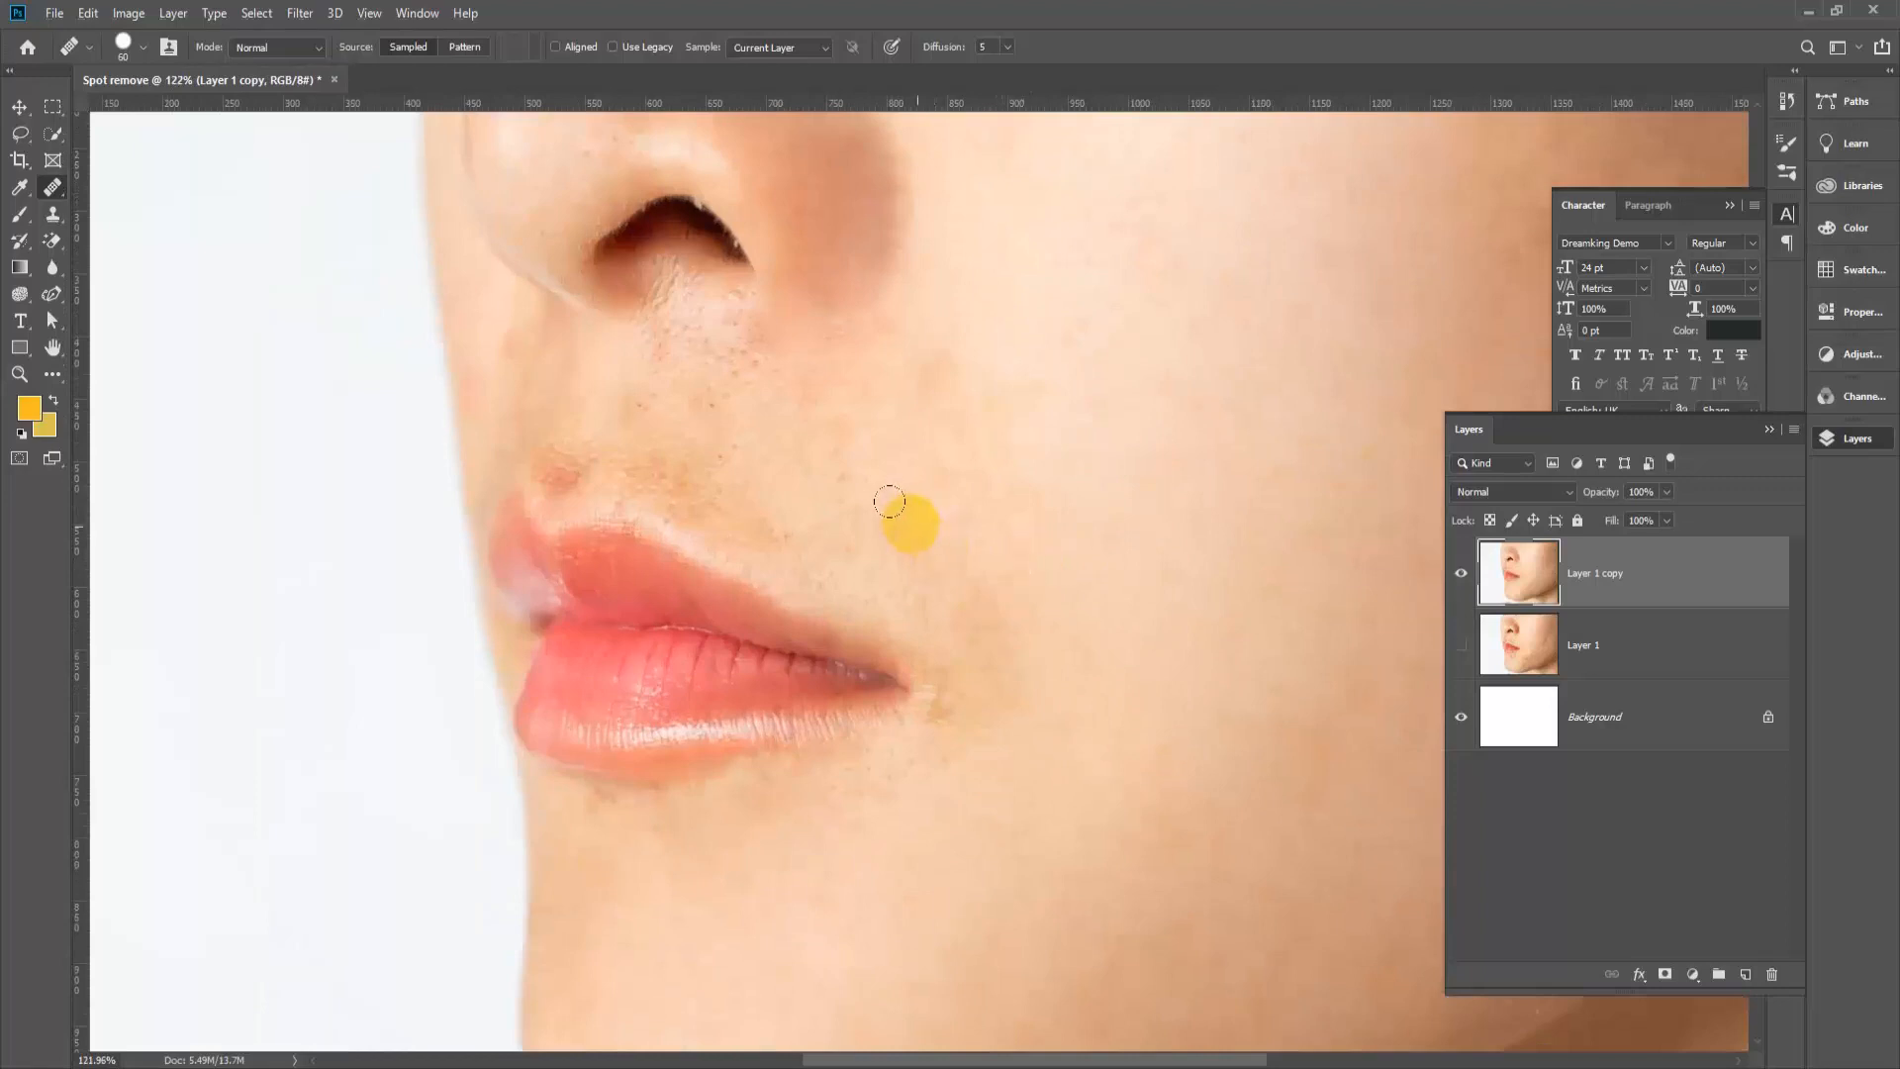
left_click_drag(768, 423, 721, 401)
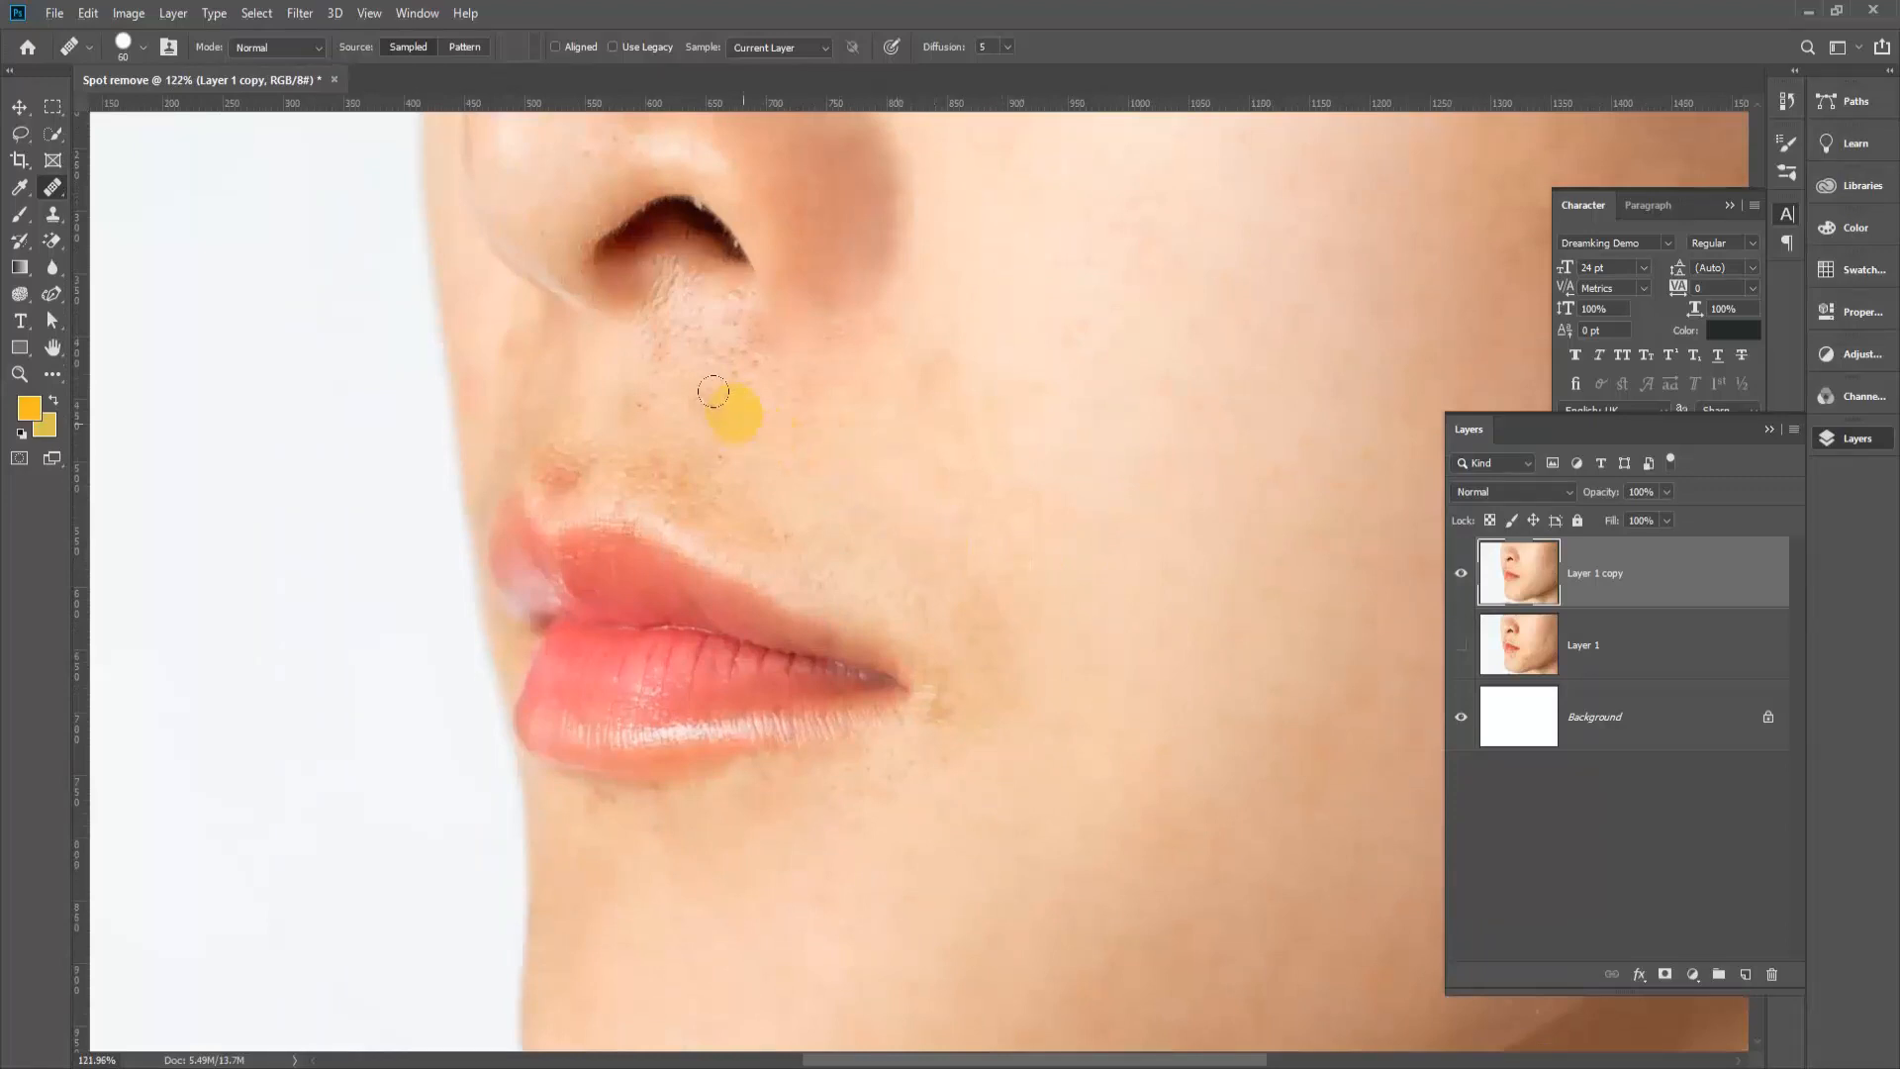
scroll(811, 644, "down", 3)
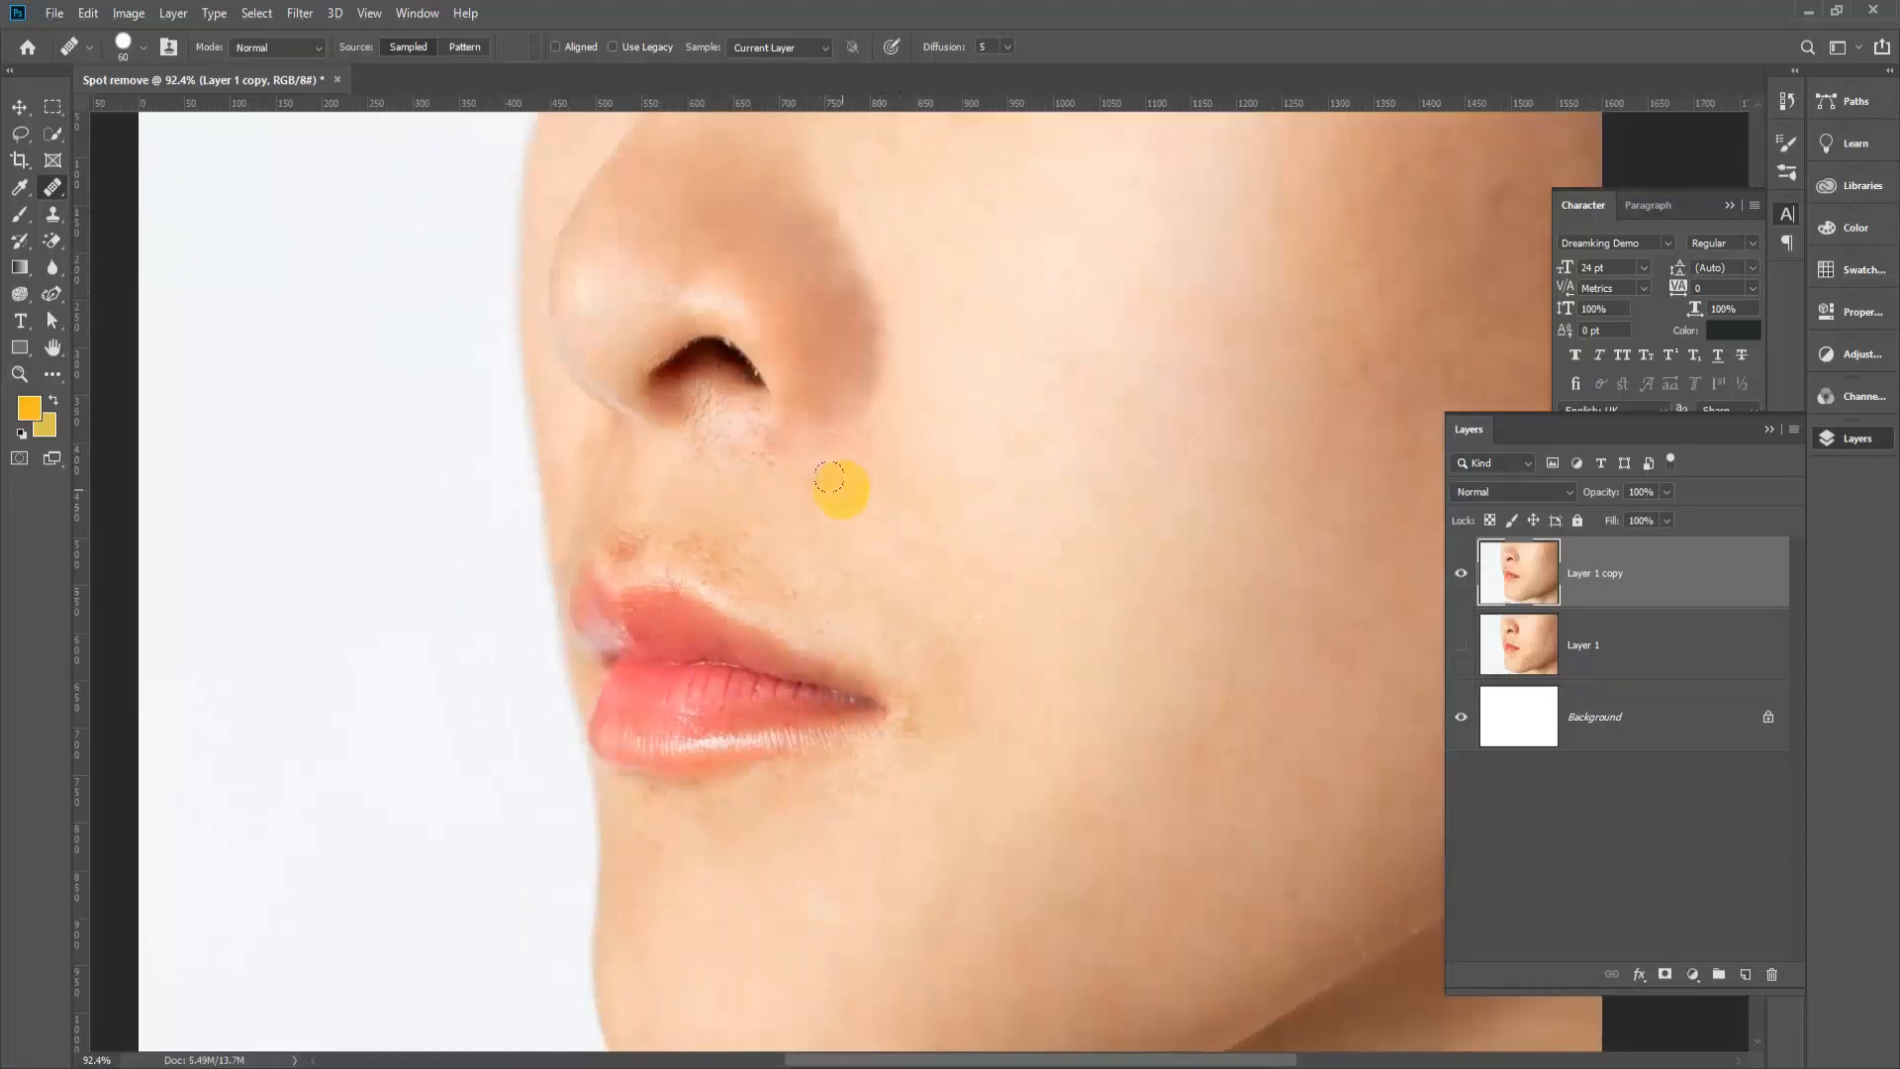
scroll(959, 653, "down", 2)
scroll(984, 666, "up", 1)
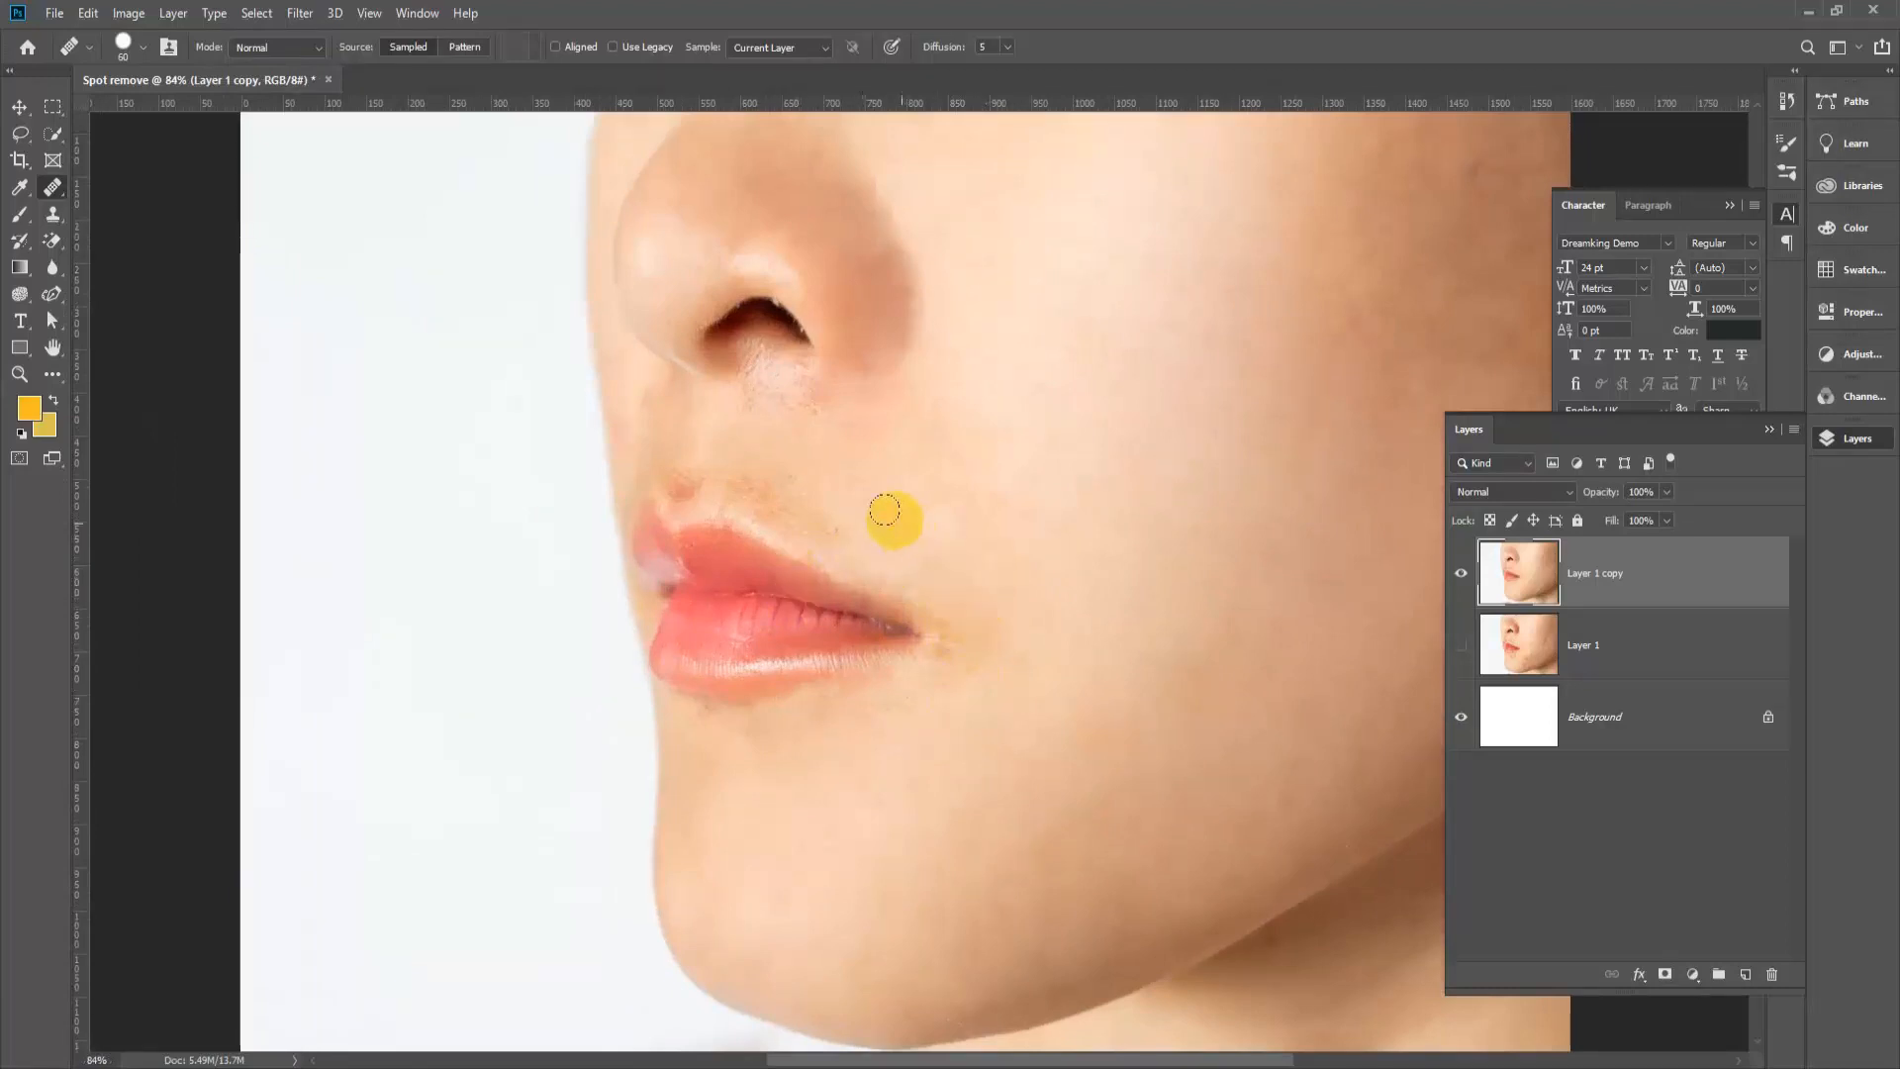
Step: Heal the discoloured marks around the mouth corner and just below the lower lip
scroll(960, 604, "up", 1)
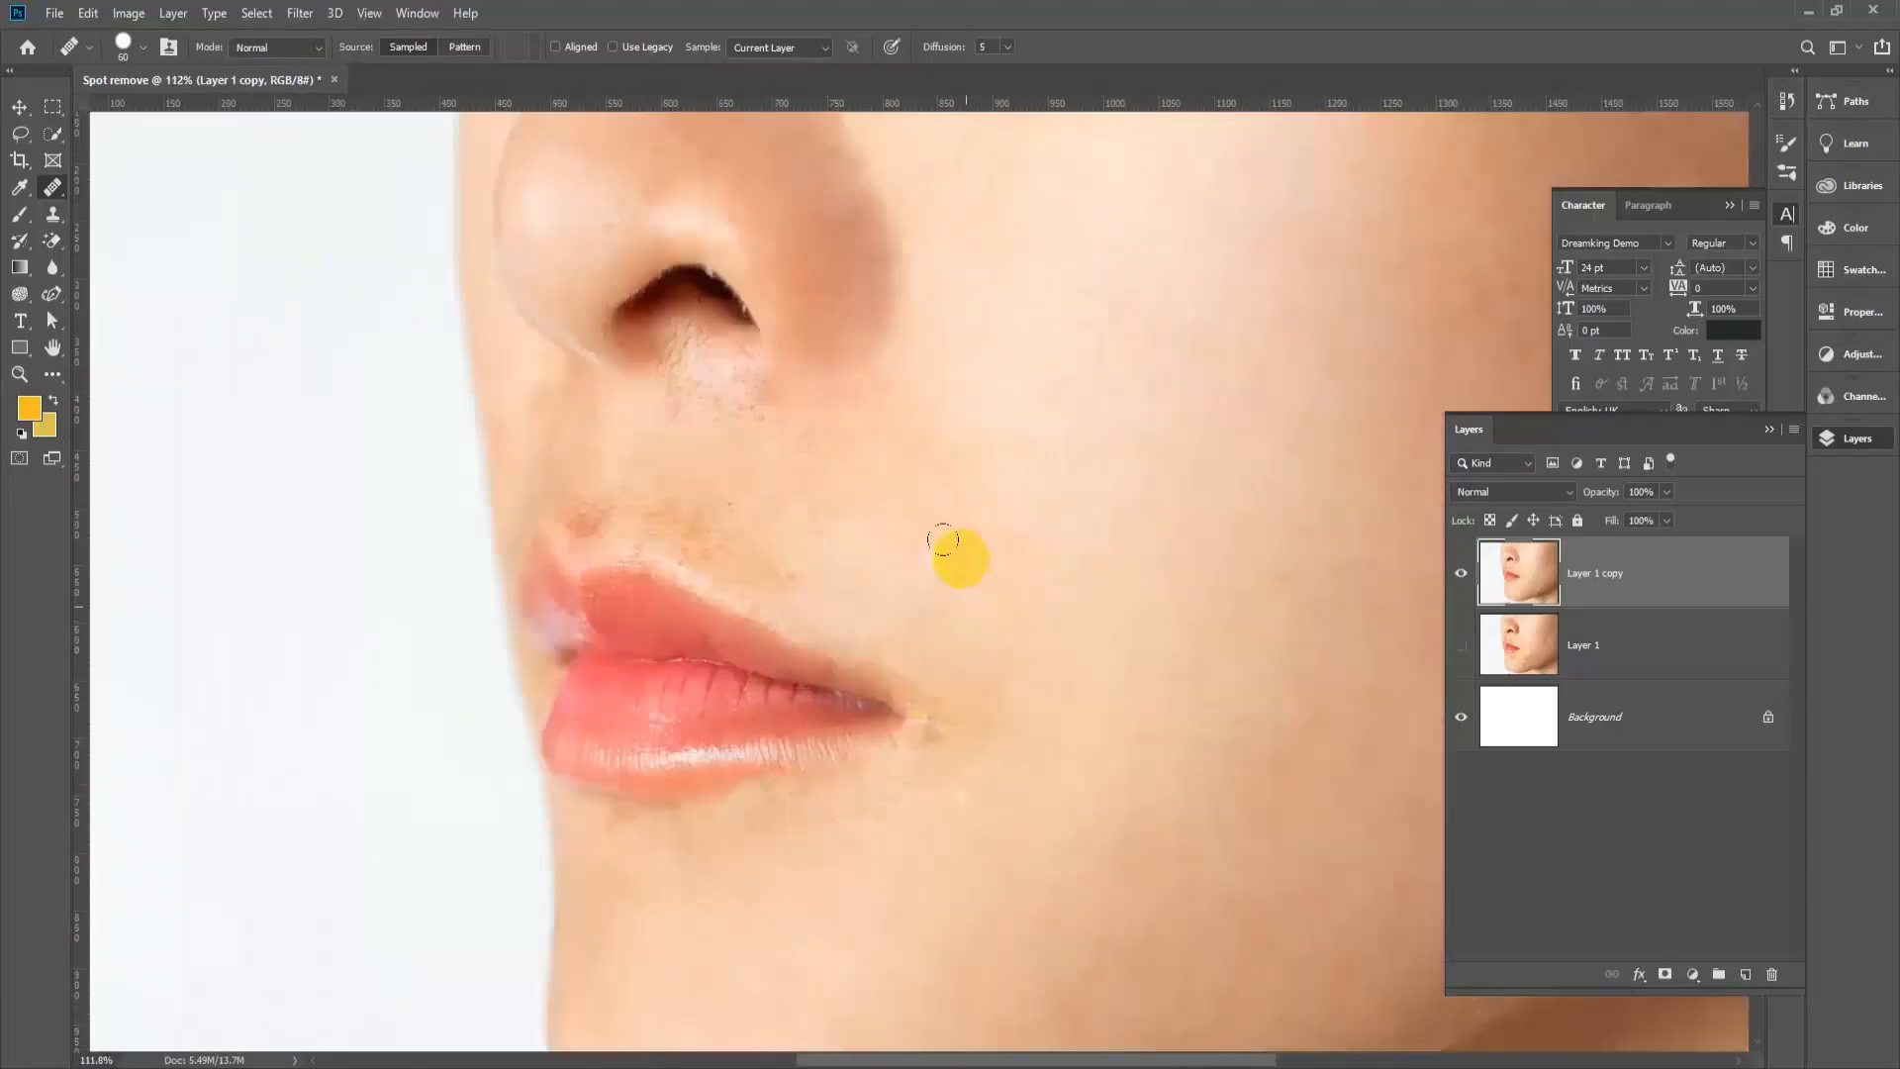
scroll(929, 520, "down", 3)
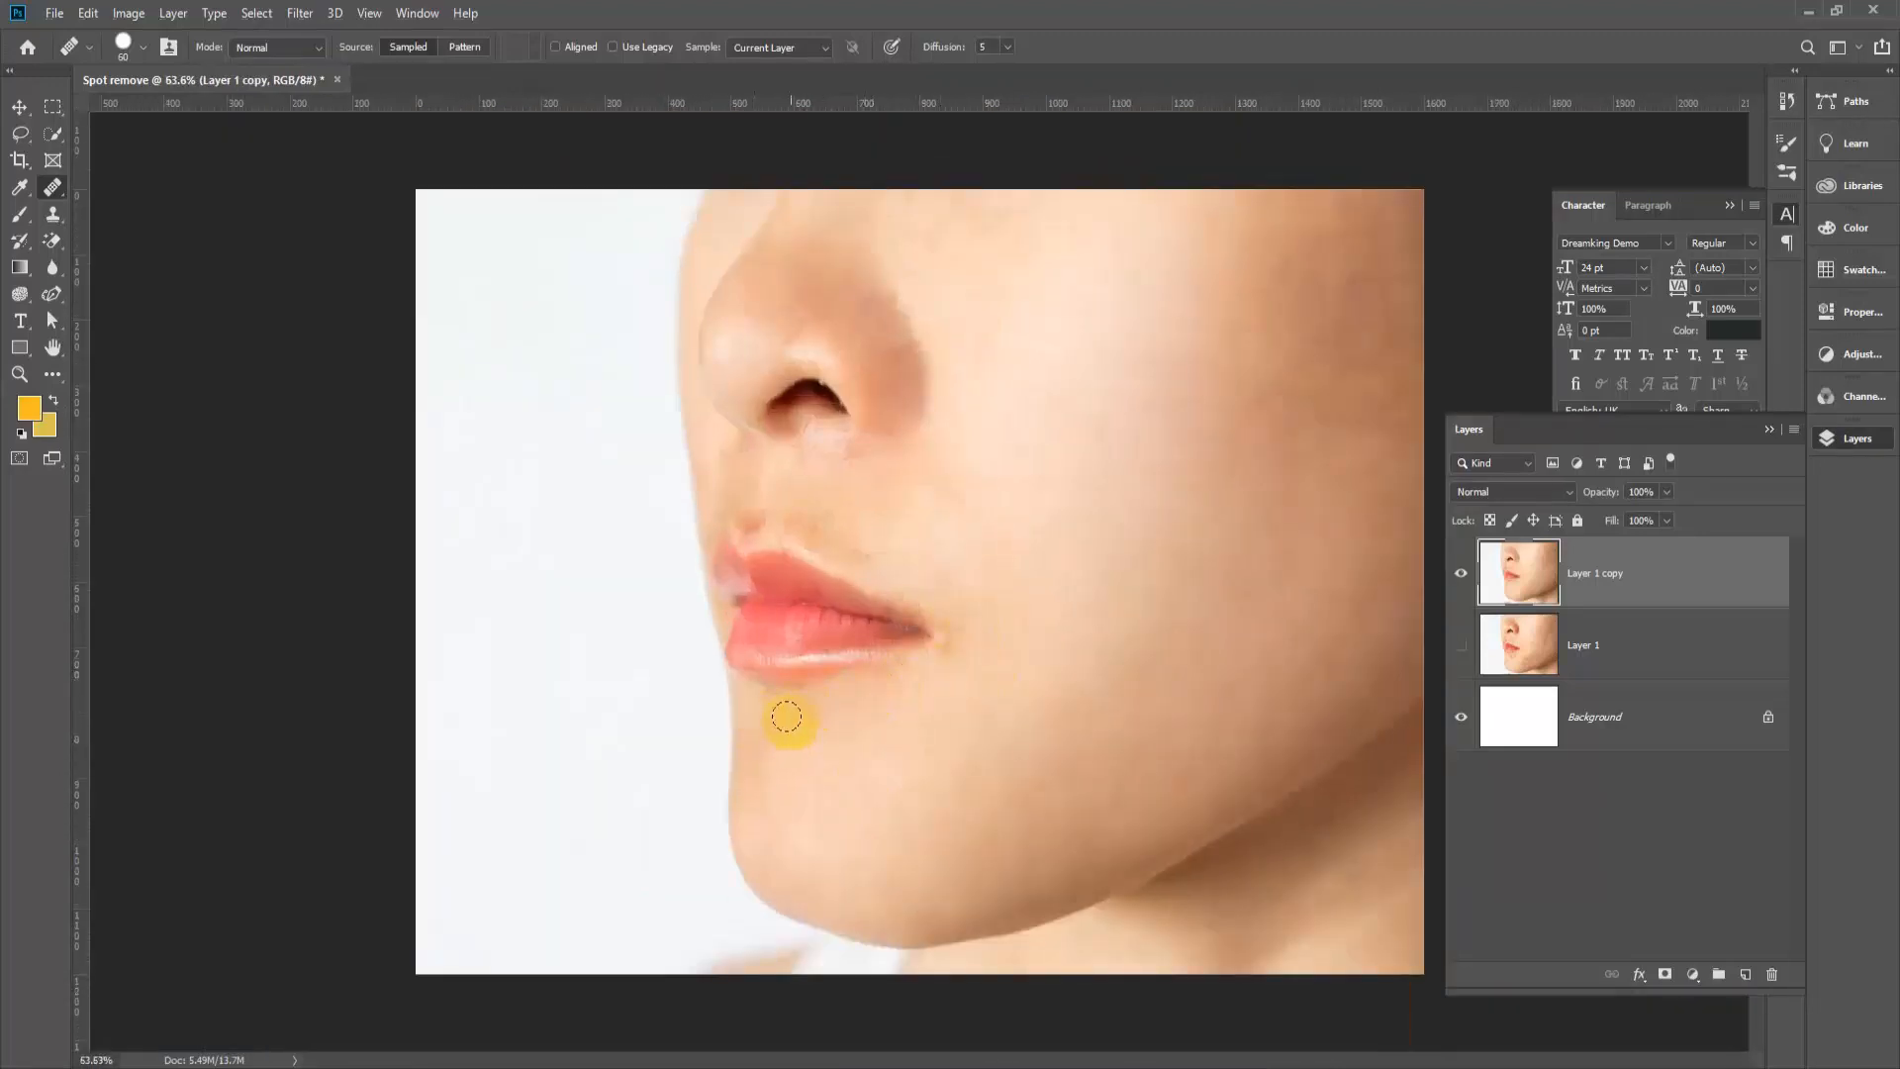
scroll(786, 720, "up", 1)
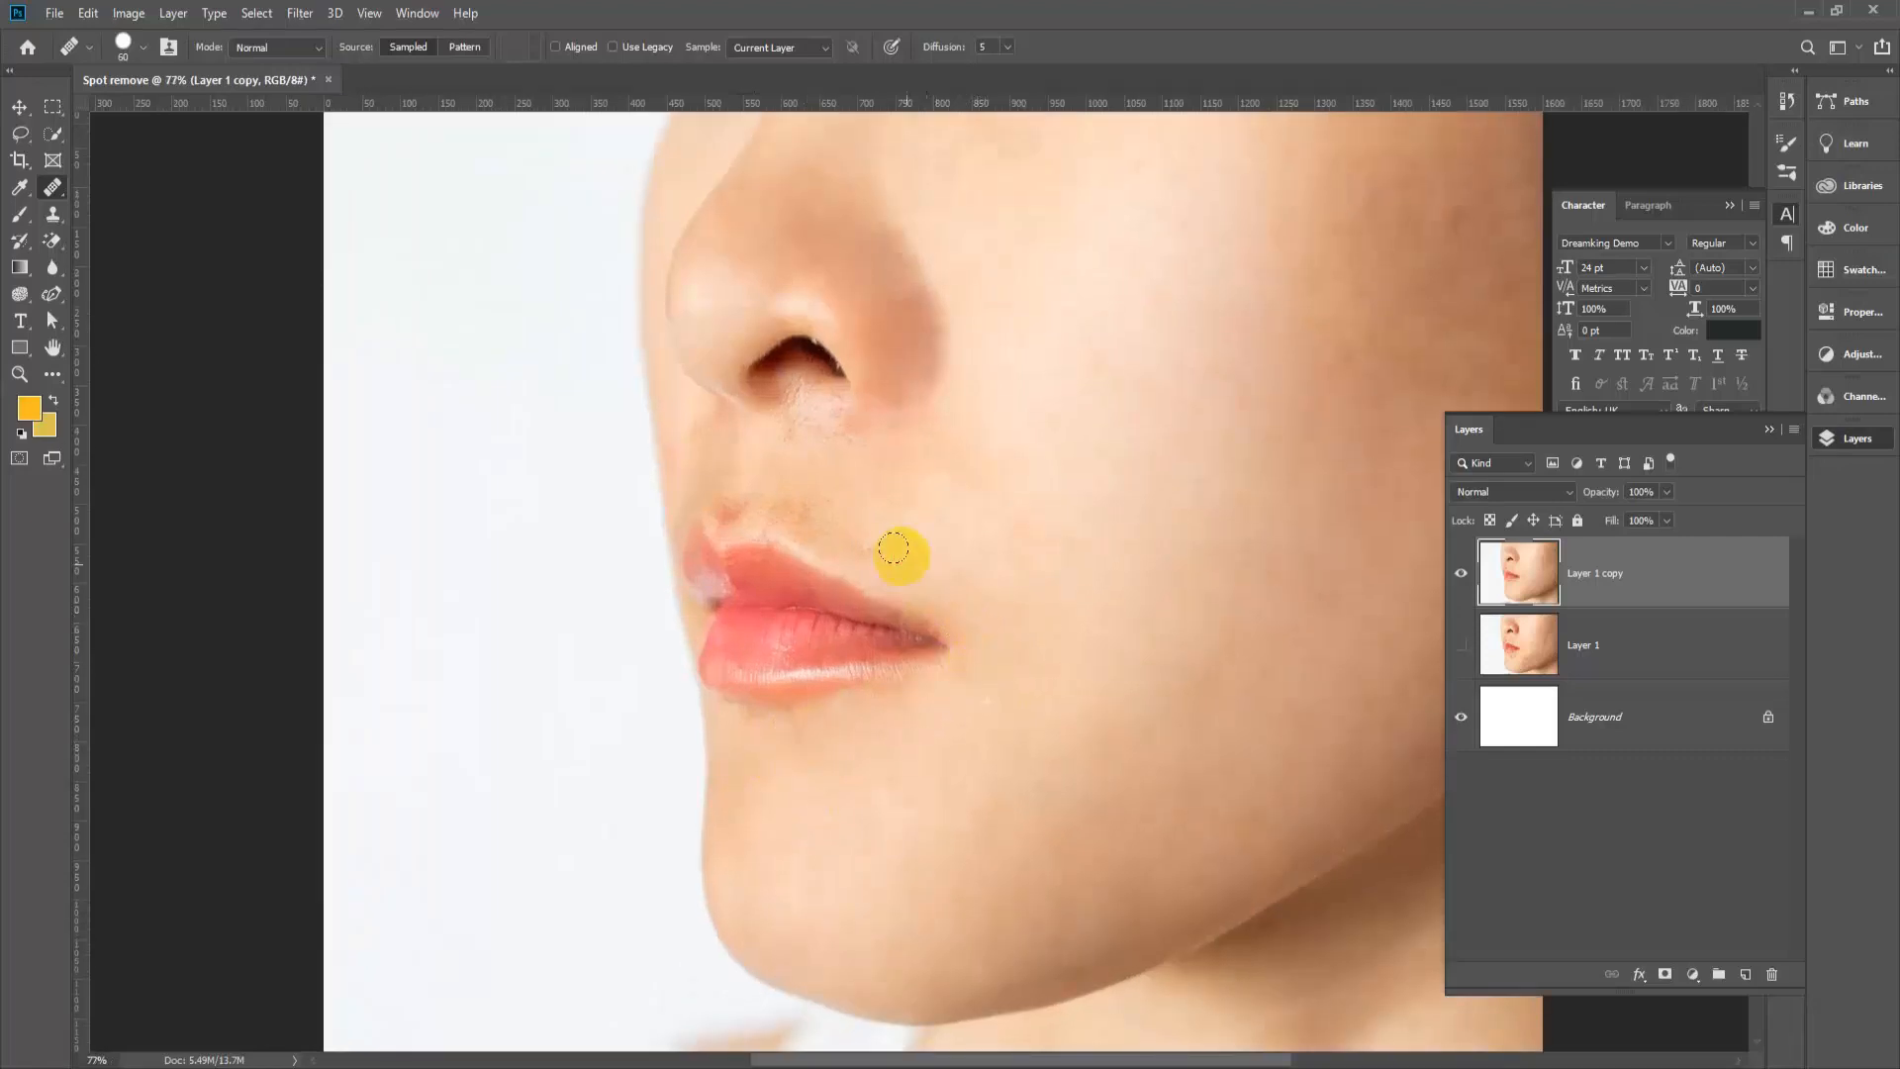
Step: Heal the rough, reddish skin directly under the nostril and above the upper lip
scroll(834, 610, "up", 1)
left_click(847, 592)
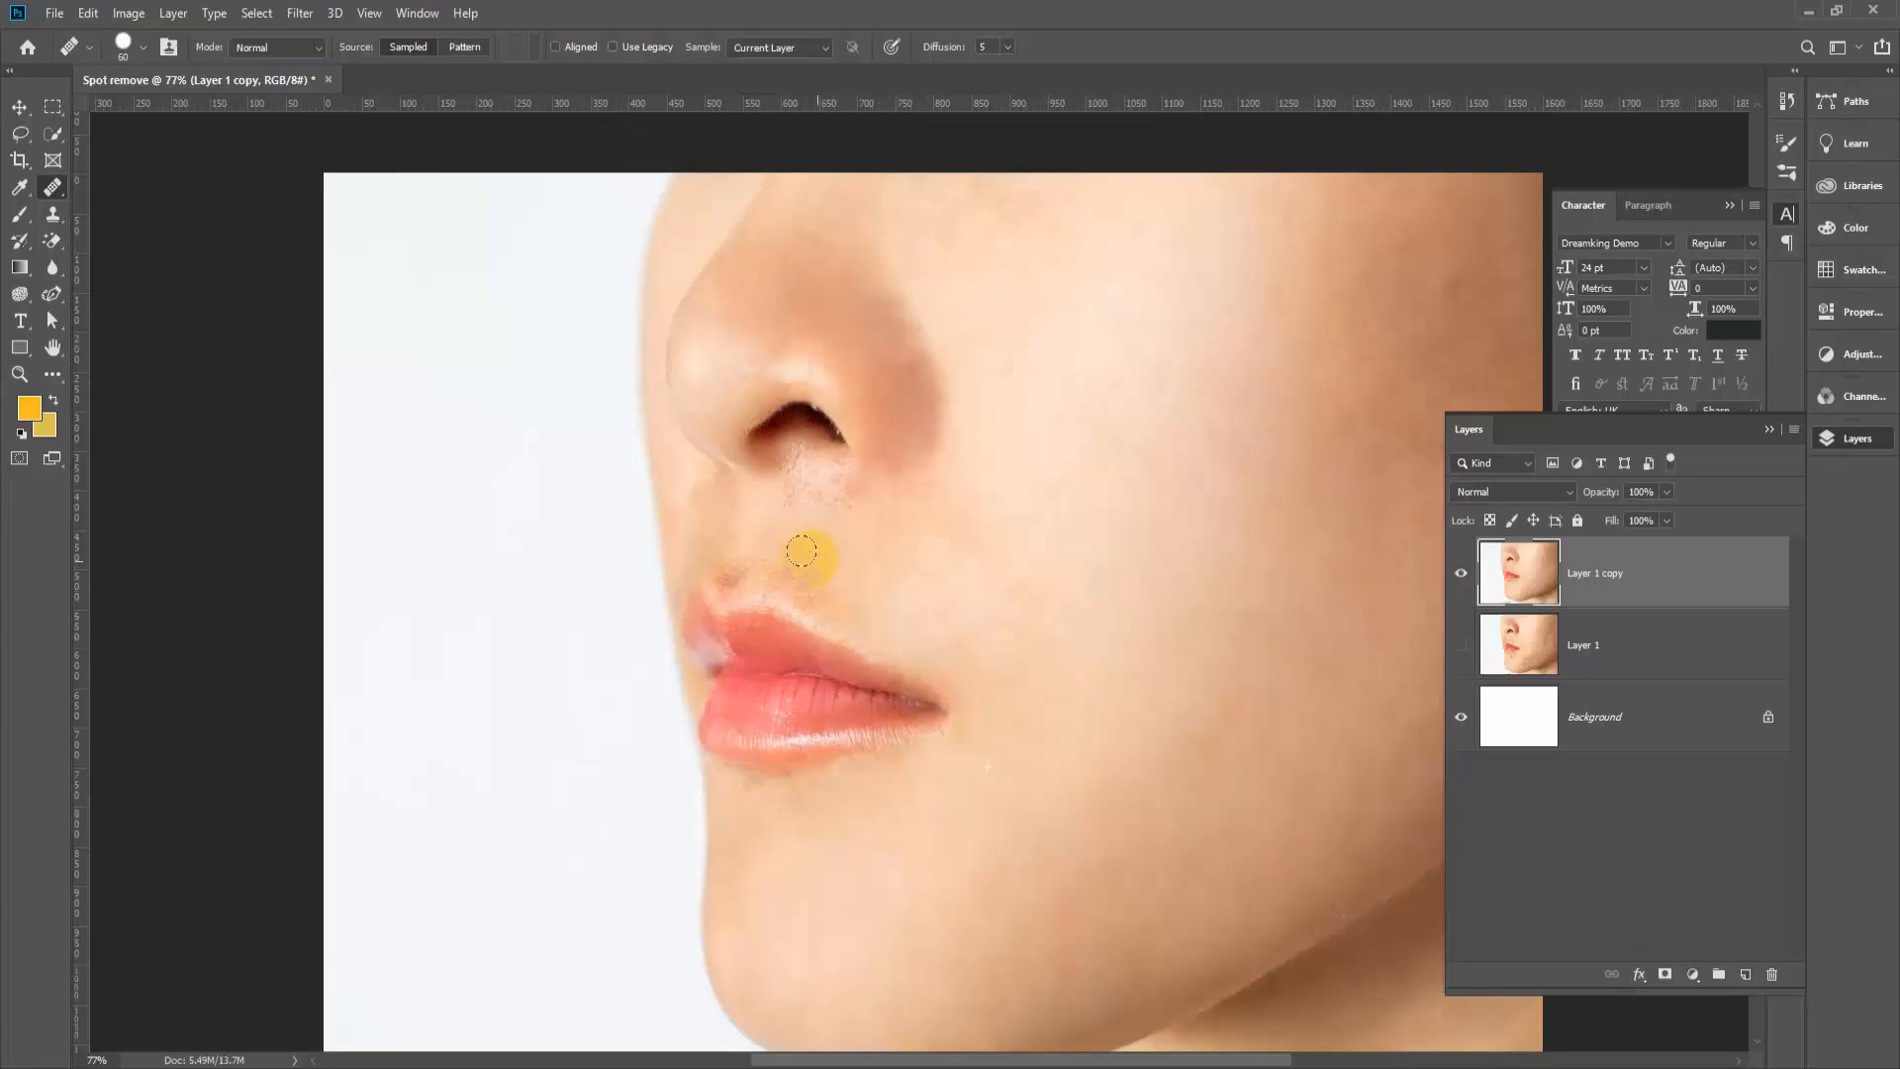
scroll(745, 614, "up", 1)
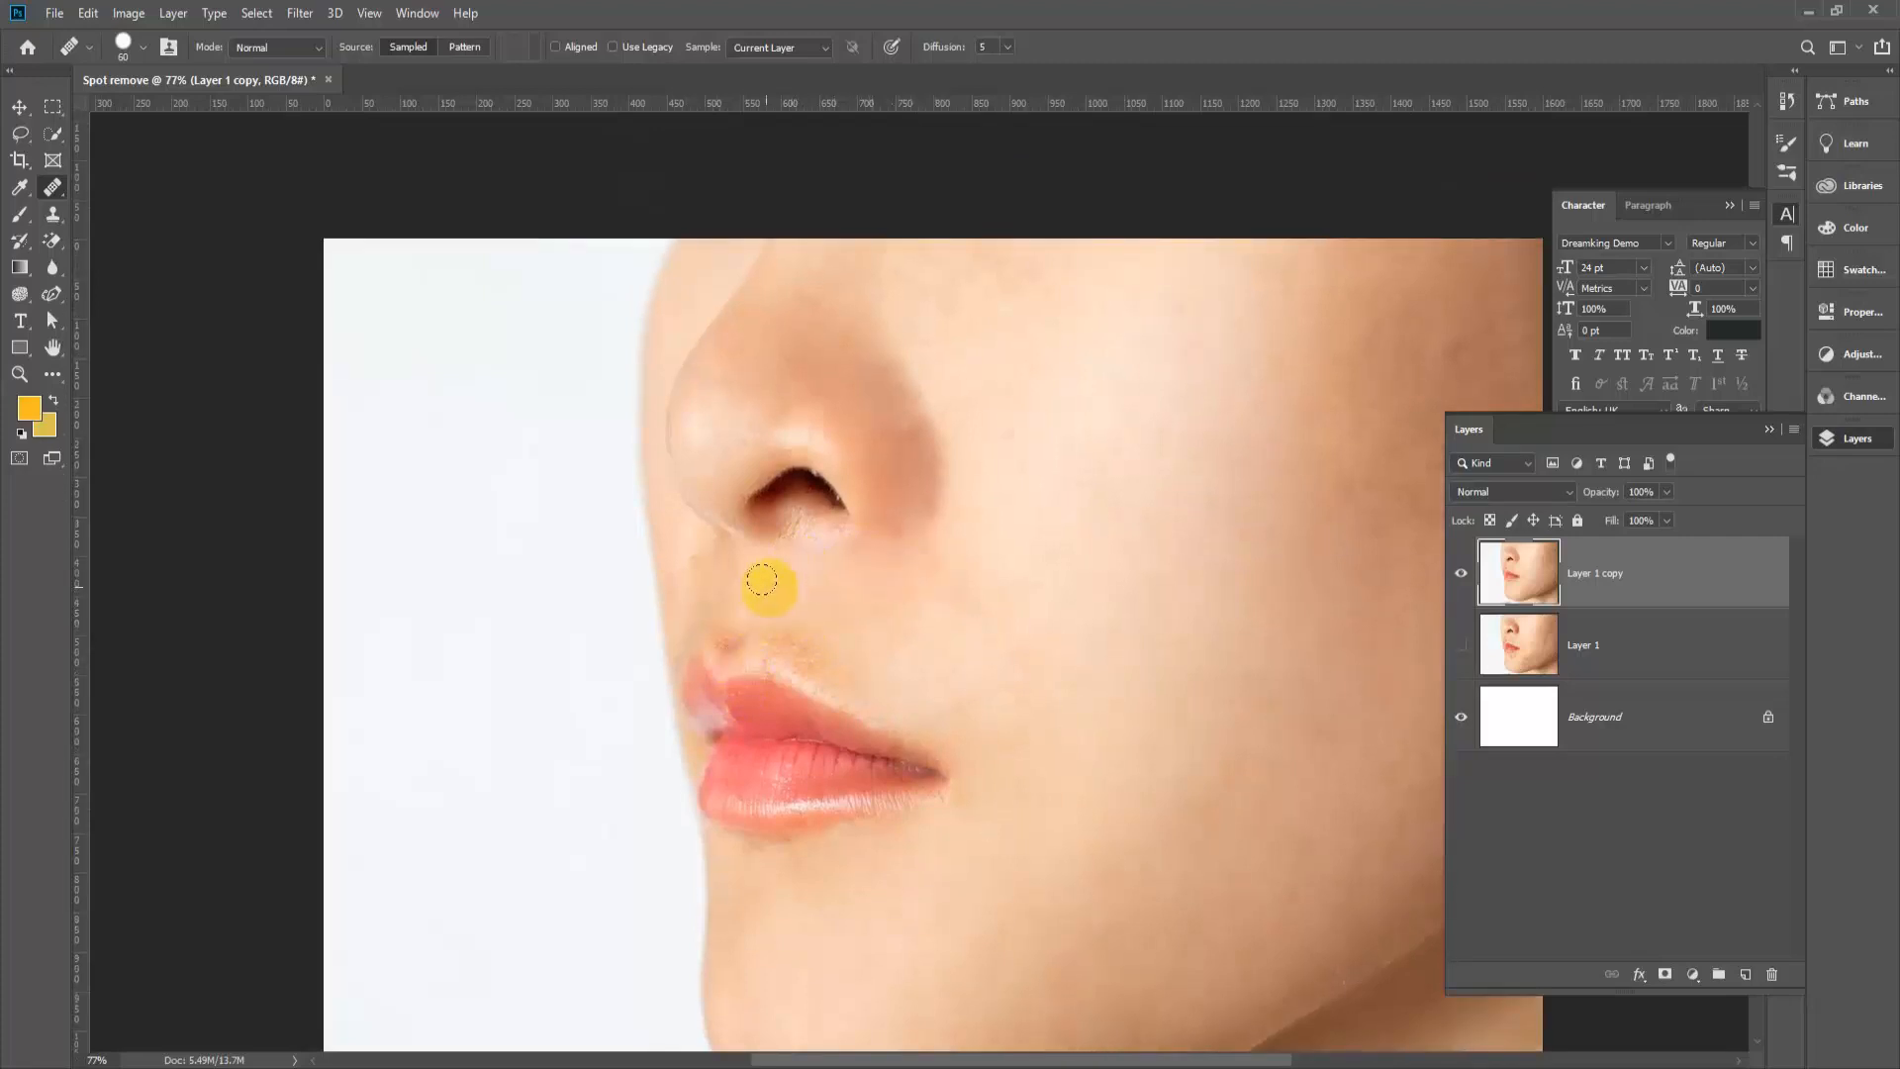
scroll(686, 588, "up", 1)
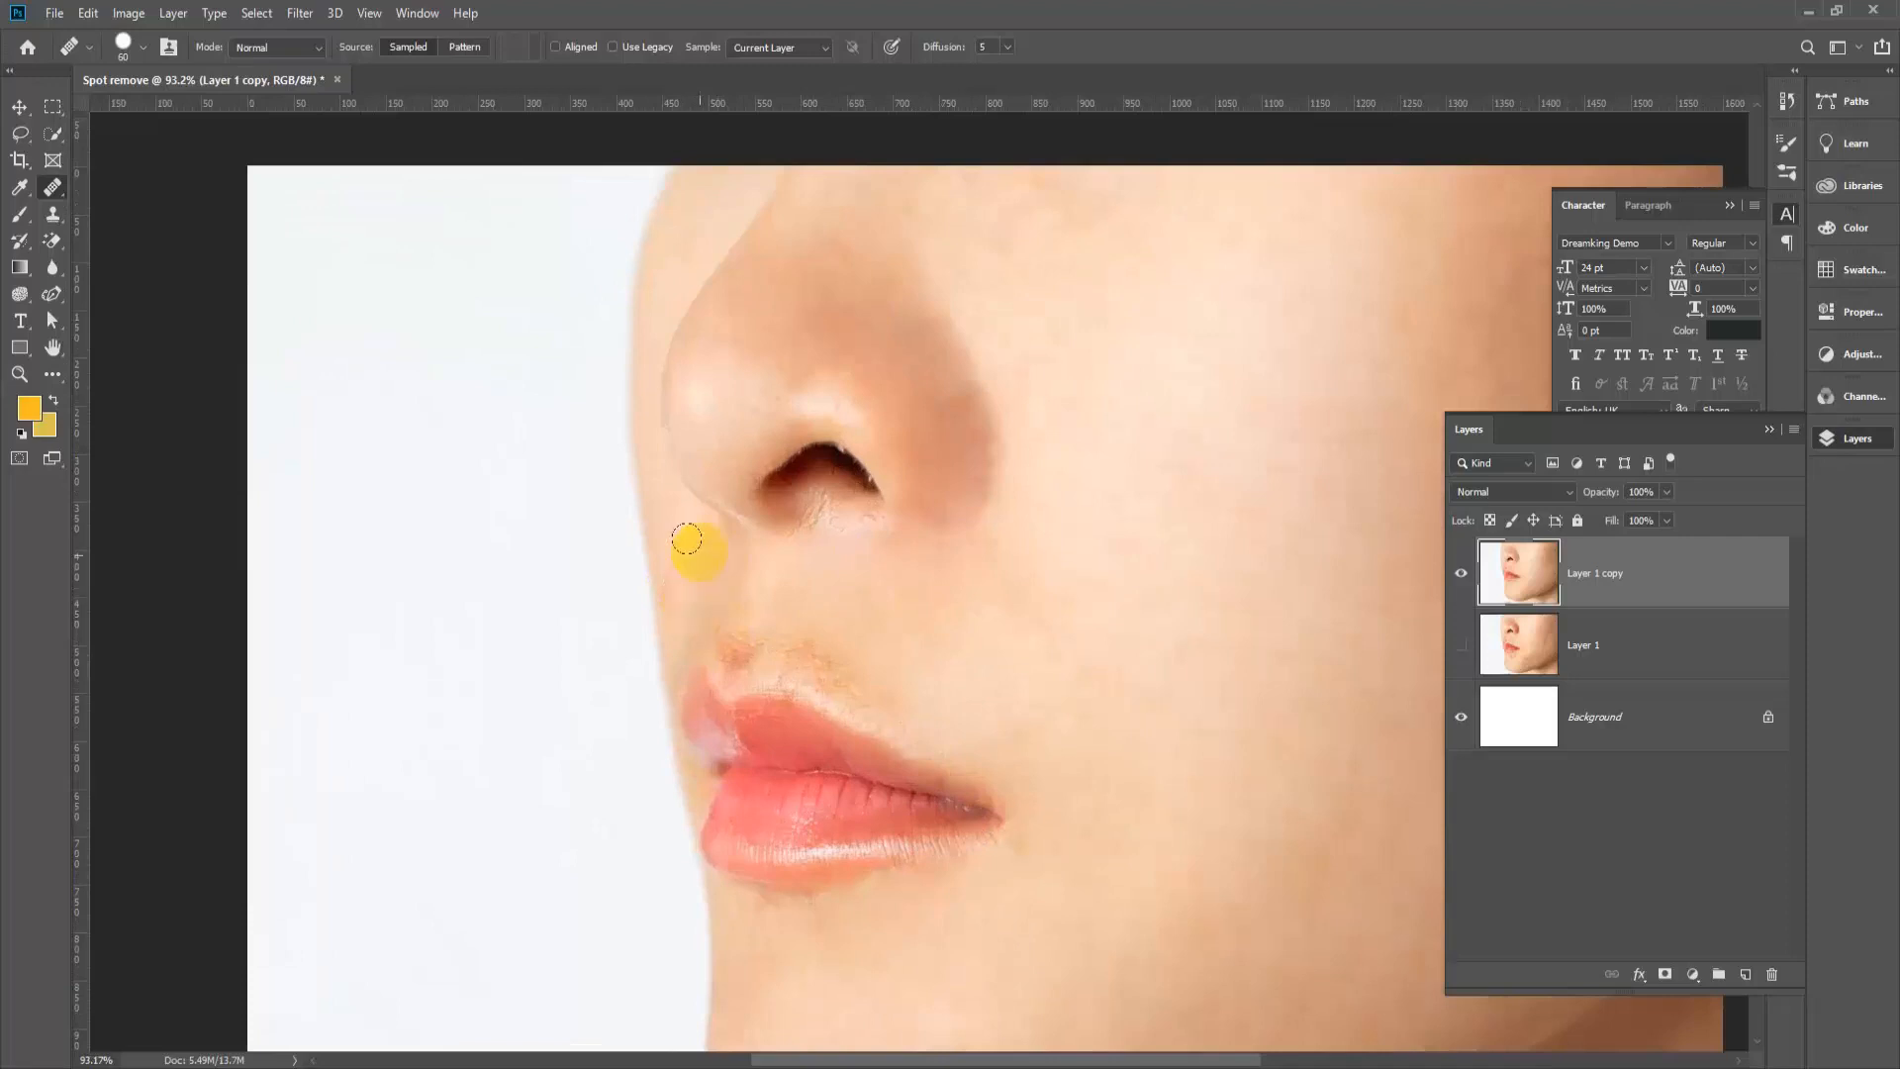
scroll(699, 658, "down", 1)
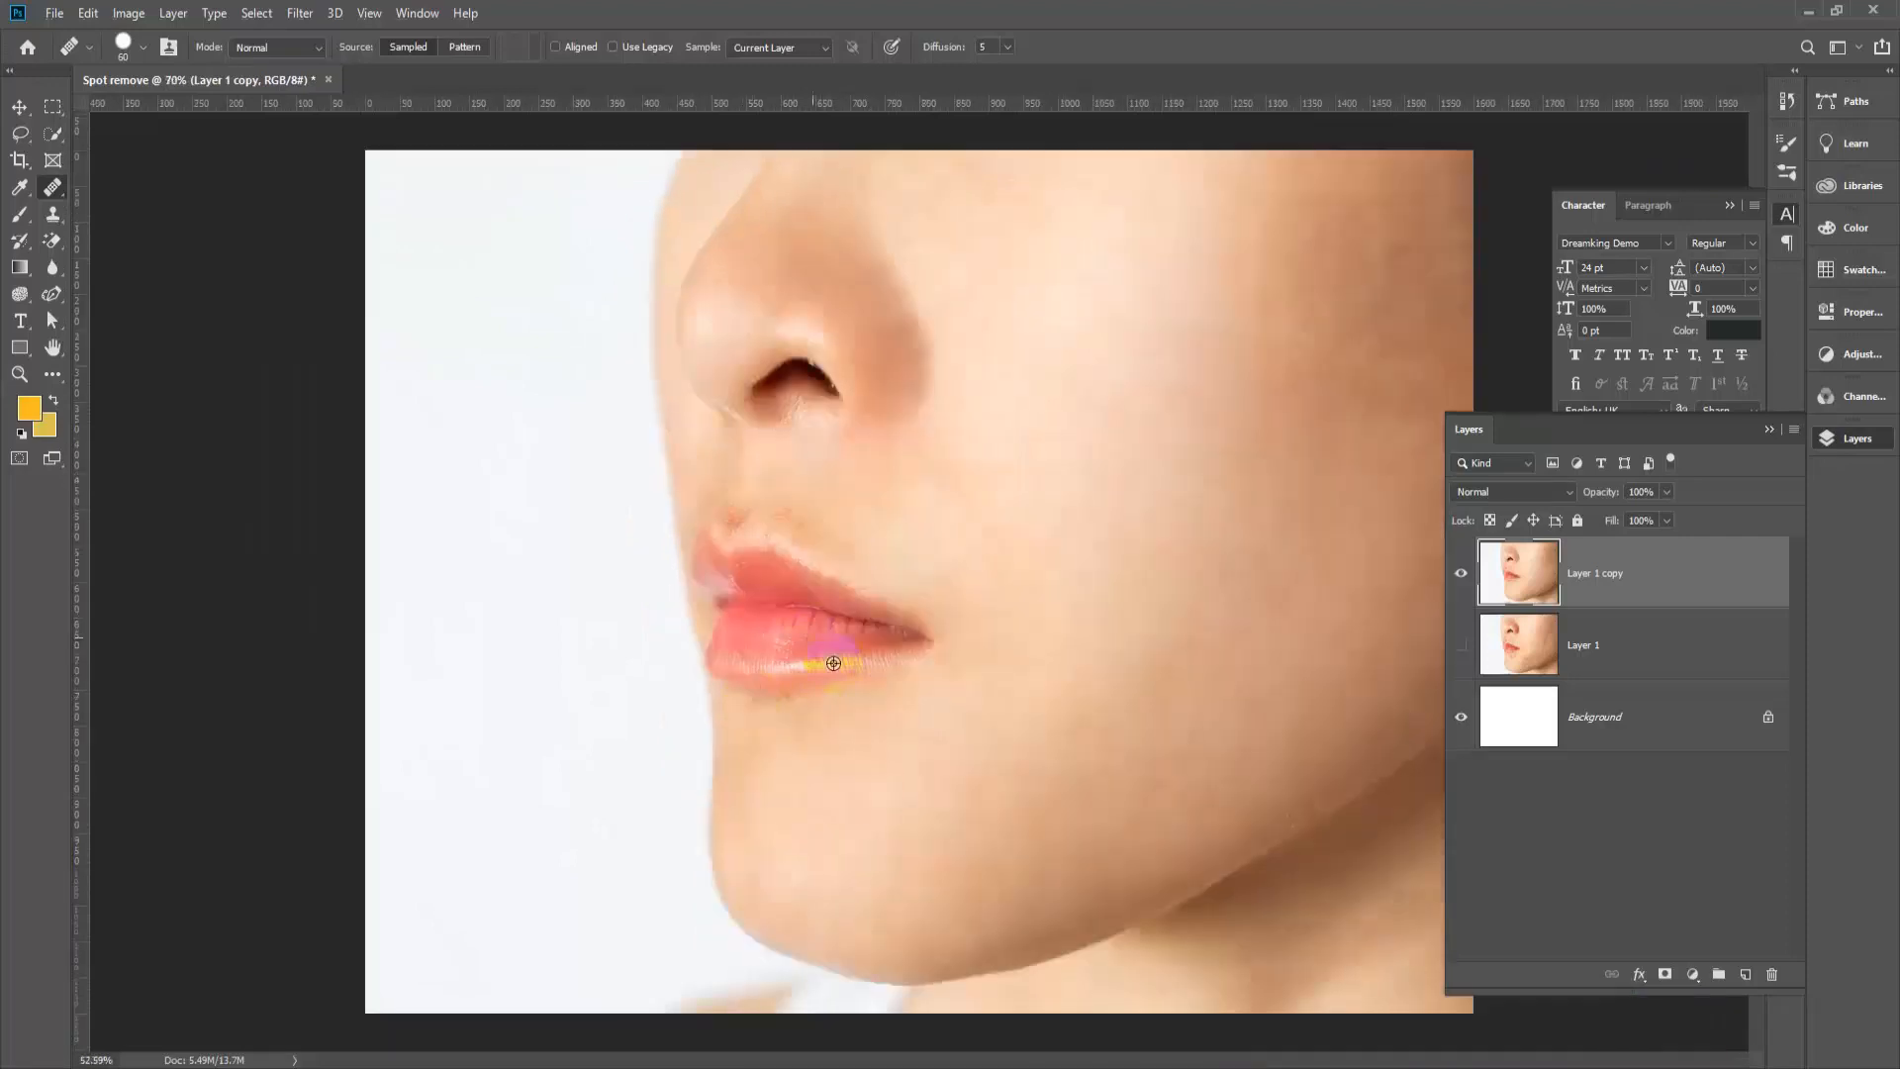
Step: Show Layer 1 and toggle the visibility of Layer 1 copy to compare the retouched face with the original
scroll(785, 628, "down", 4)
scroll(971, 761, "up", 3)
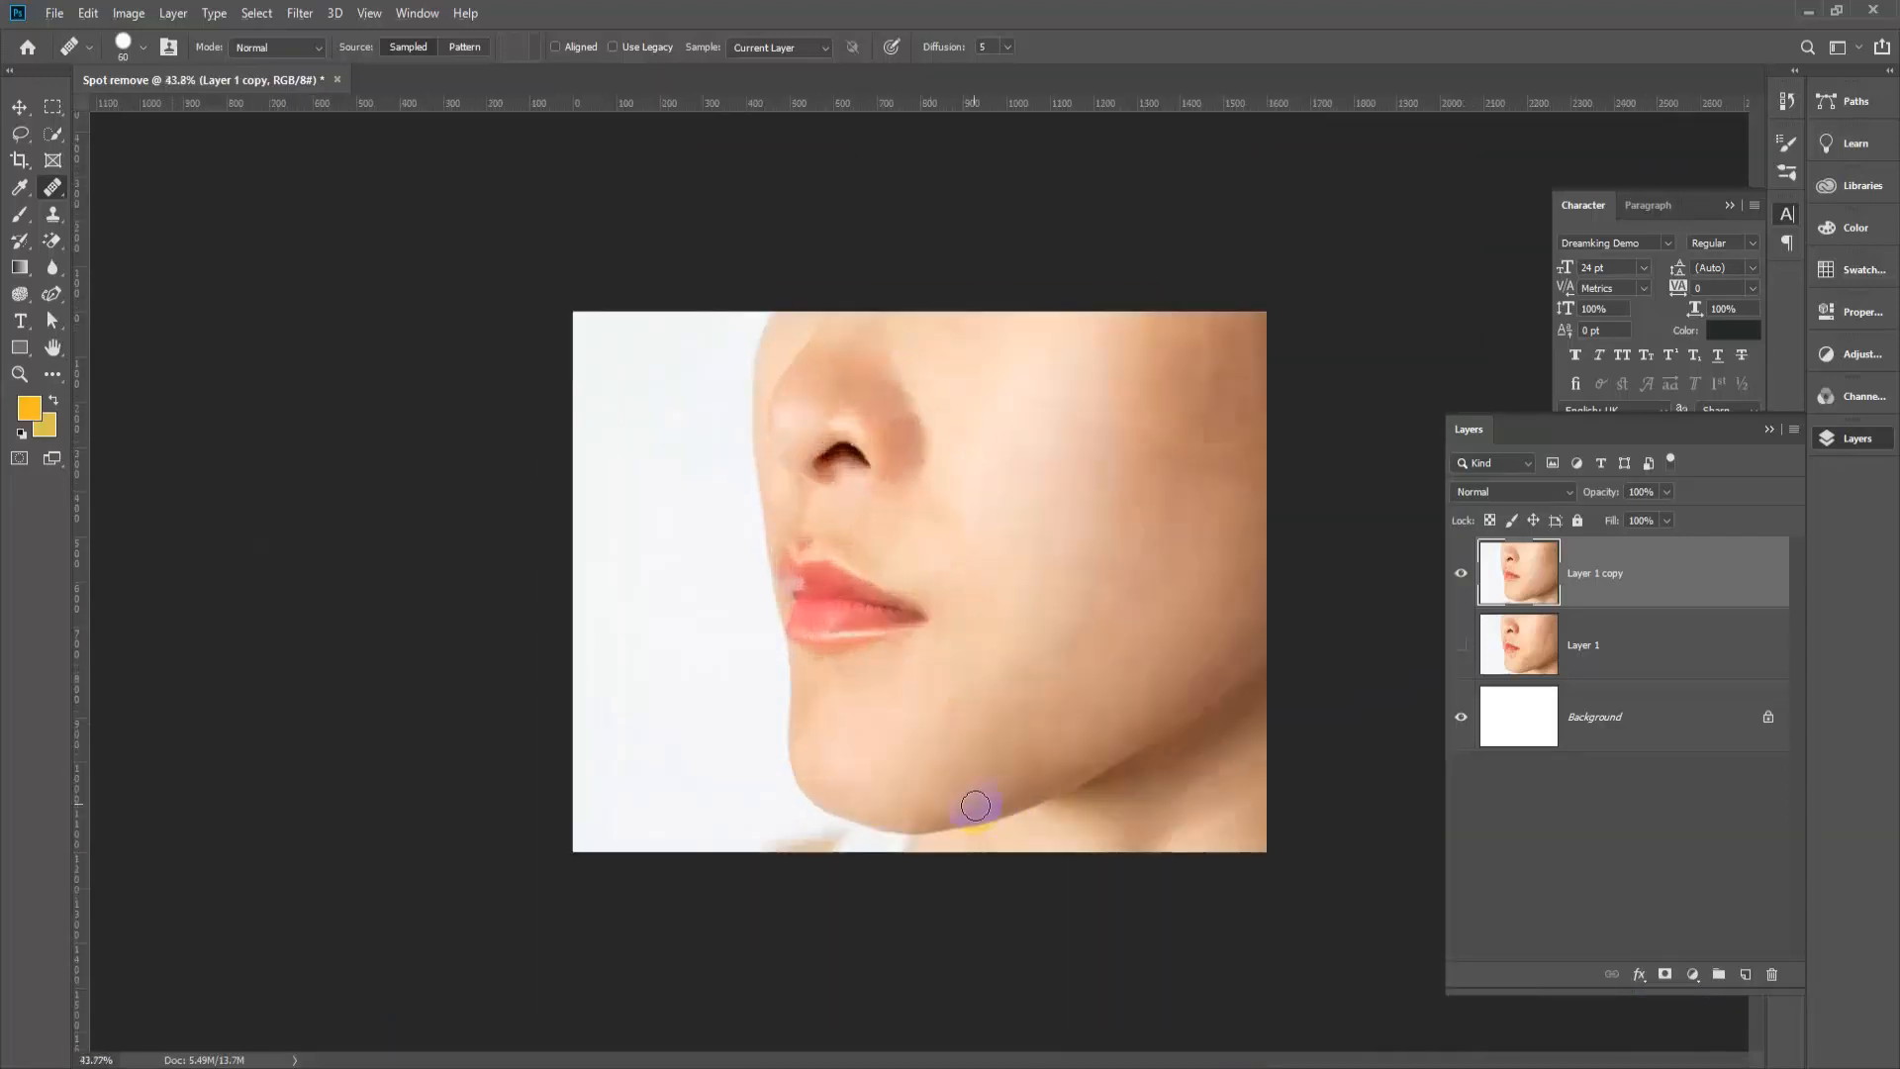
scroll(1276, 682, "up", 2)
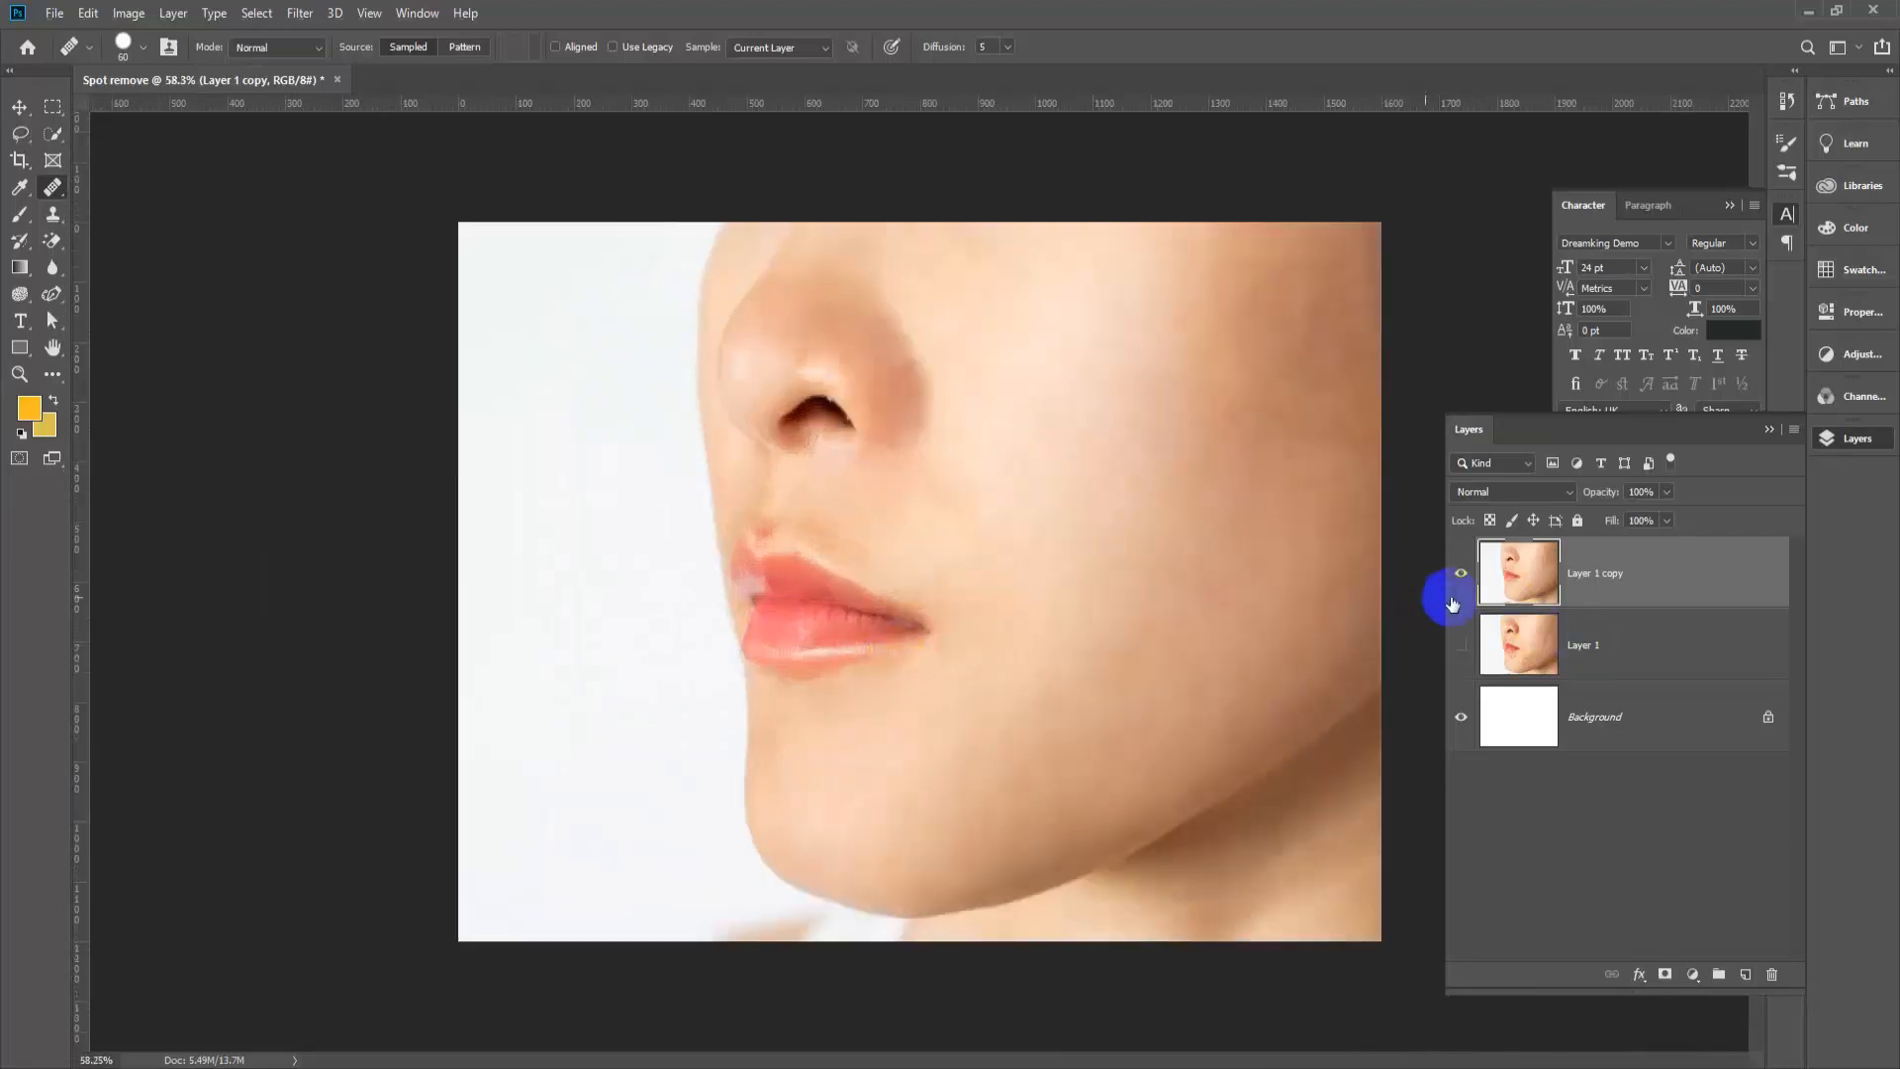
left_click(1461, 575)
left_click(1461, 645)
left_click(1464, 574)
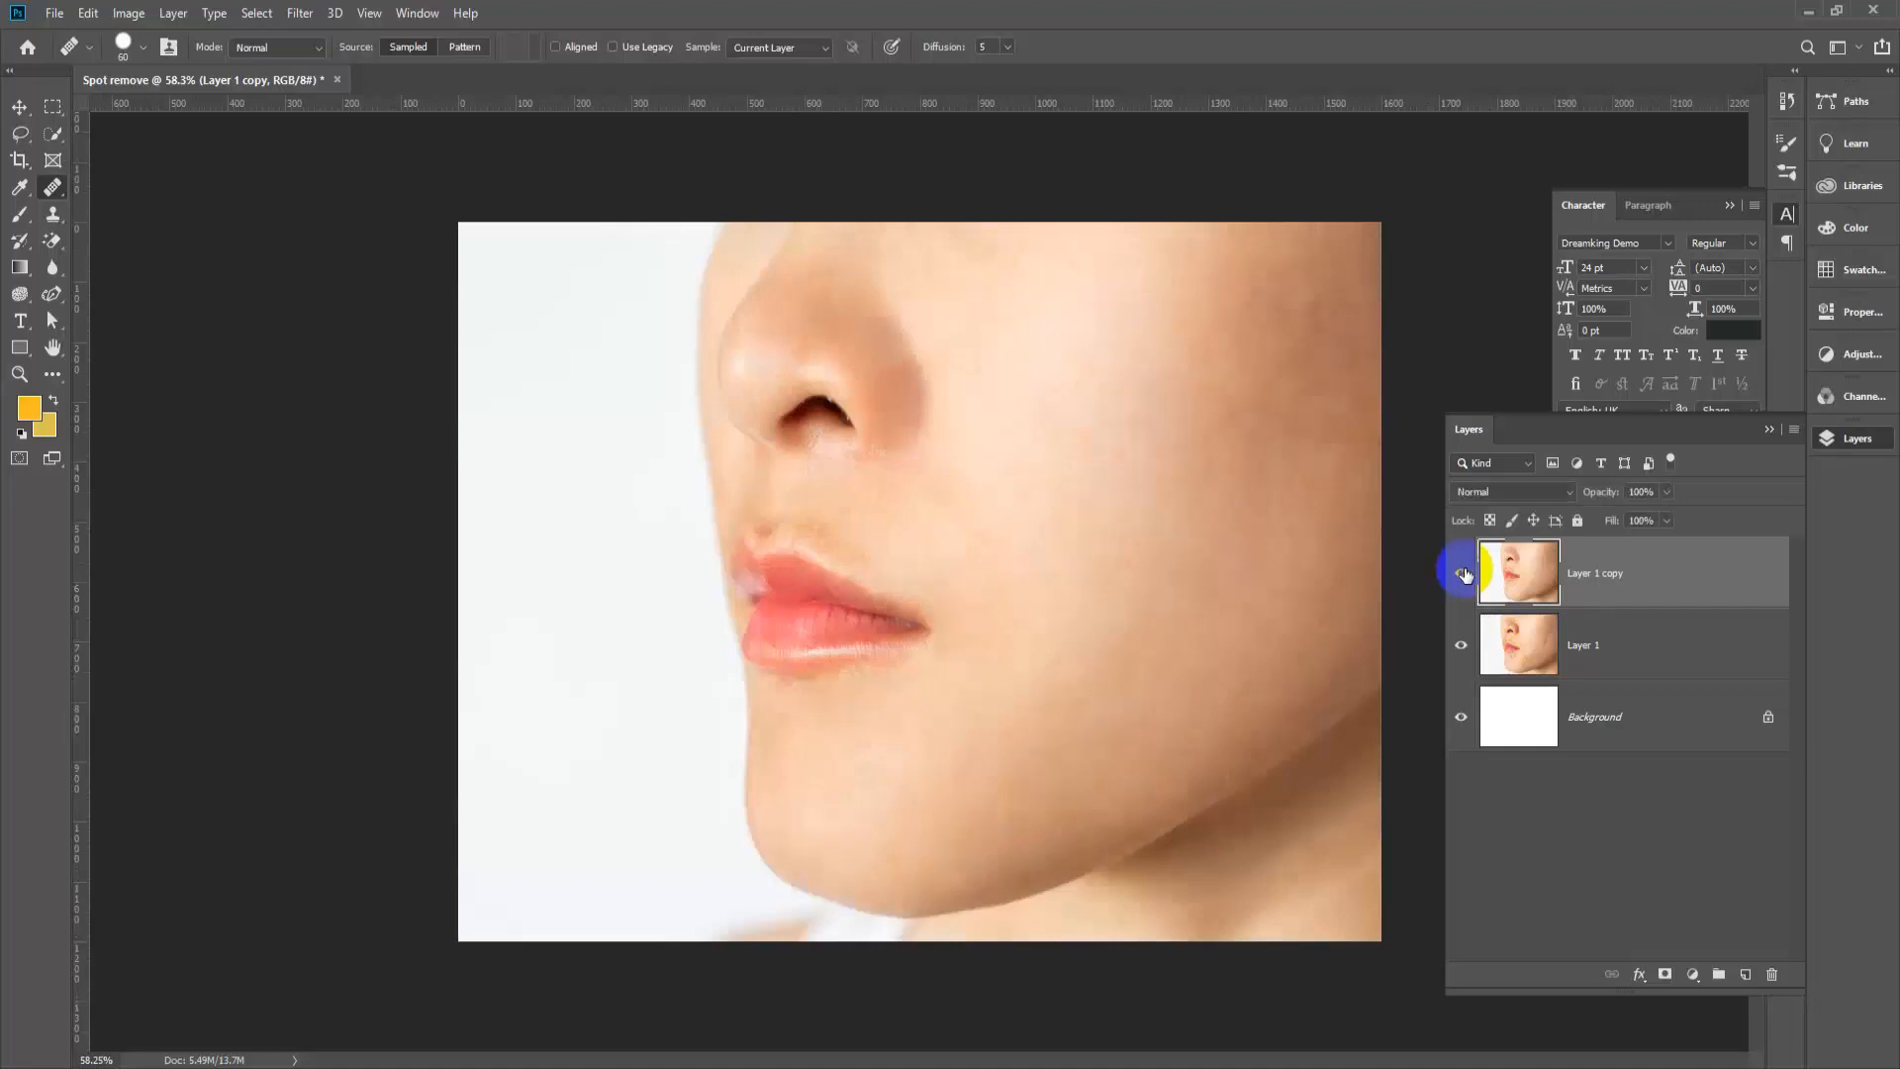
left_click(1464, 574)
left_click(1464, 574)
left_click(1464, 574)
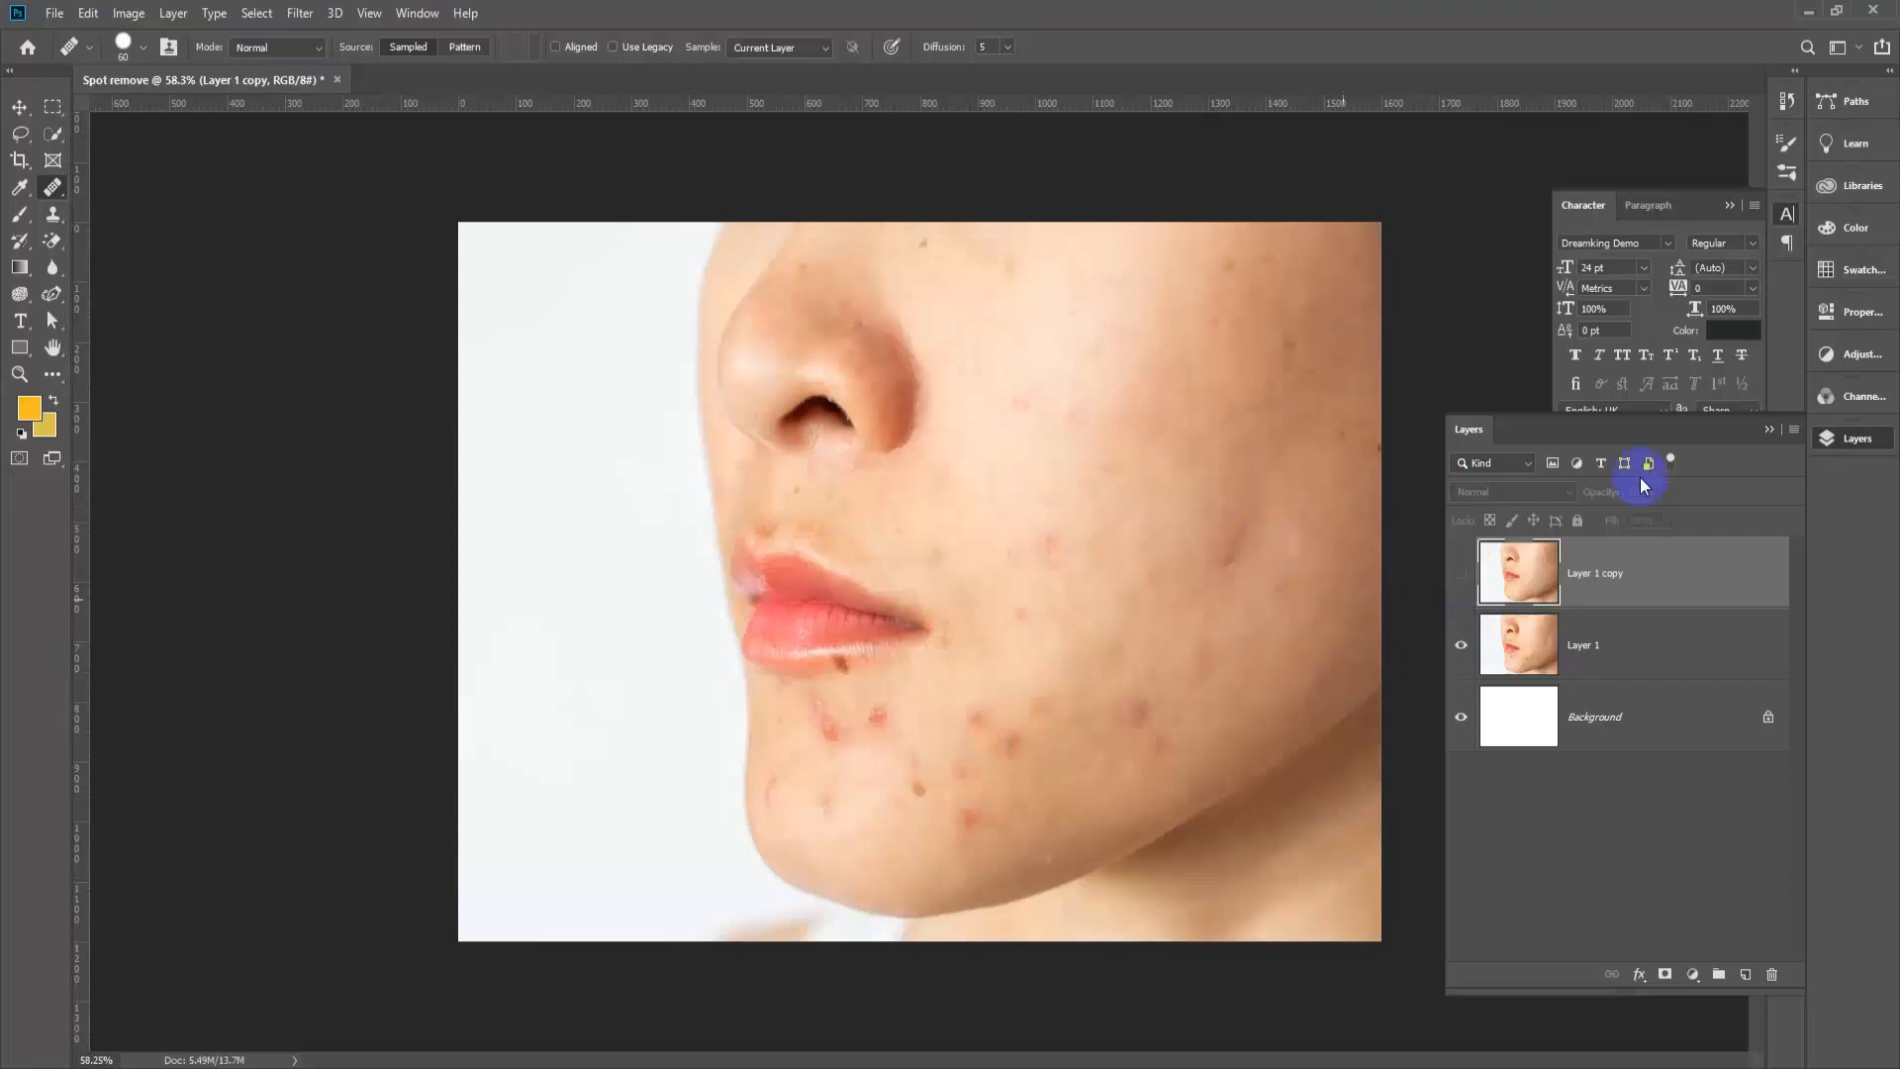
Step: Switch to the Patch Tool and make Layer 1 copy visible again
right_click(52, 187)
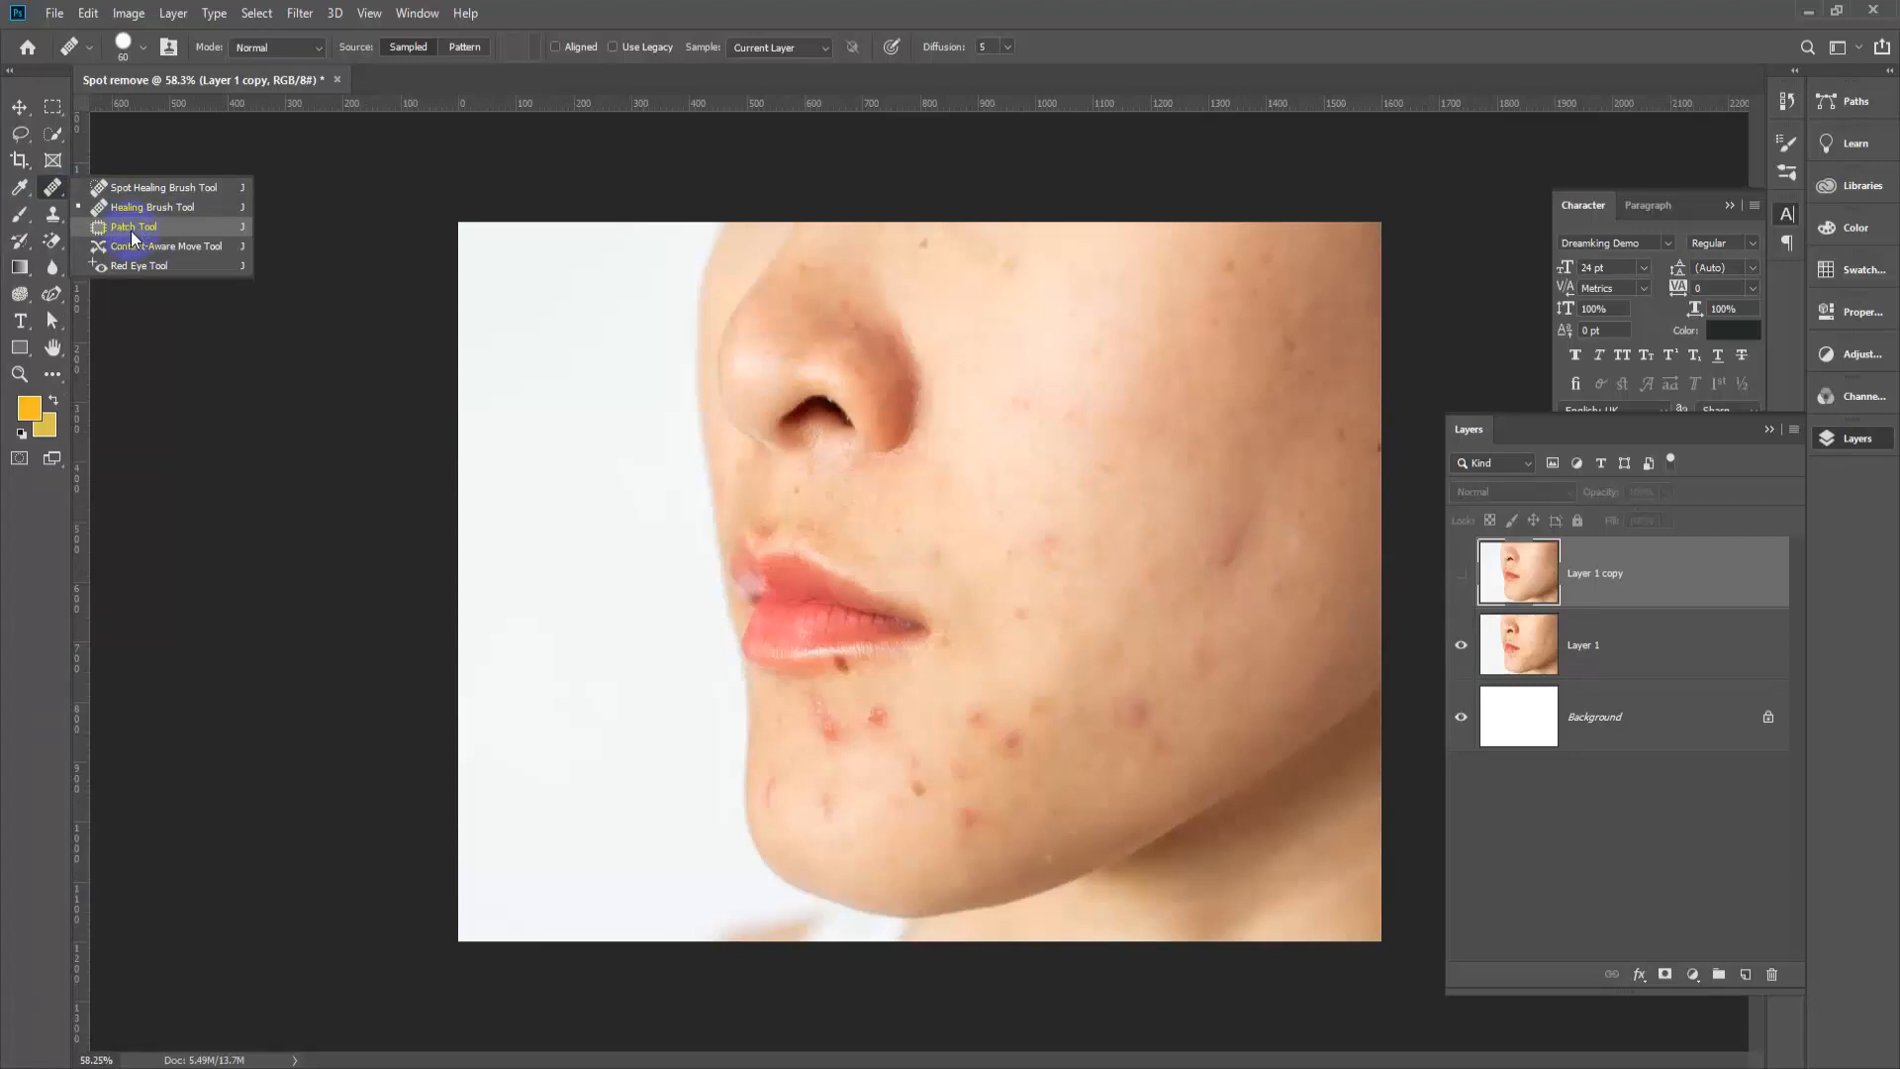
left_click(132, 236)
left_click(1463, 574)
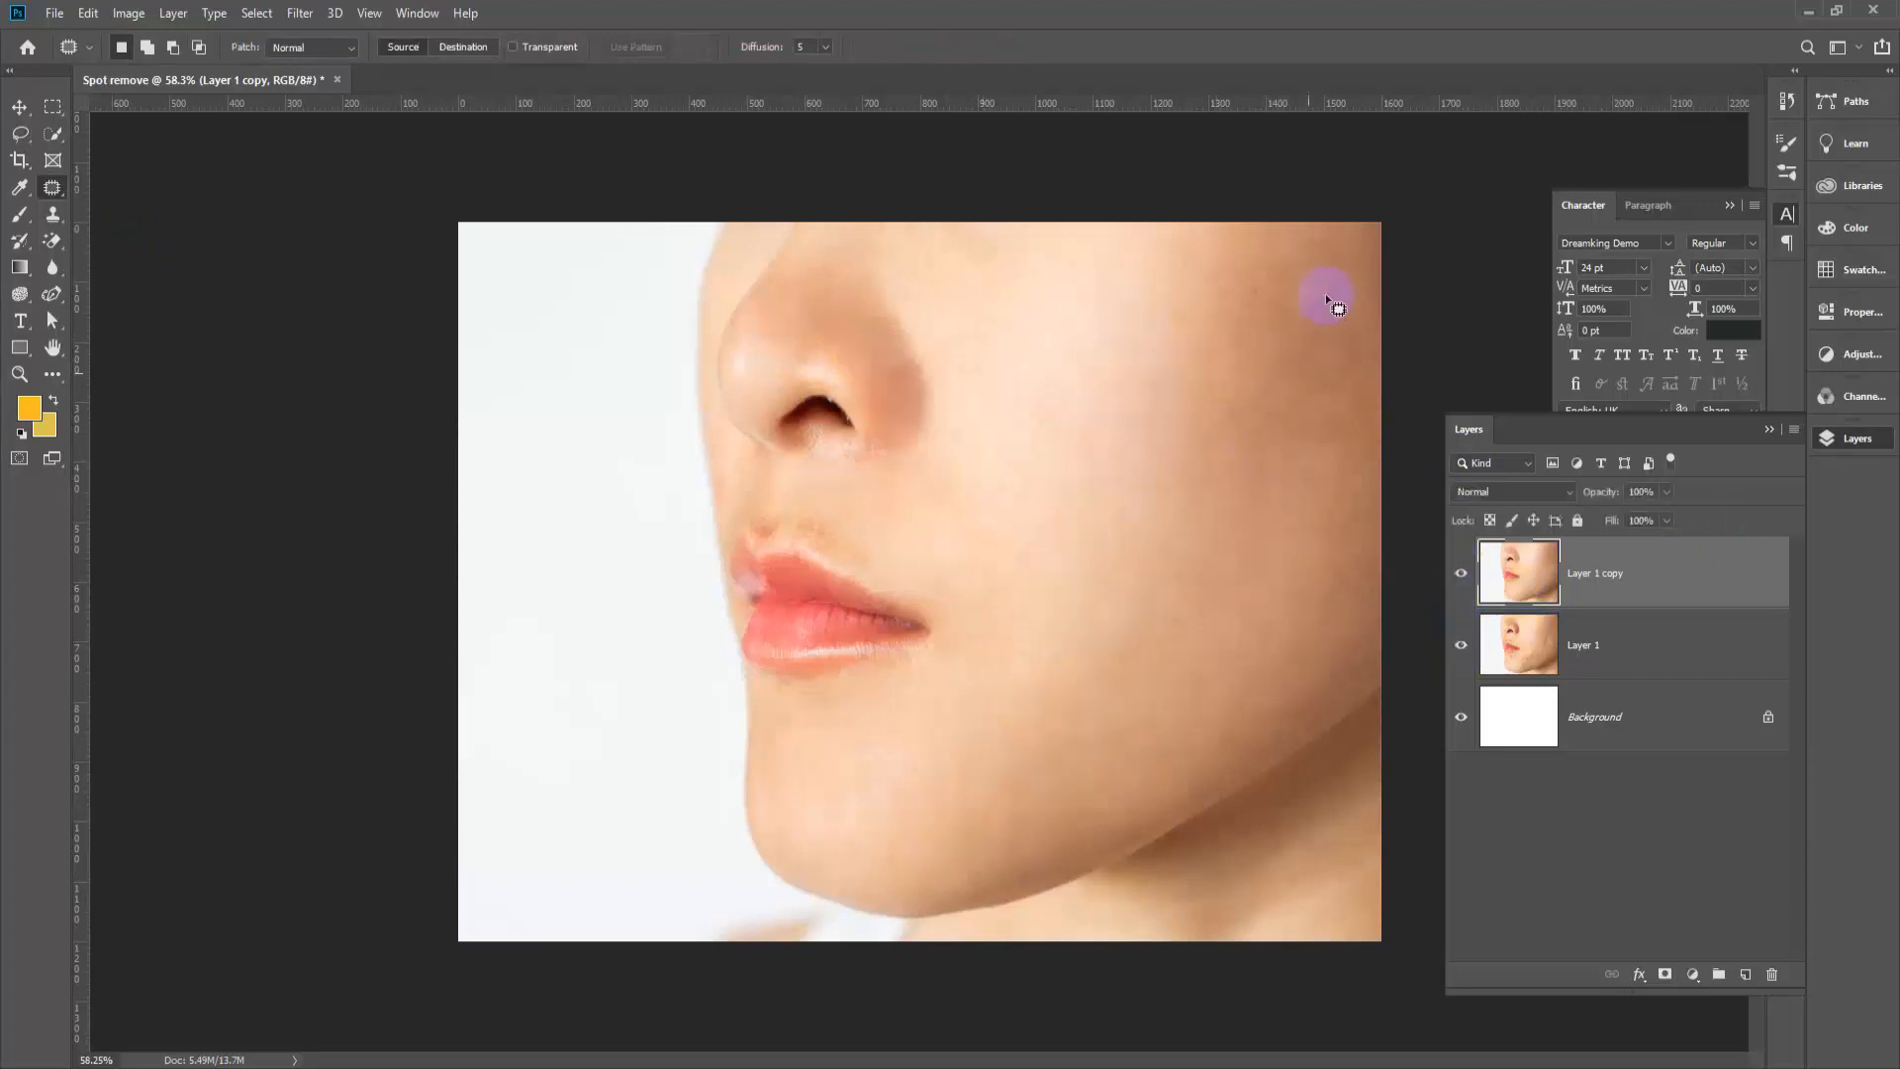
Step: Outline a round area in the middle of the upper cheek, patch it with skin from elsewhere on the cheek, and deselect
scroll(1314, 383, "up", 3)
scroll(1474, 228, "up", 5)
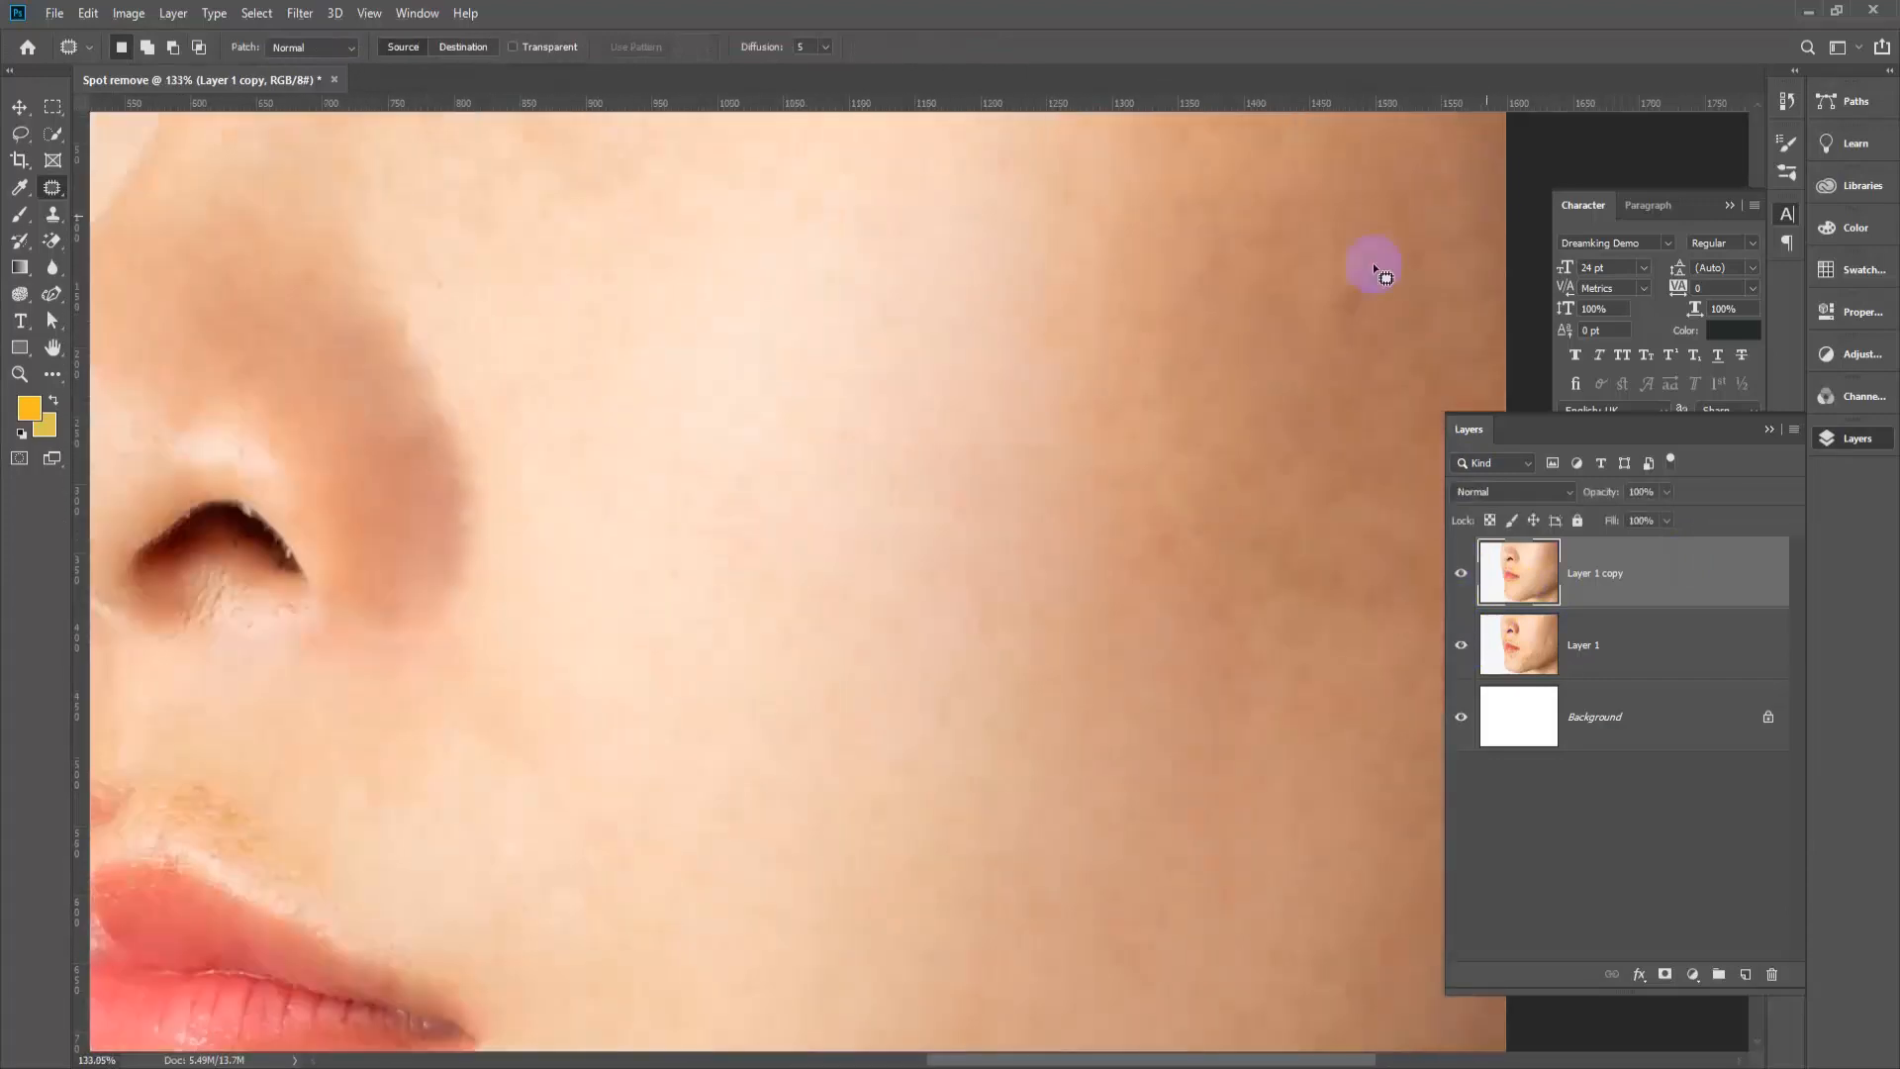
scroll(733, 584, "up", 3)
scroll(721, 590, "down", 4)
scroll(1192, 593, "up", 4)
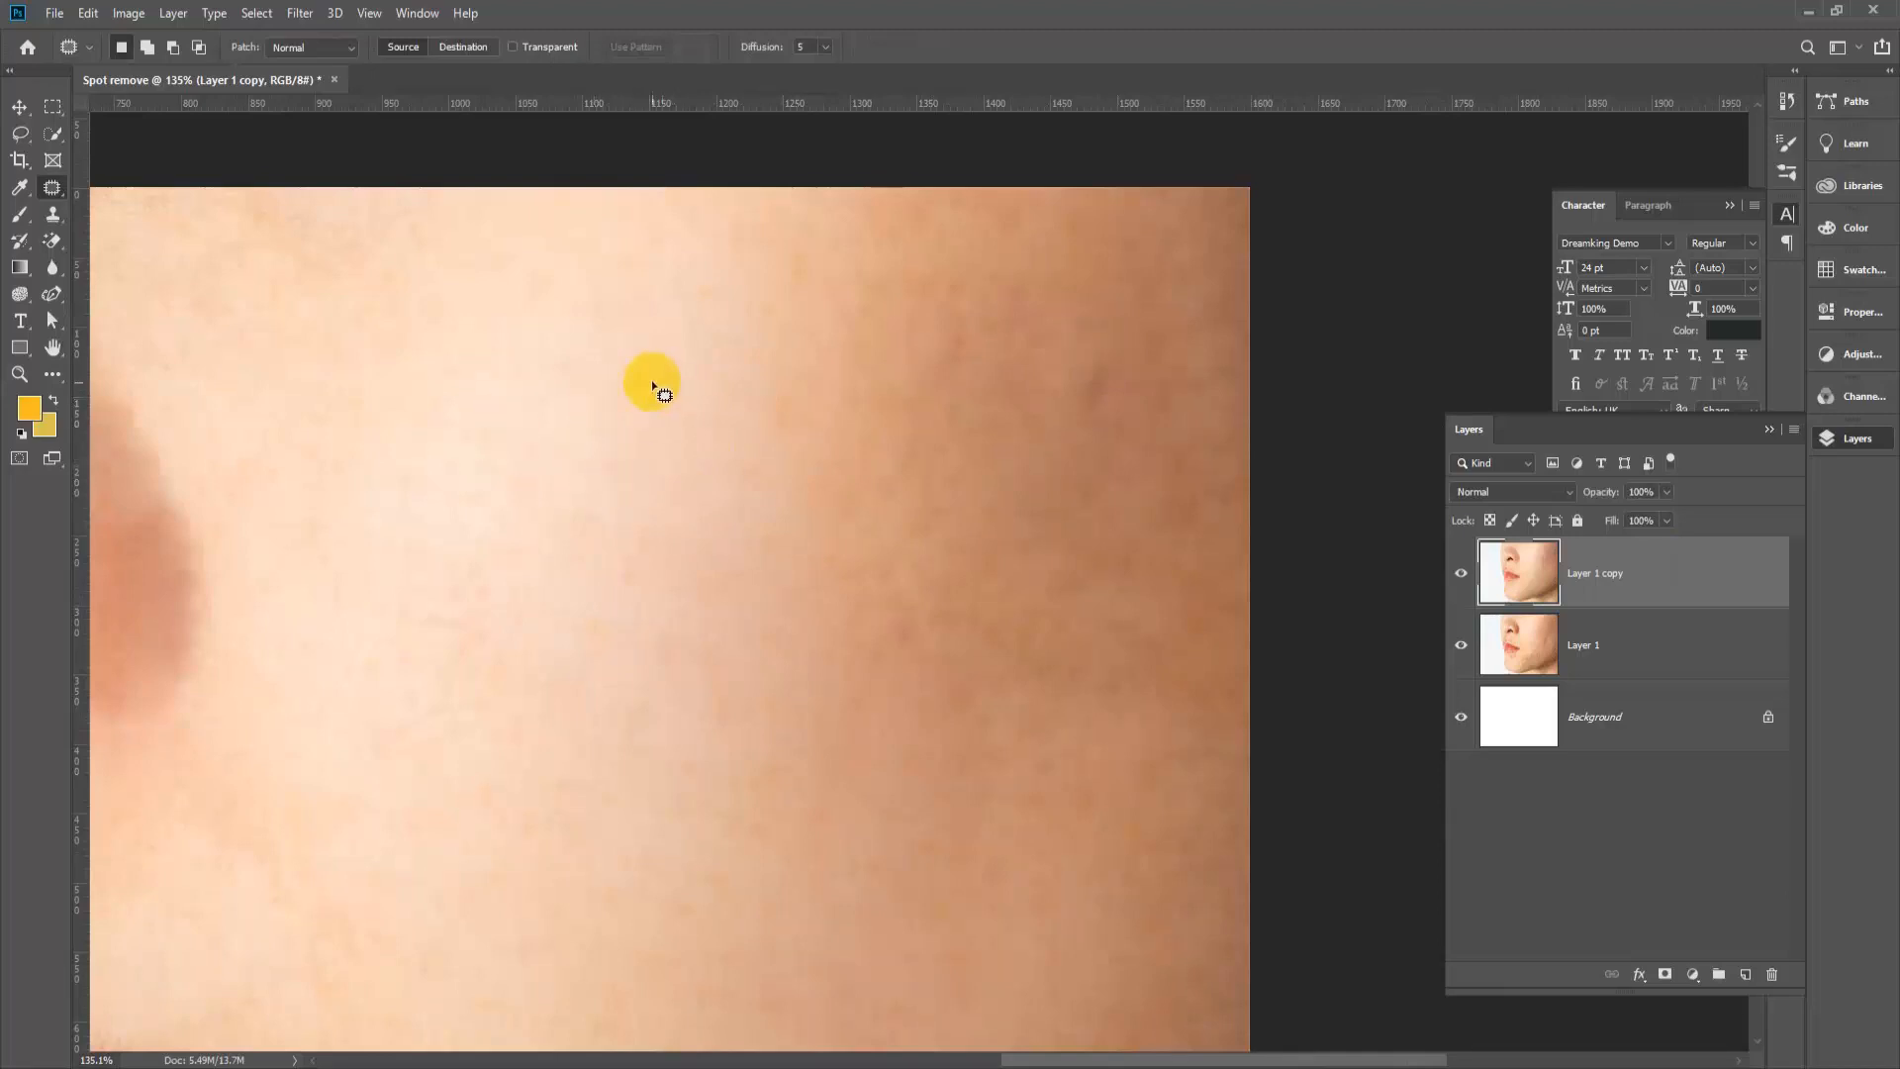
mouse_move(725, 399)
left_mouse_down()
mouse_move(683, 386)
mouse_move(592, 406)
mouse_move(562, 445)
mouse_move(565, 545)
mouse_move(600, 578)
mouse_move(676, 588)
mouse_move(720, 569)
mouse_move(760, 480)
mouse_move(726, 399)
left_mouse_up()
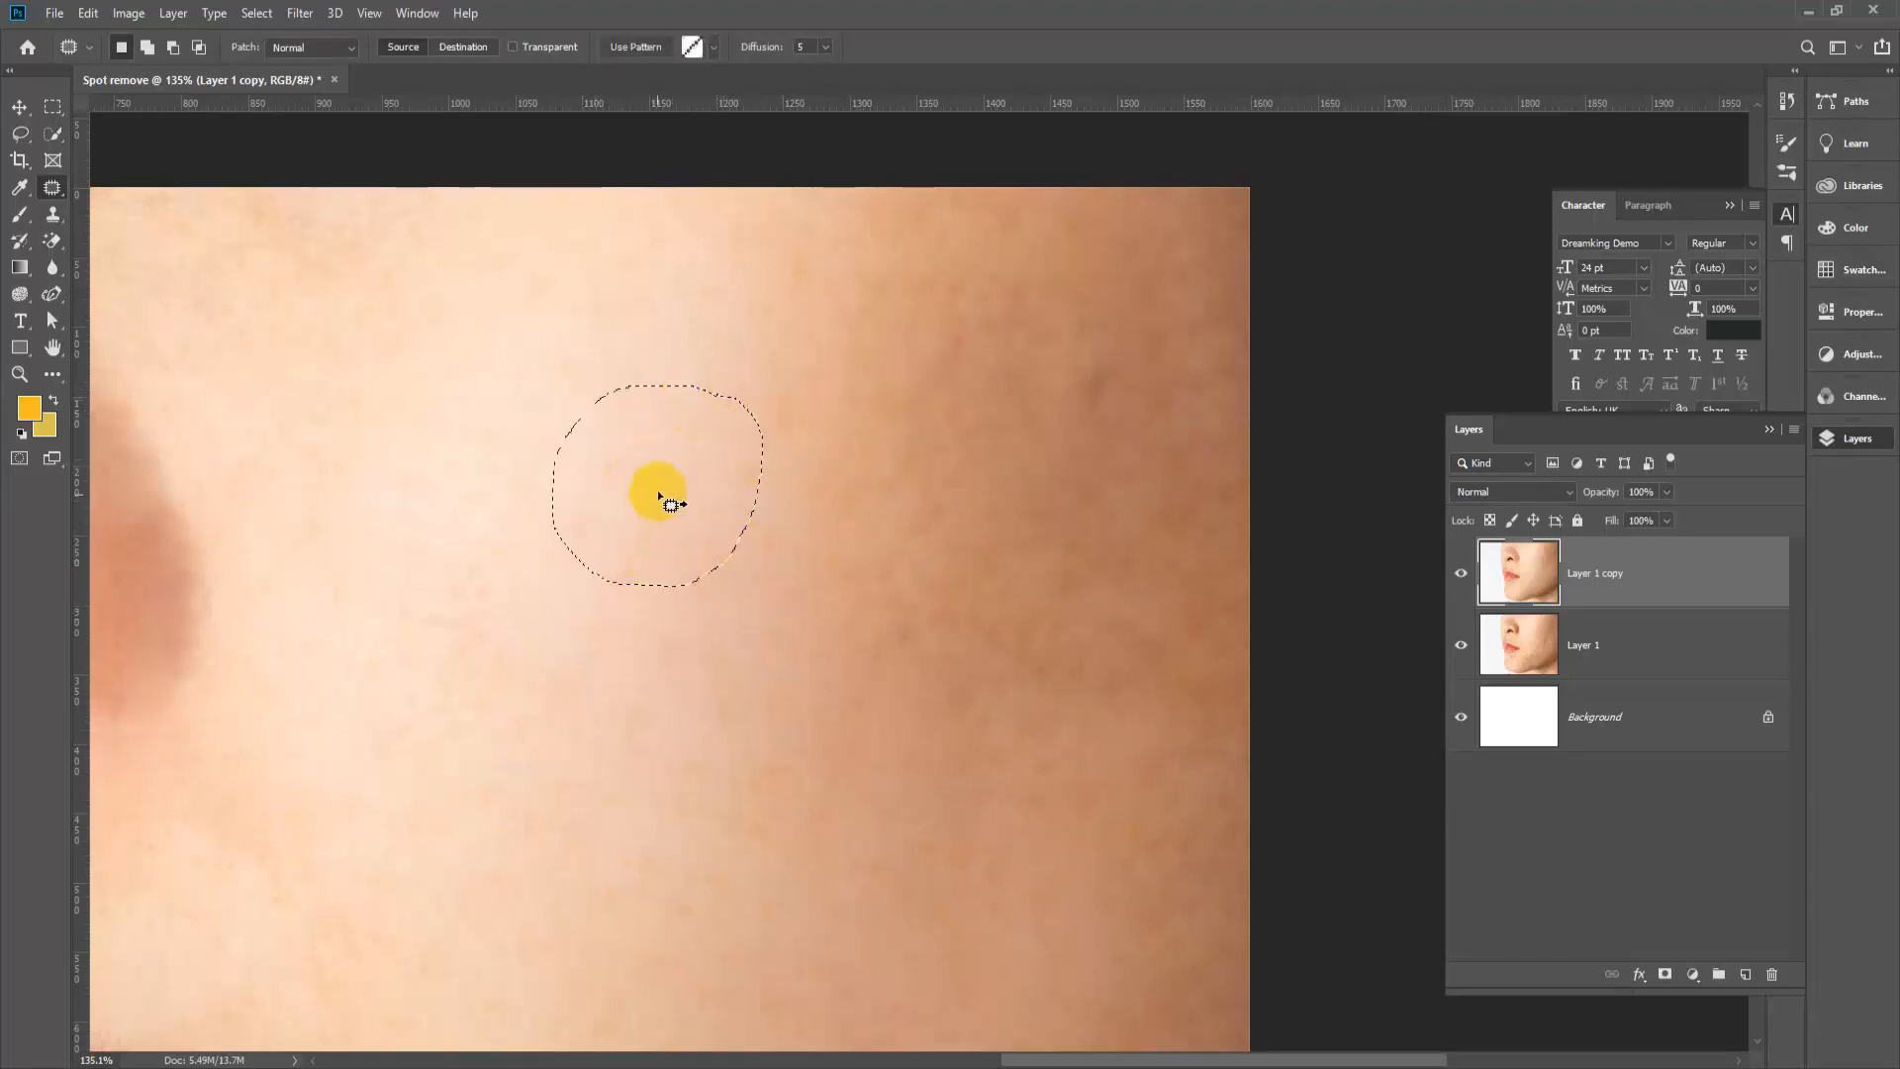
left_click_drag(646, 479, 1188, 271)
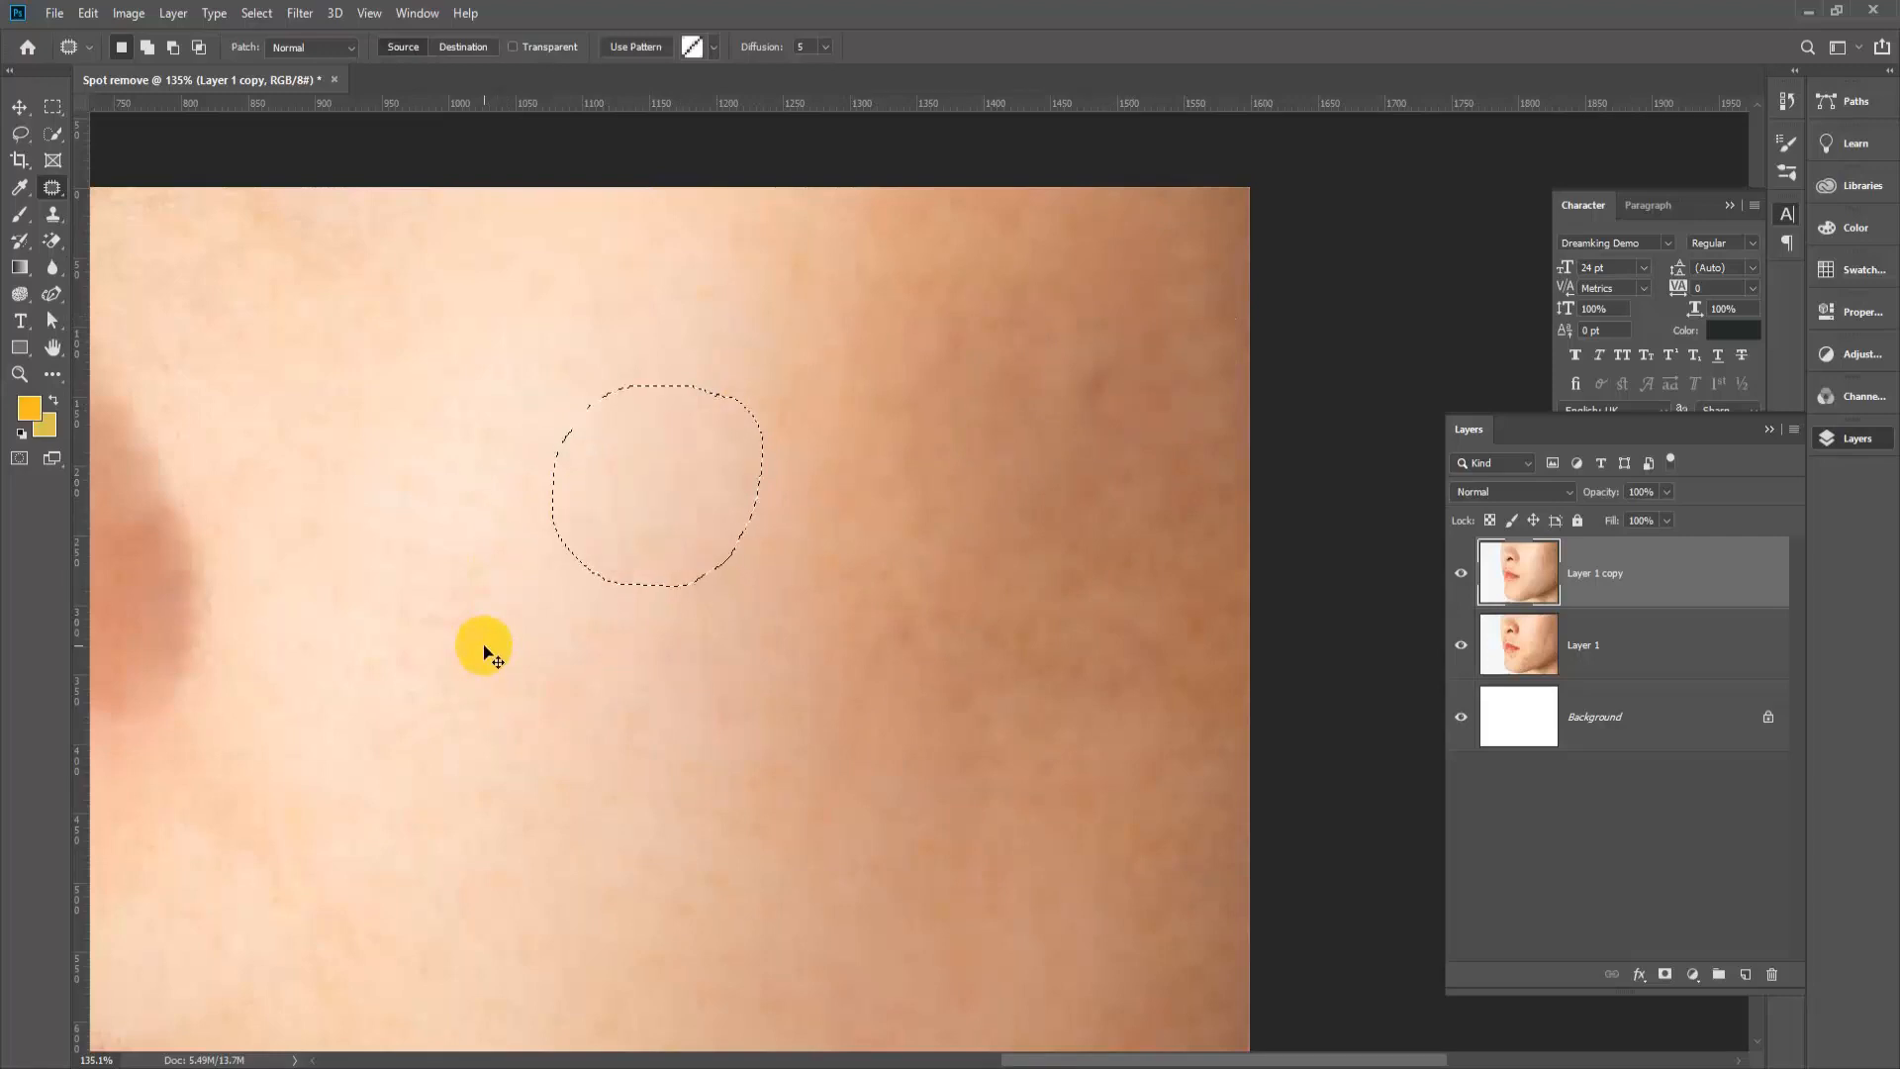
key("ctrl+d")
Step: Outline the large blotchy area on the dark outer cheek, patch it with smoother mid-cheek skin, and clear the selection
scroll(1039, 515, "down", 3)
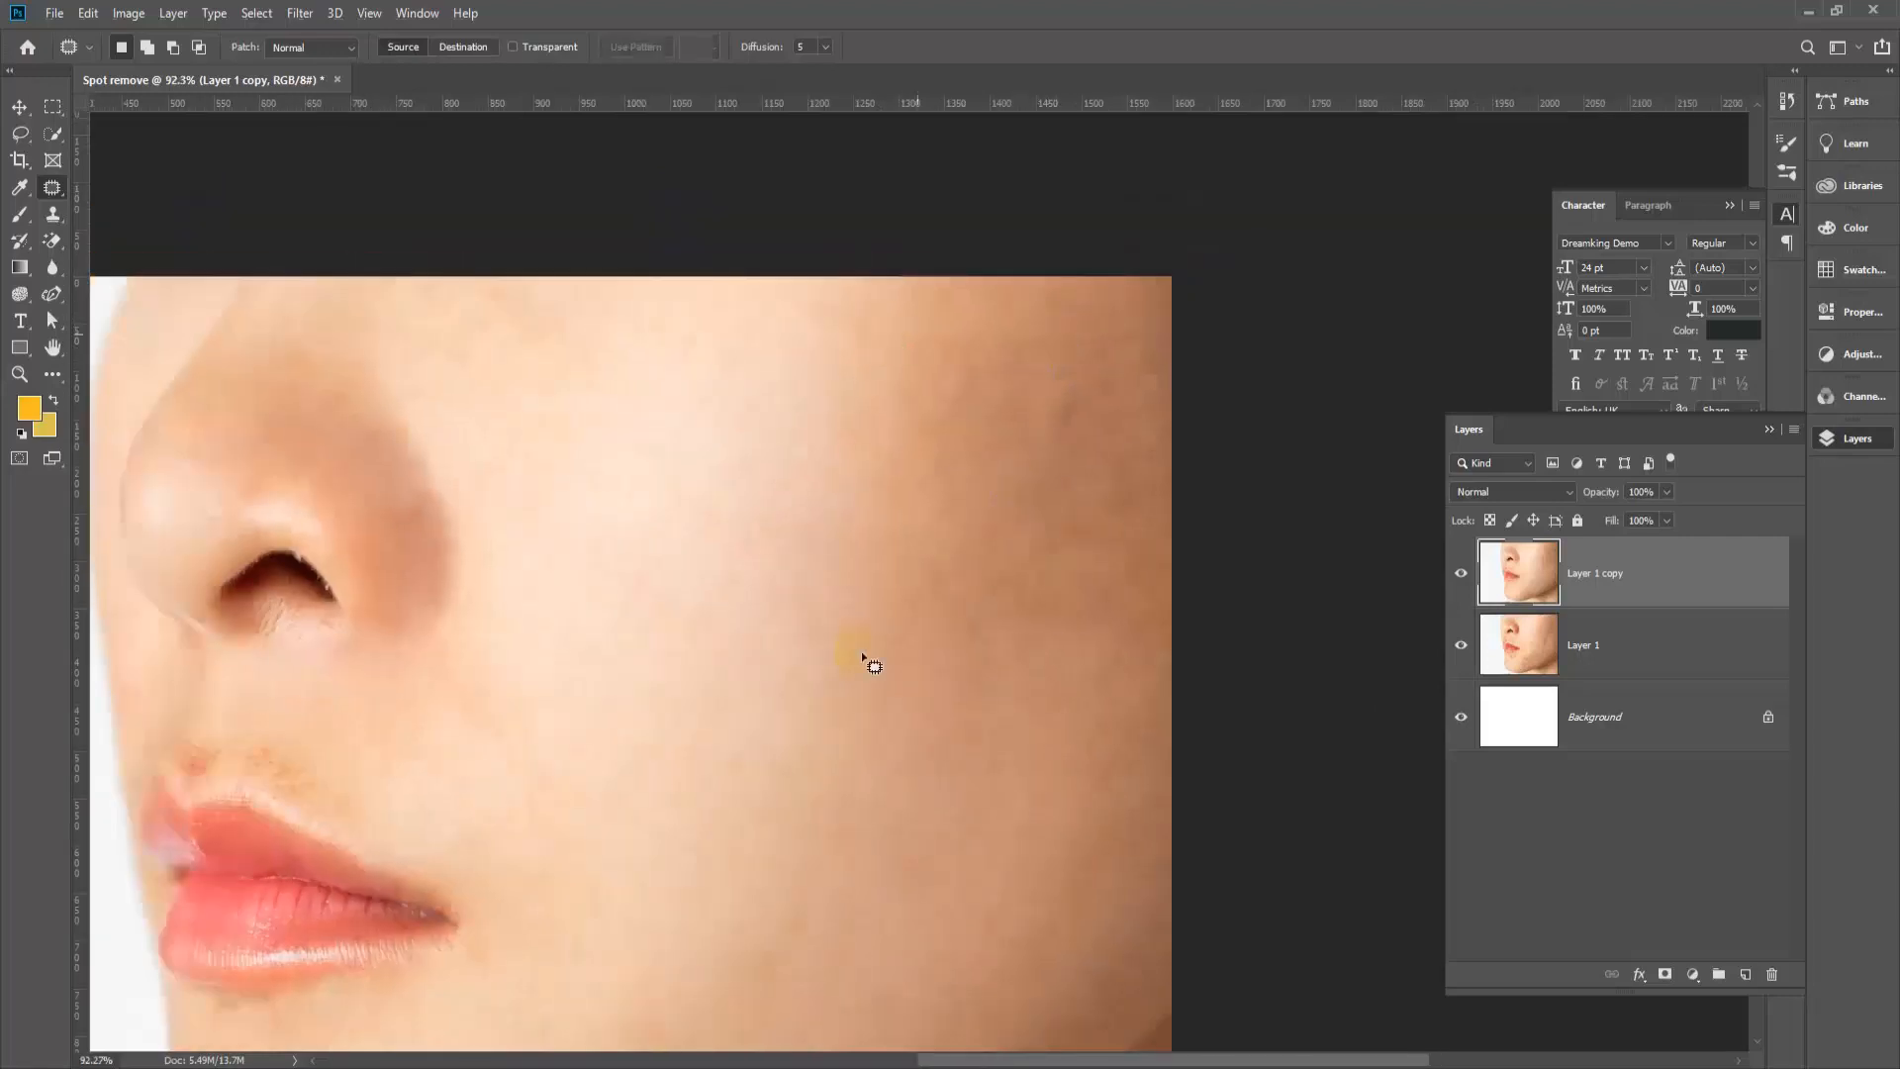
scroll(1171, 526, "up", 2)
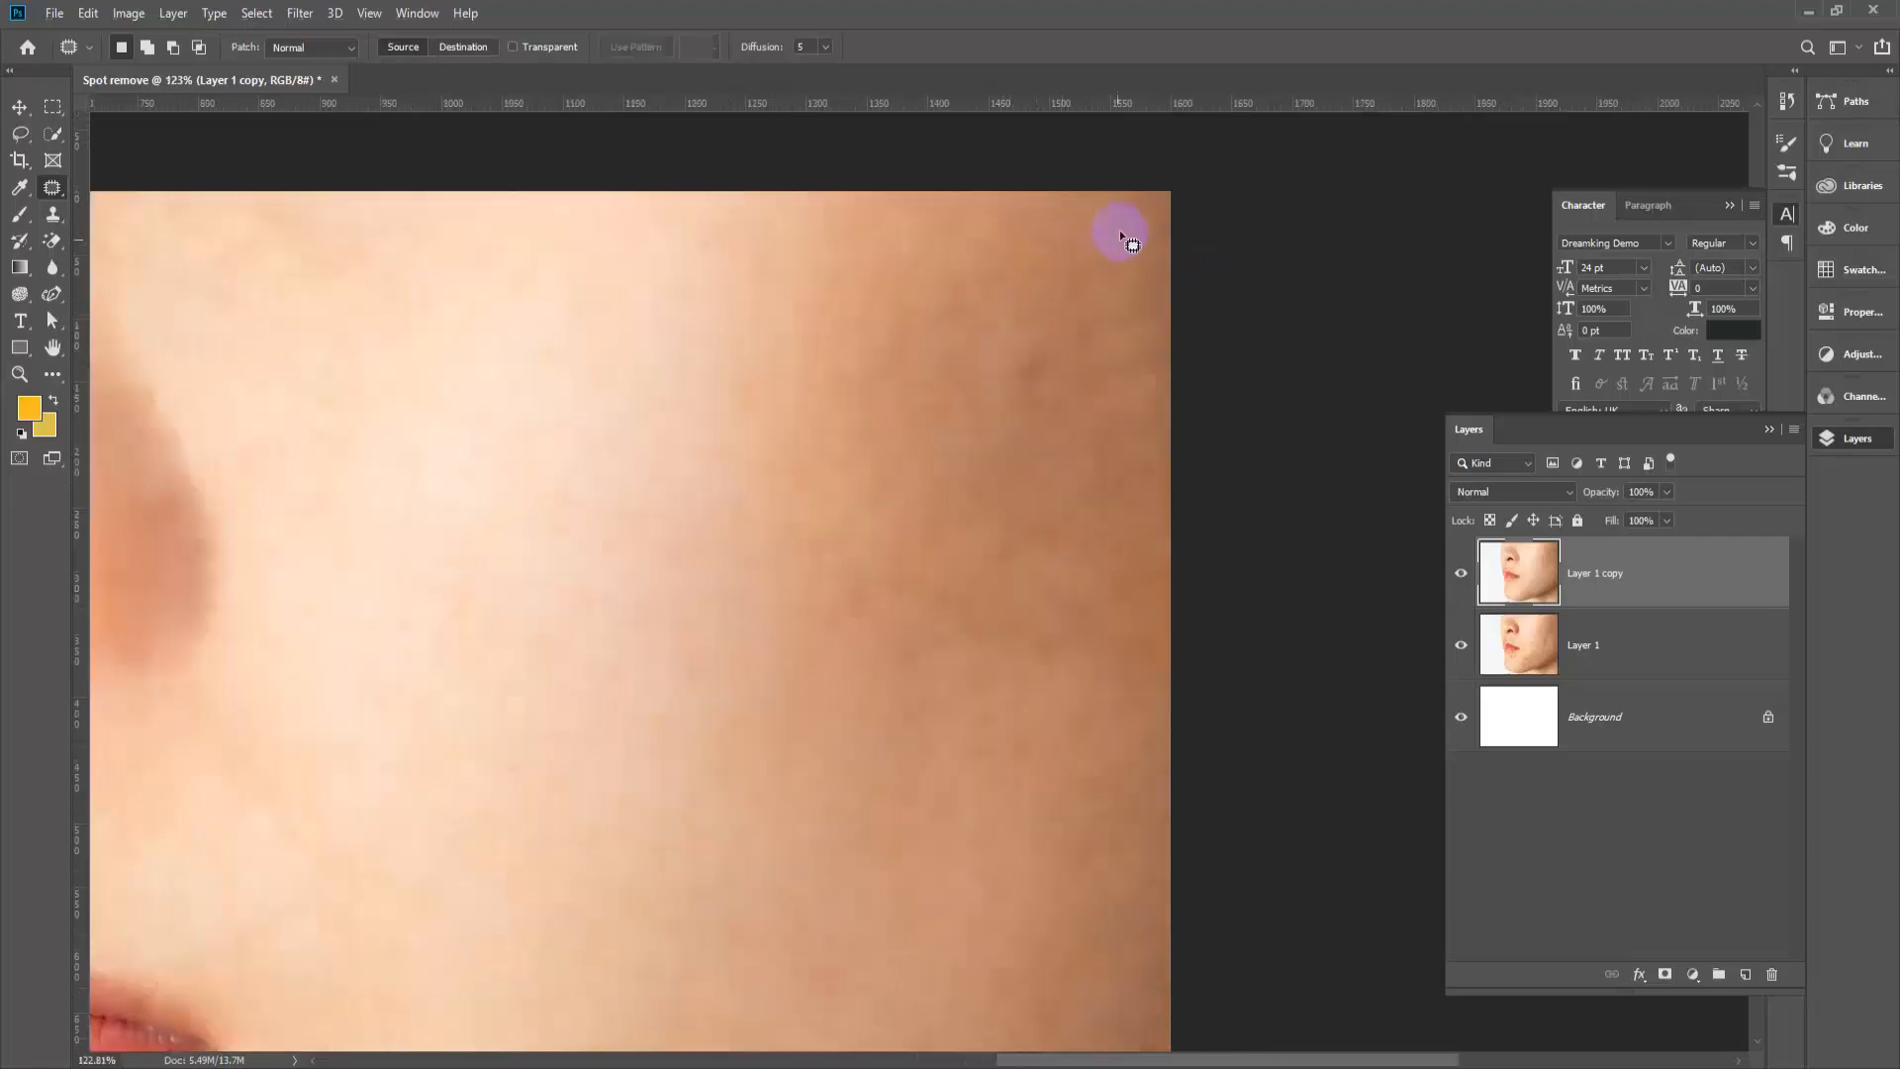
mouse_move(1106, 230)
left_mouse_down()
mouse_move(1015, 231)
mouse_move(930, 265)
mouse_move(883, 340)
mouse_move(871, 498)
mouse_move(938, 596)
mouse_move(1077, 549)
mouse_move(1119, 376)
mouse_move(1097, 225)
left_mouse_up()
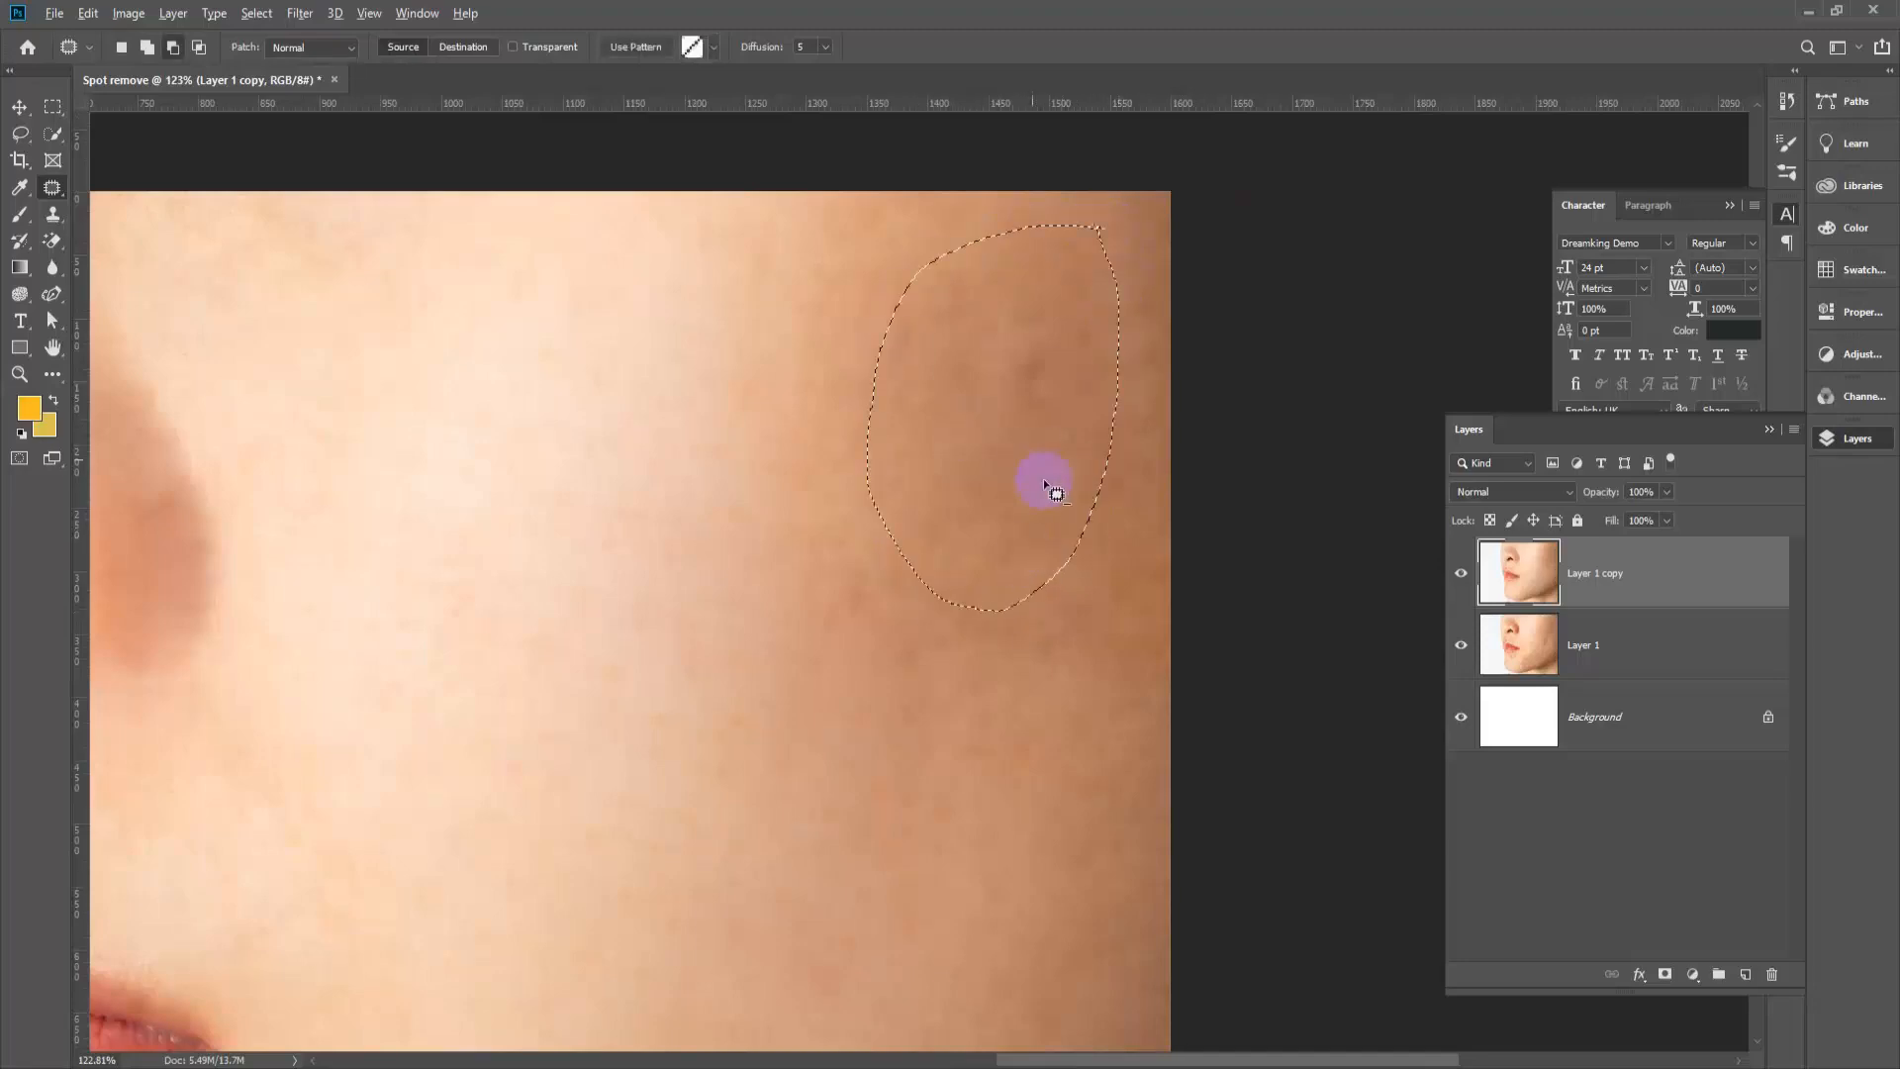
scroll(1035, 459, "down", 2)
left_click_drag(1030, 402, 808, 569)
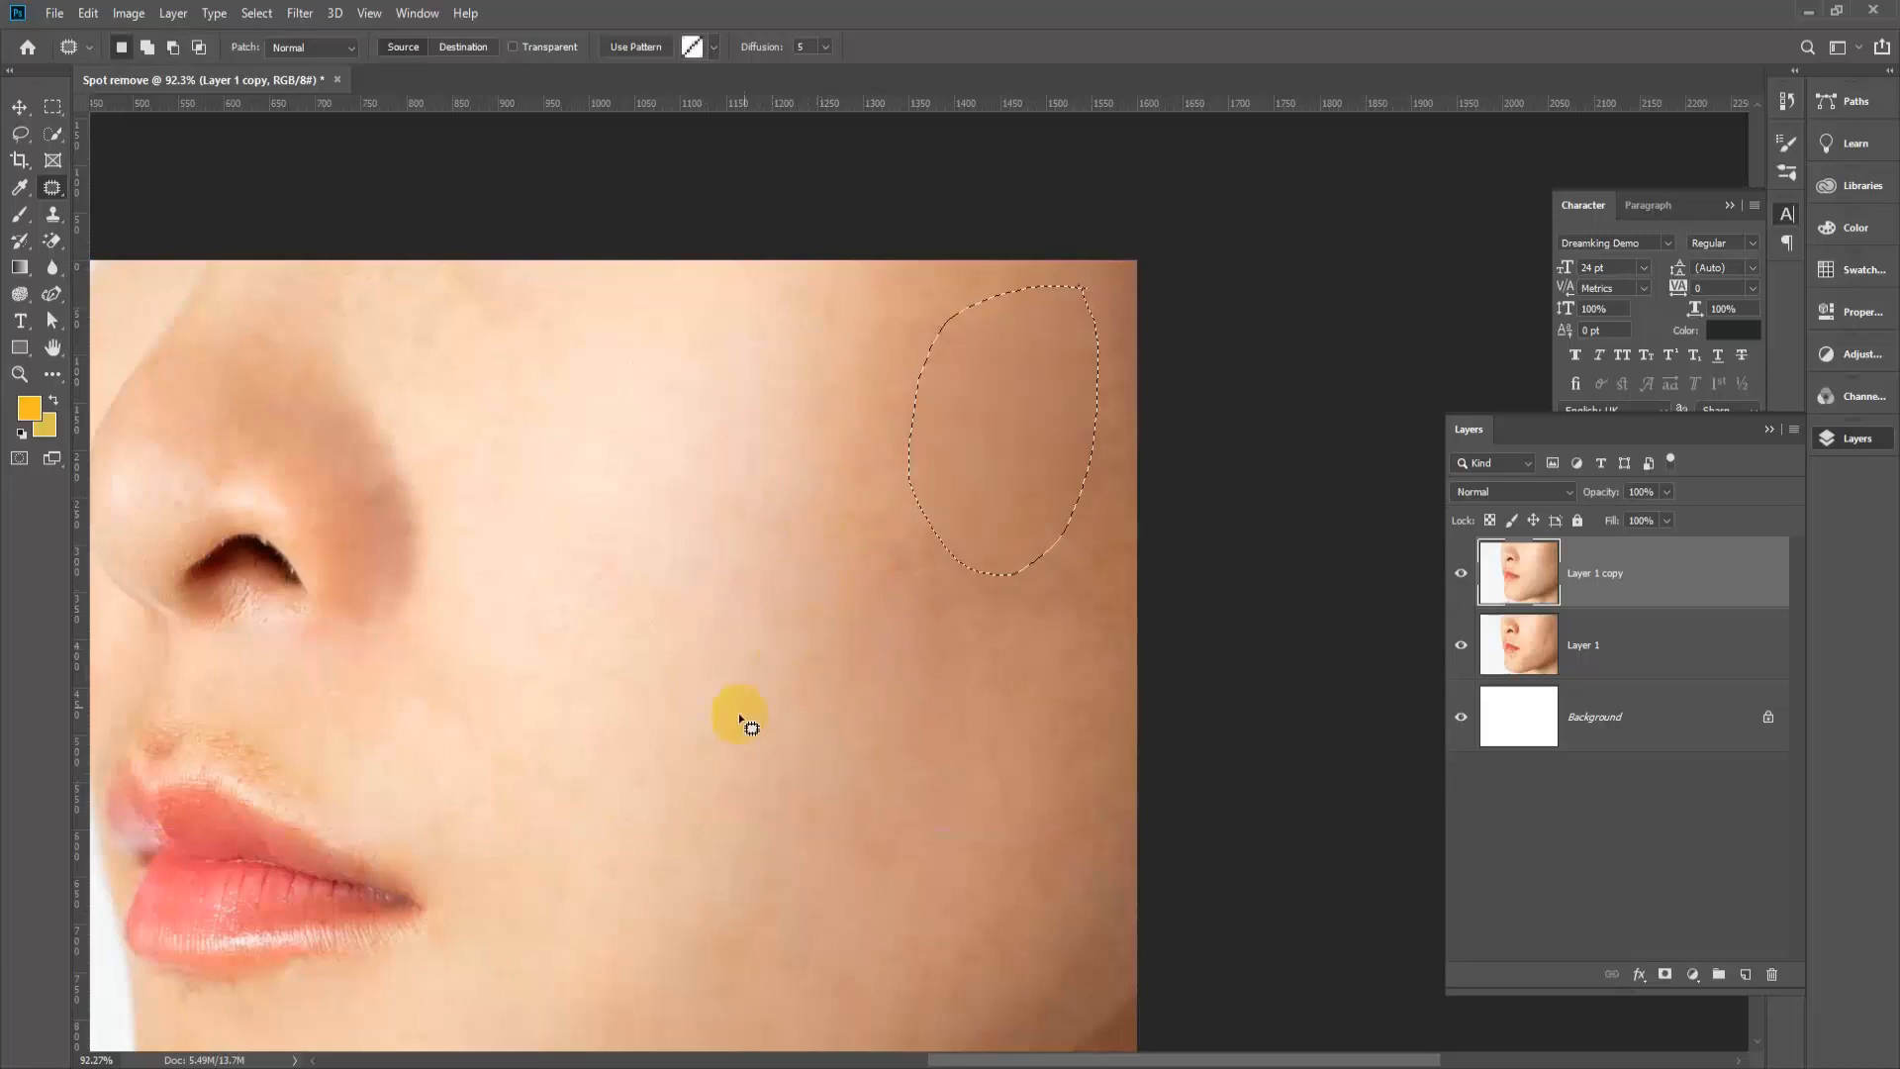
key("ctrl+d")
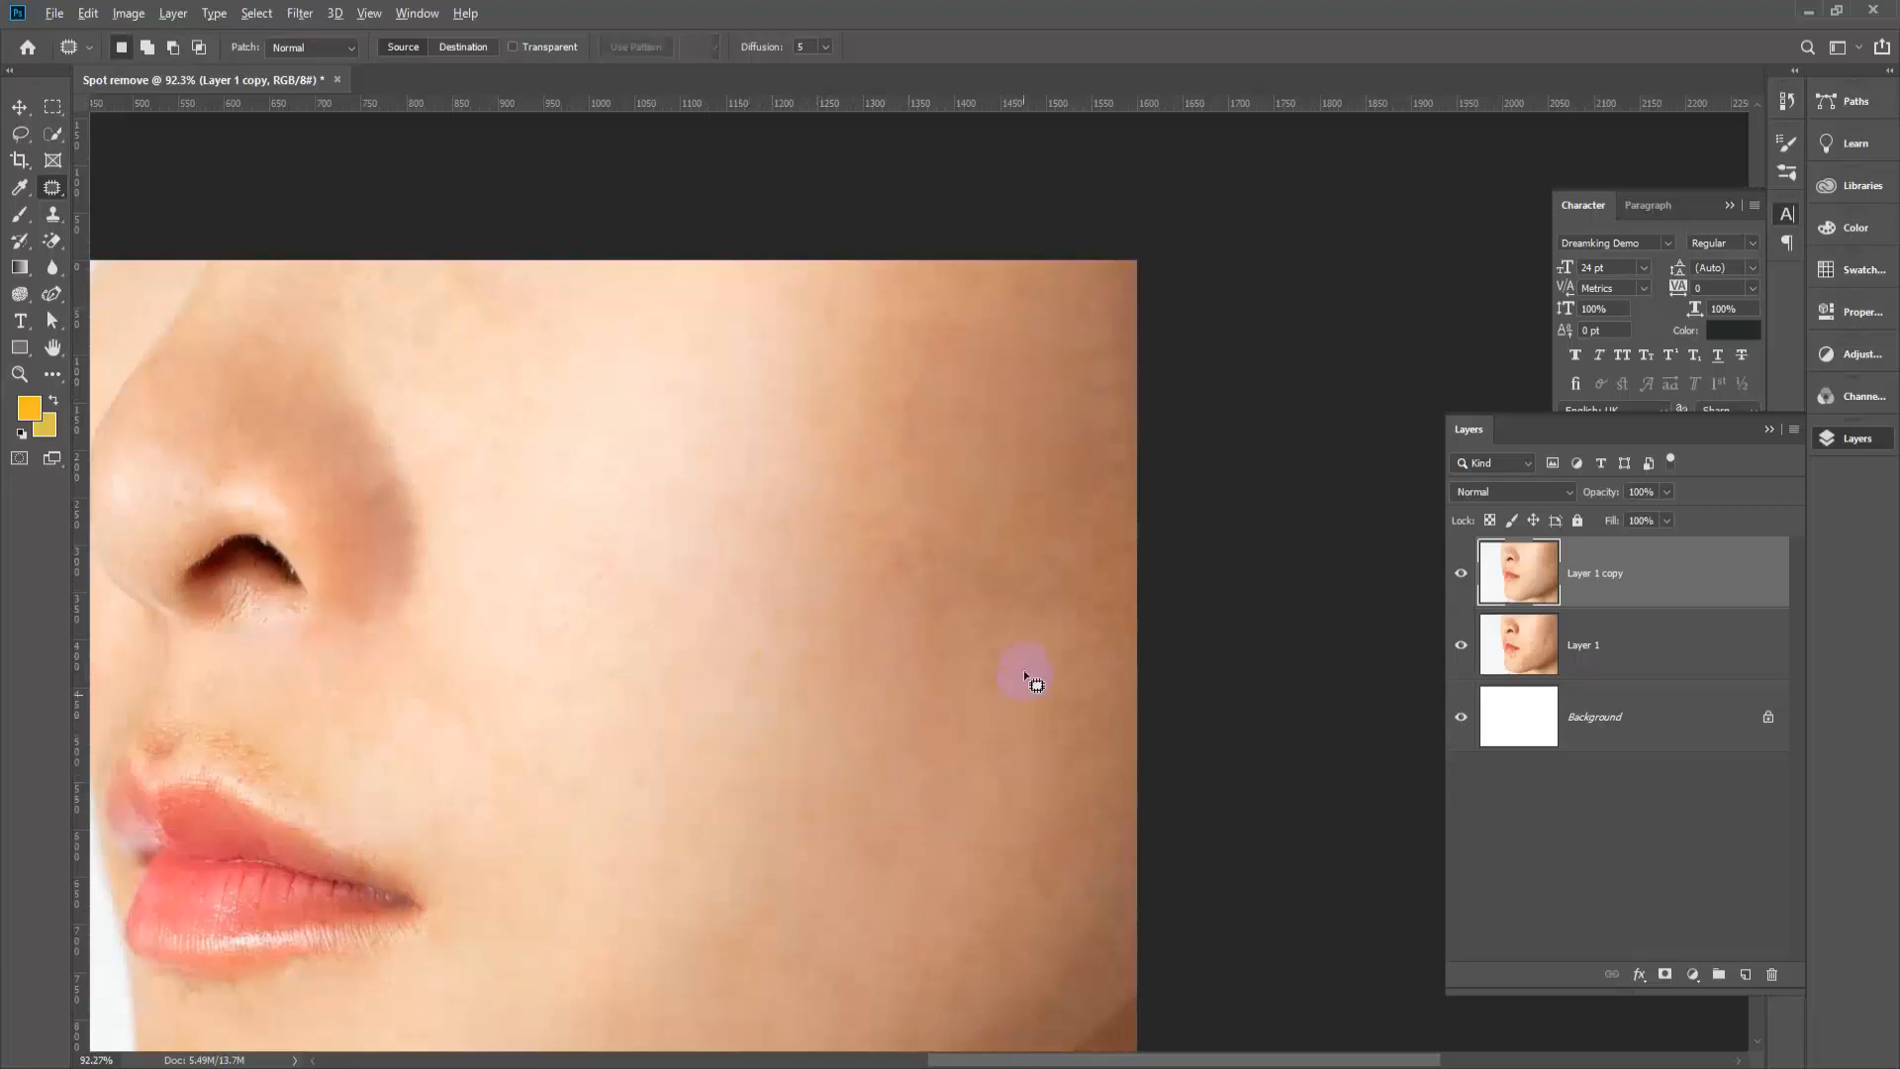
Step: Patch two smaller areas on the upper outer cheek using lighter skin from the middle of the cheek, and deselect
scroll(1027, 691, "up", 3)
mouse_move(1046, 335)
left_mouse_down()
mouse_move(1084, 362)
mouse_move(1036, 401)
mouse_move(991, 346)
mouse_move(1034, 312)
left_mouse_up()
left_click_drag(807, 424, 723, 480)
left_click(1026, 501)
mouse_move(1077, 403)
left_mouse_down()
mouse_move(1013, 543)
mouse_move(1074, 393)
left_mouse_up()
left_click_drag(1056, 458, 690, 453)
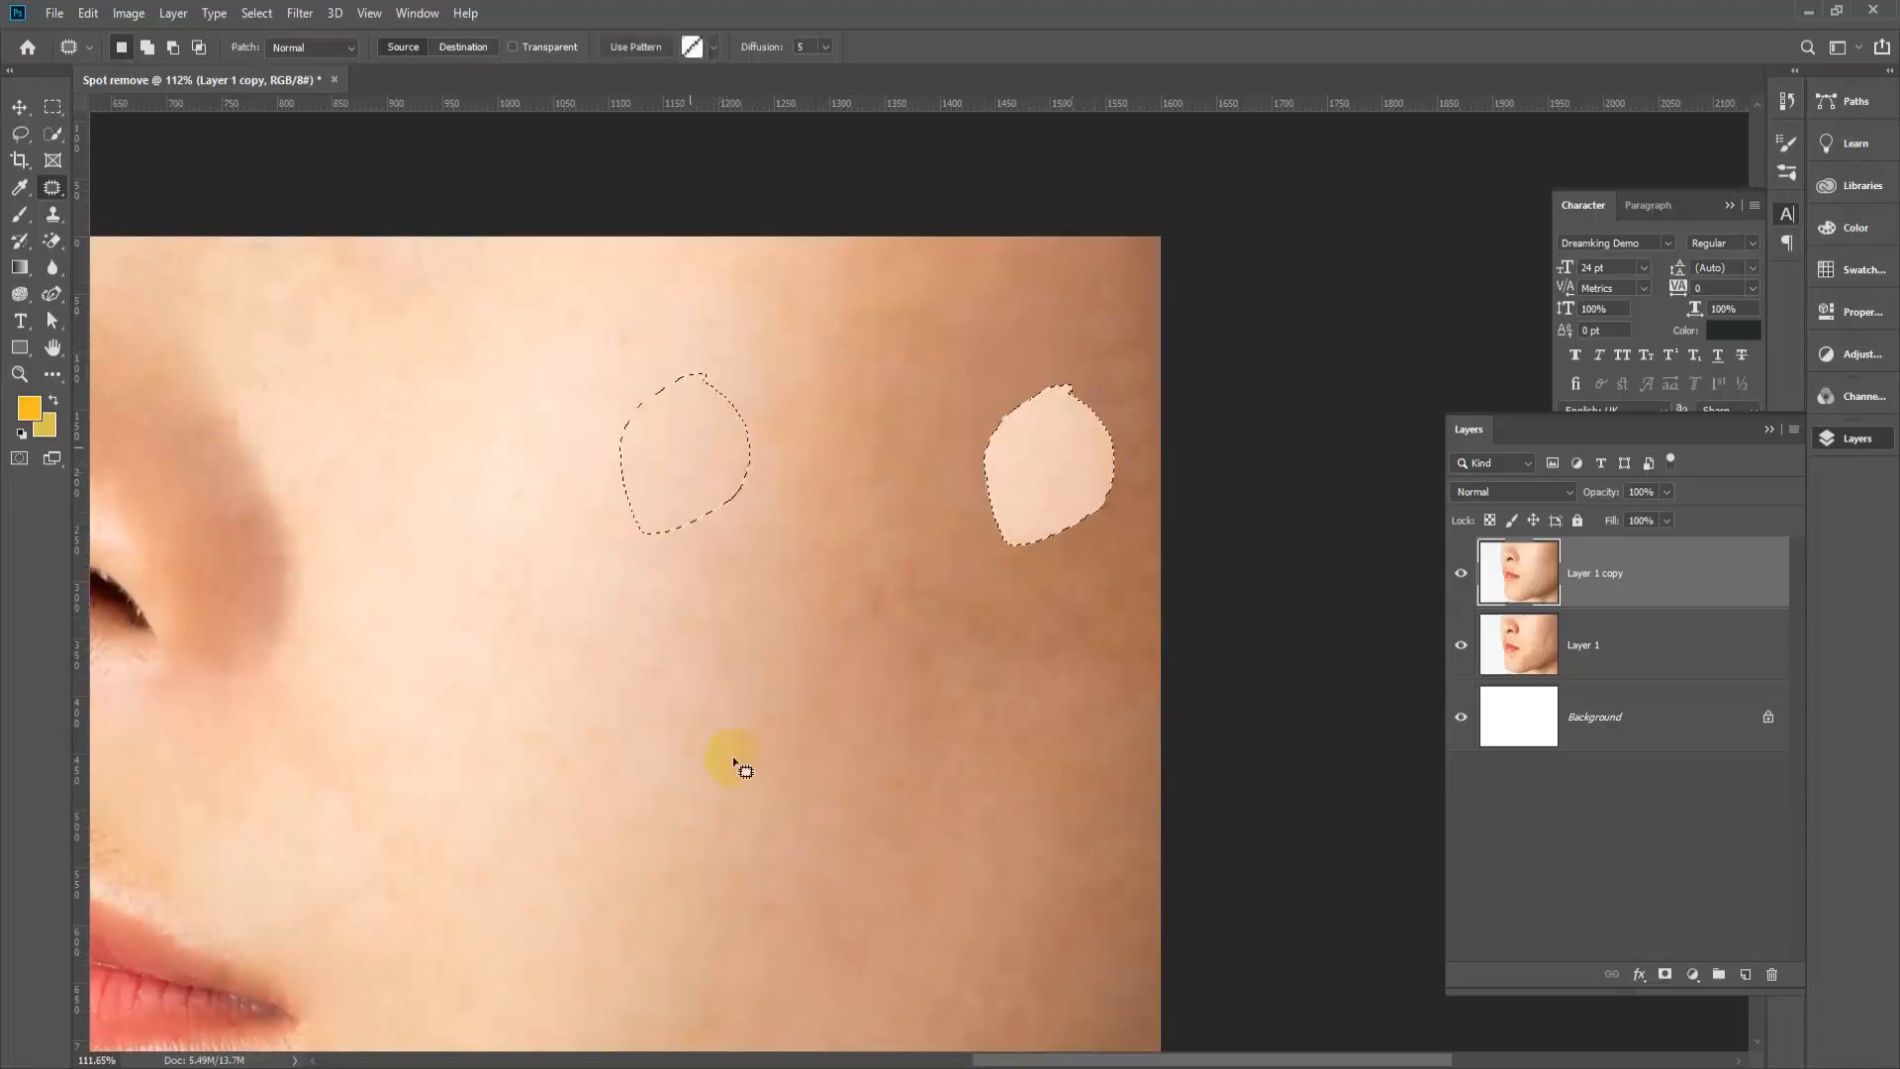
left_click(767, 813)
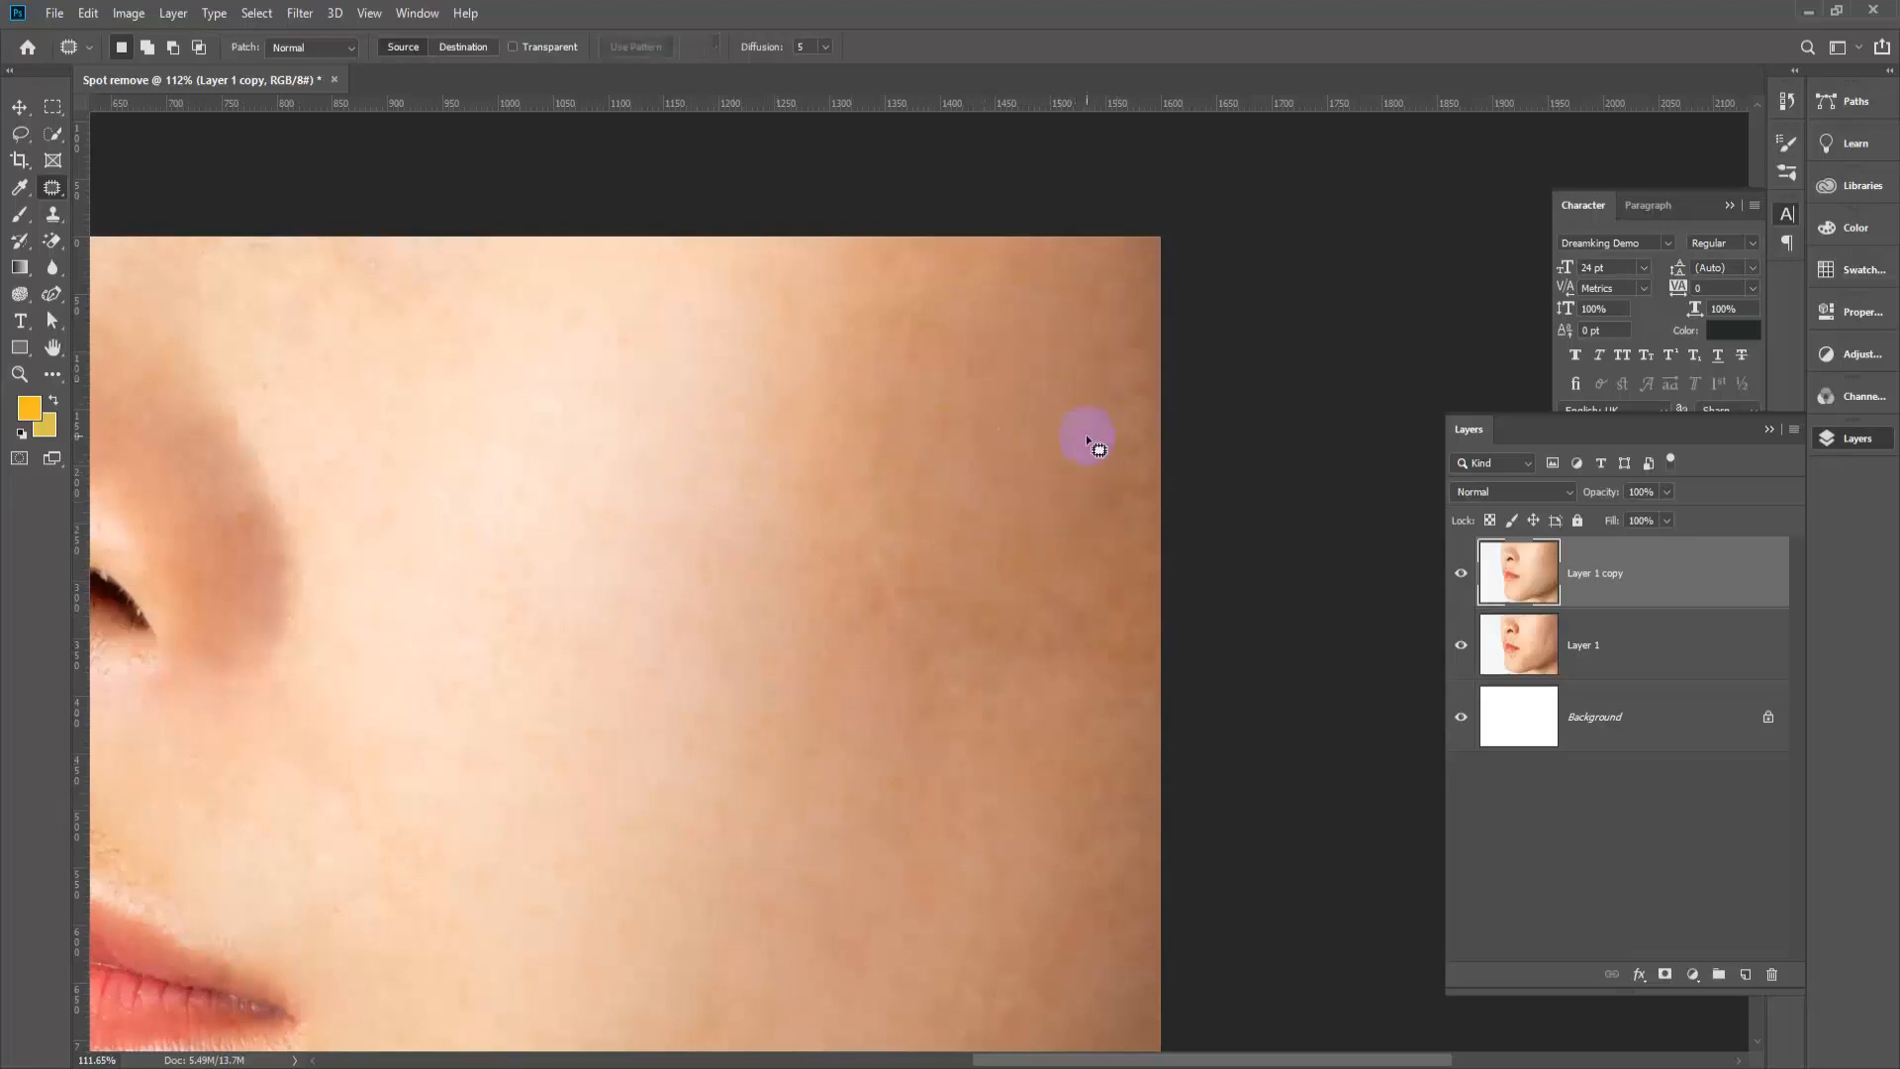
Step: Apply an automatic tonal correction to Layer 1 copy and switch to the Move tool
scroll(763, 620, "down", 8)
scroll(1252, 643, "up", 2)
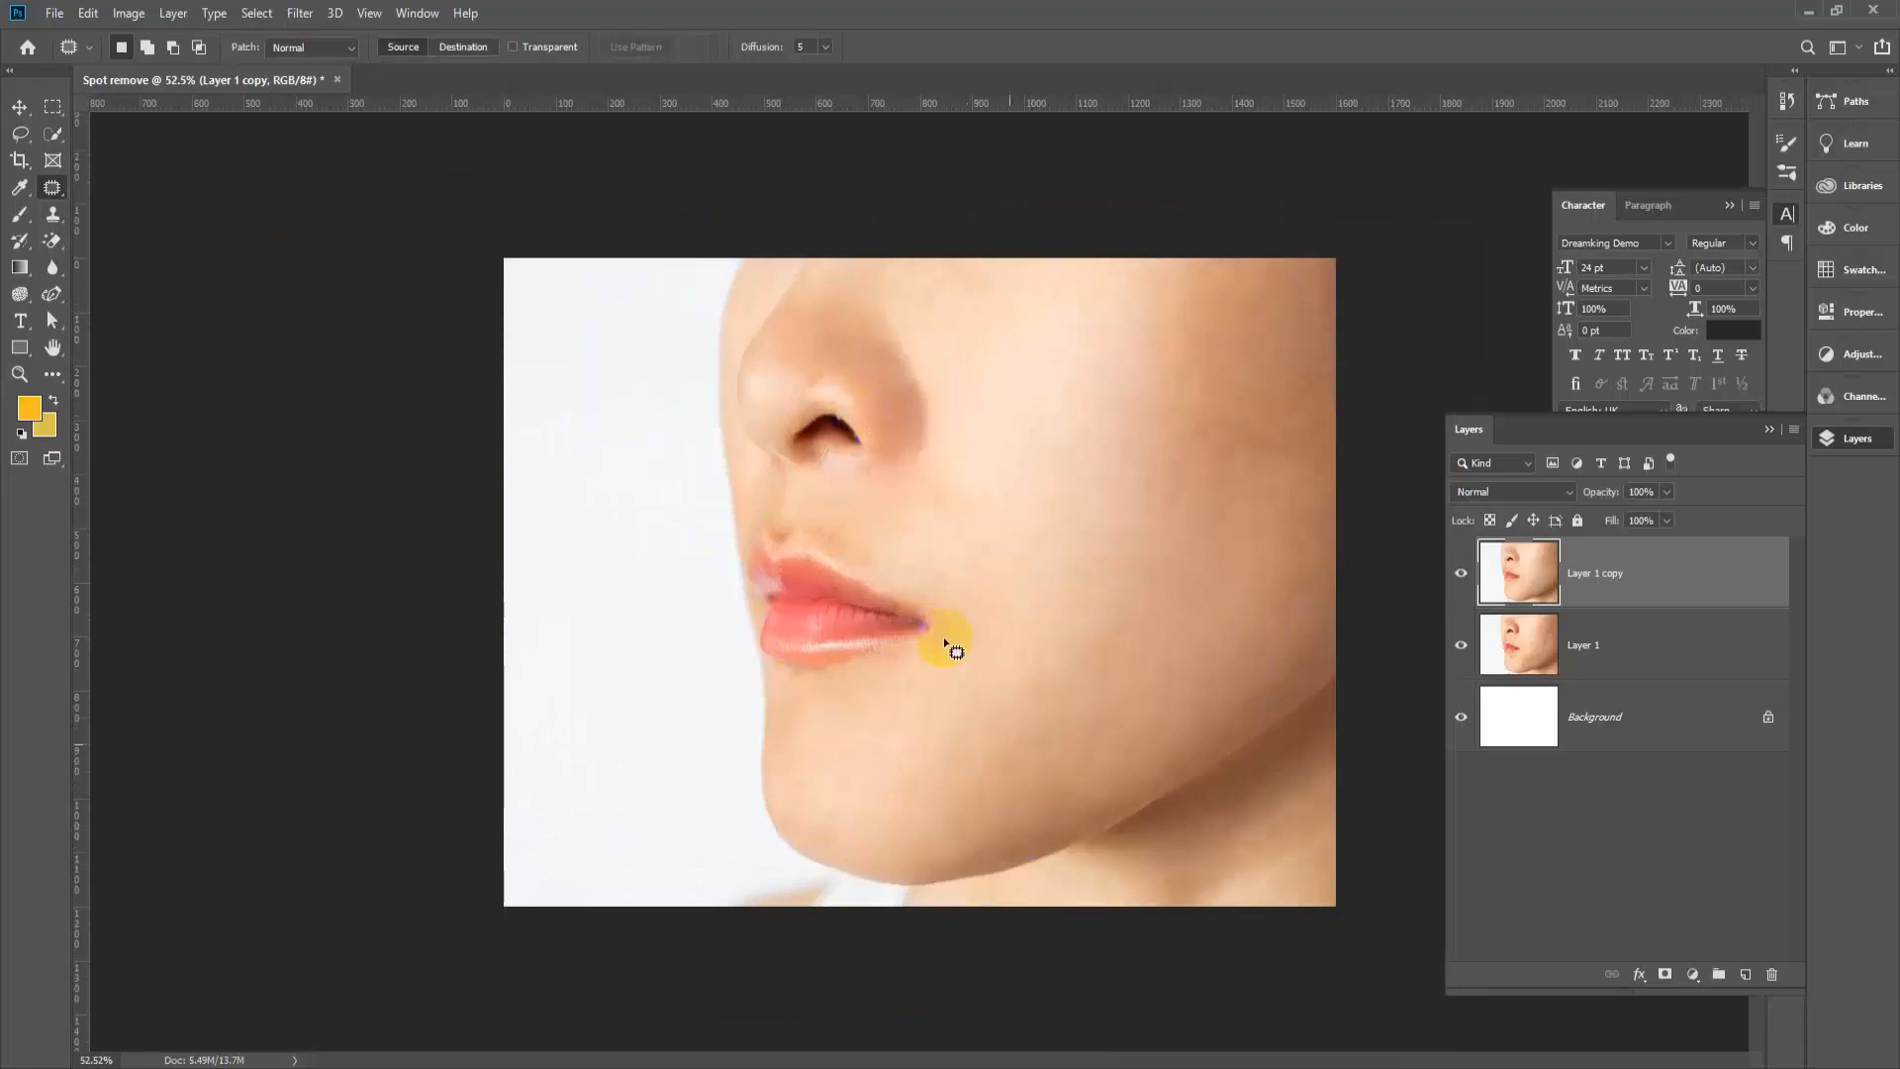
left_click(128, 13)
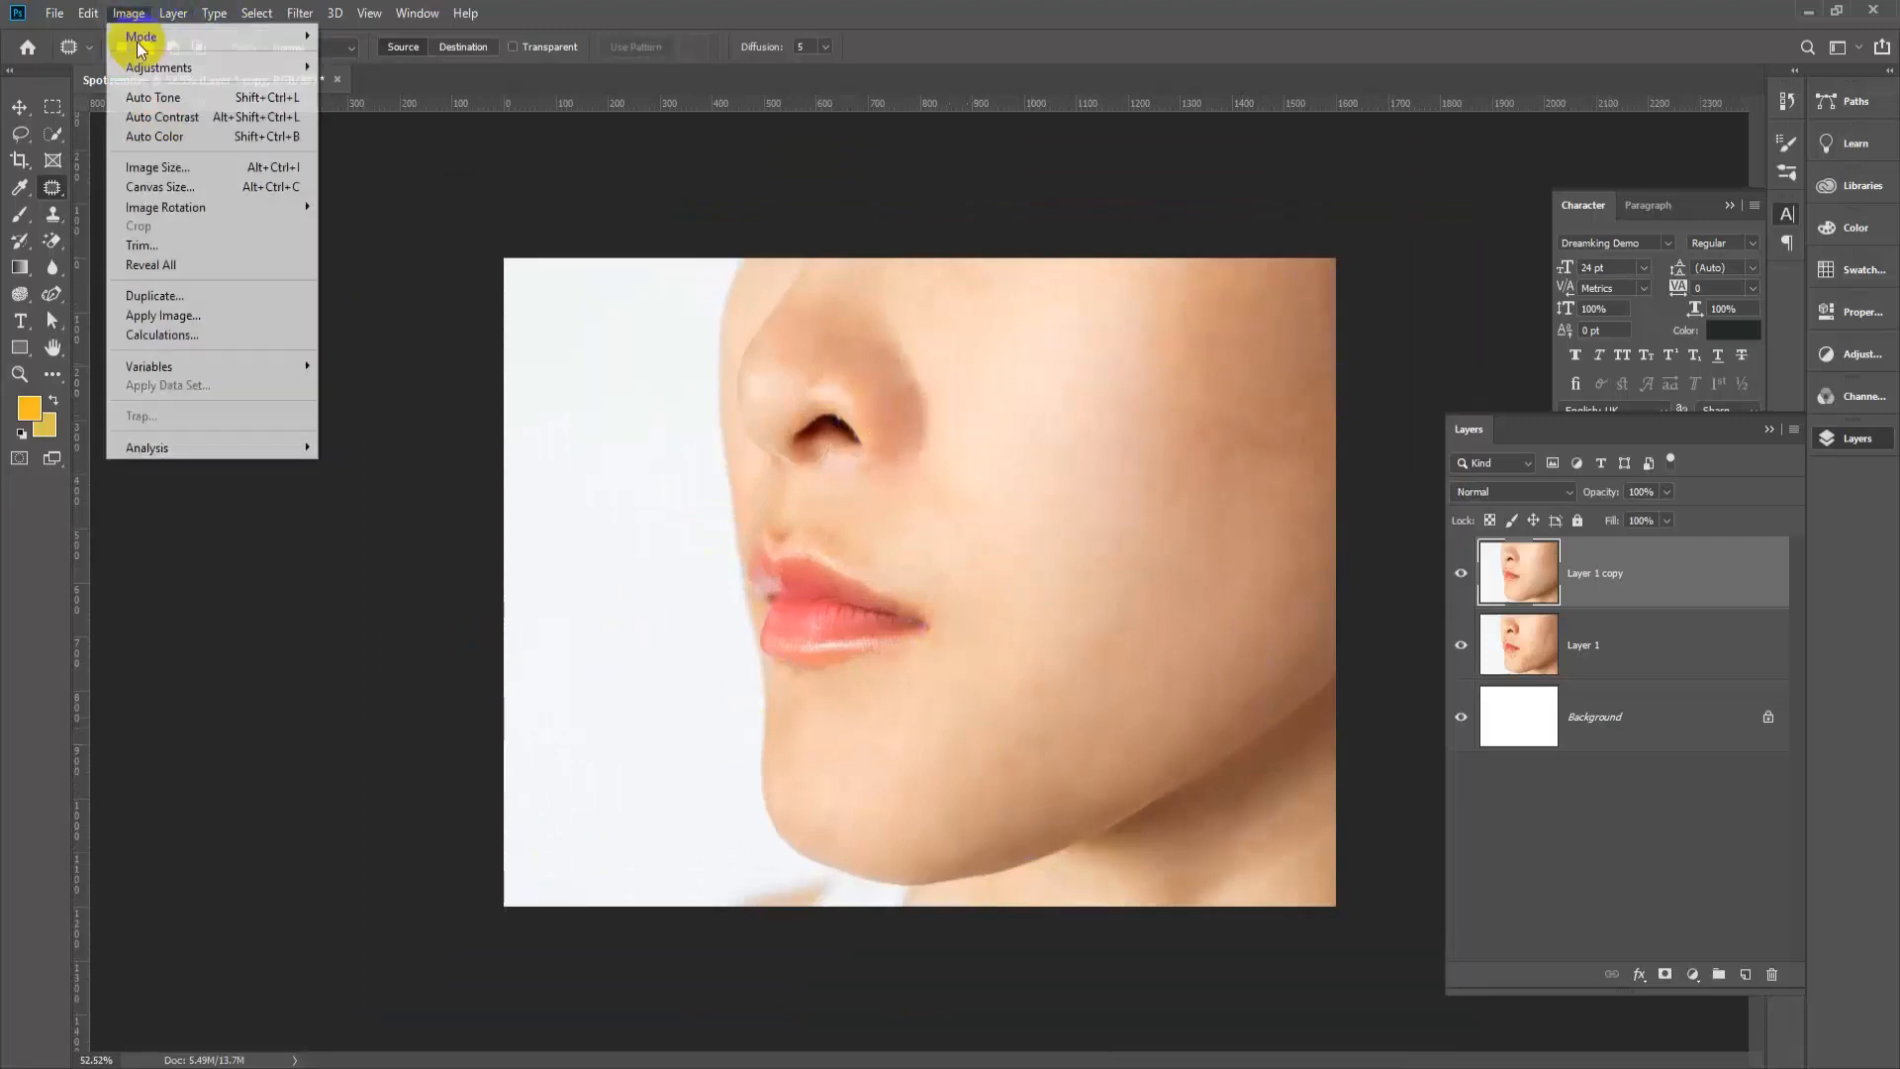
left_click(167, 117)
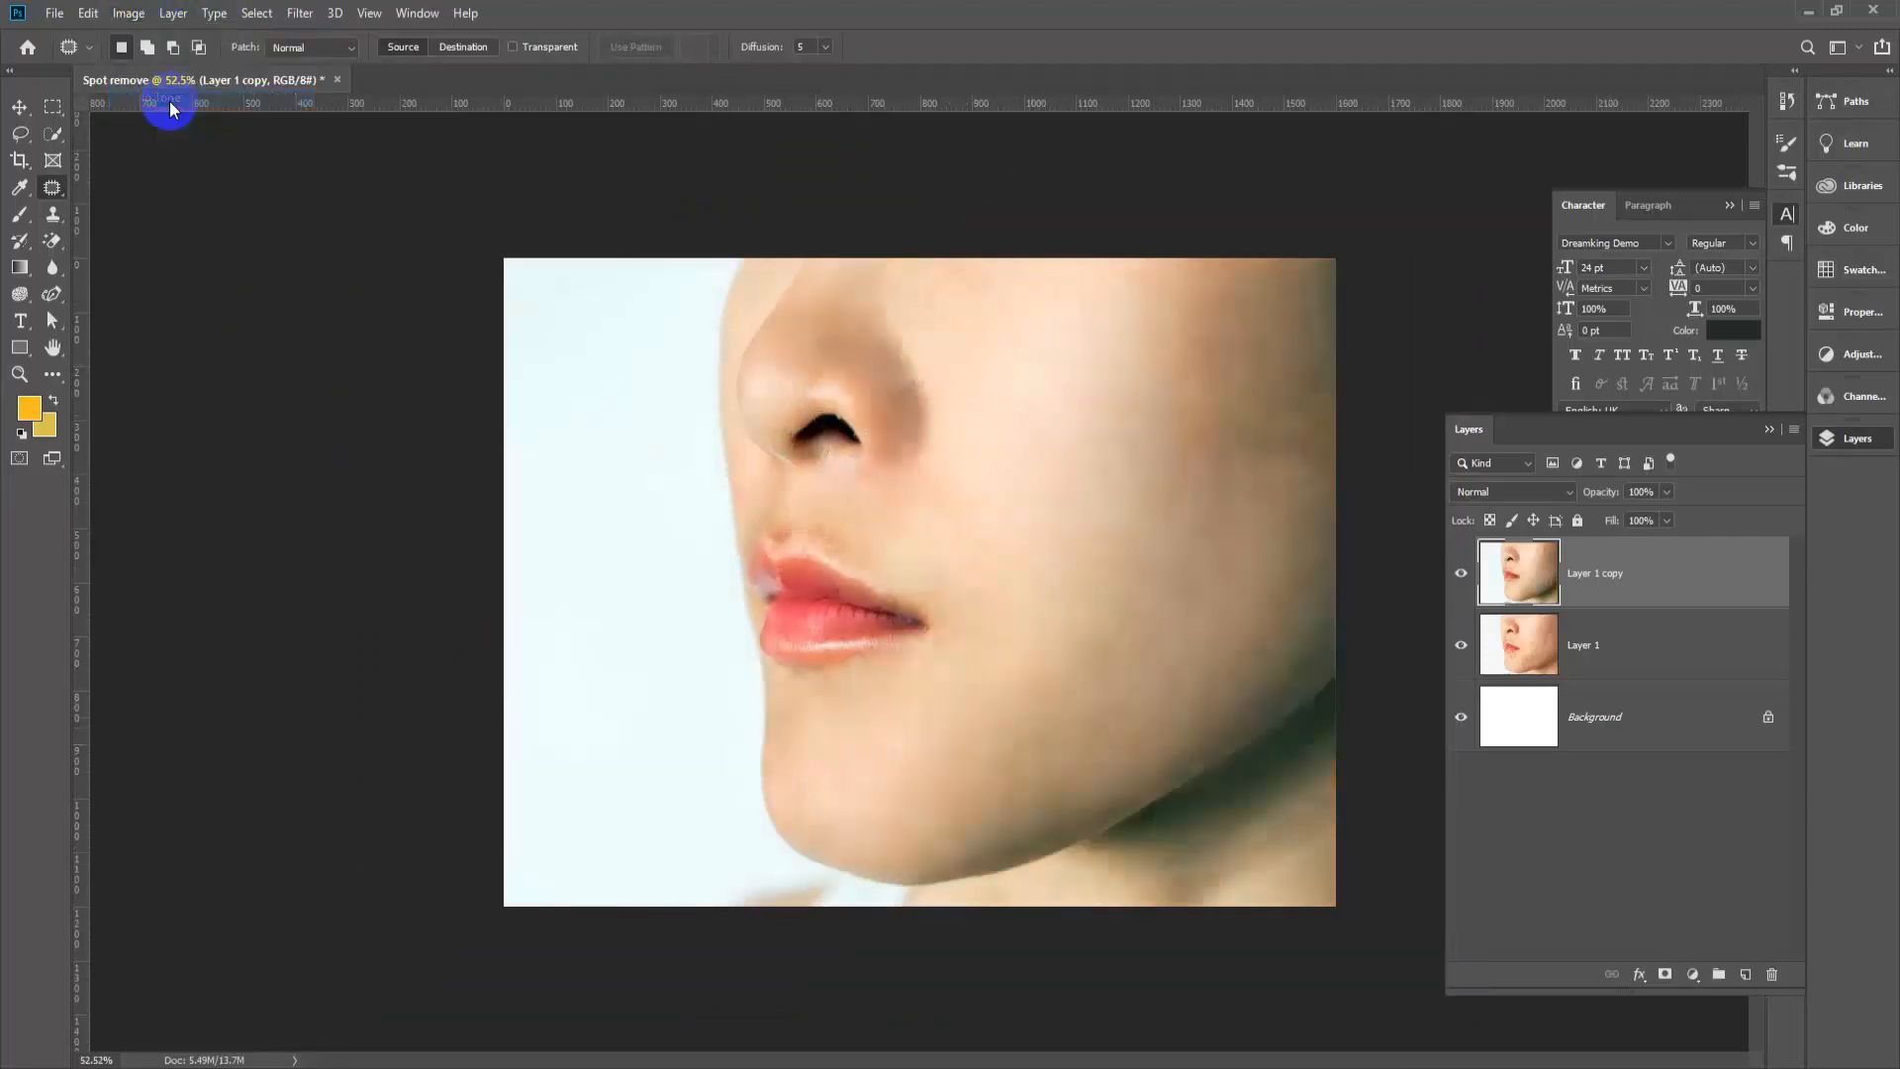
left_click(20, 107)
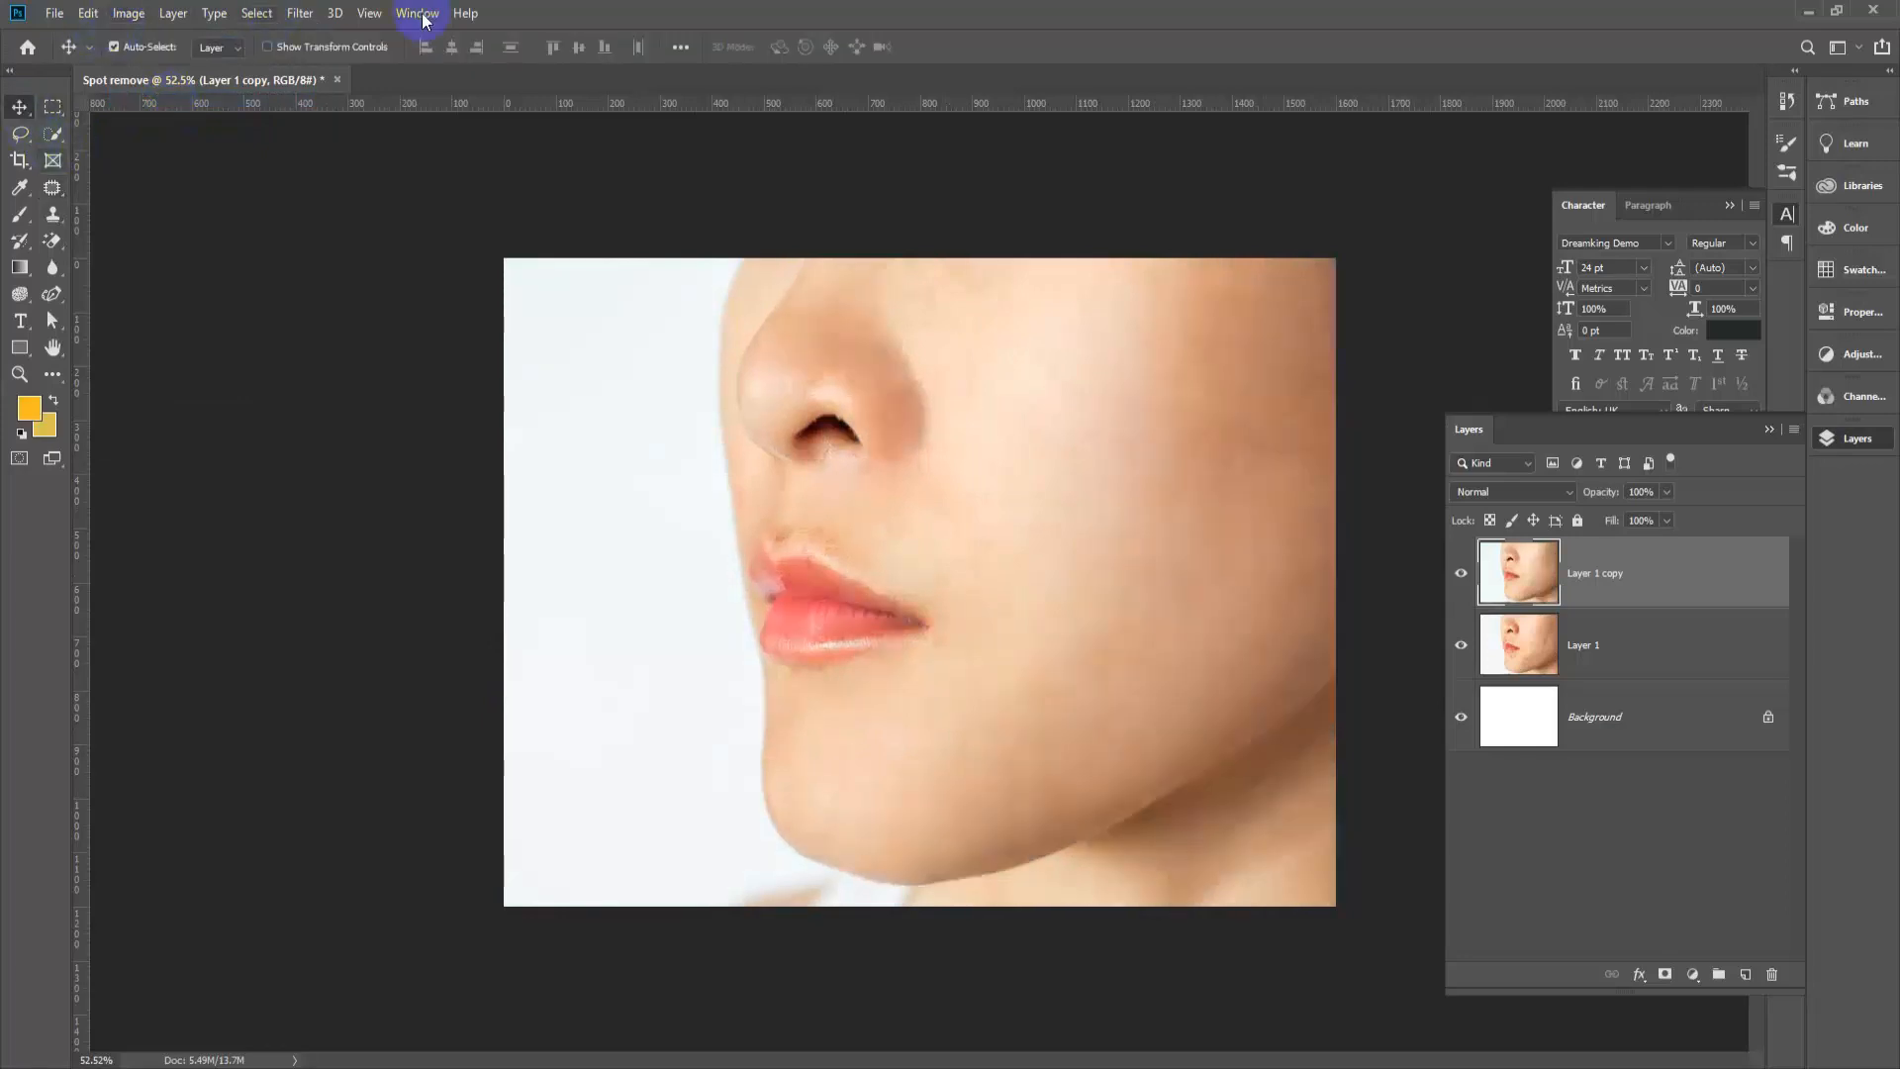
key("ctrl+minus")
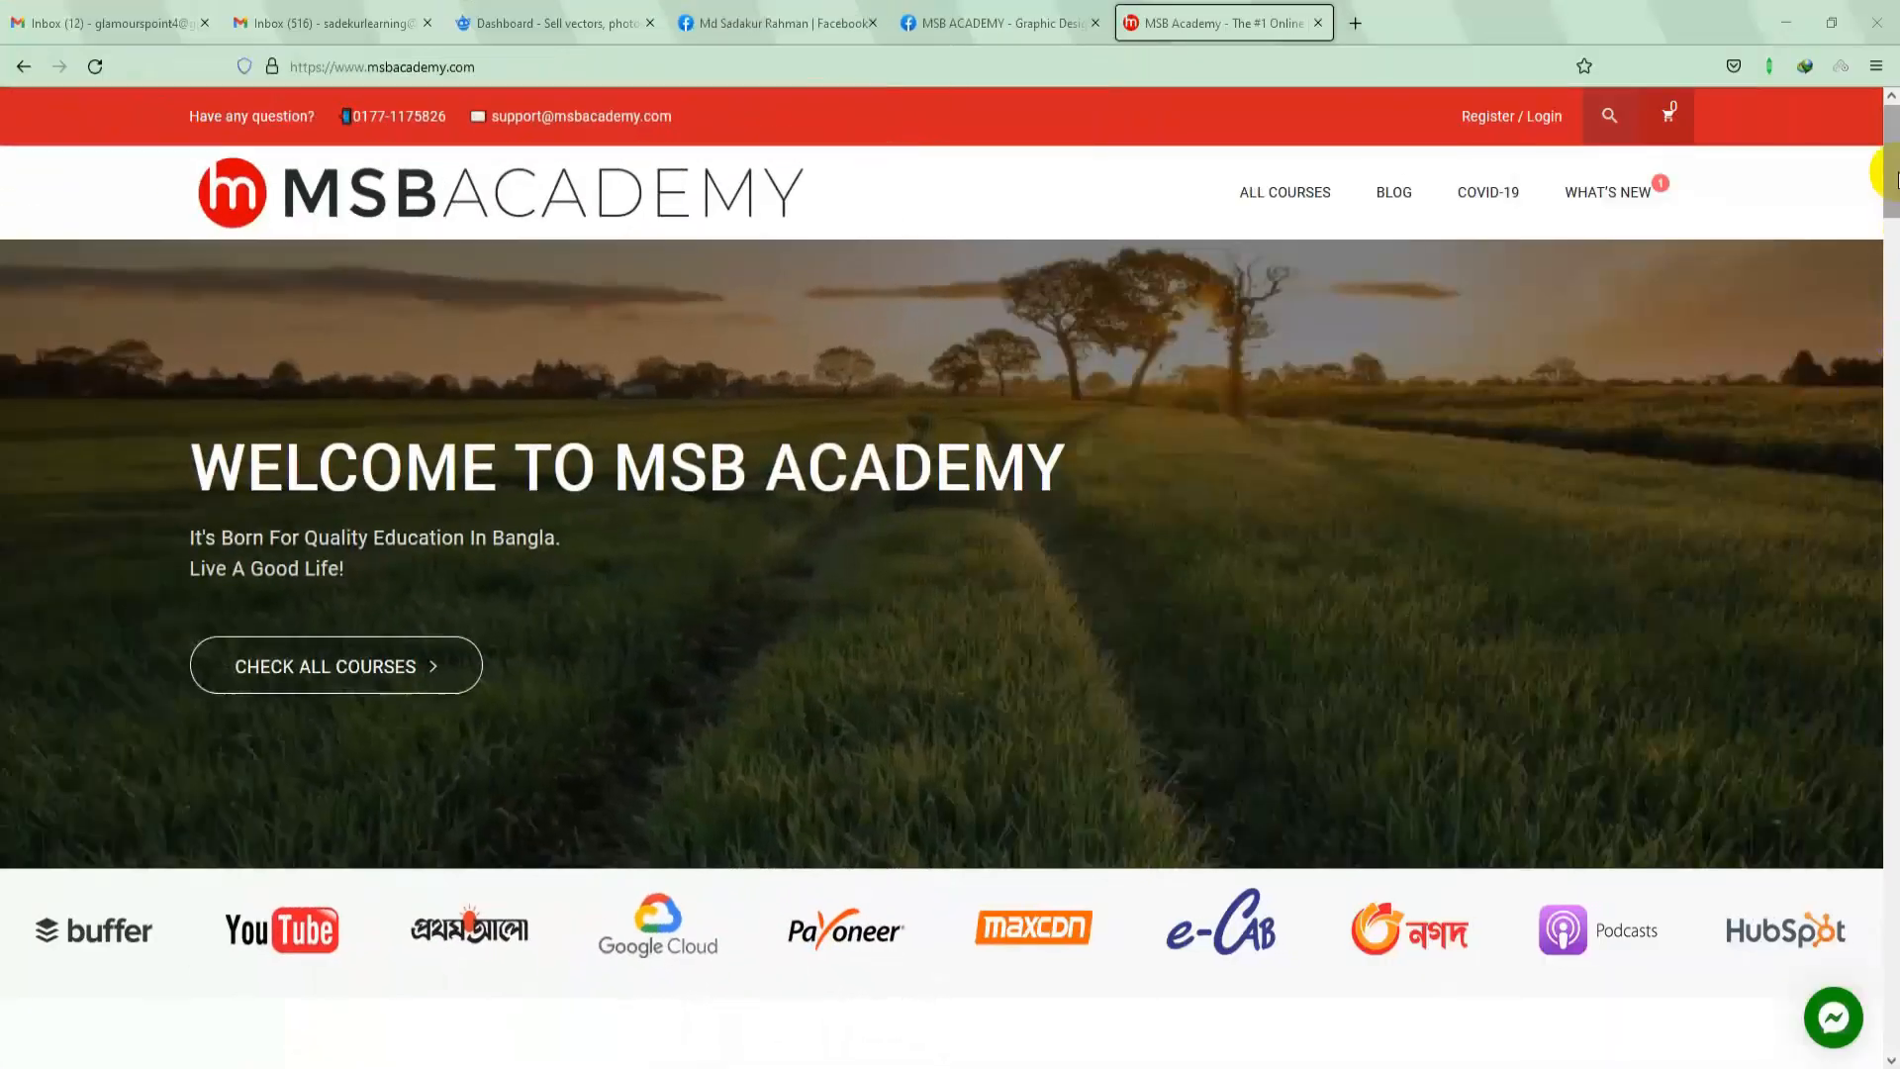
Step: Switch to the browser, open MSB Academy's Graphic Design Mastery with Freelancing & Microstock course, and look through its description and curriculum
left_click_drag(1891, 169, 1891, 485)
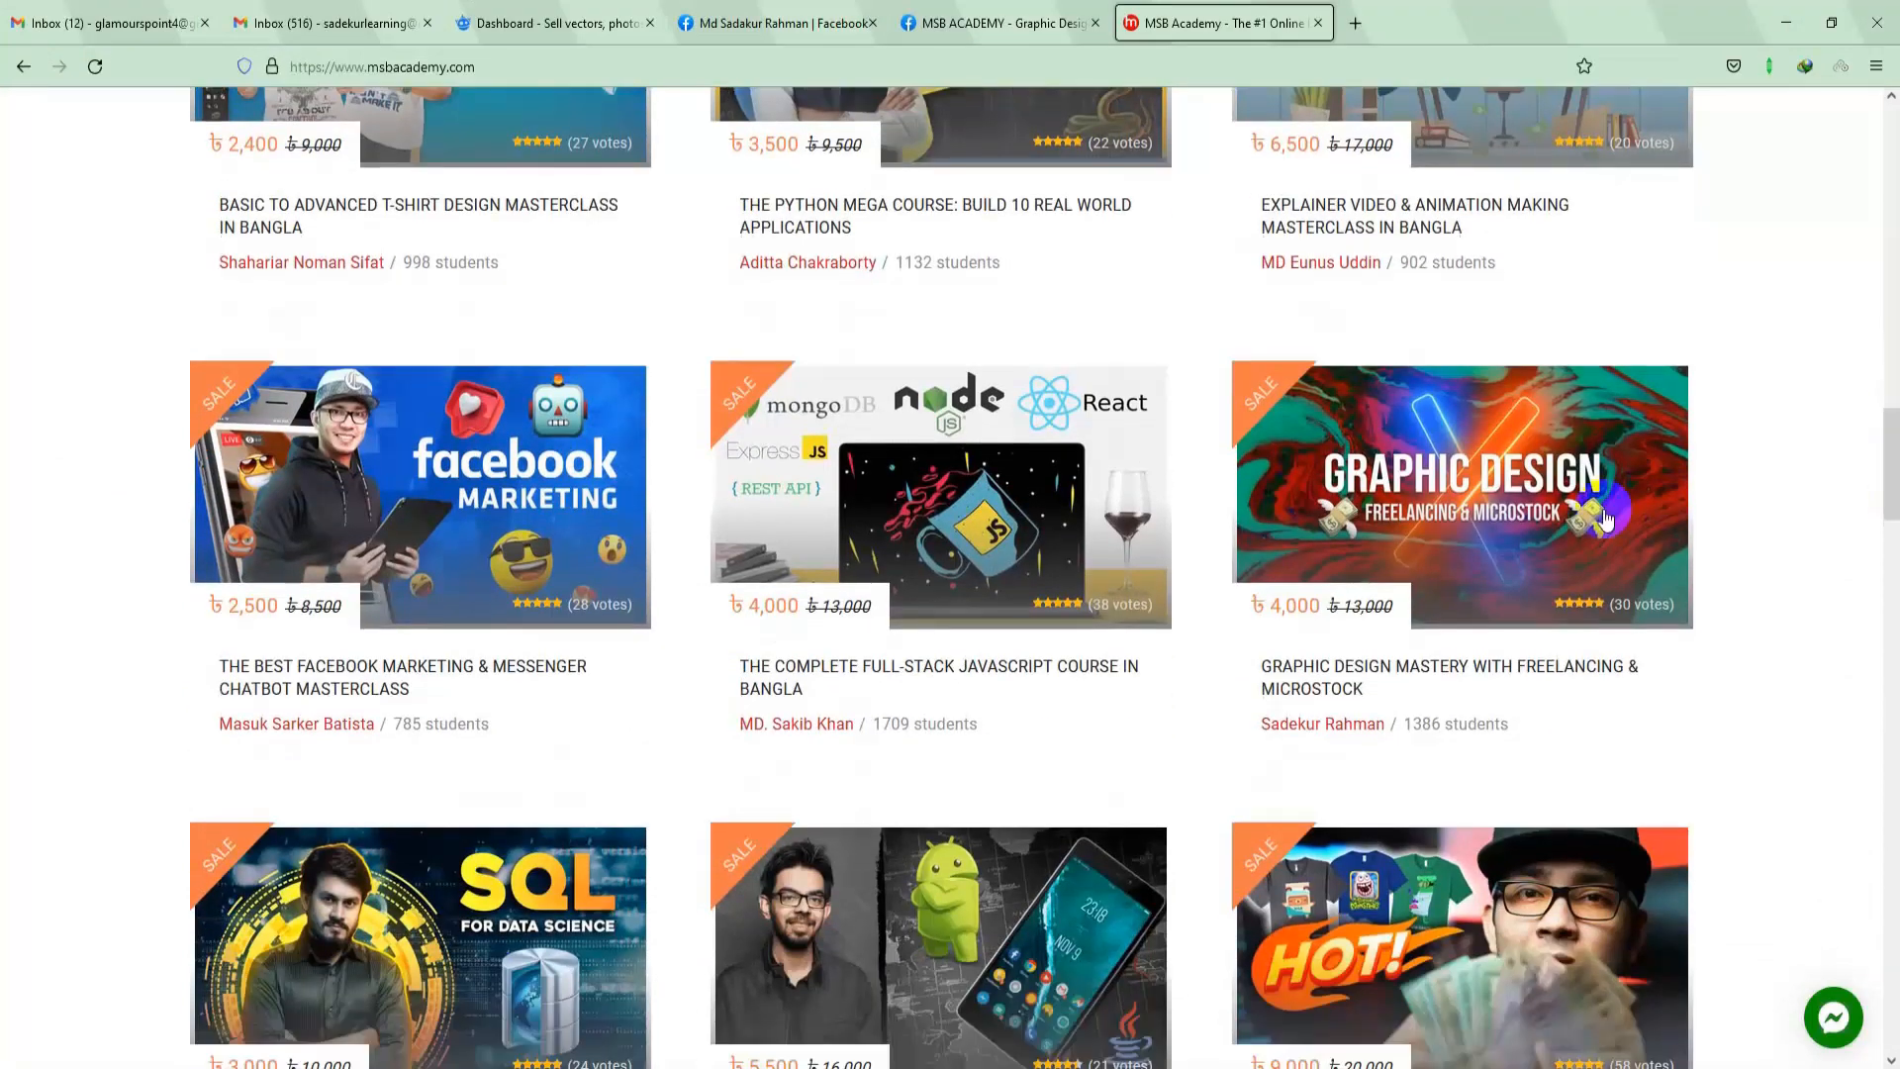
left_click(1449, 510)
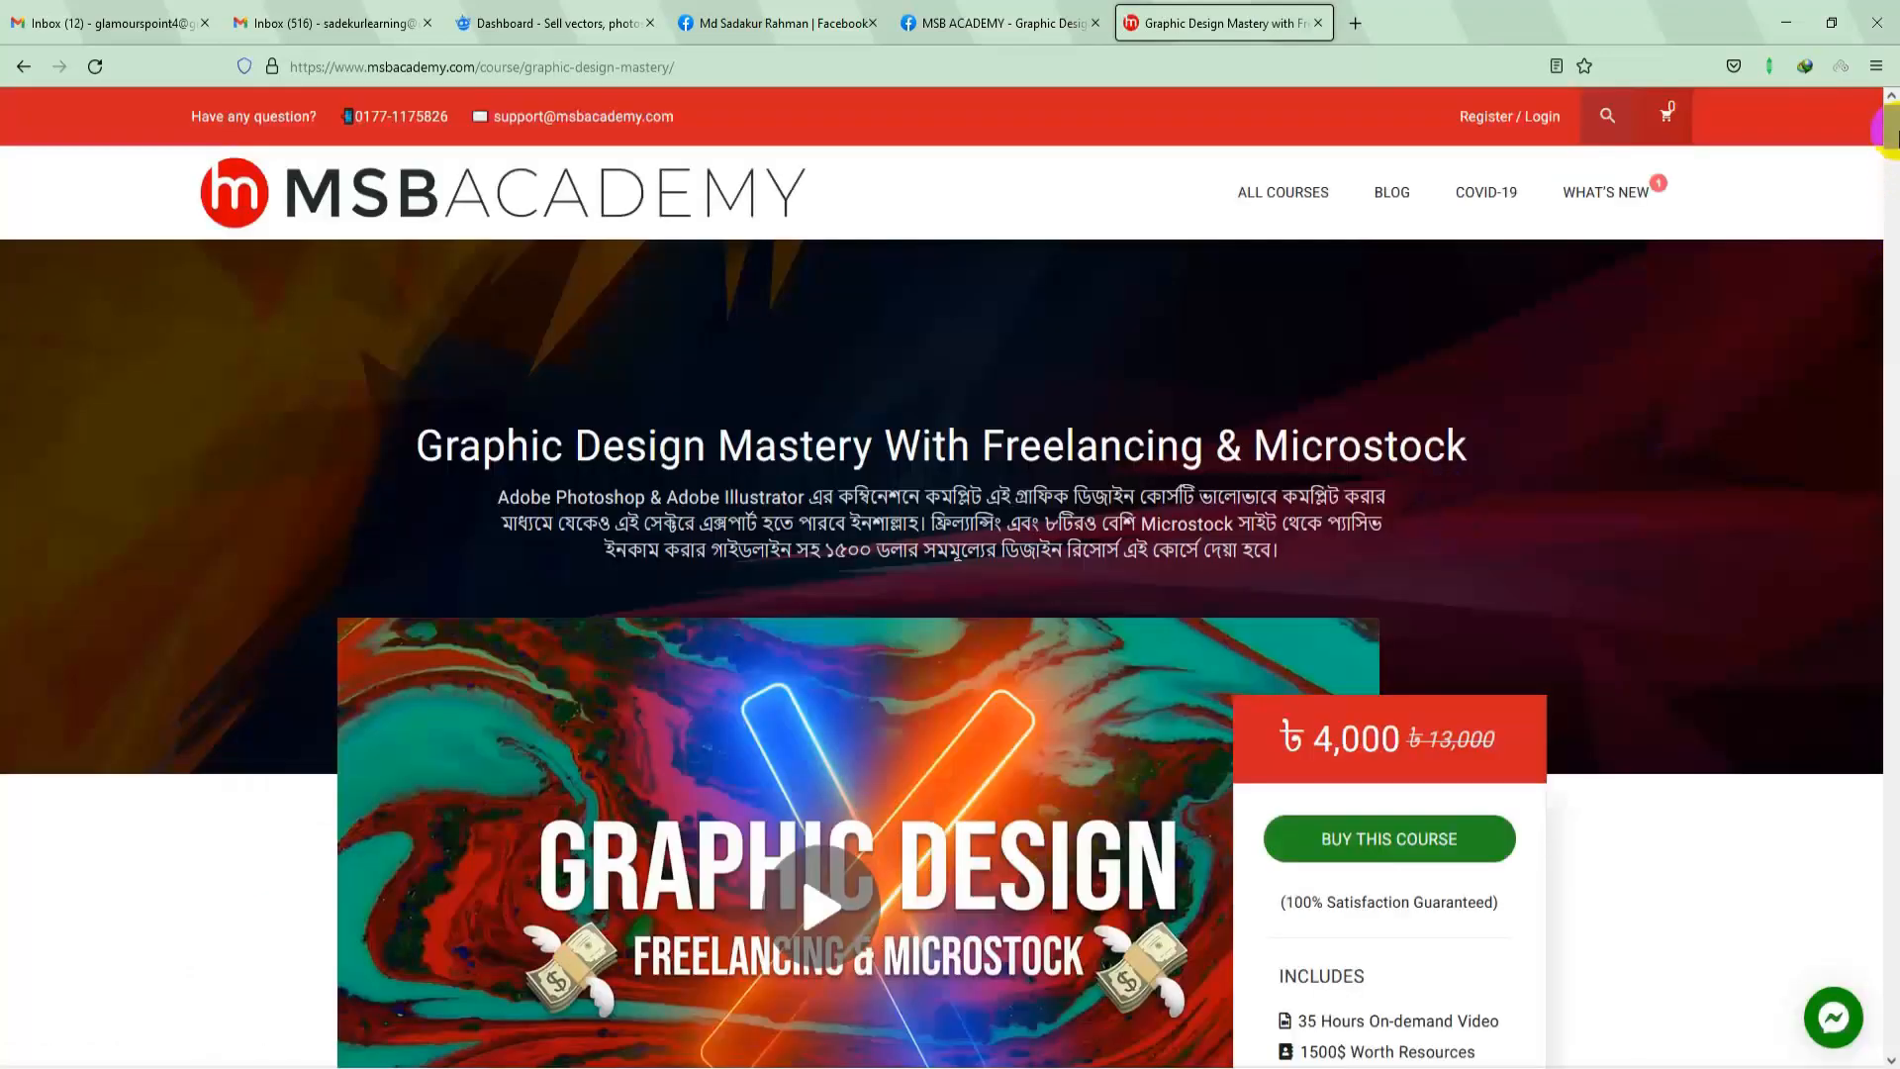
left_click_drag(1896, 133, 1893, 180)
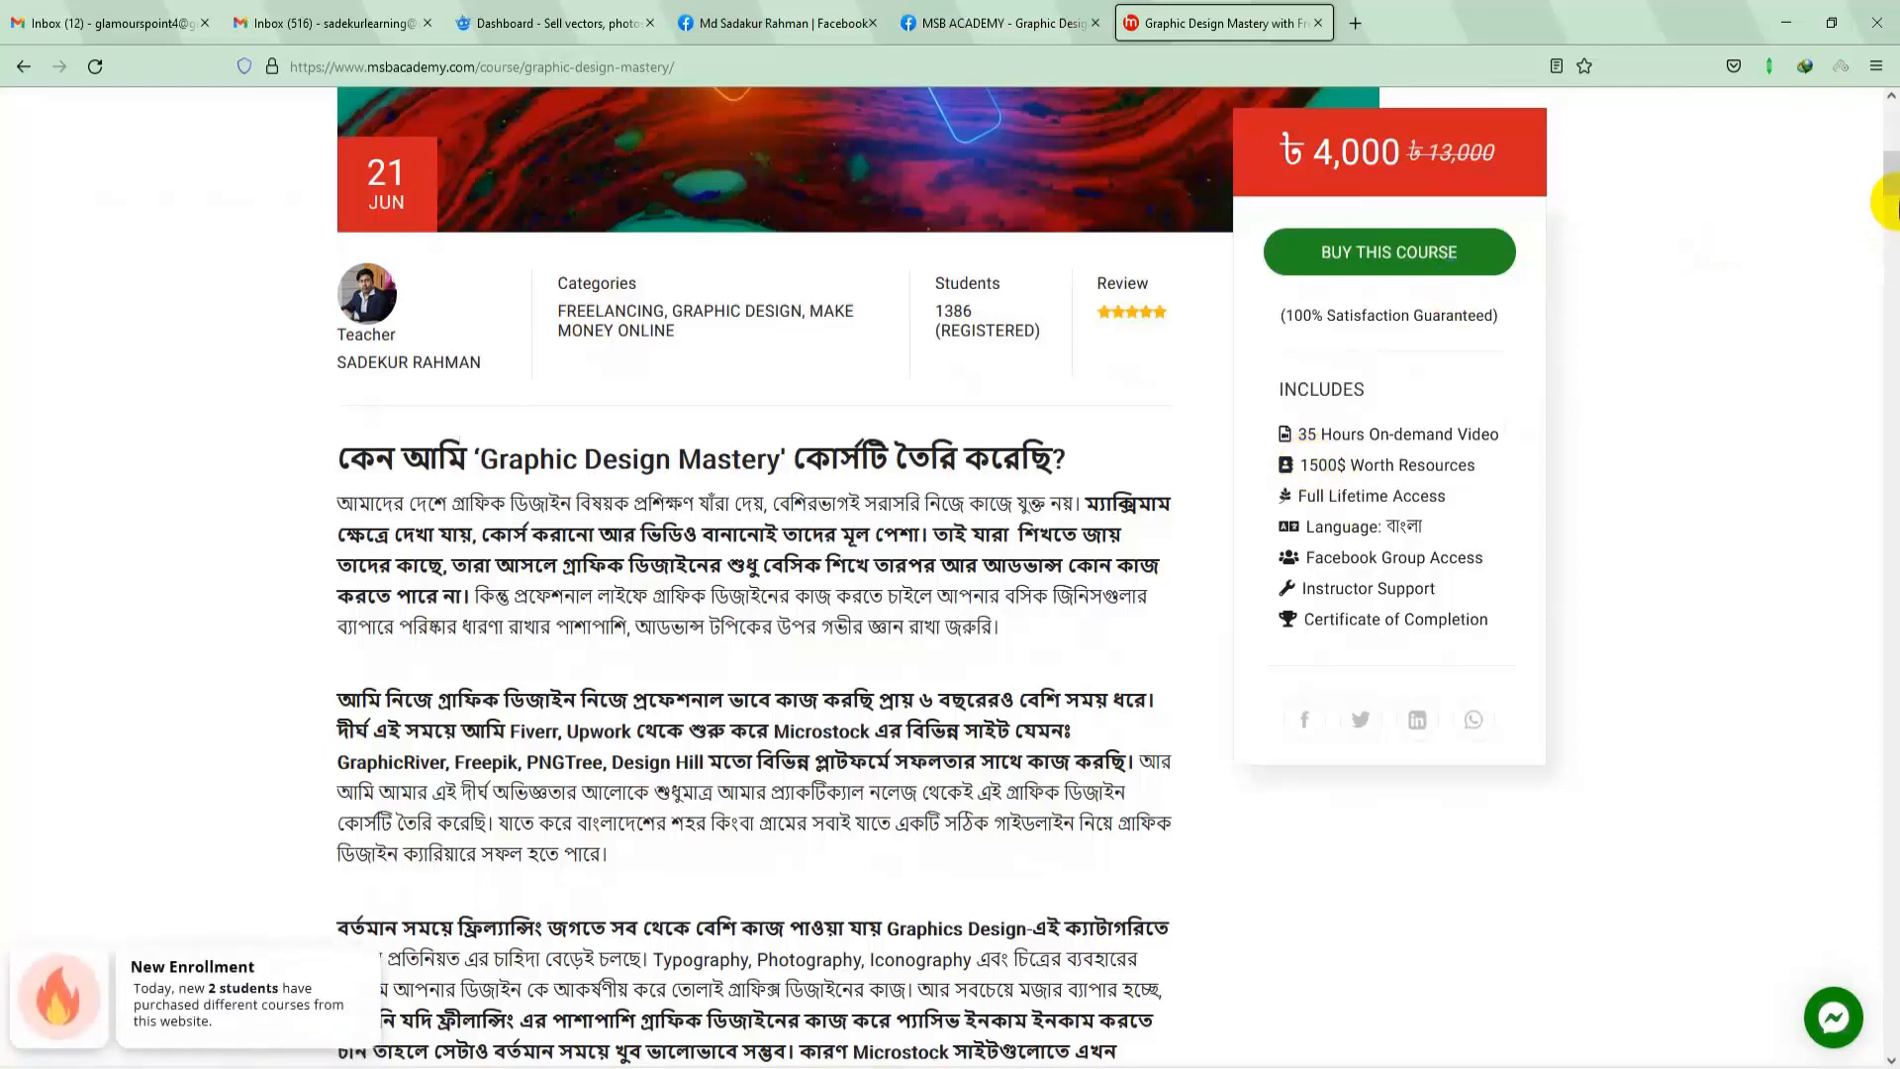
left_click_drag(1888, 191, 1896, 515)
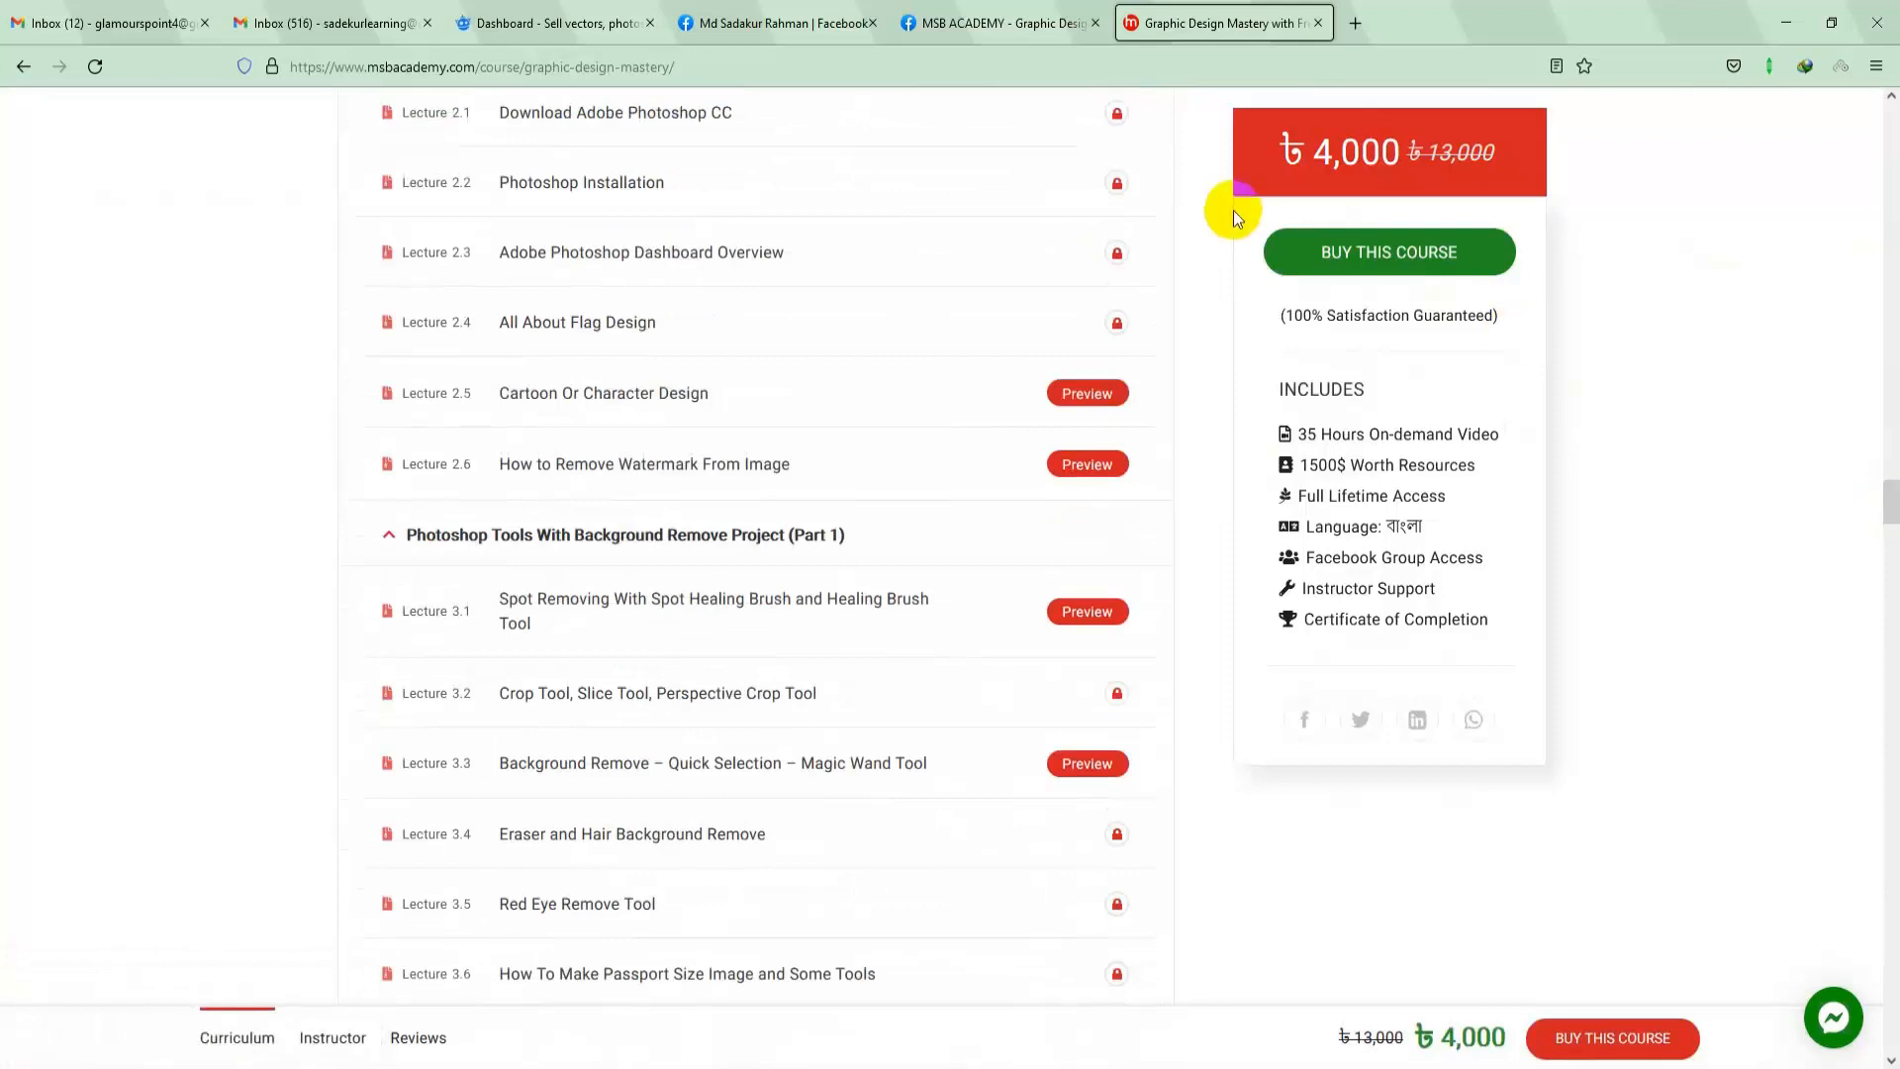
Step: Browse the student designs posted in the MSB ACADEMY Facebook group, and return to the course page to choose buying the course
left_click(985, 22)
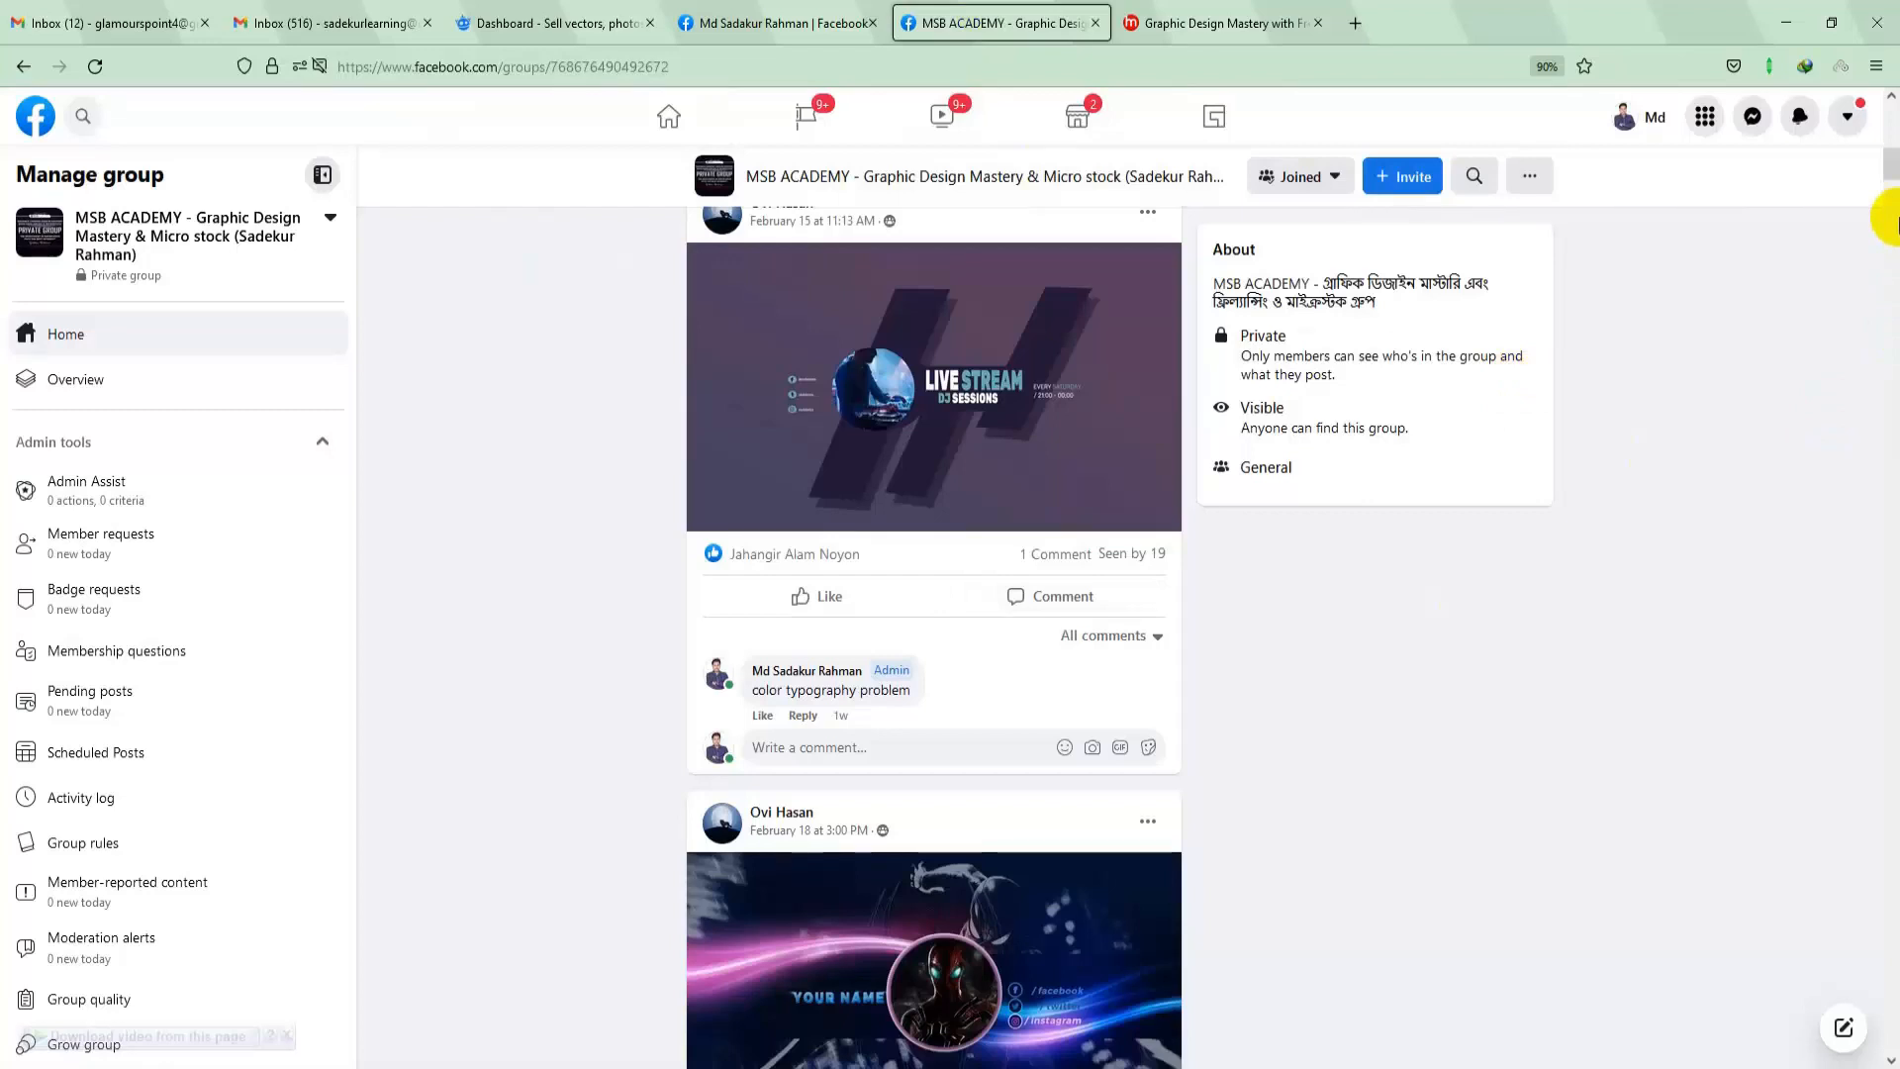
left_click_drag(1892, 165, 1892, 448)
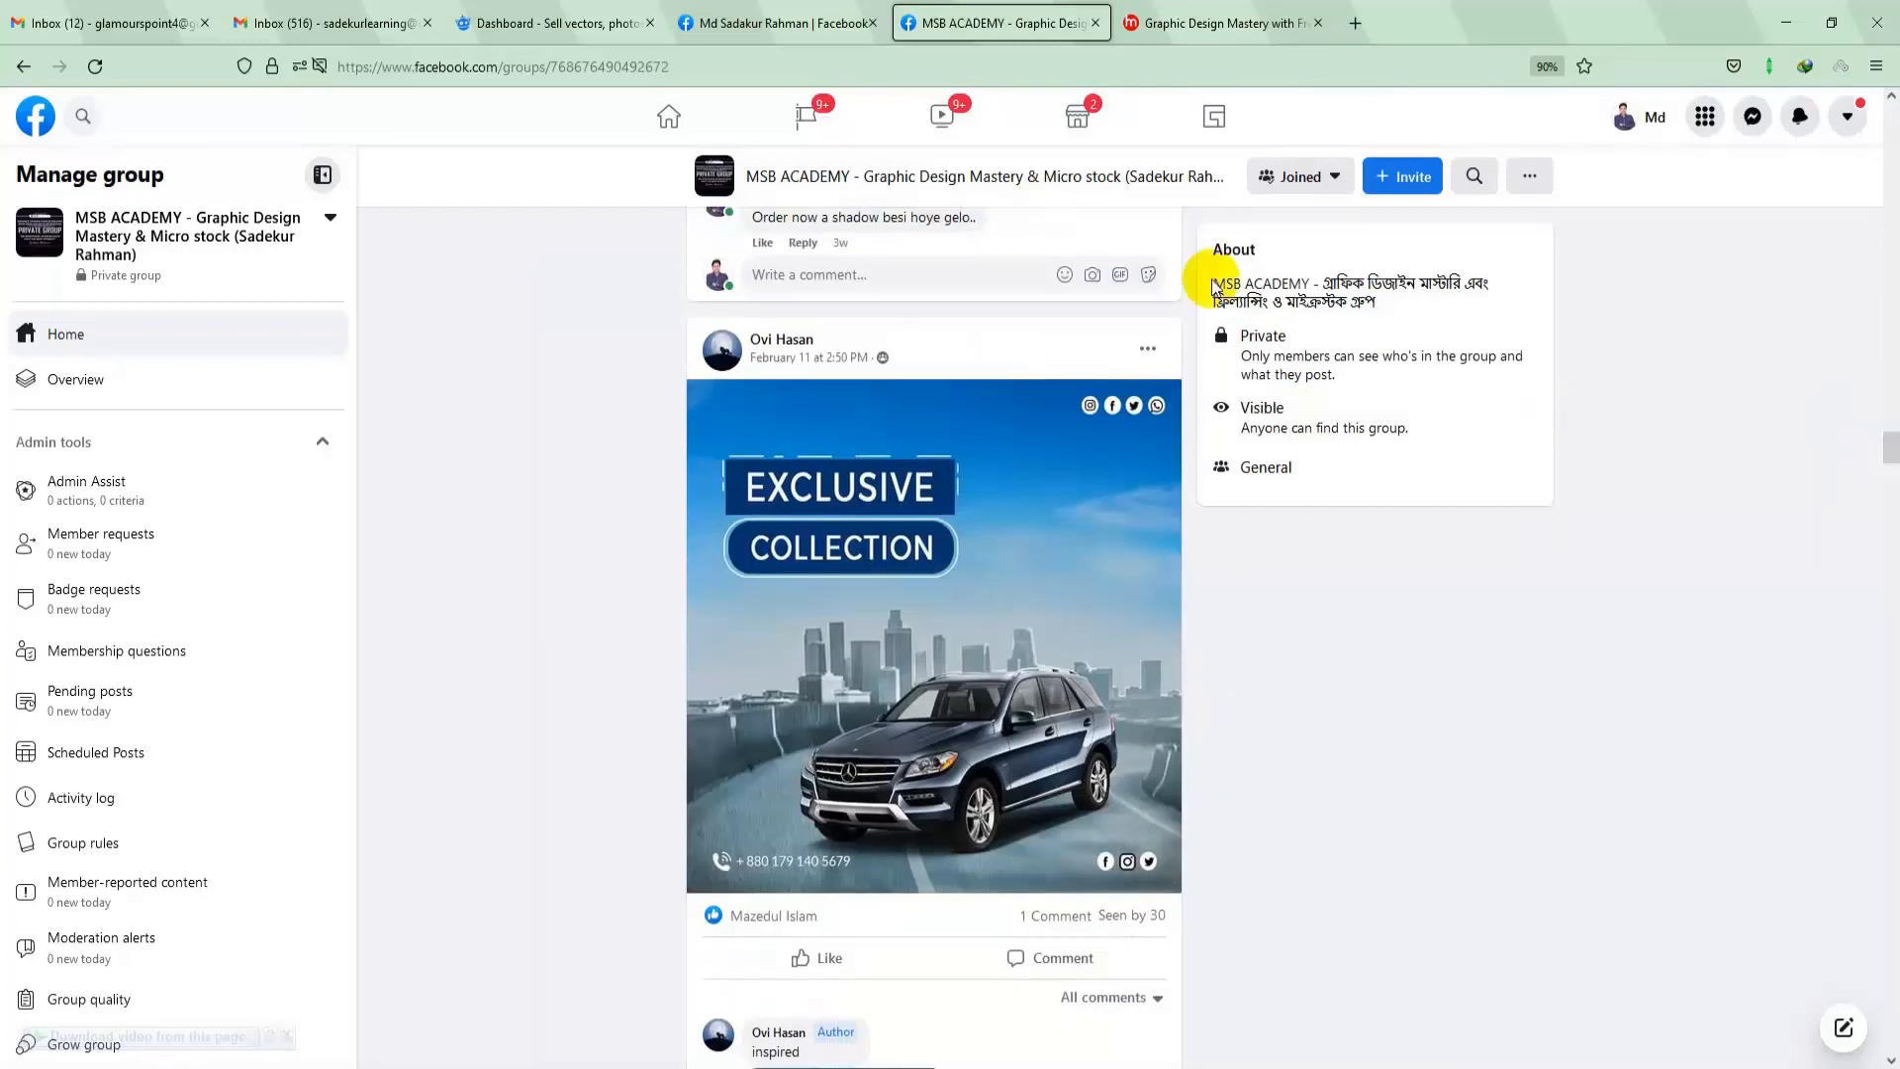
left_click(1215, 21)
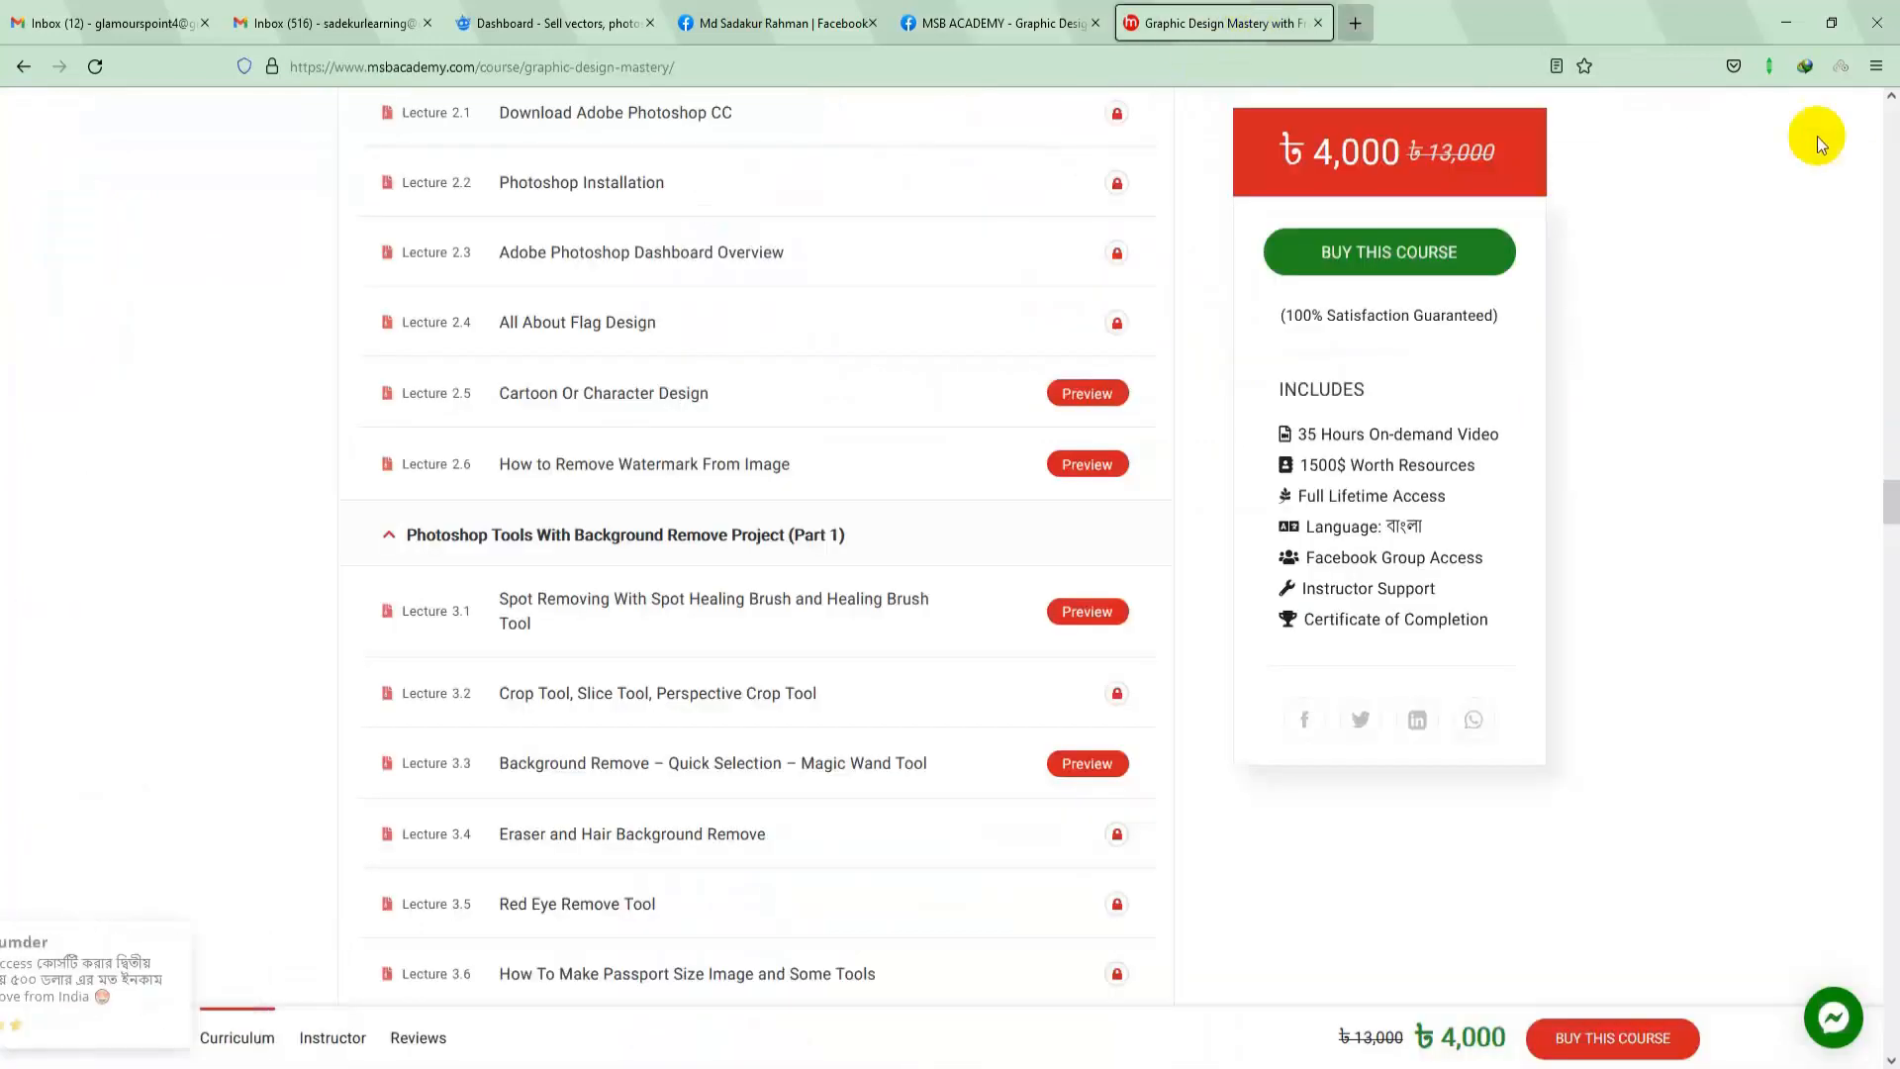
left_click(1505, 260)
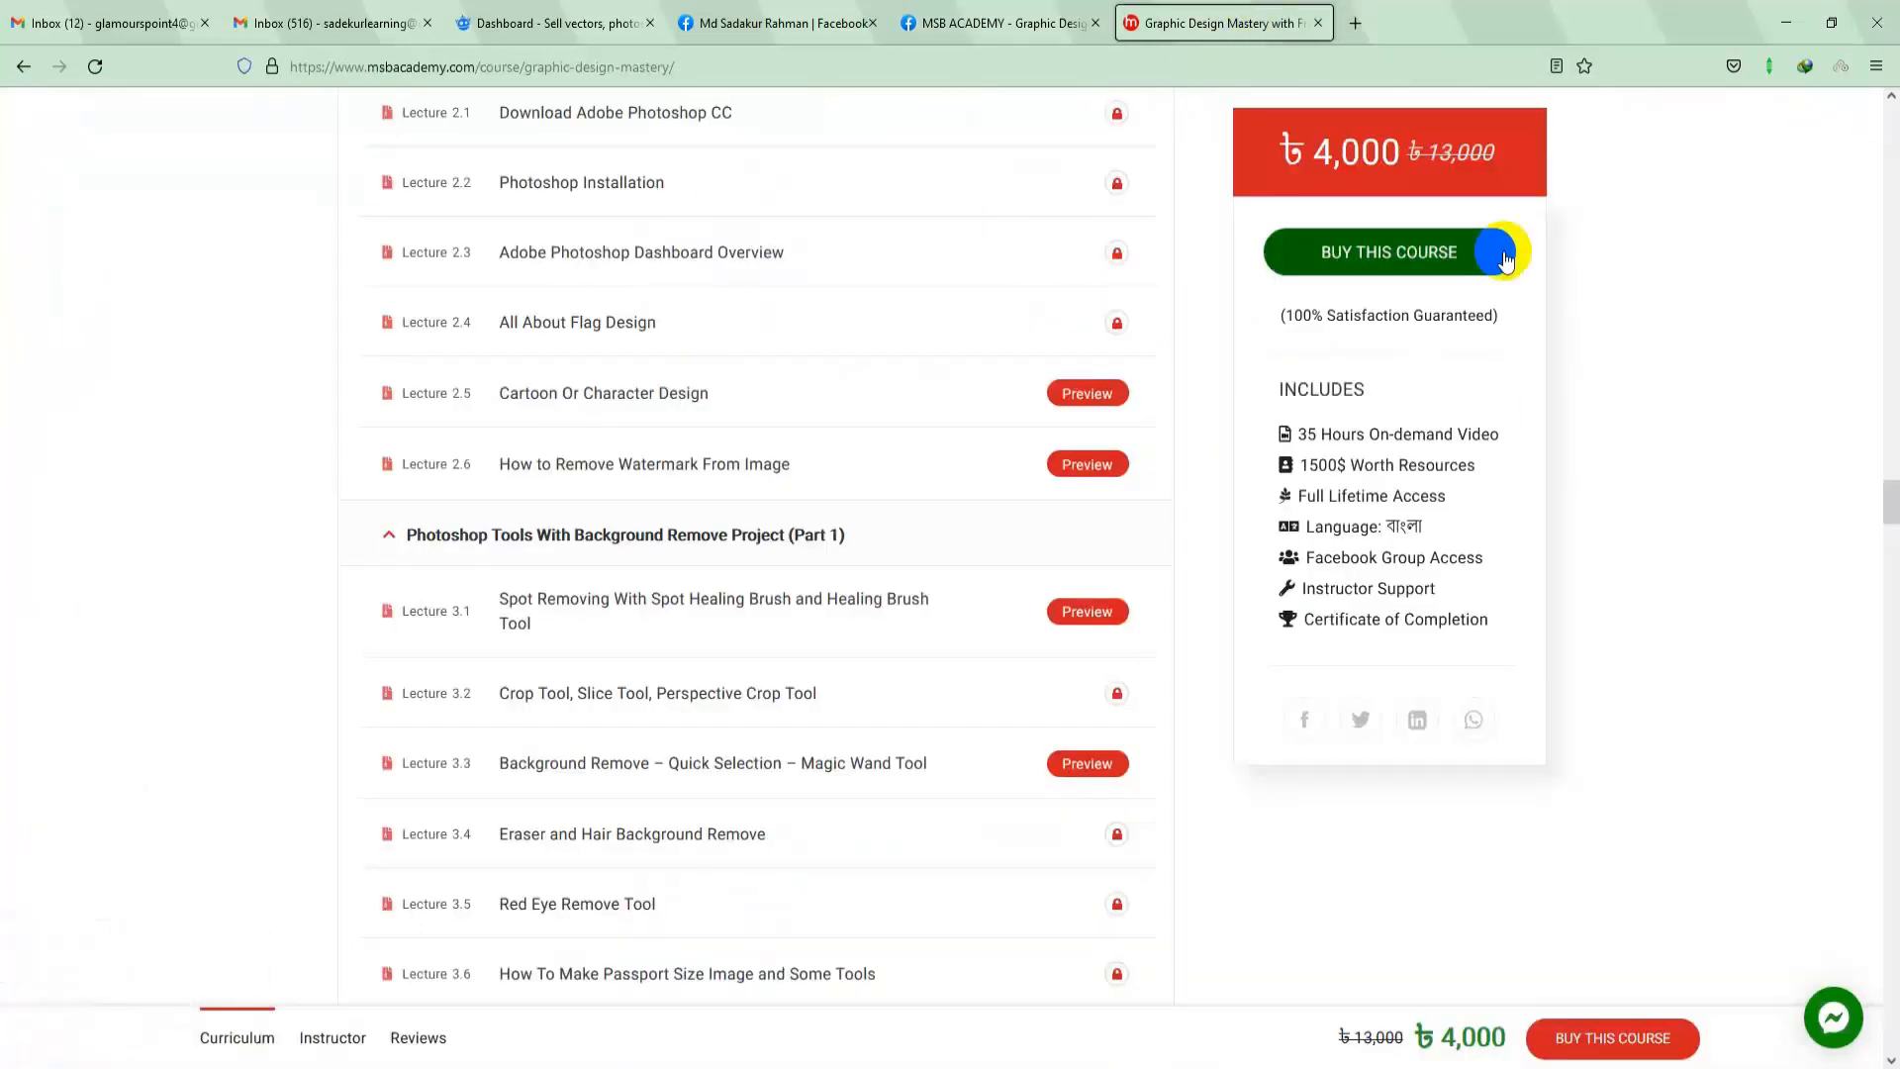